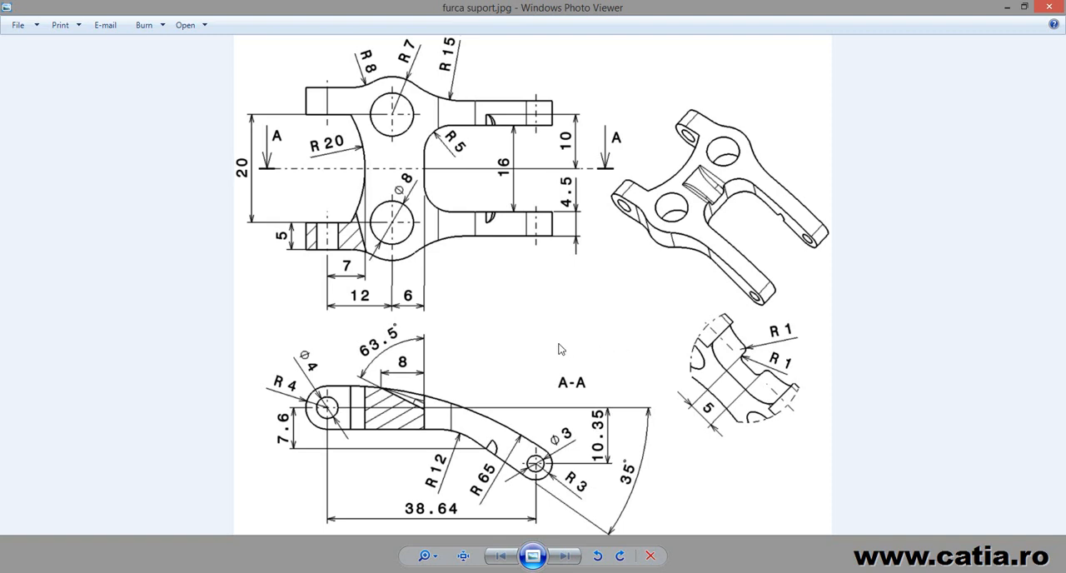
Switch to CATIA and start a new sketch on the yz plane of the empty part.
key(alt+Tab)
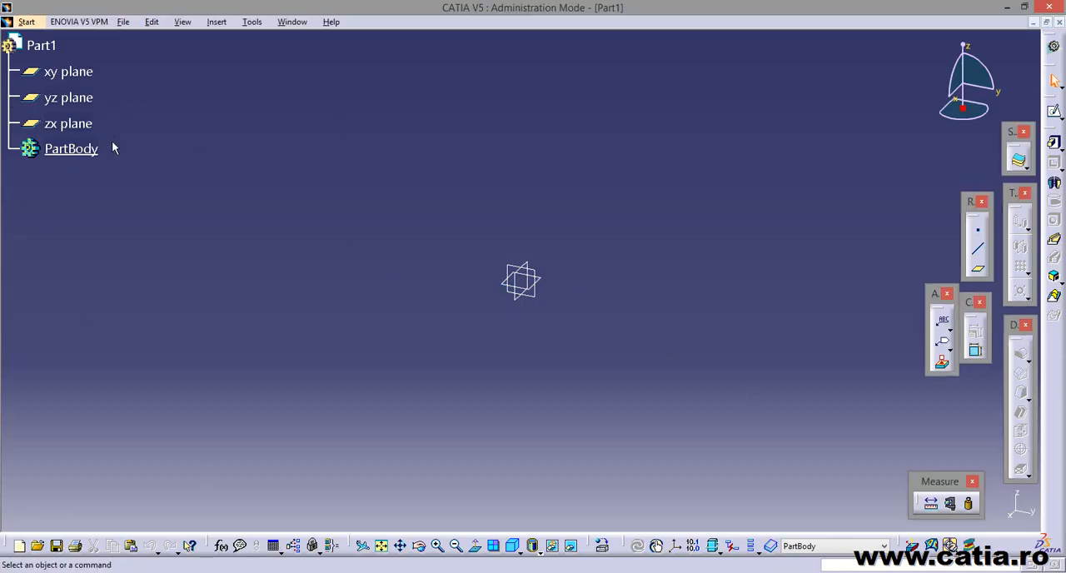
click(68, 98)
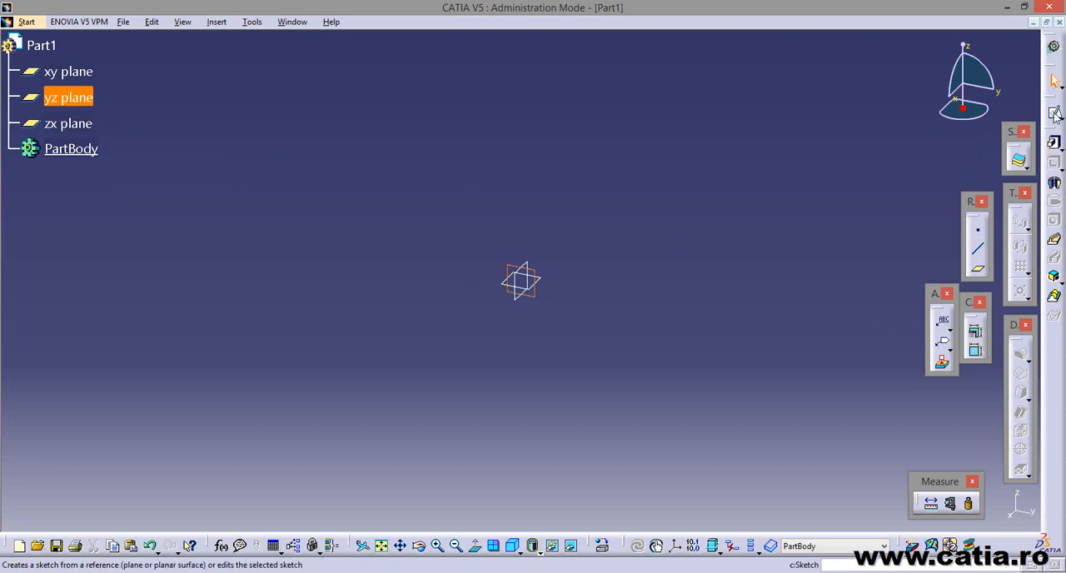
click(1054, 114)
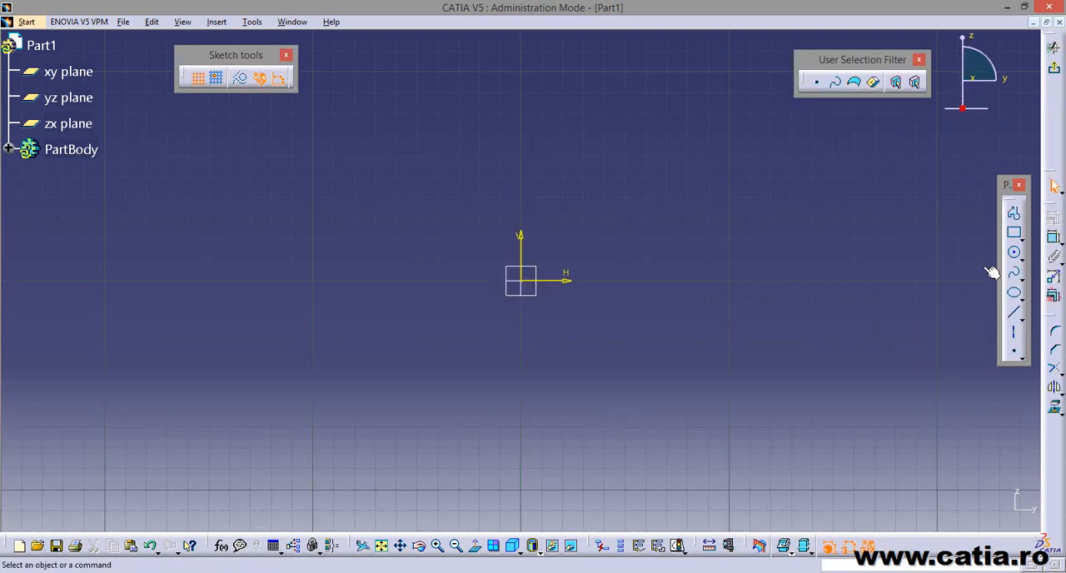
Sketch a circle of about 24 mm diameter centred on the sketch origin.
click(1014, 251)
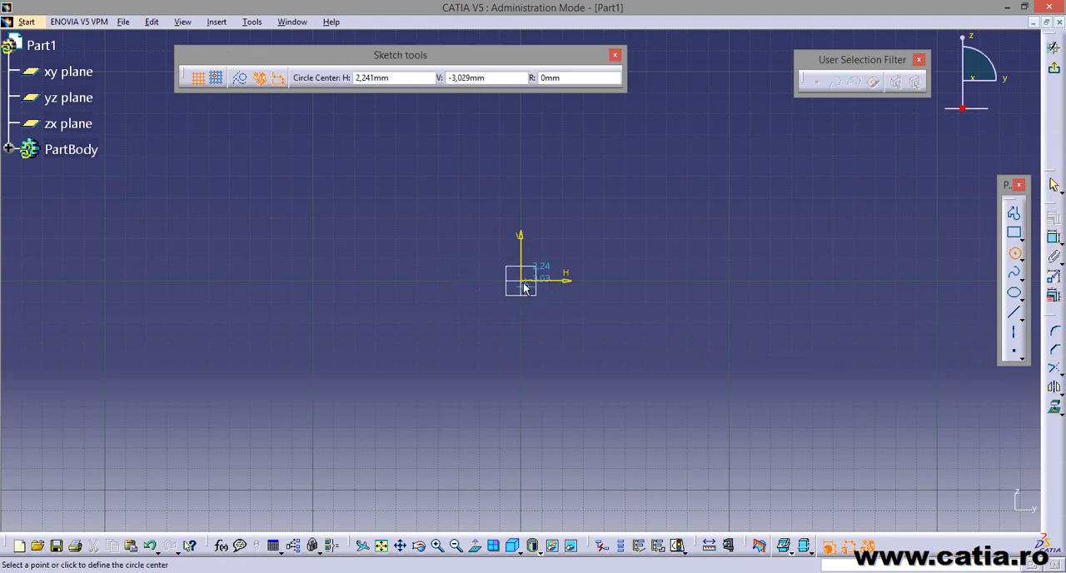
click(522, 281)
click(535, 301)
middle_drag(599, 330, 516, 288)
click(553, 330)
Check the reference drawing and dimension the circle at the origin with a diameter of 8 mm.
key(alt+Tab)
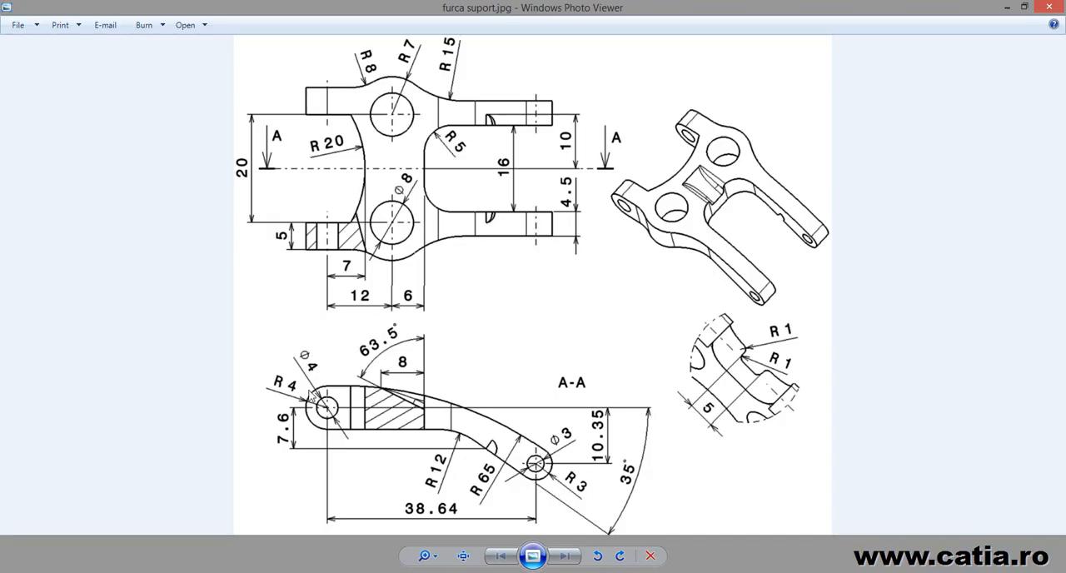
key(alt+Tab)
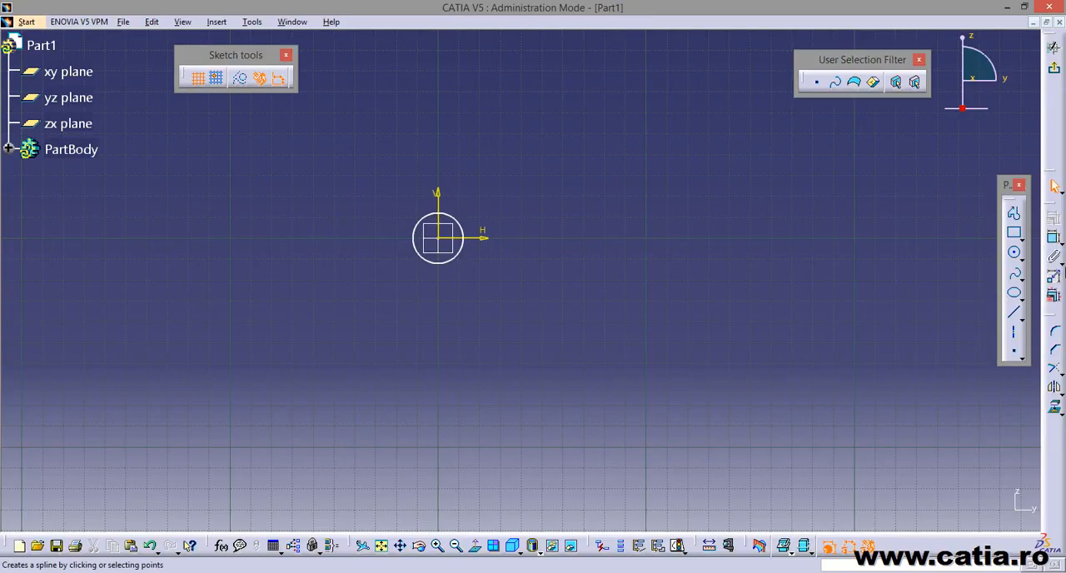
click(1054, 239)
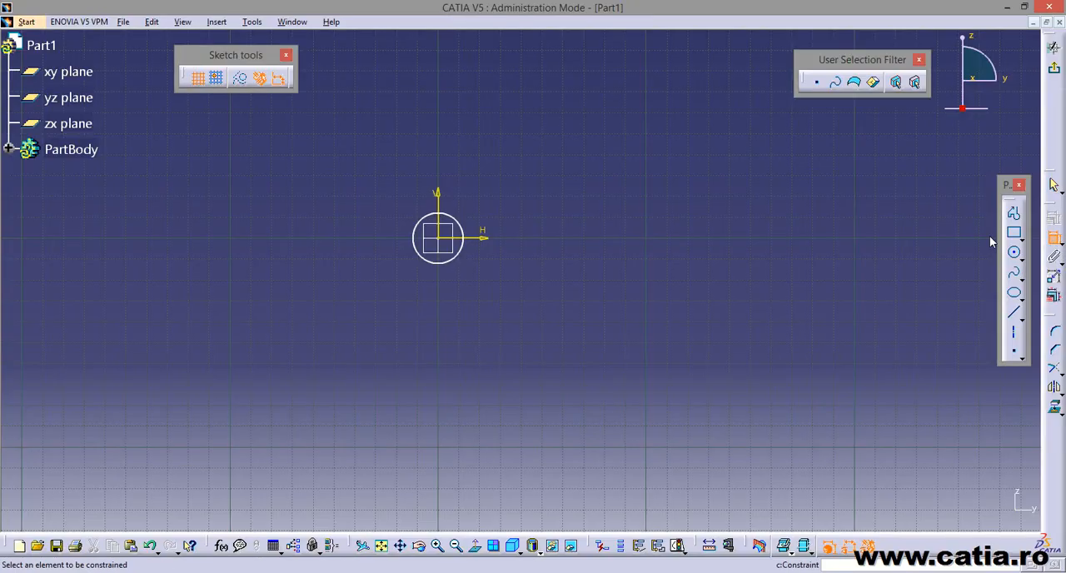
click(415, 226)
click(405, 191)
double_click(405, 190)
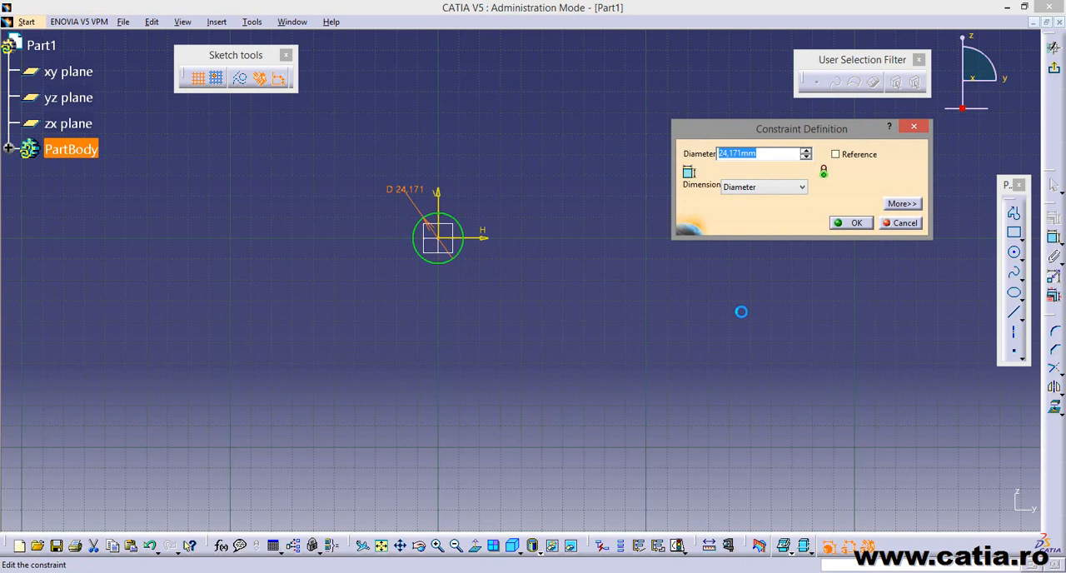
text(8)
key(Return)
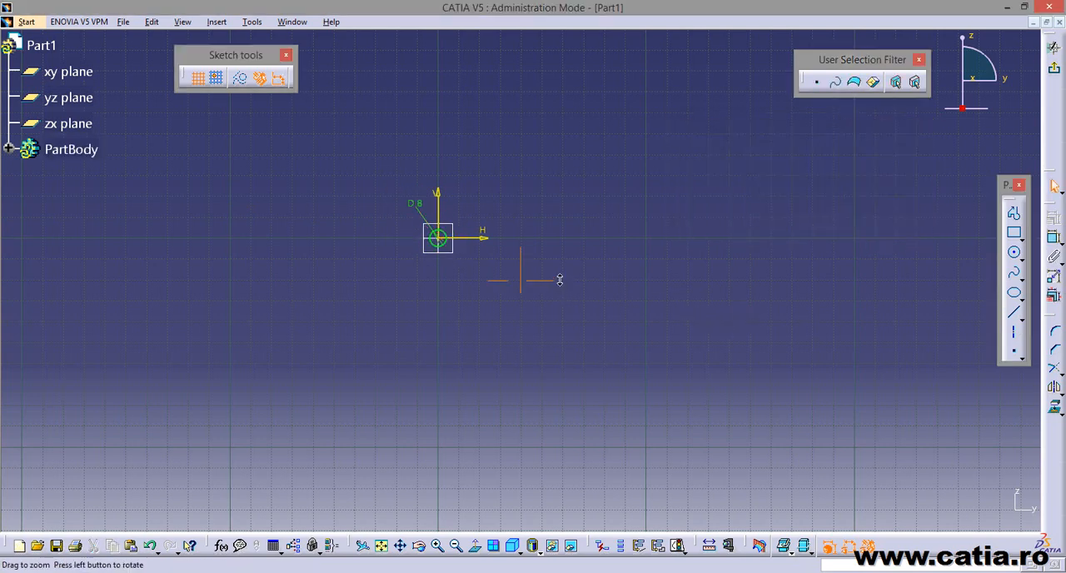
Sketch a second circle of about 7 mm diameter to the lower right of the origin circle.
middle_drag(560, 280, 533, 190)
middle_drag(373, 207, 478, 315)
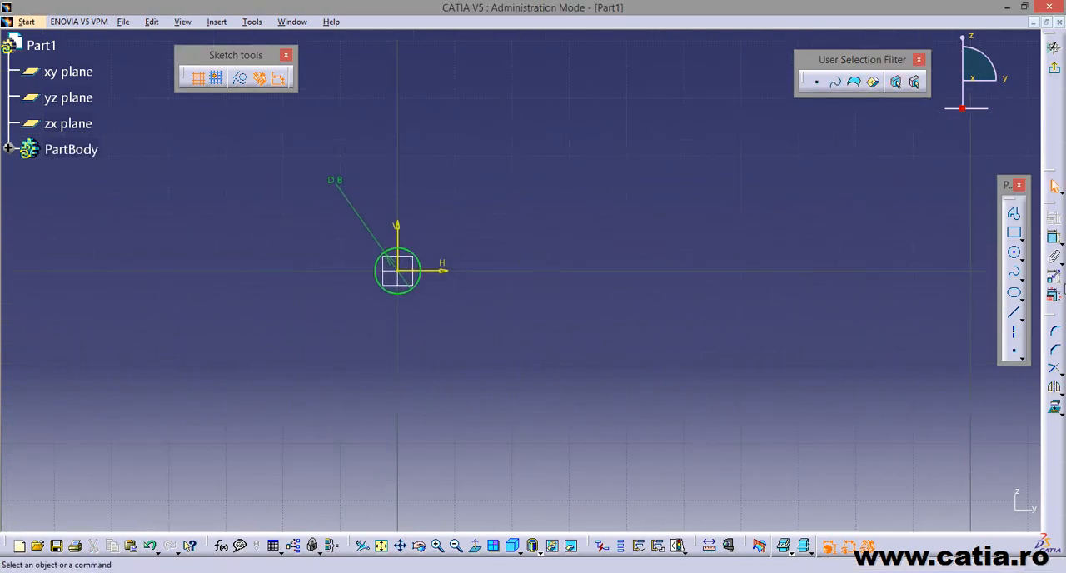
click(1014, 255)
click(711, 367)
click(712, 387)
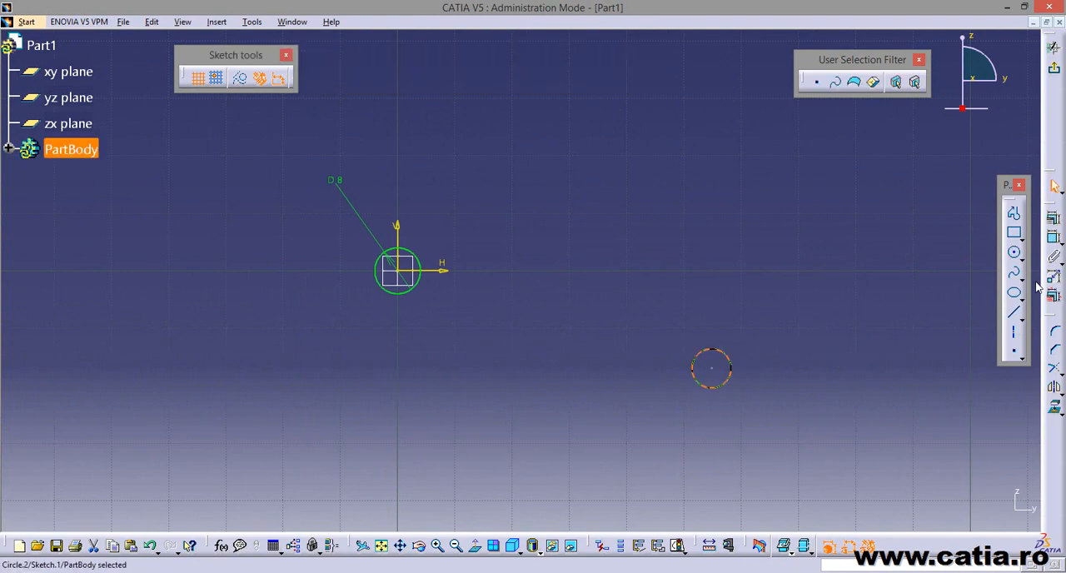
Dimension the second circle and set its diameter to 6 mm according to the reference drawing.
click(1053, 238)
click(774, 360)
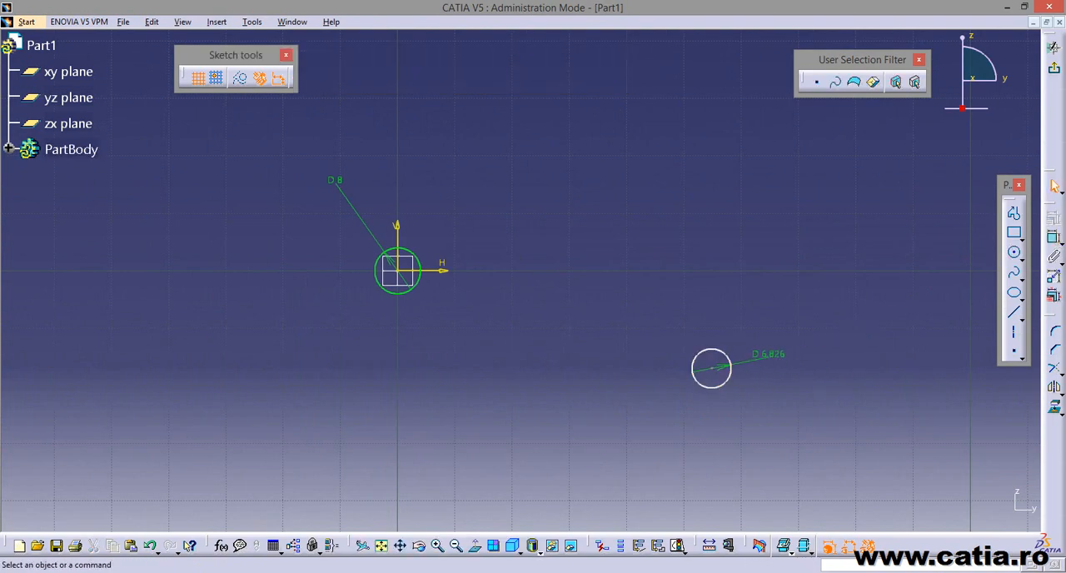
key(alt+Tab)
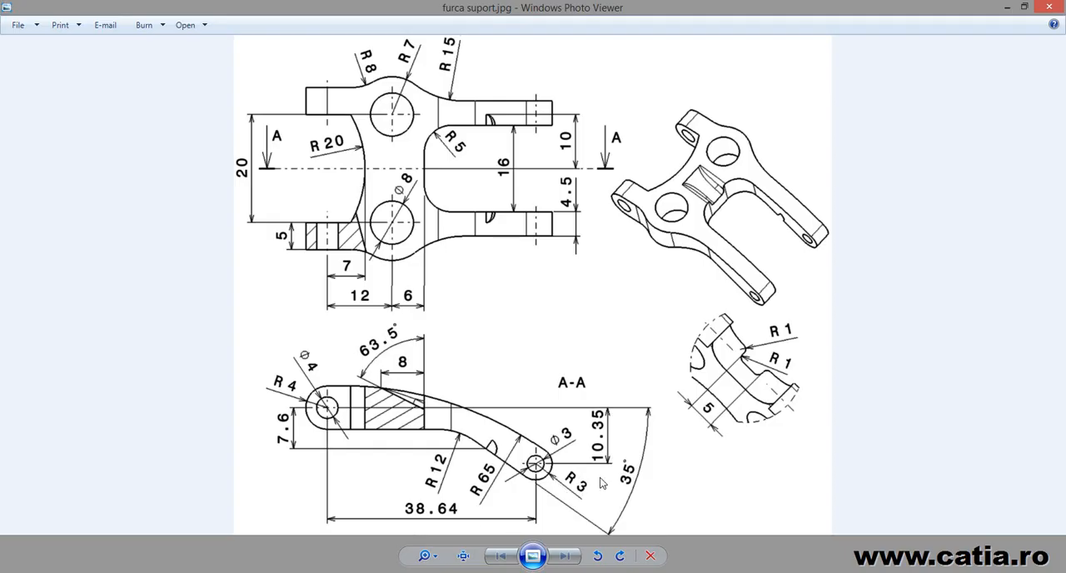
key(alt+Tab)
double_click(769, 358)
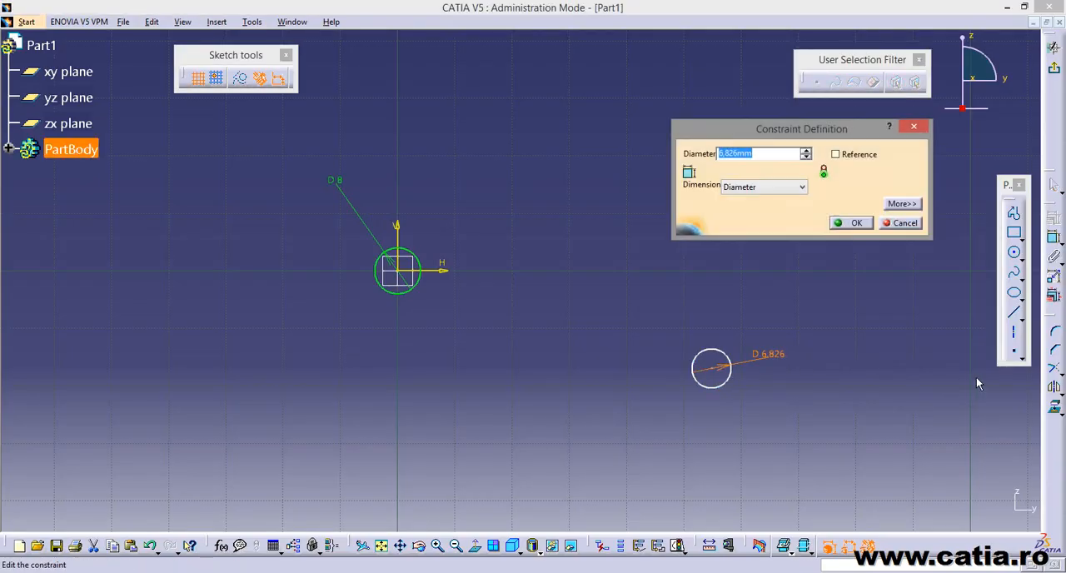
text(6mm)
key(Return)
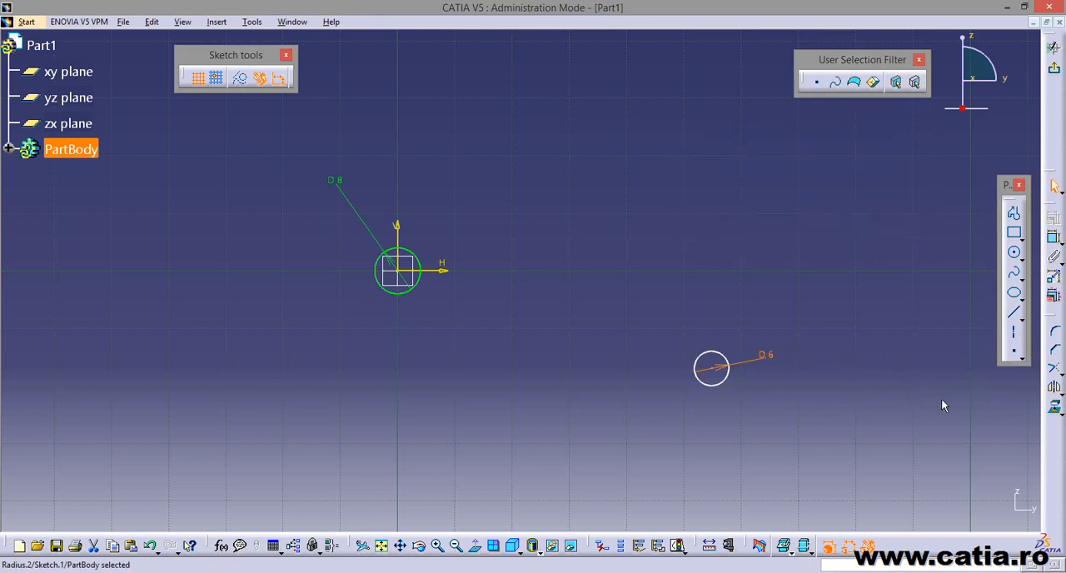
click(779, 404)
Constrain the vertical distance between the 6 mm circle's centre and the horizontal axis to 10.35 mm, as given in the drawing.
click(1054, 238)
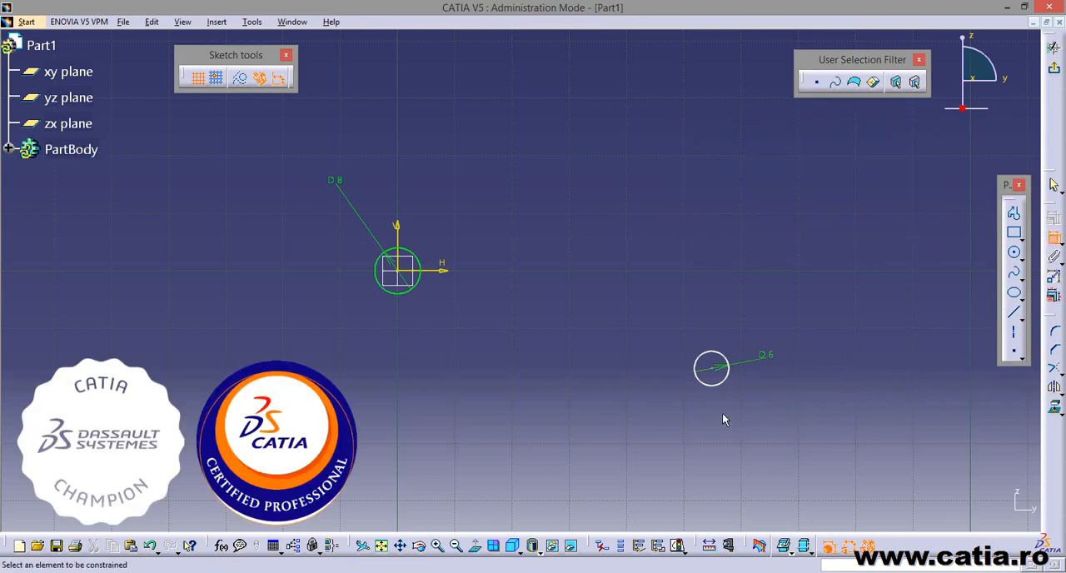
click(712, 376)
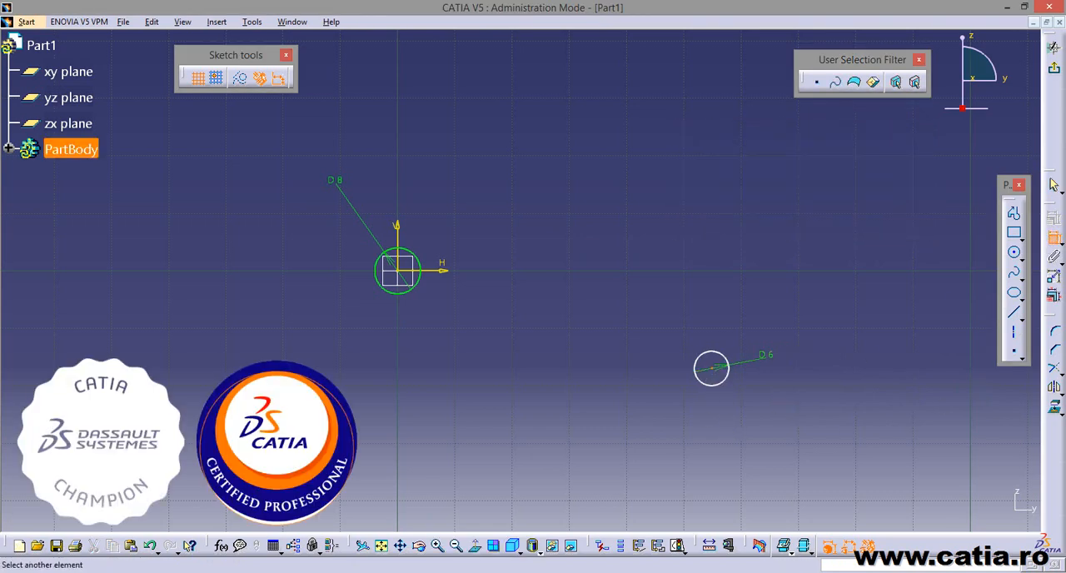
click(447, 273)
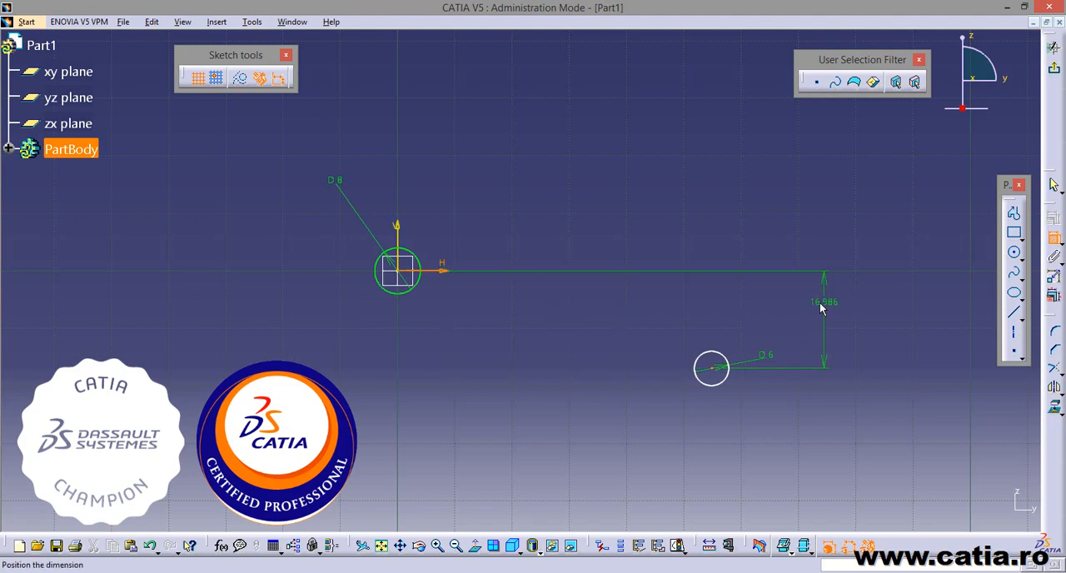
click(823, 301)
click(574, 572)
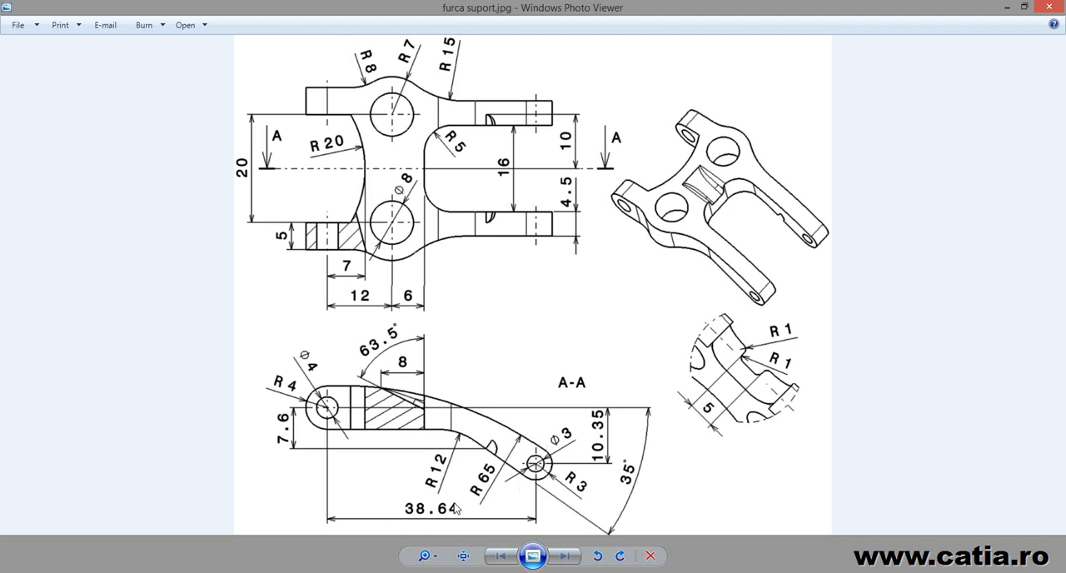
key(alt+Tab)
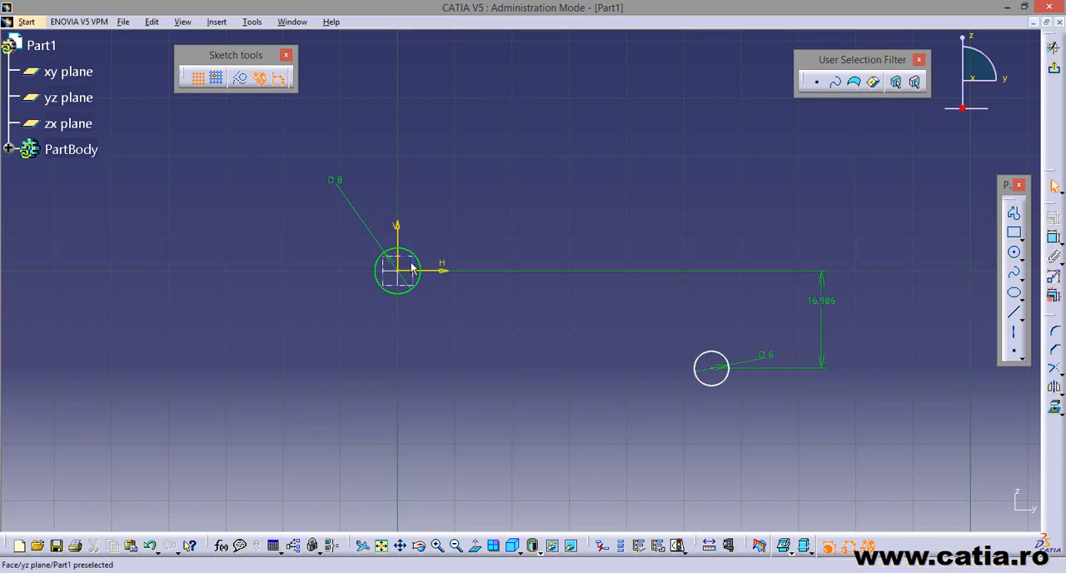
double_click(836, 304)
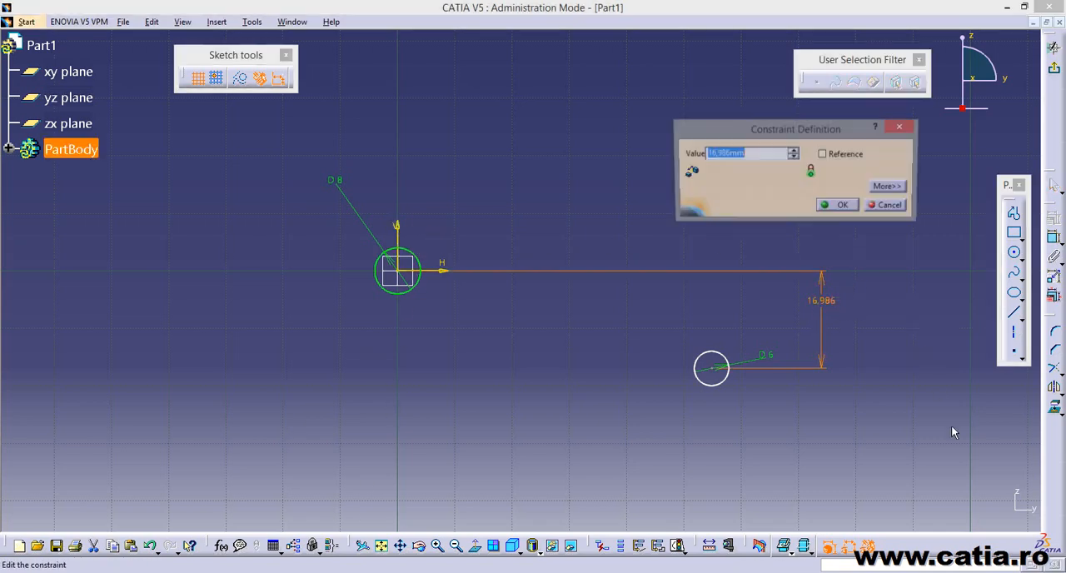
text(10.35)
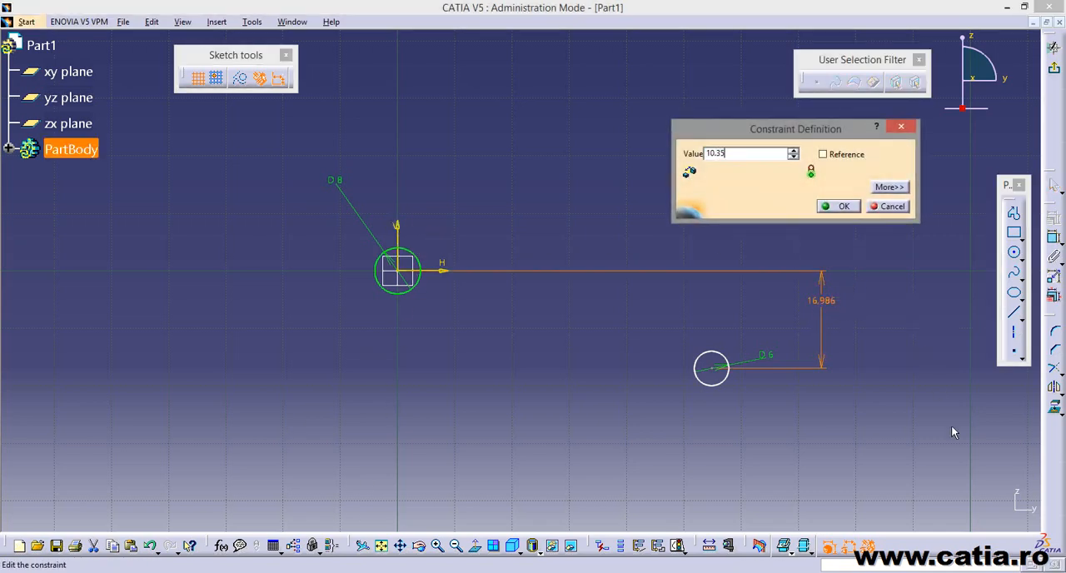
key(Return)
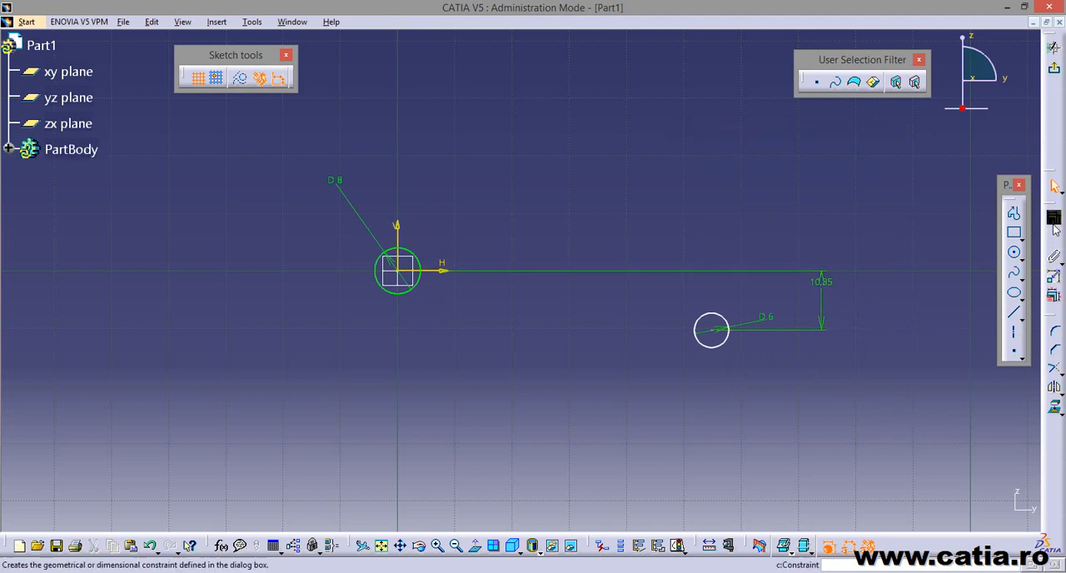
Constrain the horizontal distance between the 6 mm circle's centre and the vertical axis to 38.64 mm.
click(1053, 219)
click(712, 327)
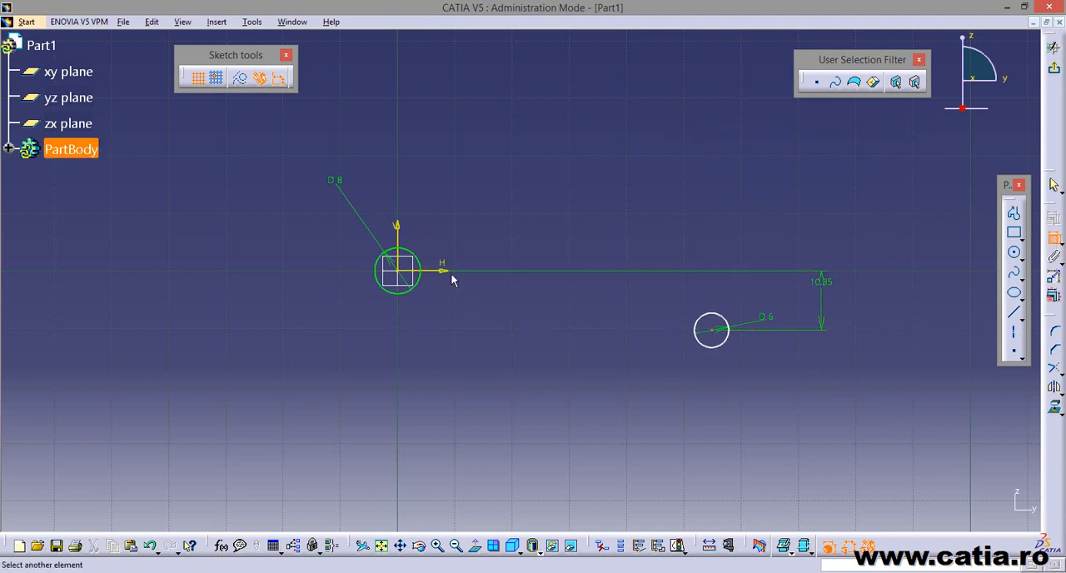
click(401, 238)
click(543, 178)
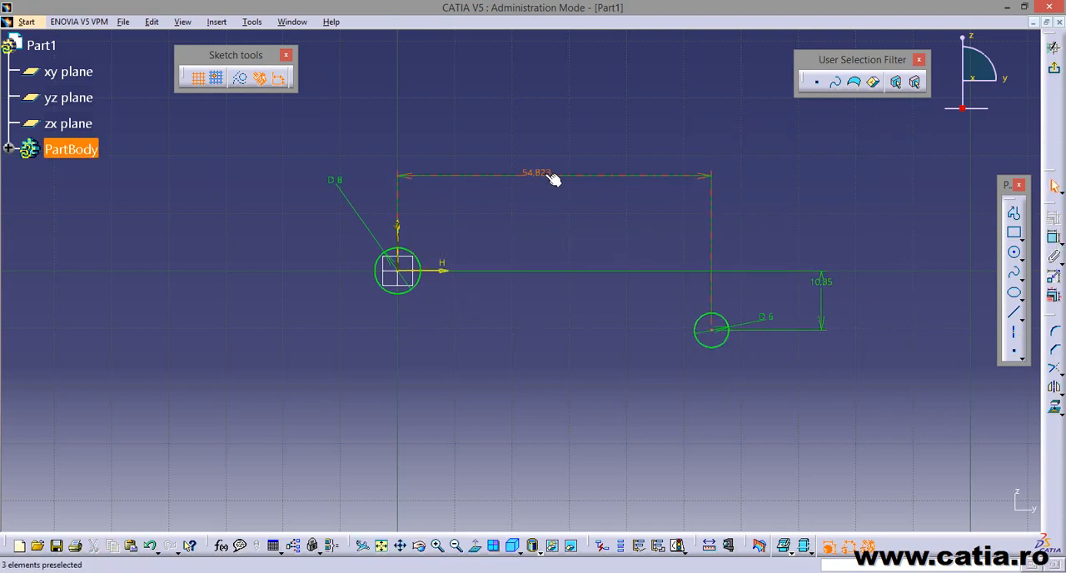
double_click(548, 182)
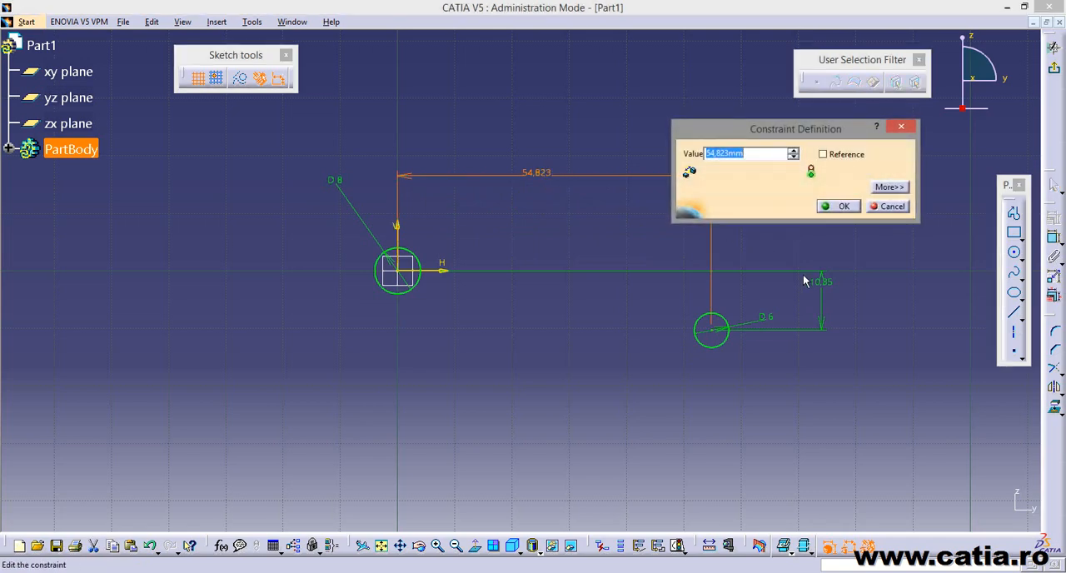
text(38.64)
key(Return)
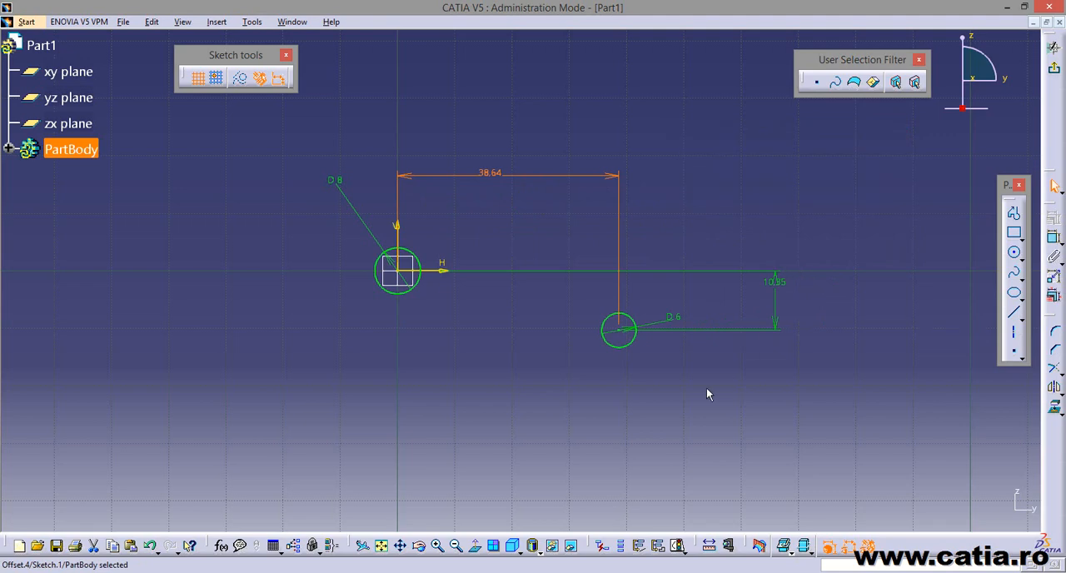
click(835, 307)
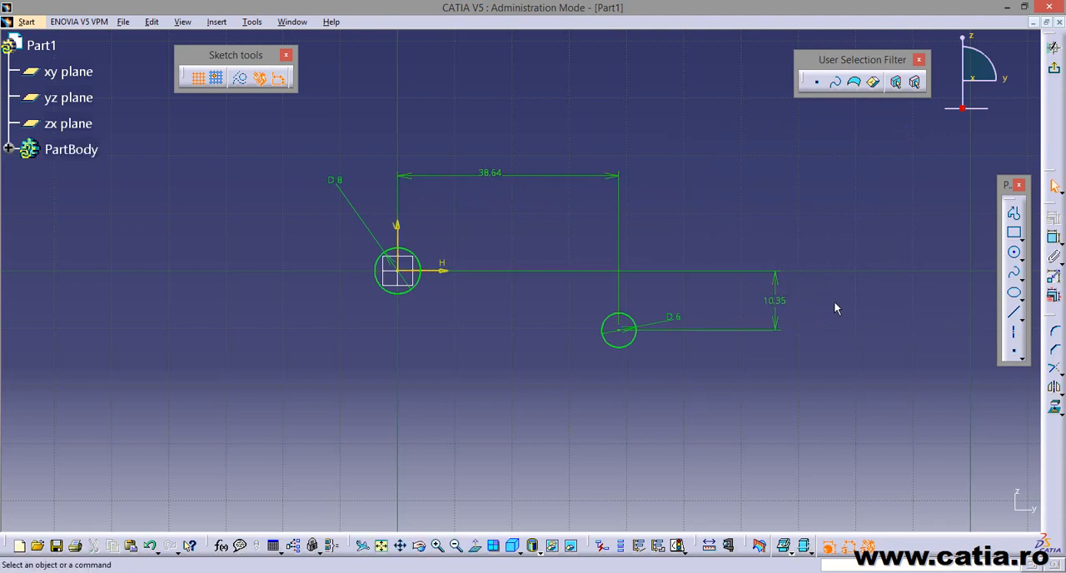
Check the reference drawing and sketch a large circle of about 88 mm diameter, centred below the two small circles and arching over the origin circle.
click(340, 571)
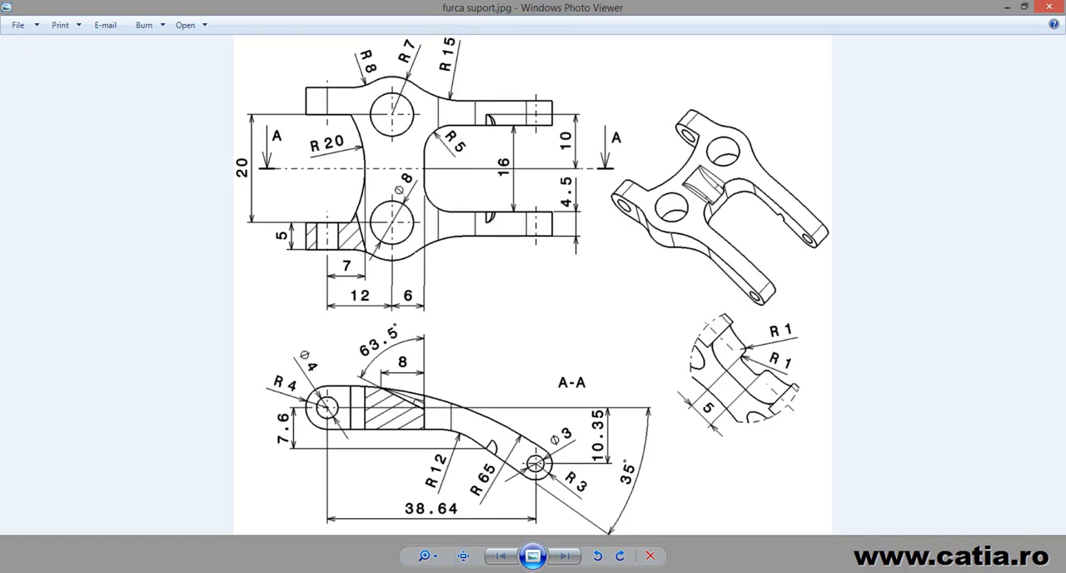
click(418, 571)
middle_drag(741, 386, 736, 358)
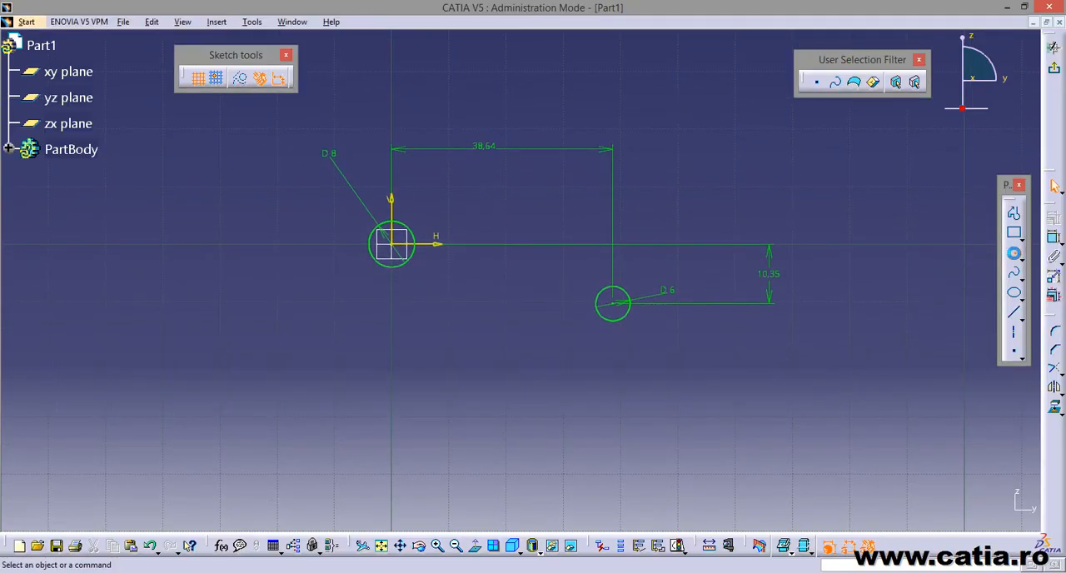
click(1013, 252)
click(439, 426)
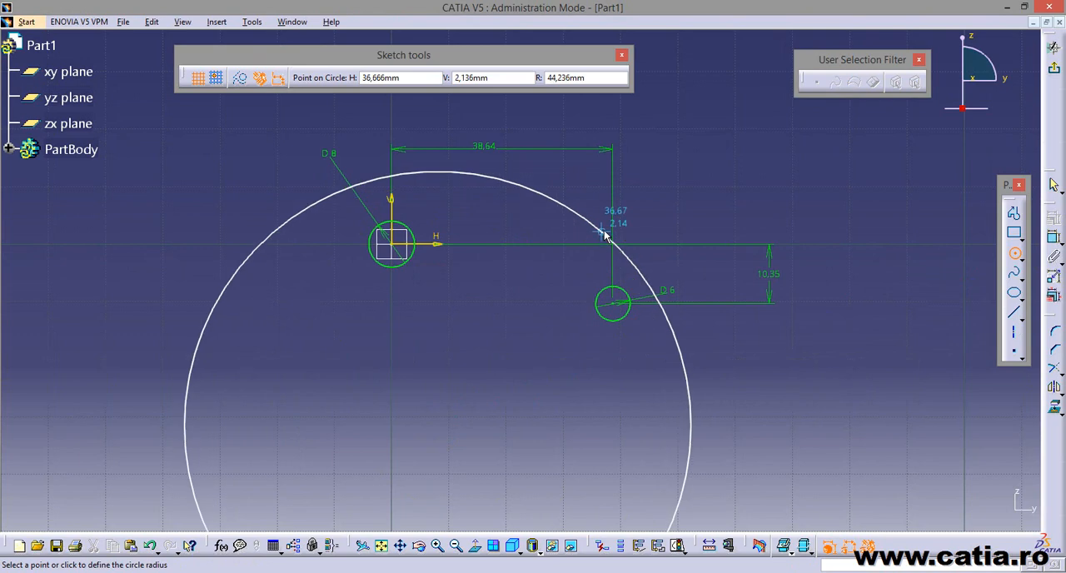
click(391, 244)
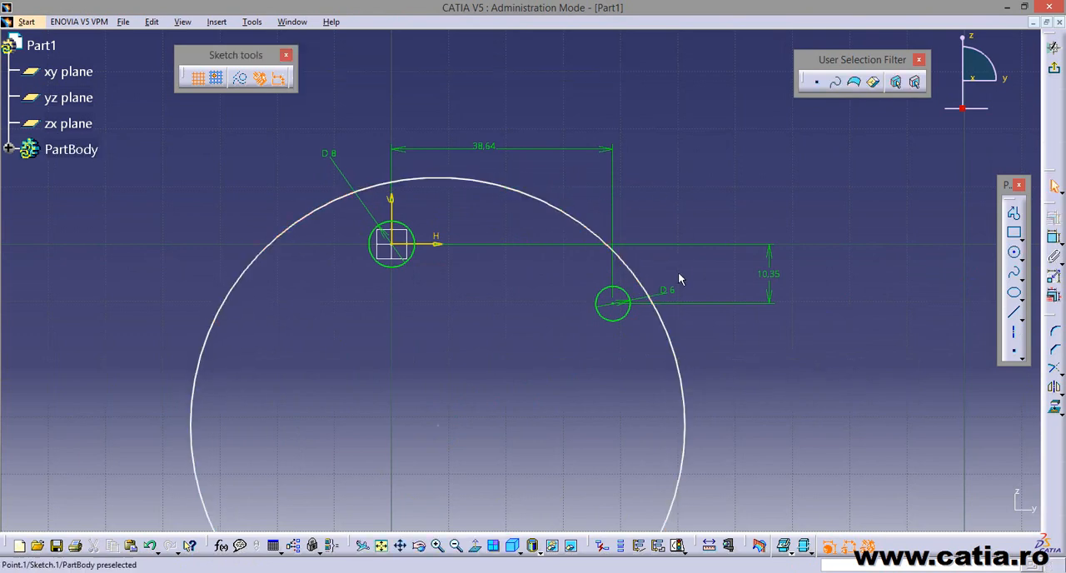
drag(557, 315, 626, 251)
click(699, 179)
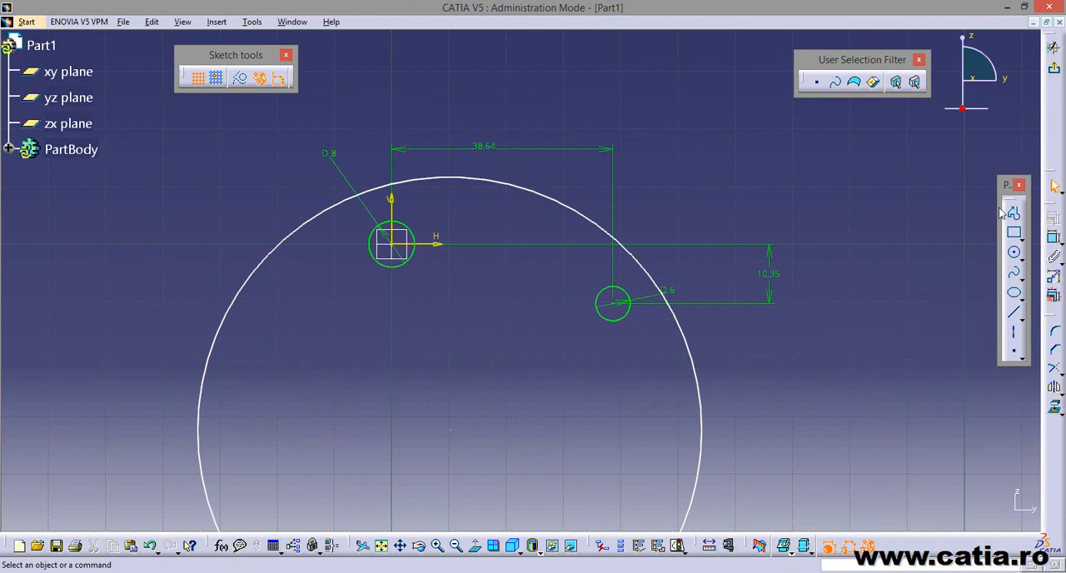
Dimension the large circle, set its diameter to 130 mm (65*2), and shift the circle downward so its arc passes just above the origin circle.
click(1053, 237)
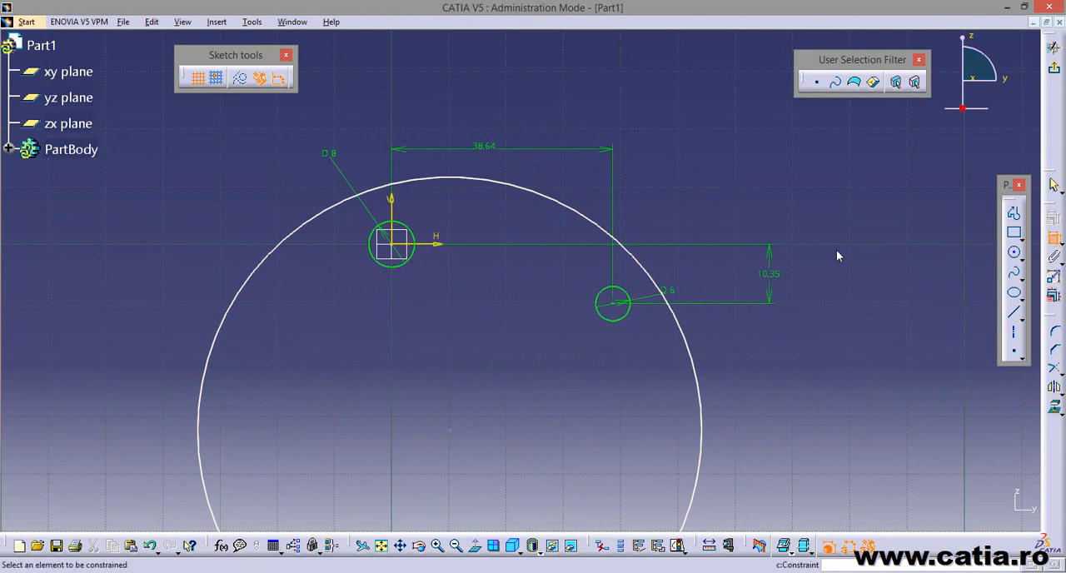
click(602, 230)
click(671, 182)
double_click(662, 176)
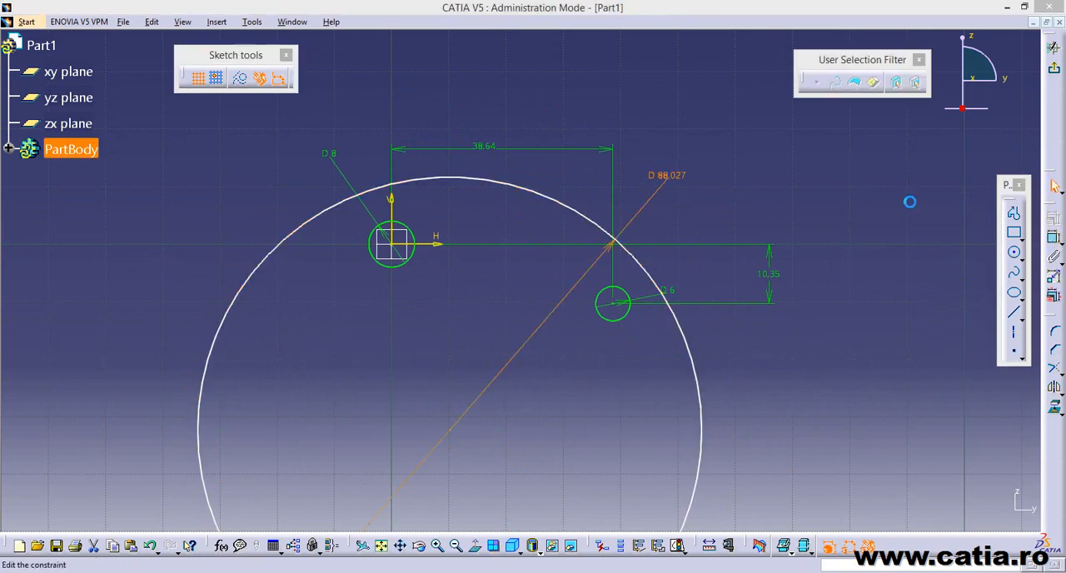
text(65*2)
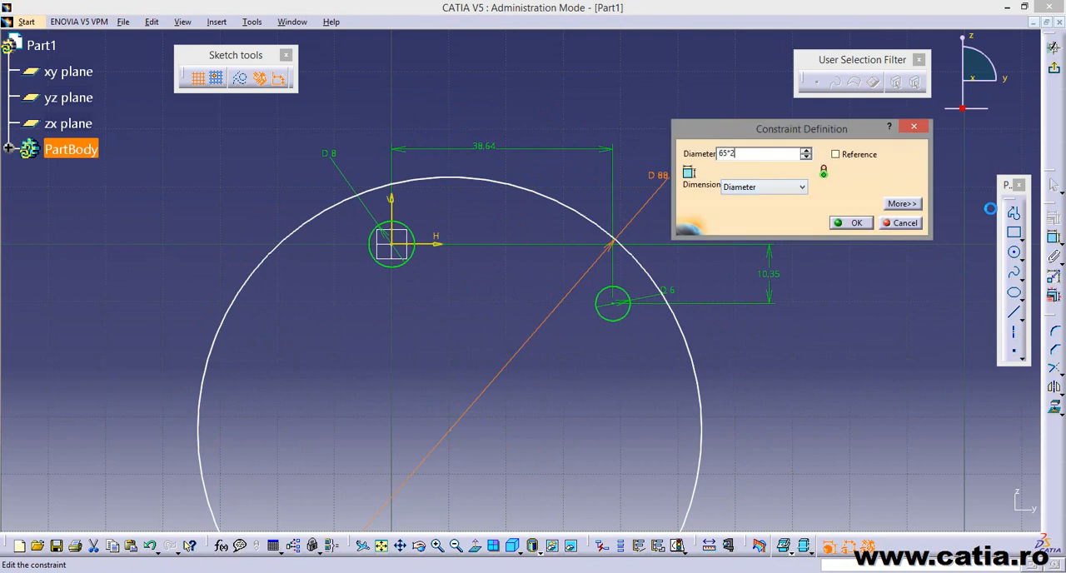
click(851, 225)
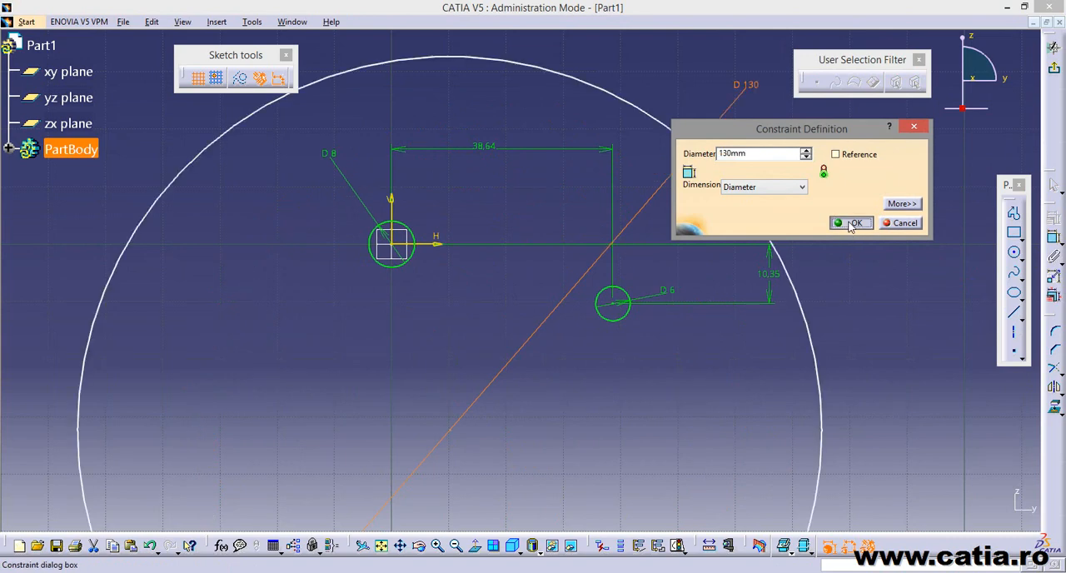
drag(625, 105, 647, 226)
Apply a tangency constraint between the 8 mm origin circle and the large arching circle.
click(1053, 238)
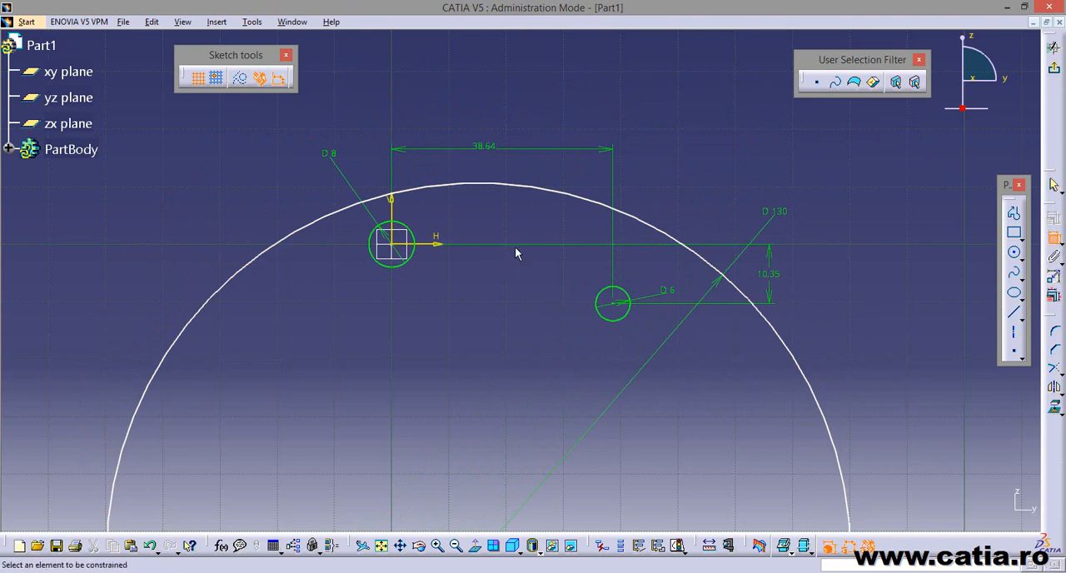
click(407, 232)
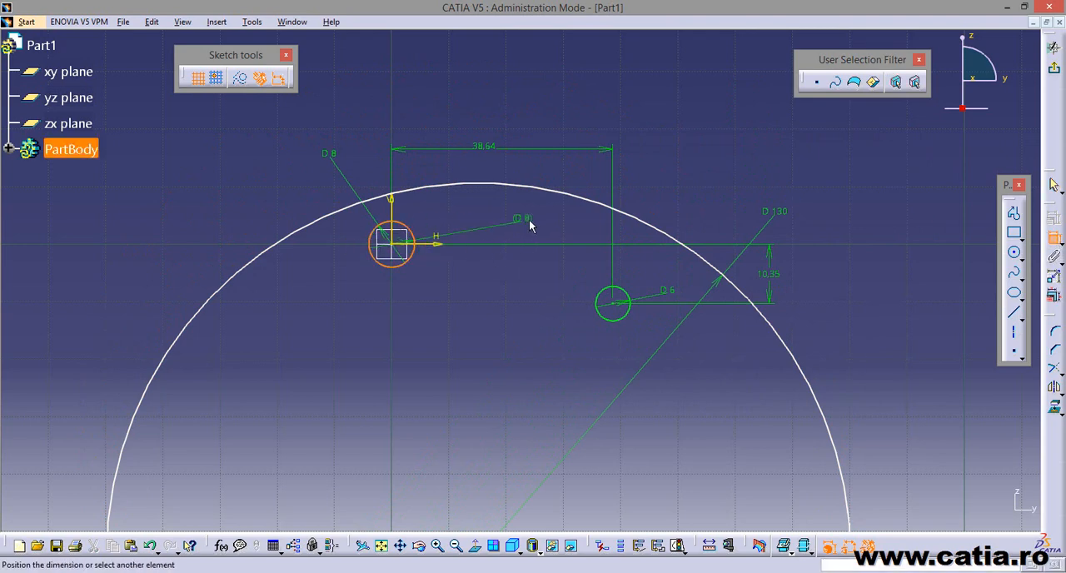
click(432, 191)
right_click(460, 214)
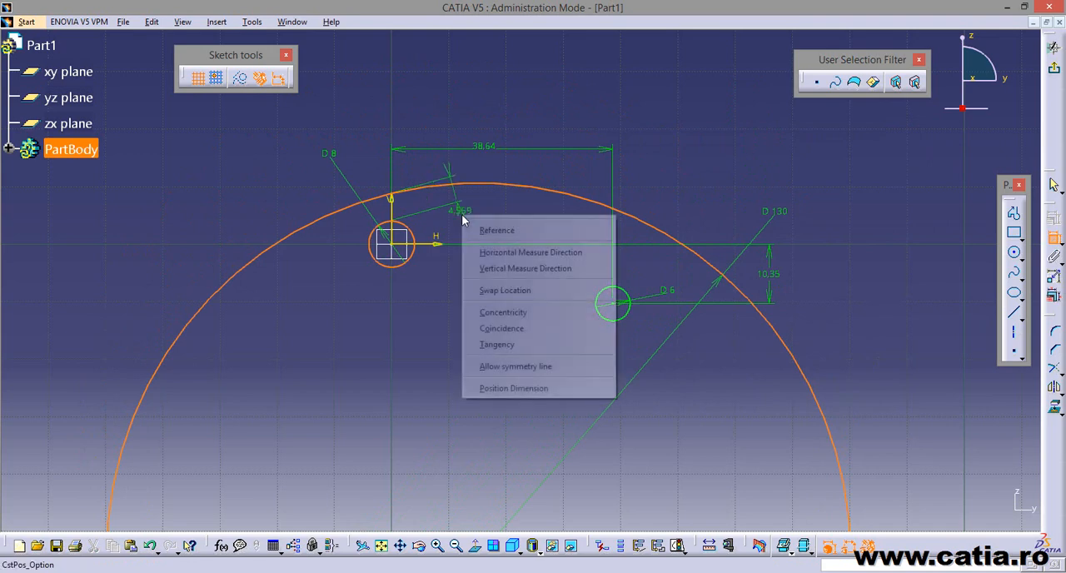
click(539, 344)
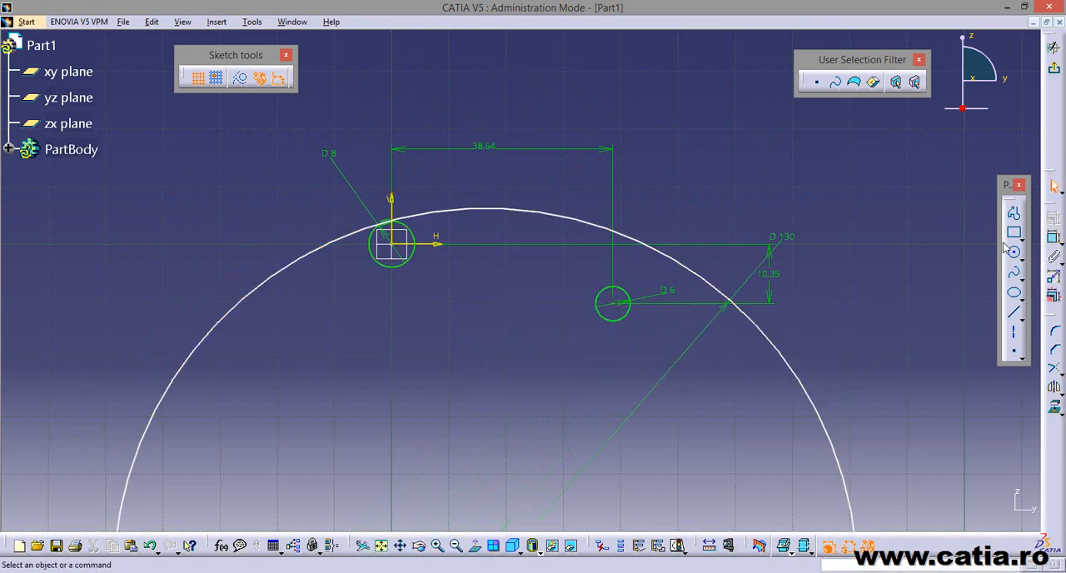
Apply a tangency constraint between the 6 mm circle and the large arching circle.
click(1053, 237)
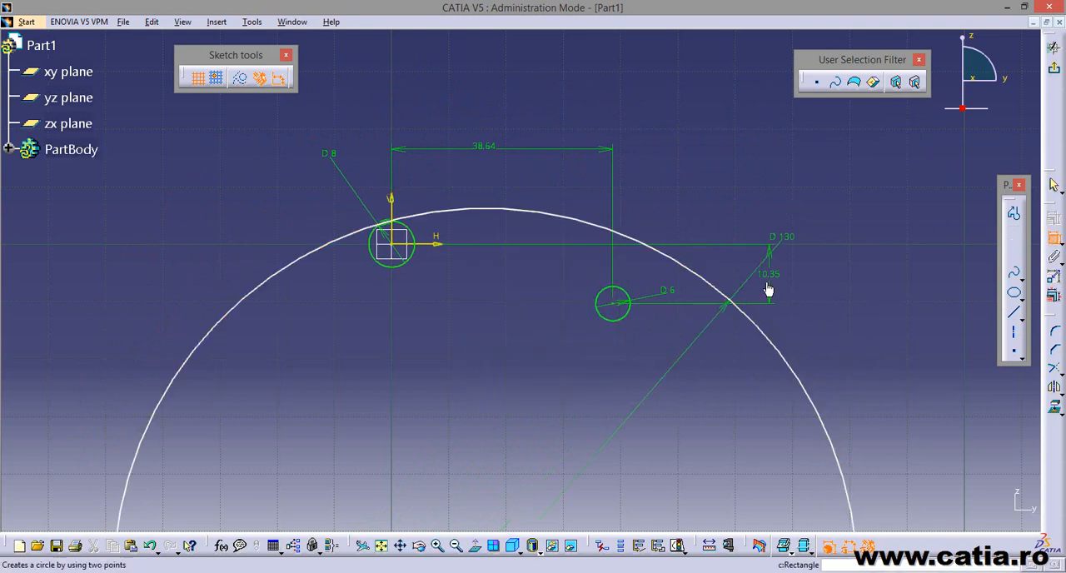
click(628, 297)
click(685, 265)
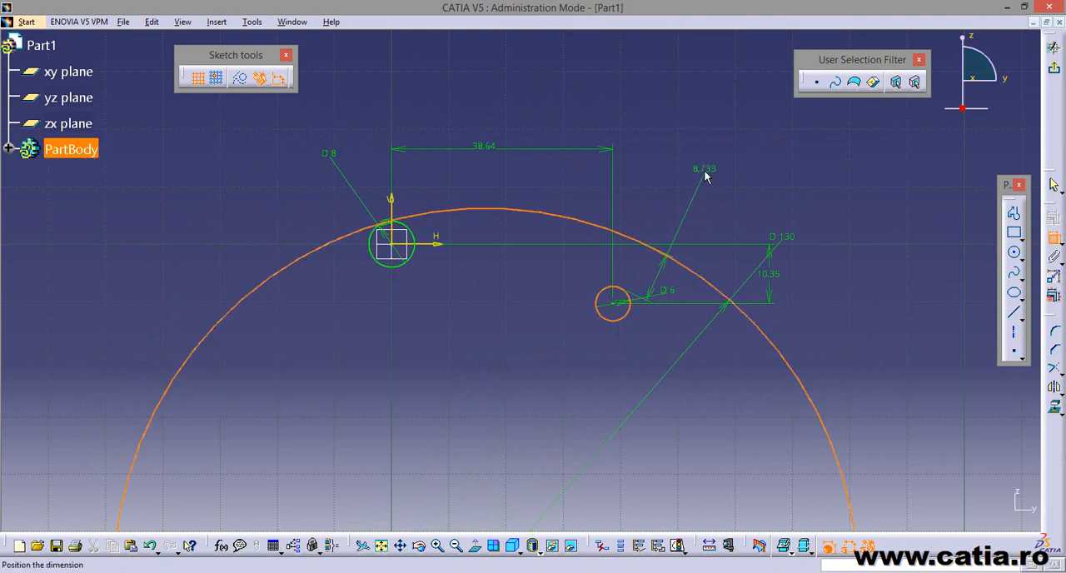
right_click(705, 175)
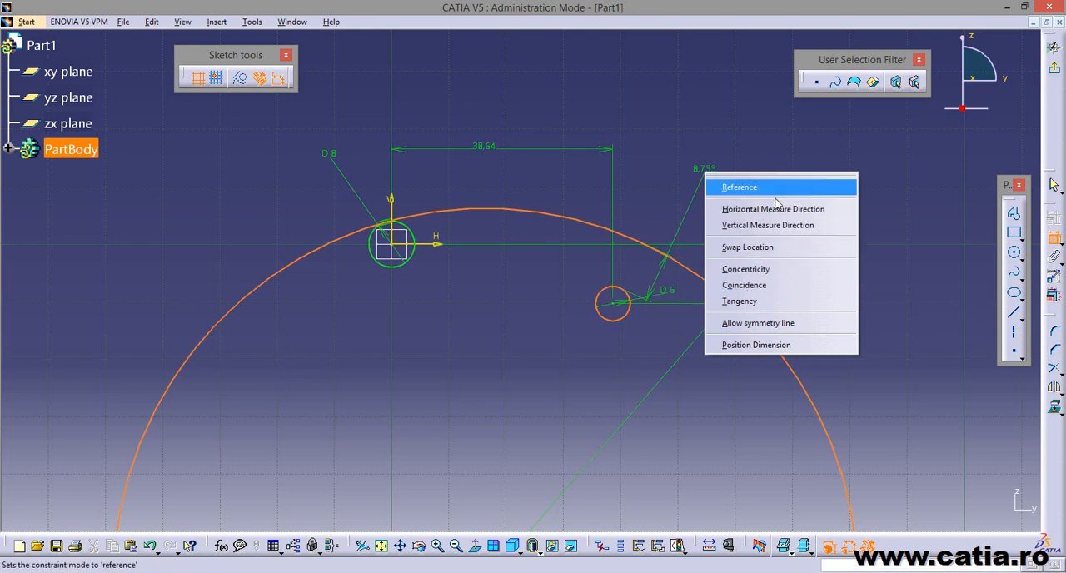
click(769, 305)
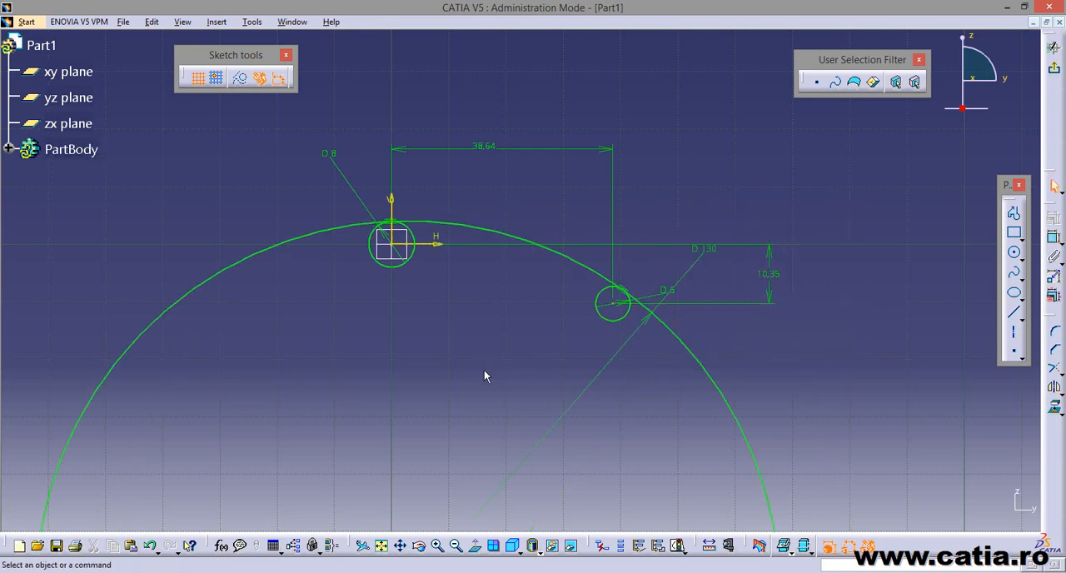
Move the 38.64 mm, 8 mm diameter and 10.35 mm dimensions closer to the sketch geometry.
mouse_move(486, 373)
middle_down()
mouse_move(547, 241)
mouse_move(549, 210)
mouse_move(518, 334)
middle_up()
click(558, 199)
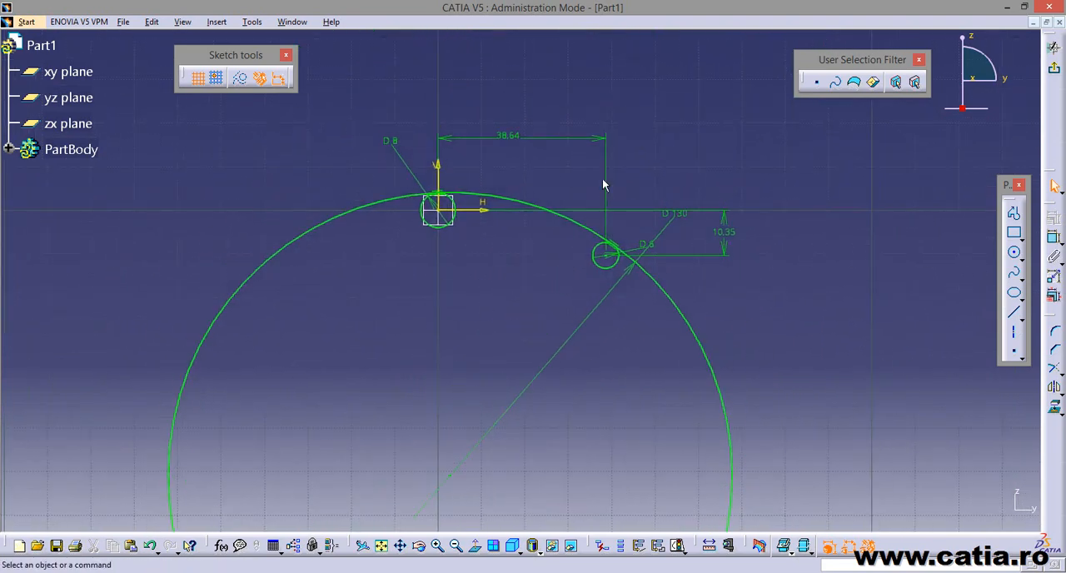
mouse_move(609, 389)
middle_down()
mouse_move(520, 278)
mouse_move(574, 324)
middle_up()
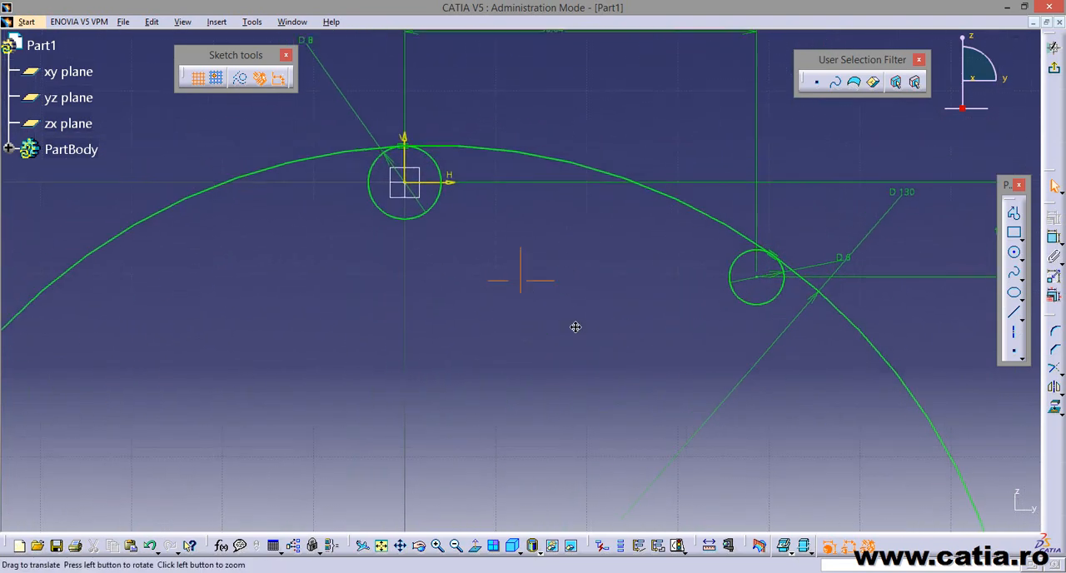
middle_drag(527, 260, 479, 353)
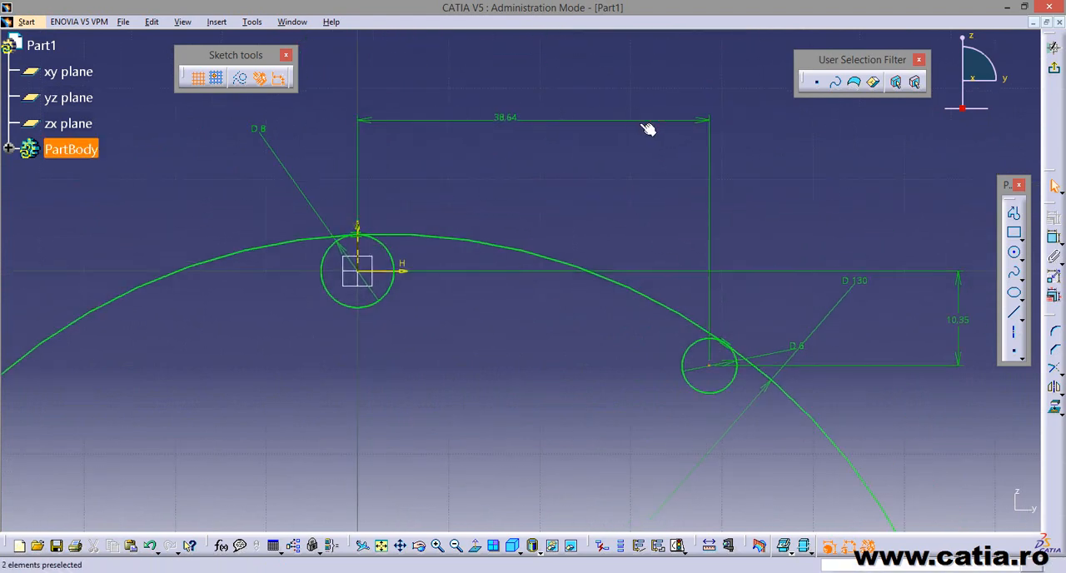
drag(637, 124, 639, 181)
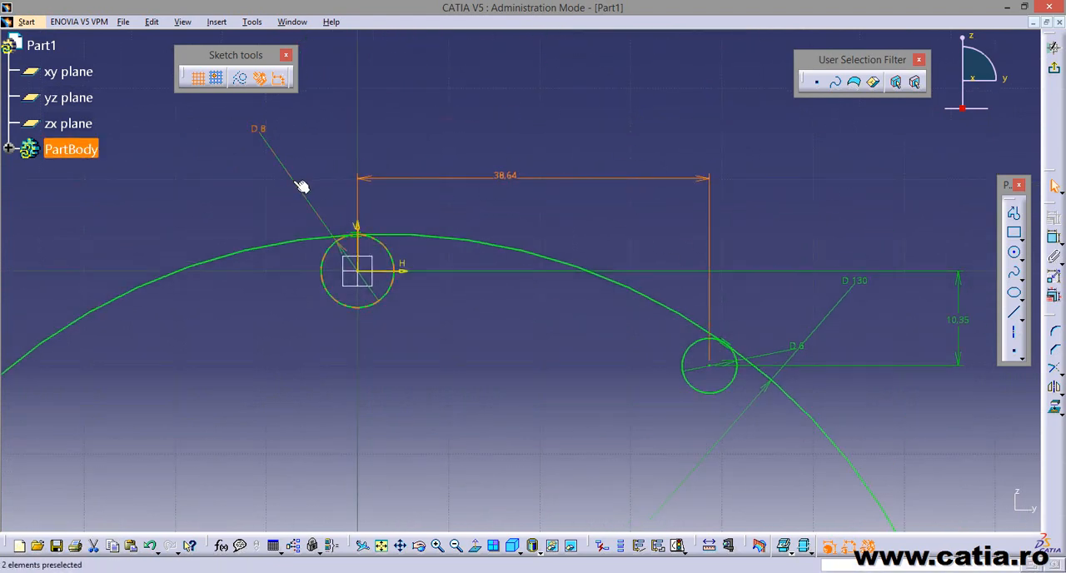
drag(302, 185, 335, 232)
click(346, 163)
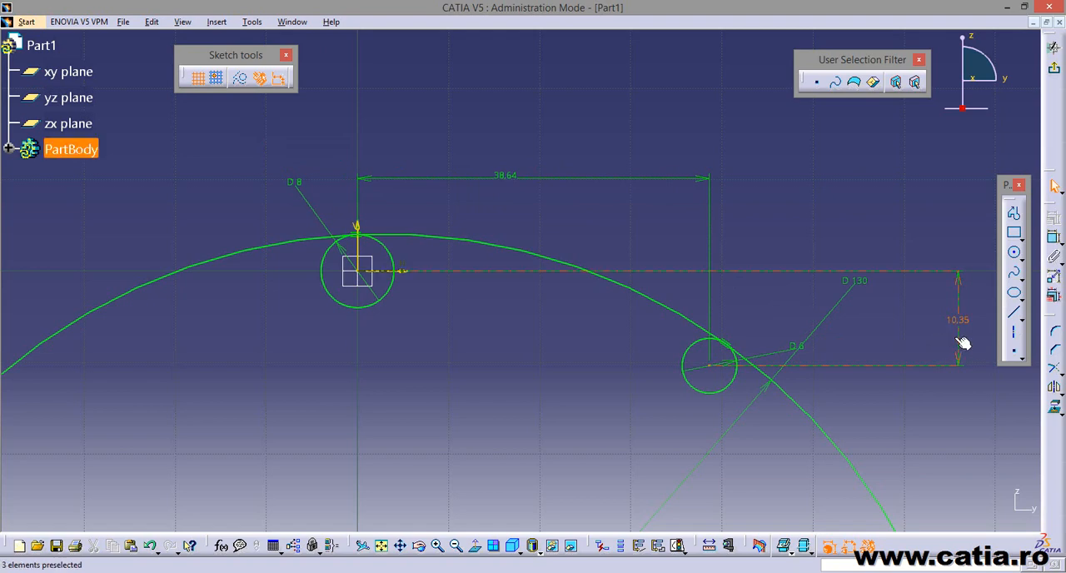
drag(958, 339, 896, 339)
click(523, 564)
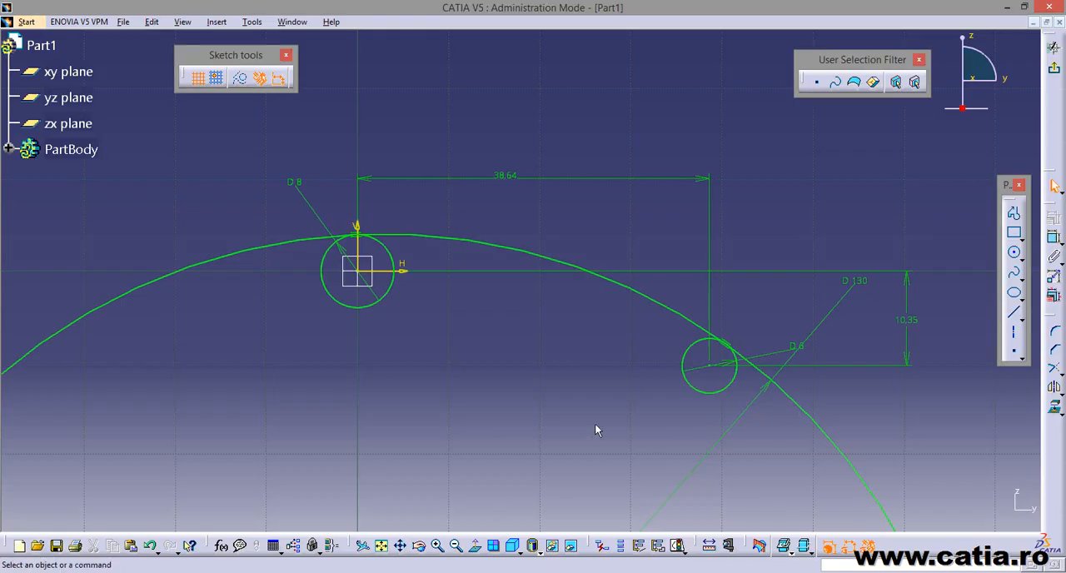
Sketch a line about 24.82 mm long from the lowest point of the origin circle towards the 6 mm circle and constrain it horizontal.
click(1013, 312)
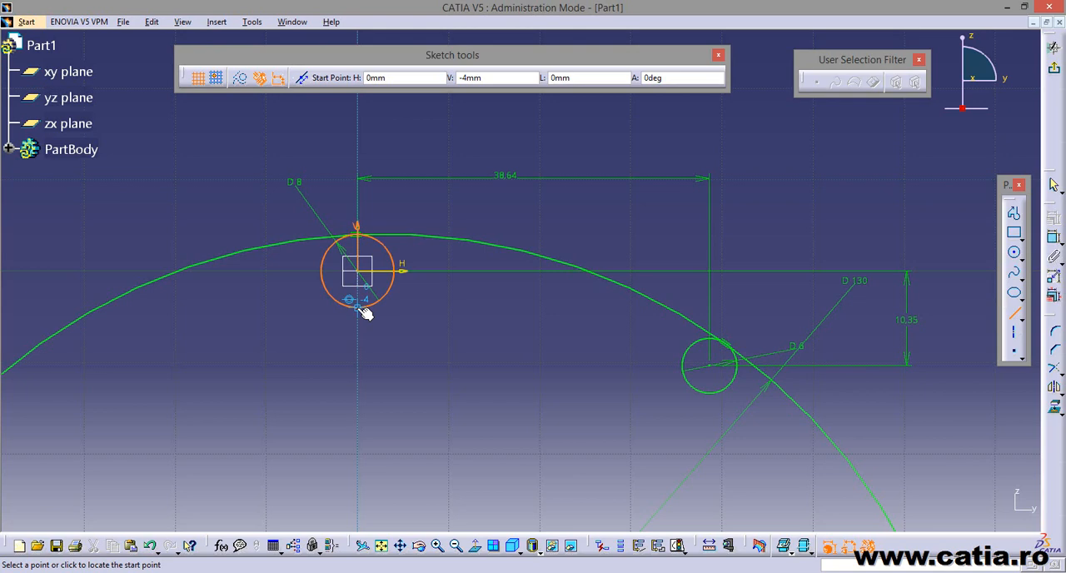
click(360, 306)
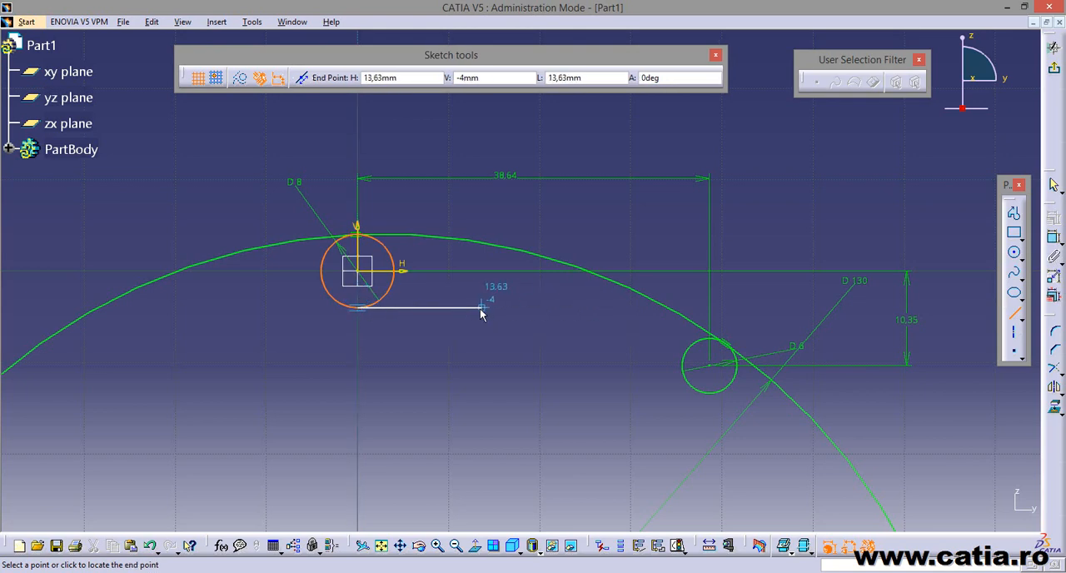
click(583, 308)
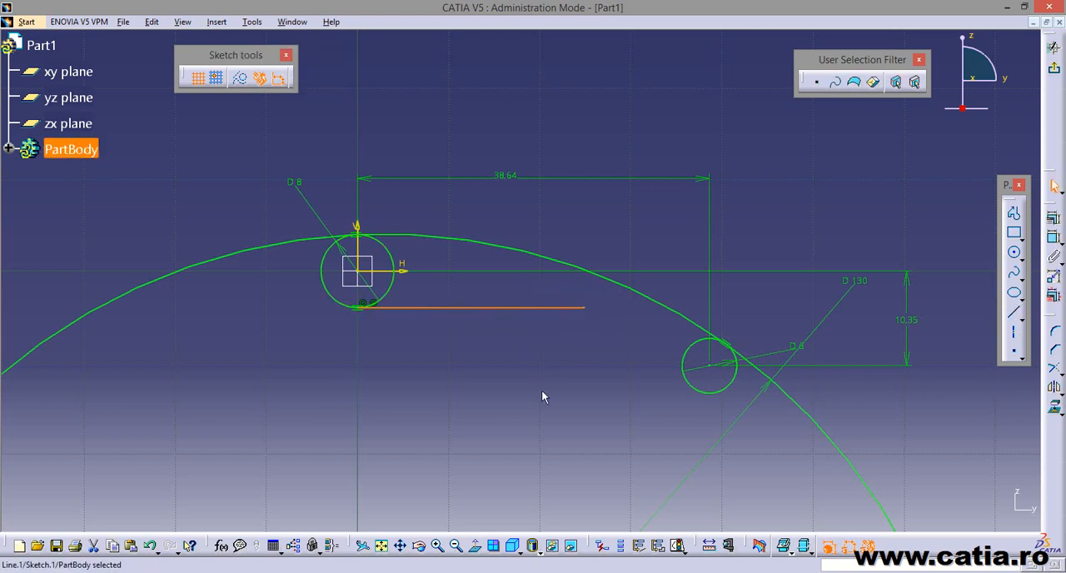
right_click(484, 308)
mouse_move(547, 515)
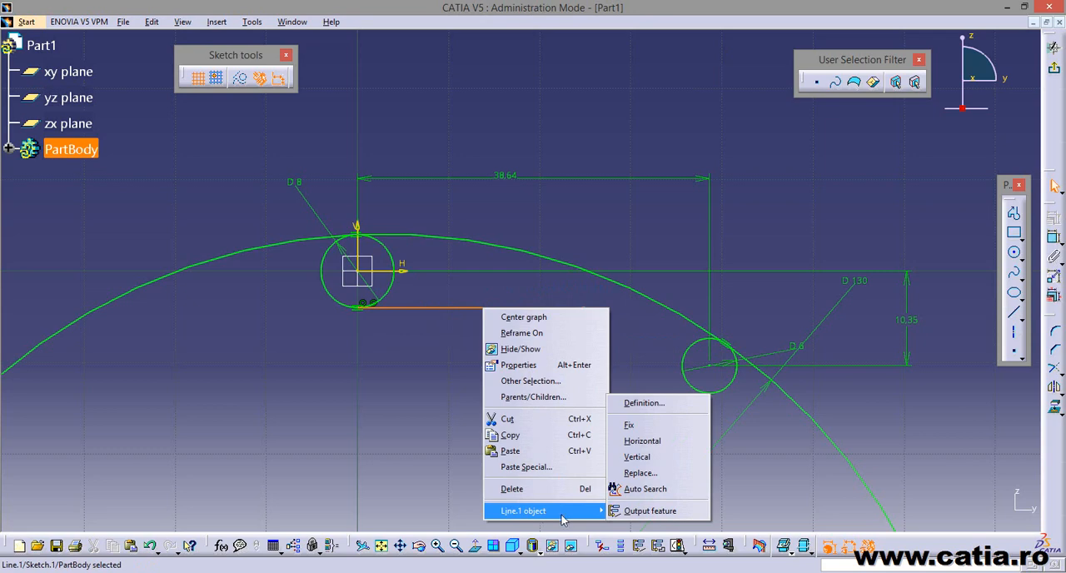
click(664, 441)
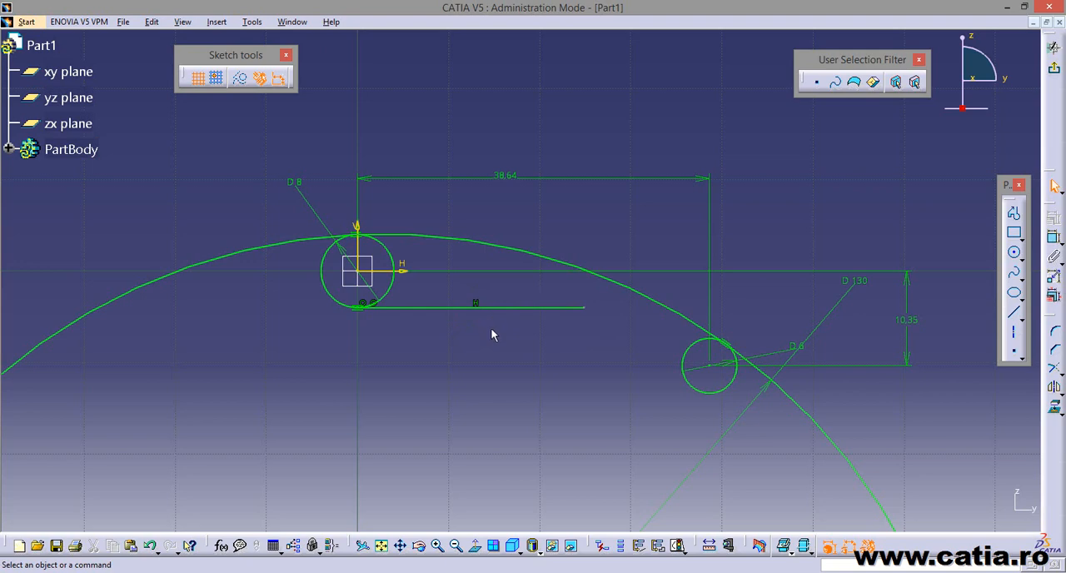
Sketch a sloped line about 14 mm long from the free end of the horizontal line down to the 6 mm circle's edge.
middle_drag(491, 334, 441, 342)
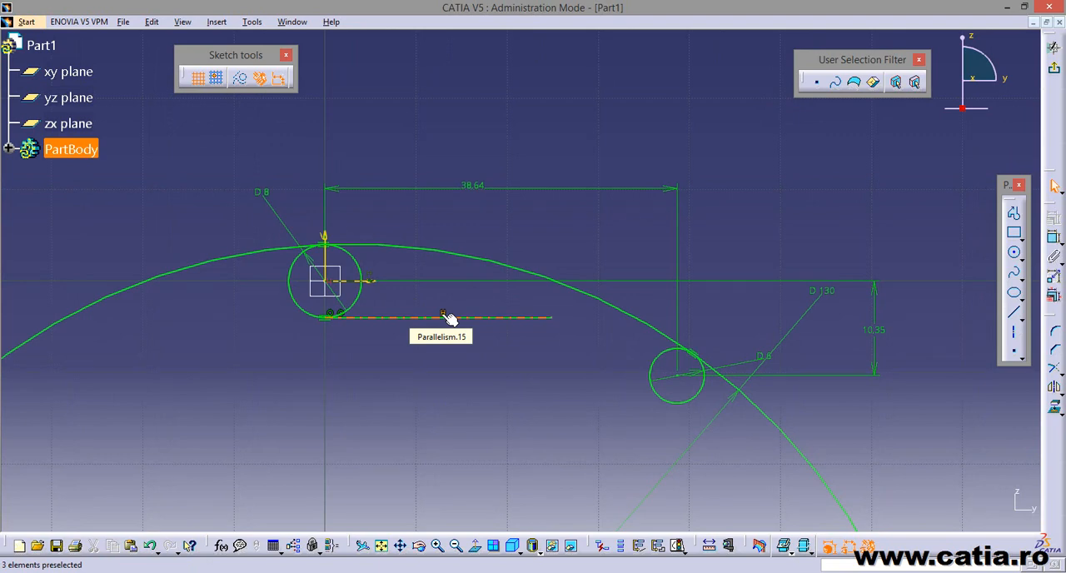
click(1015, 315)
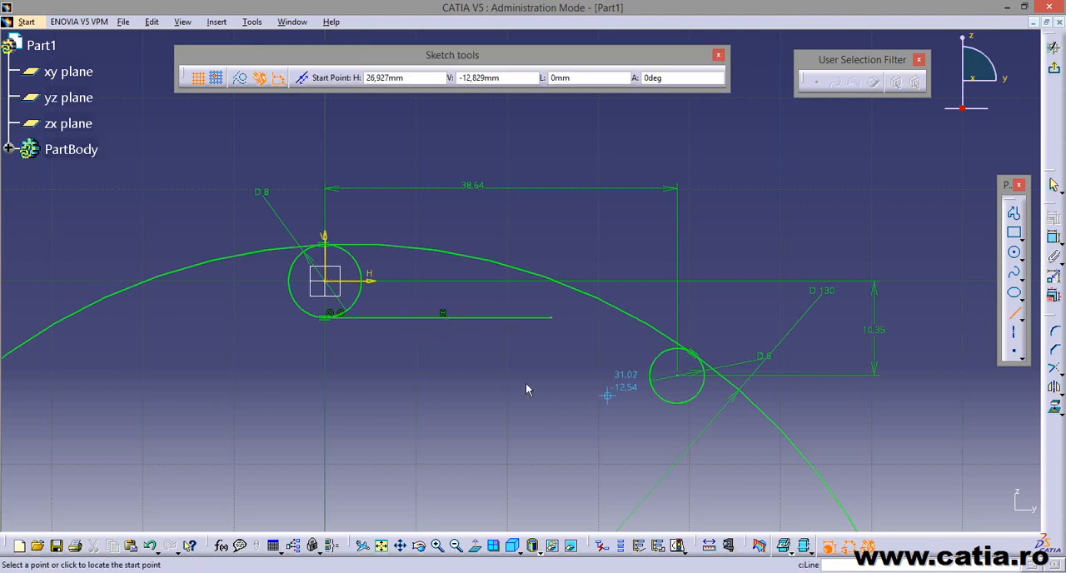
click(558, 317)
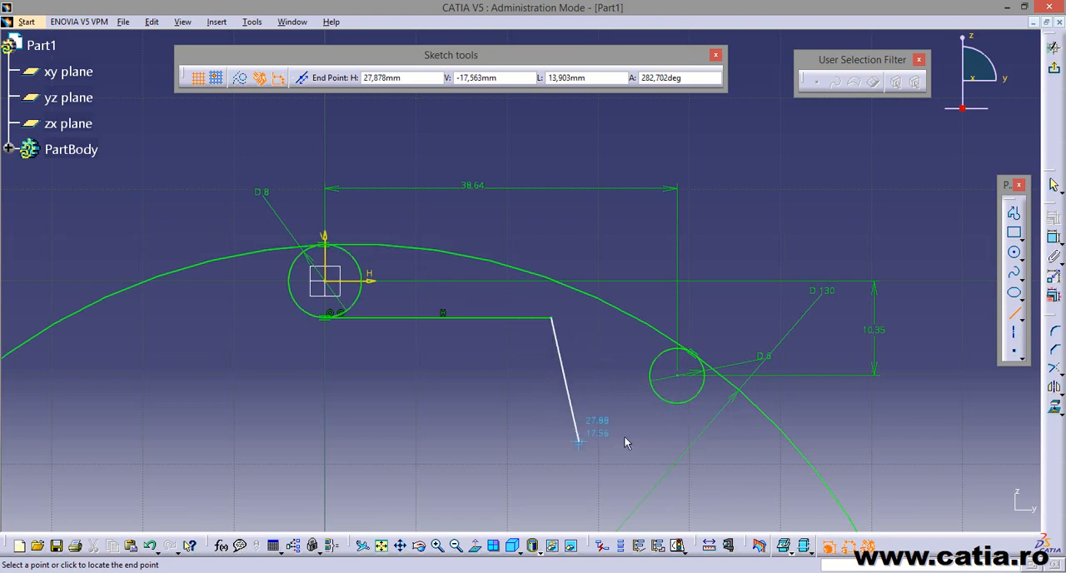
click(657, 384)
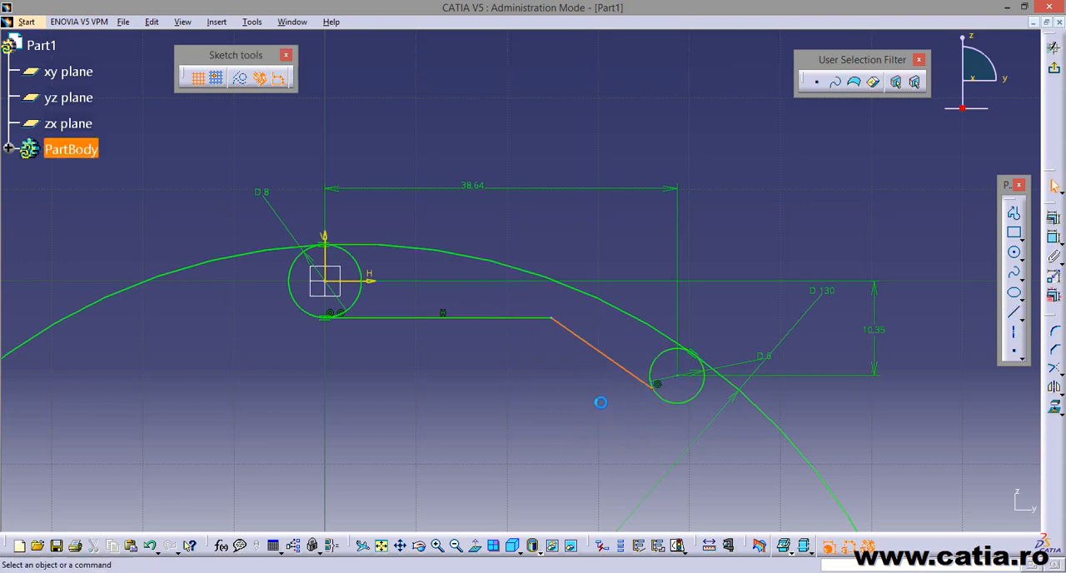
Reposition the 6 mm circle's diameter dimension beside the circle.
mouse_move(594, 415)
middle_down()
mouse_move(551, 384)
mouse_move(542, 321)
middle_up()
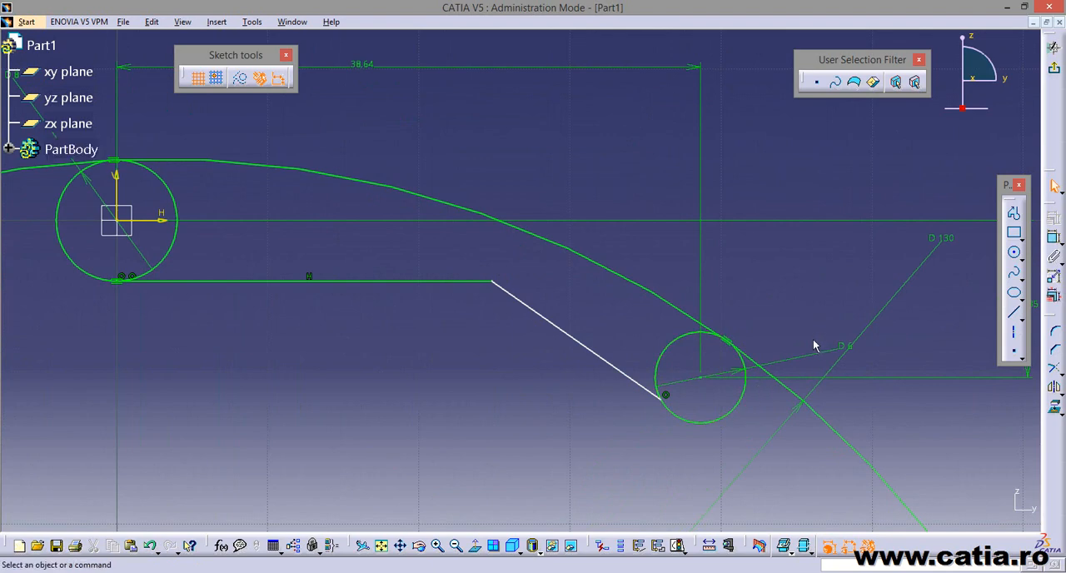
drag(820, 356, 757, 333)
click(783, 293)
click(1053, 239)
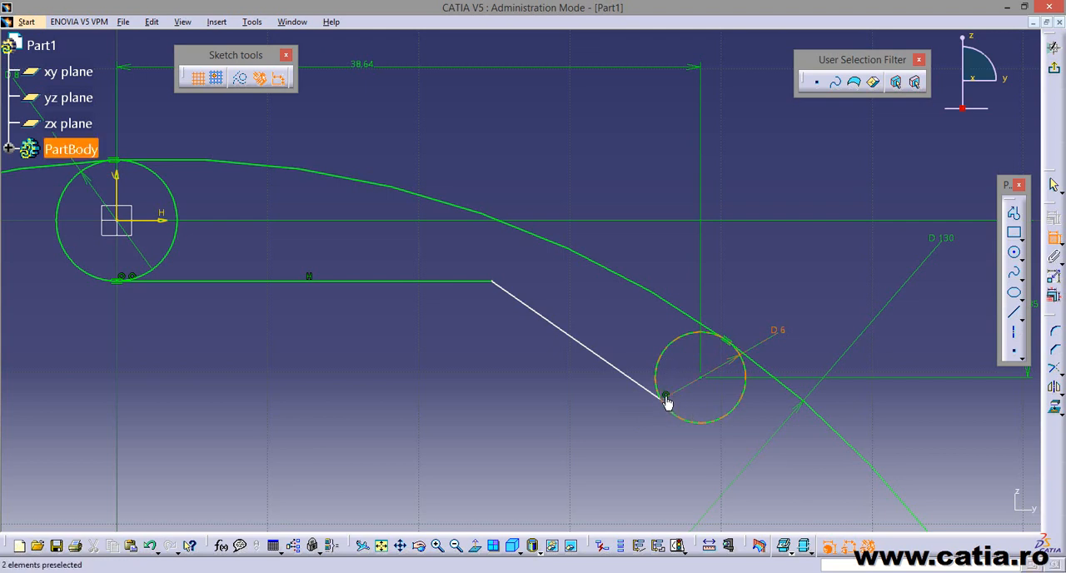
click(1054, 238)
drag(694, 382, 708, 424)
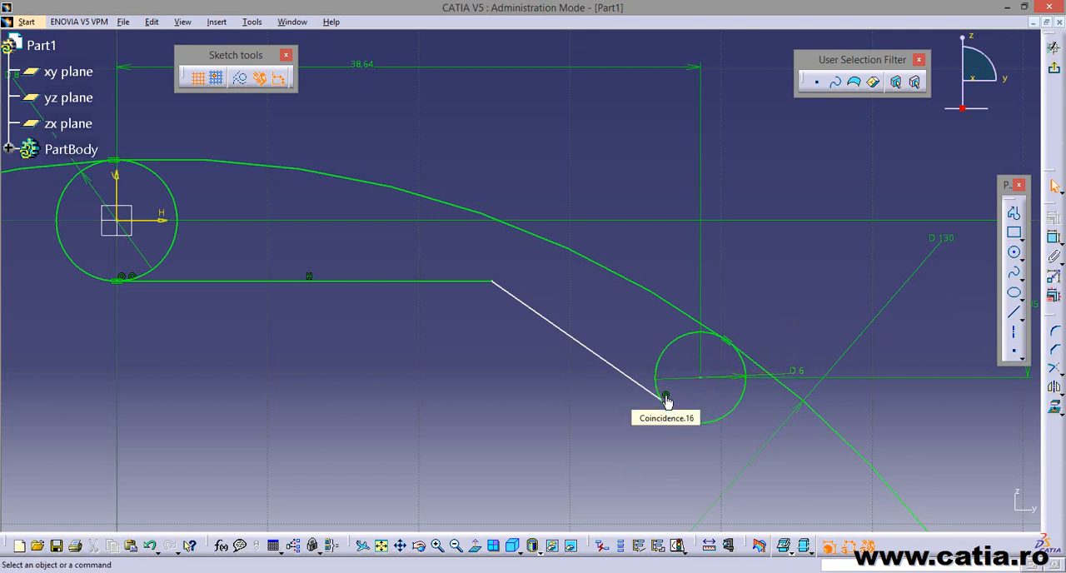
Apply a tangency constraint between the sloped line and the 6 mm circle.
click(1055, 239)
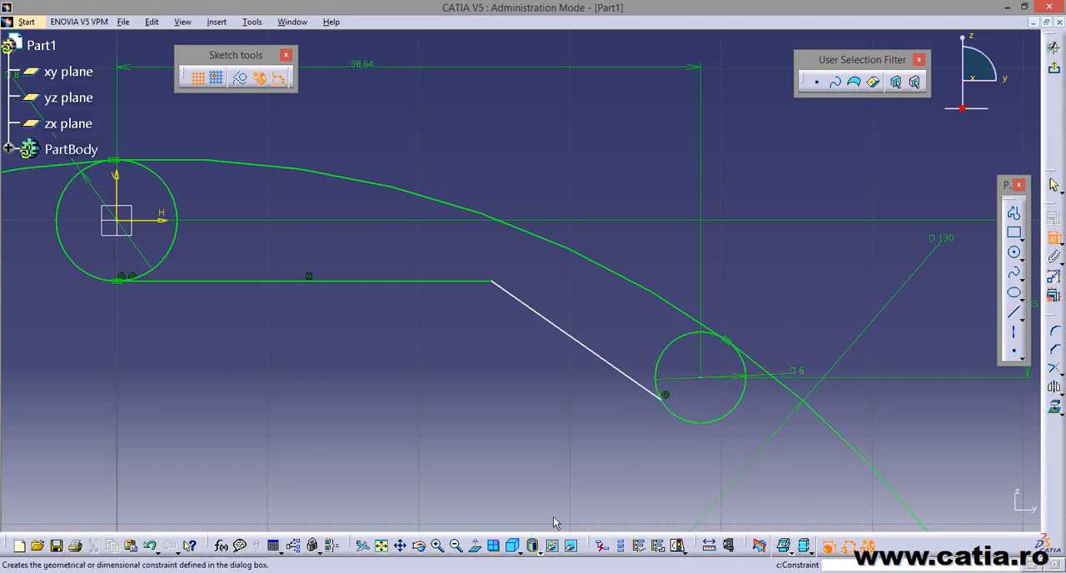
click(642, 386)
click(683, 420)
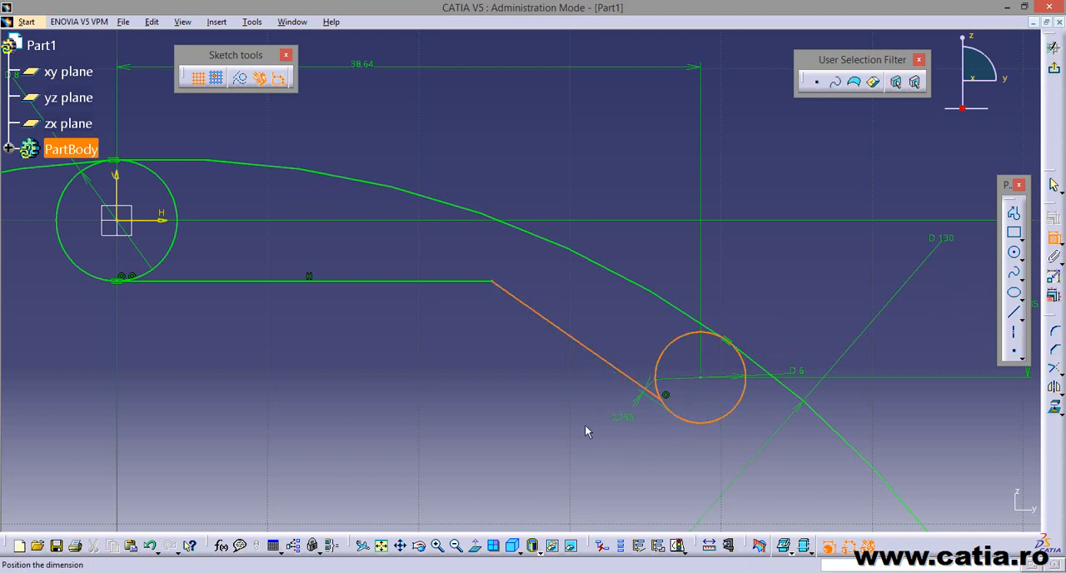
right_click(585, 432)
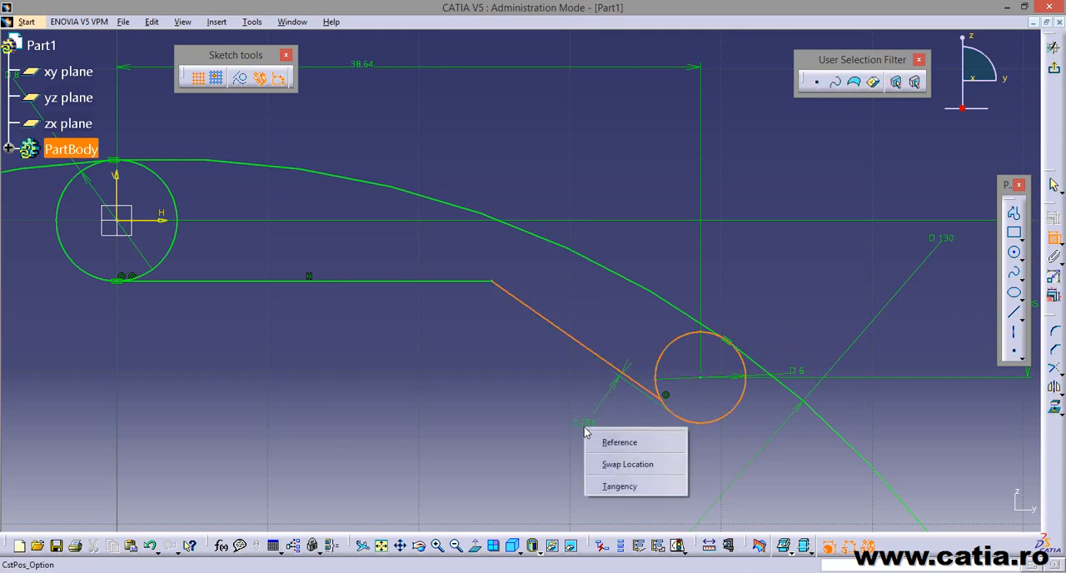
click(654, 492)
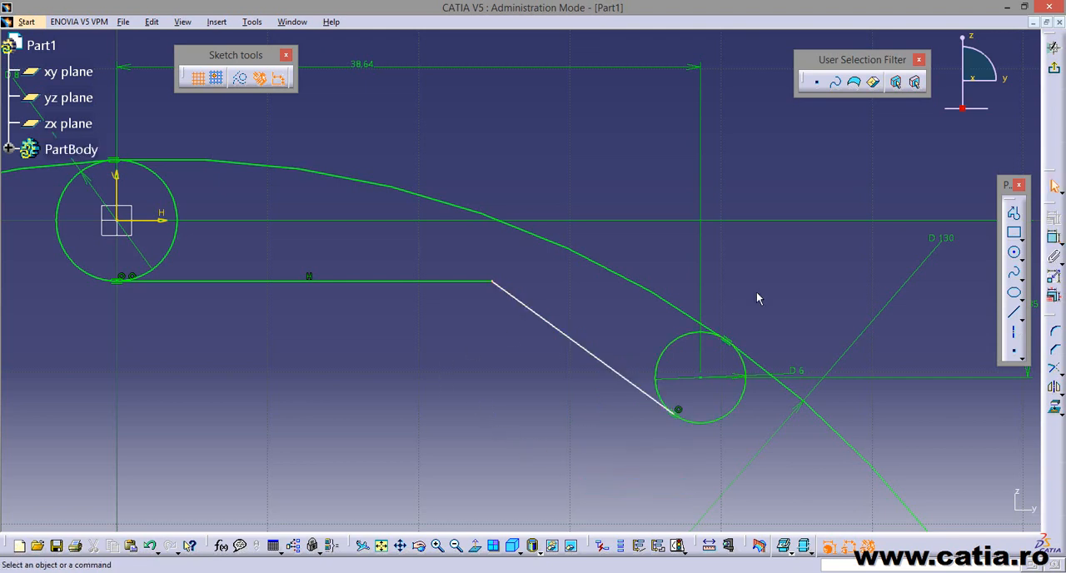
Dimension the angle between the horizontal line and the sloped line, placing it beyond the 6 mm circle.
click(1053, 236)
click(456, 282)
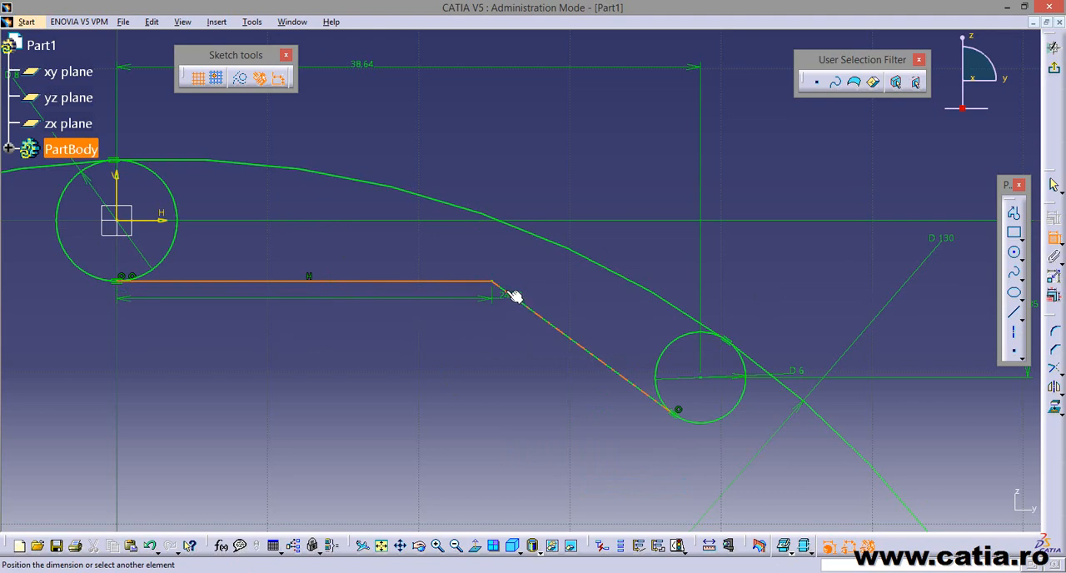
click(525, 302)
middle_drag(756, 302, 638, 221)
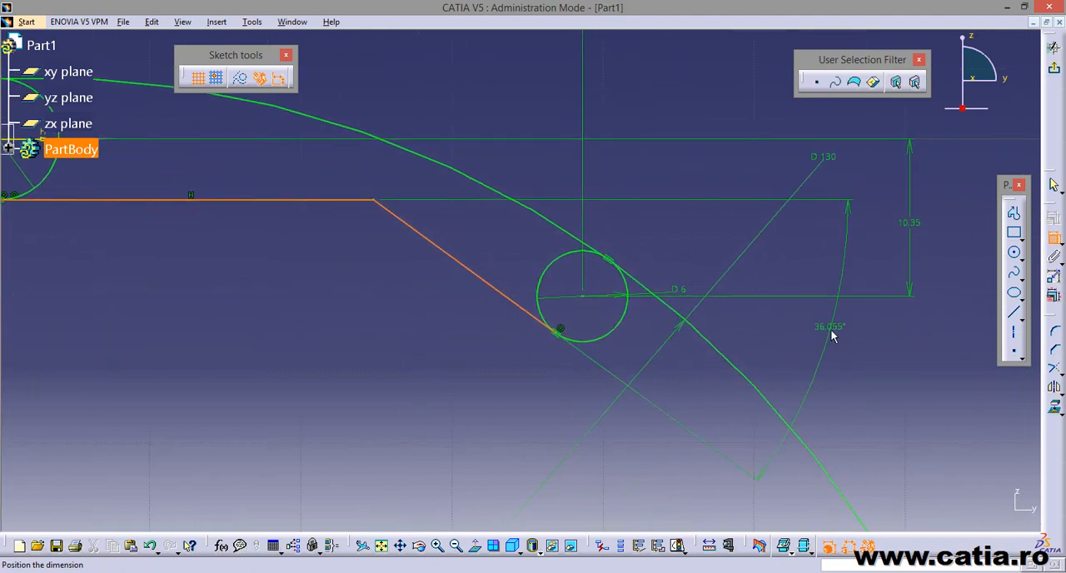
click(832, 336)
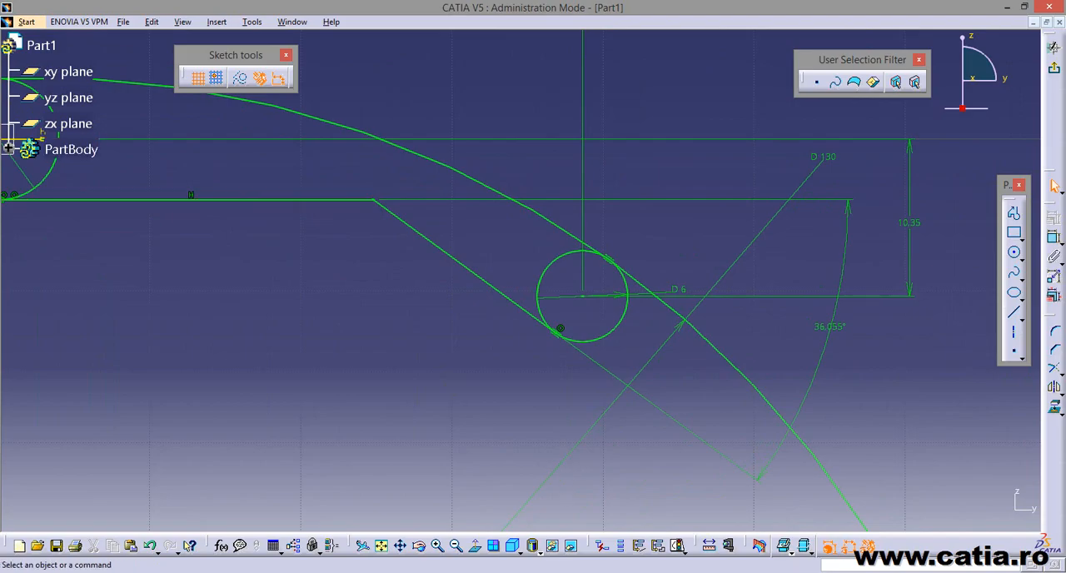
Check the slope angle in the furca suport.jpg reference drawing and set the angle between the two lines to 35°.
click(543, 571)
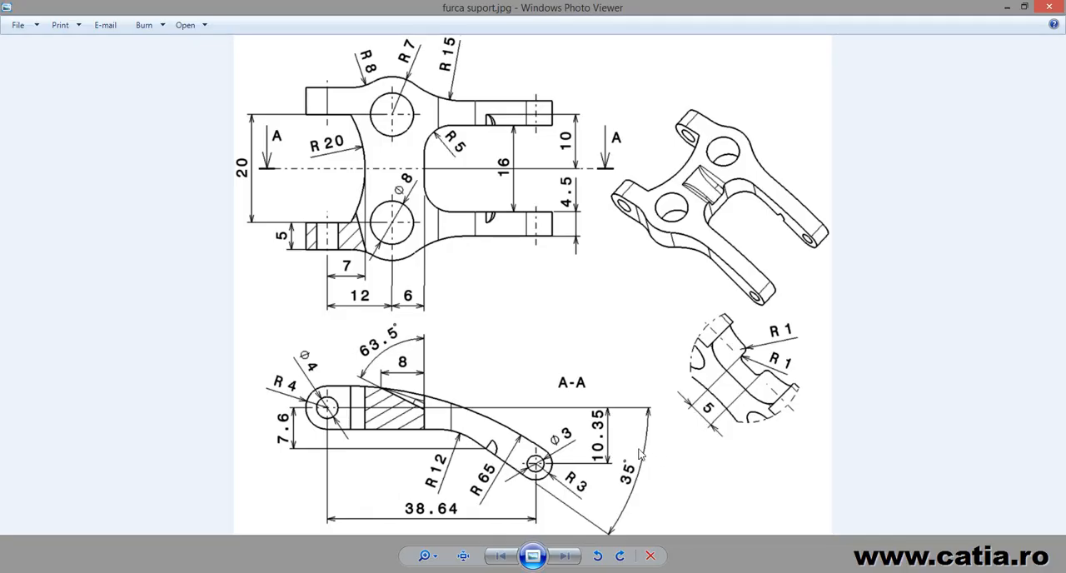
click(419, 571)
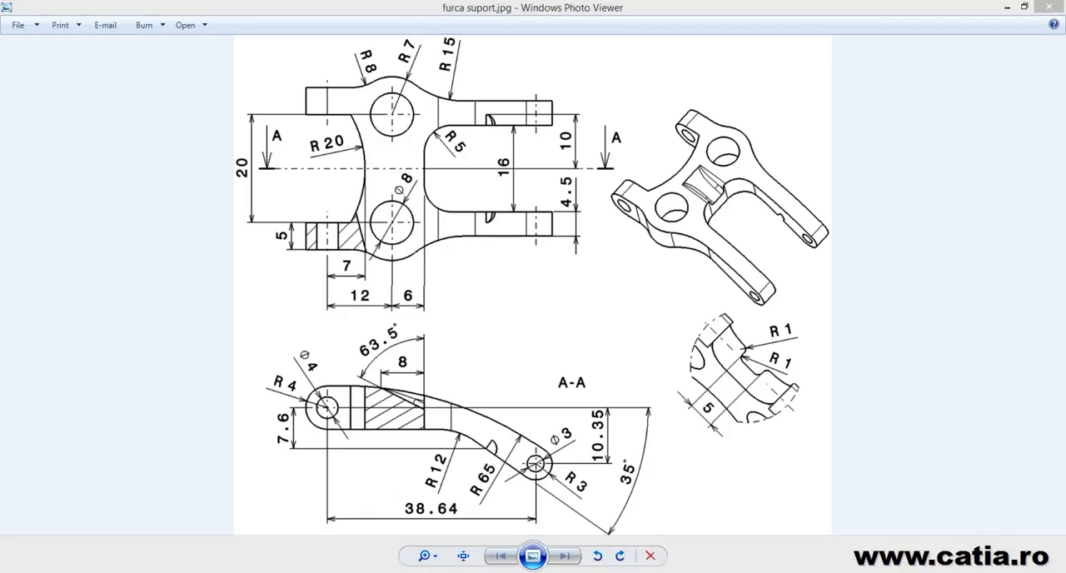
double_click(832, 326)
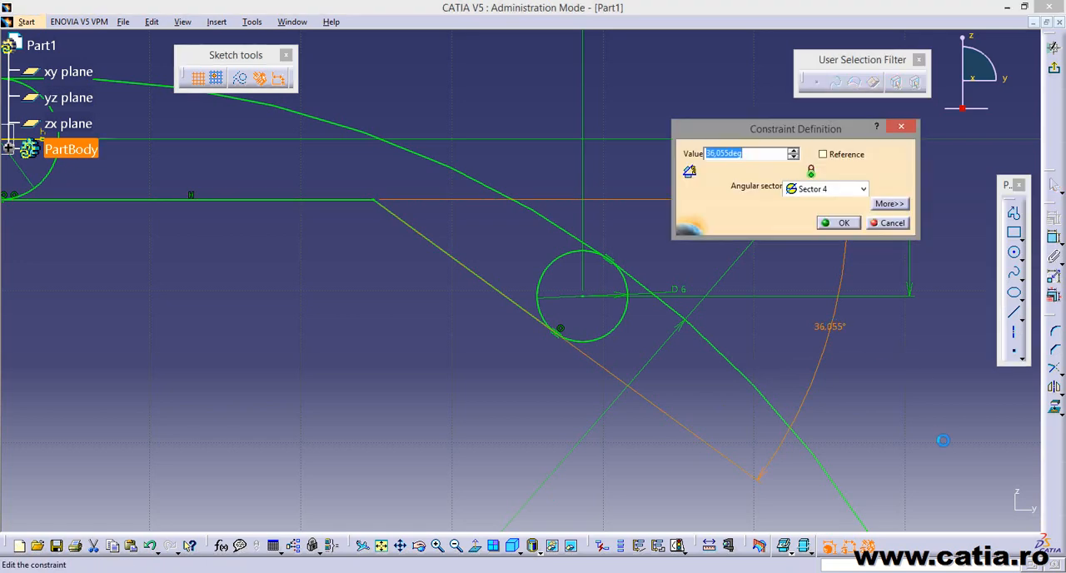
text(35)
key(Return)
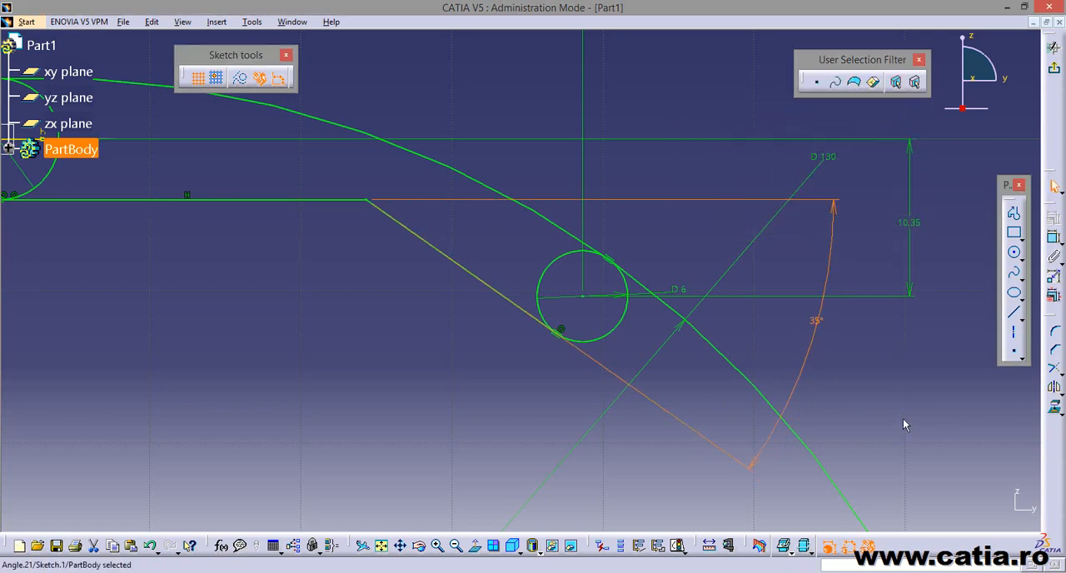
click(905, 424)
Consult the reference drawing and round the vertex between the horizontal and sloped lines with a corner of about 27.16 mm radius.
key(alt+Tab)
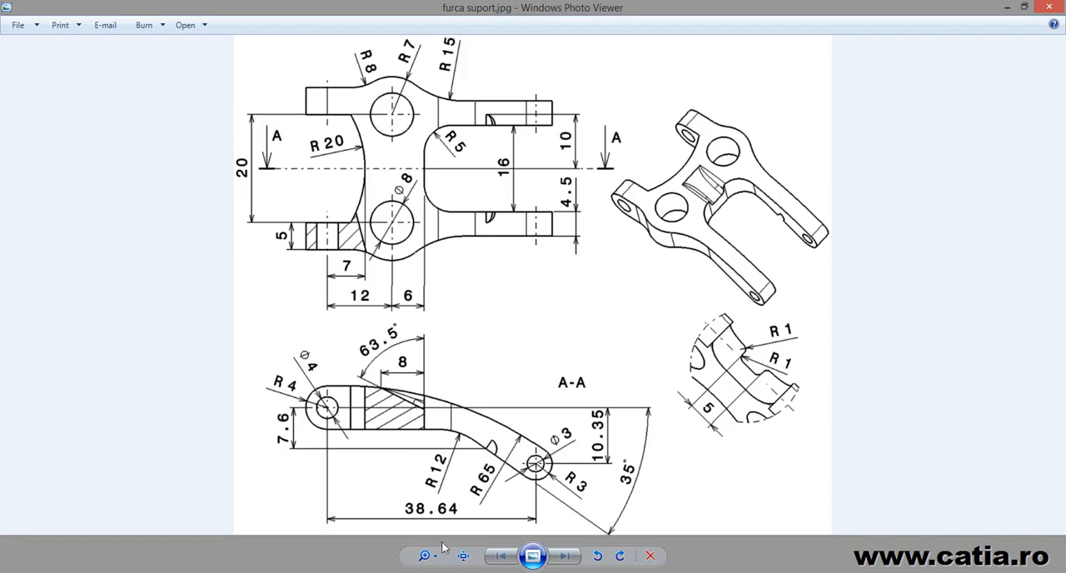
key(alt+Tab)
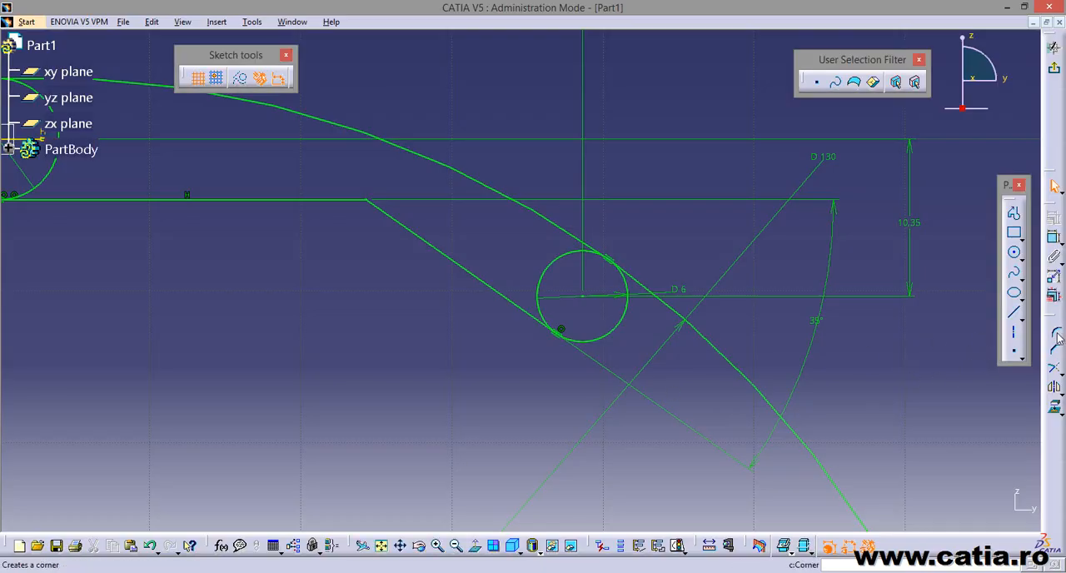
click(1055, 335)
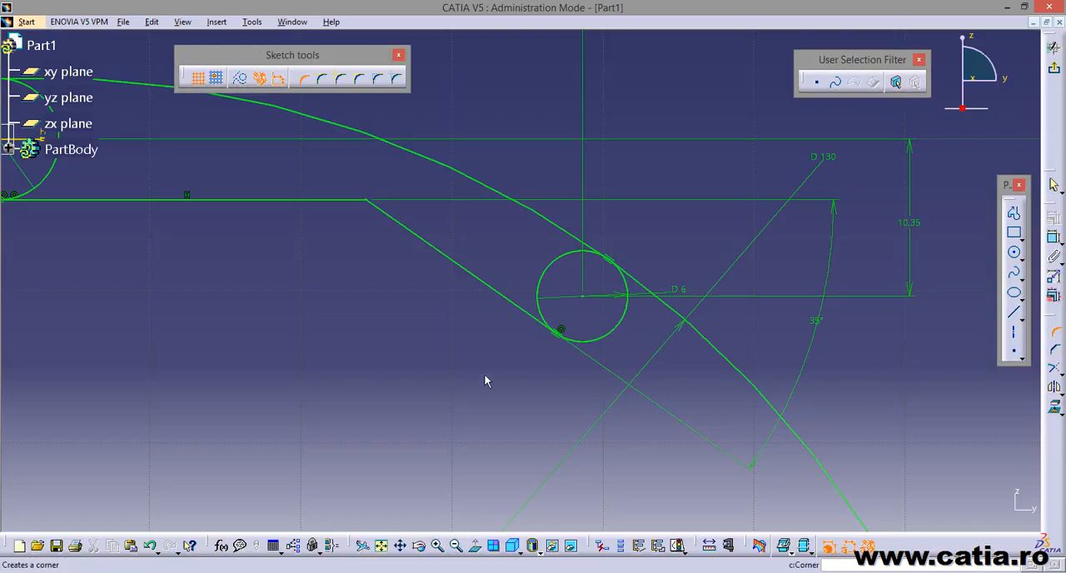
middle_drag(345, 246, 527, 374)
click(523, 329)
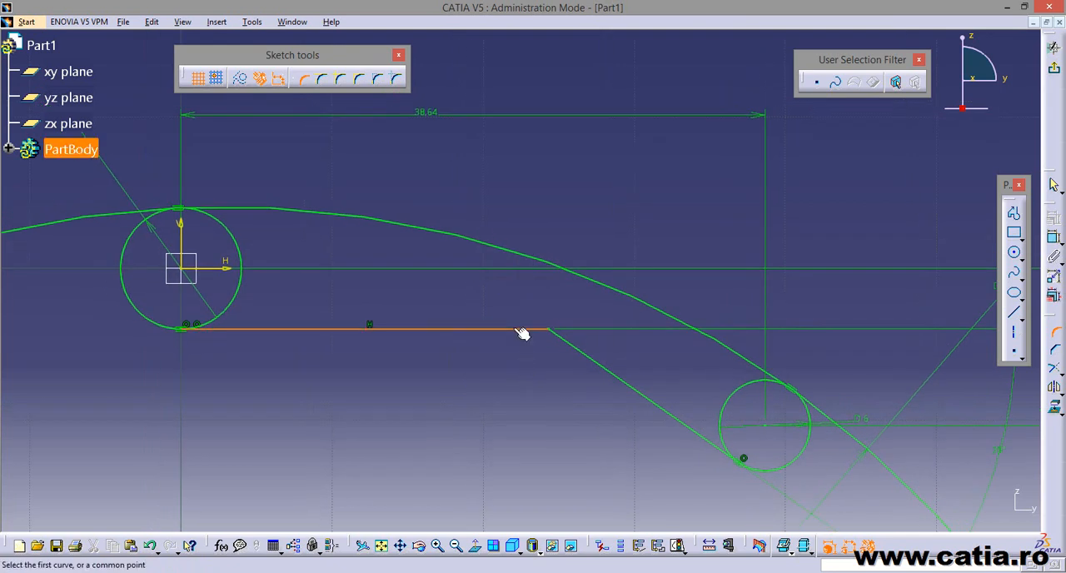
click(569, 347)
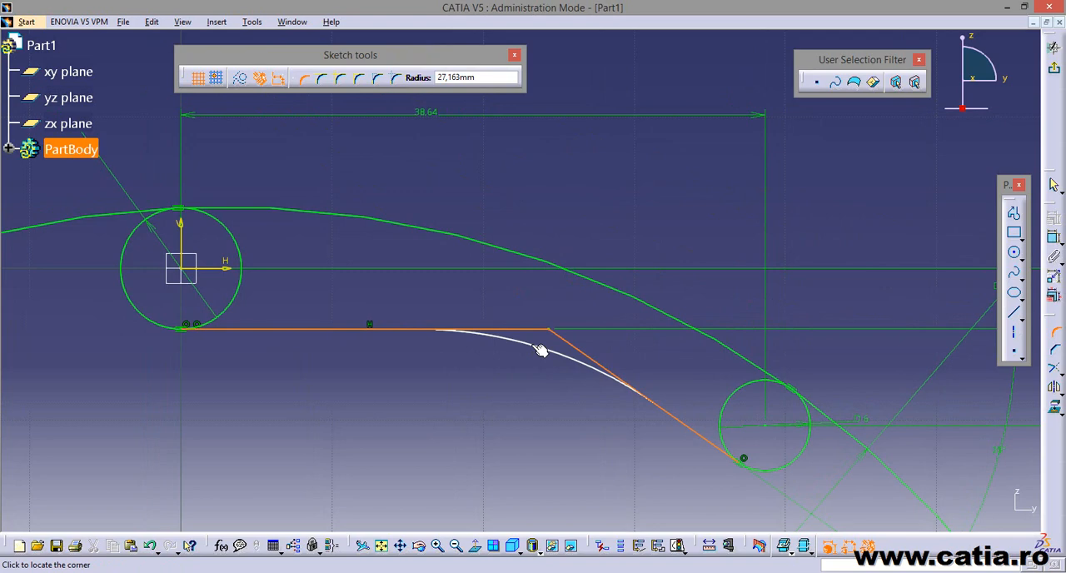
click(540, 349)
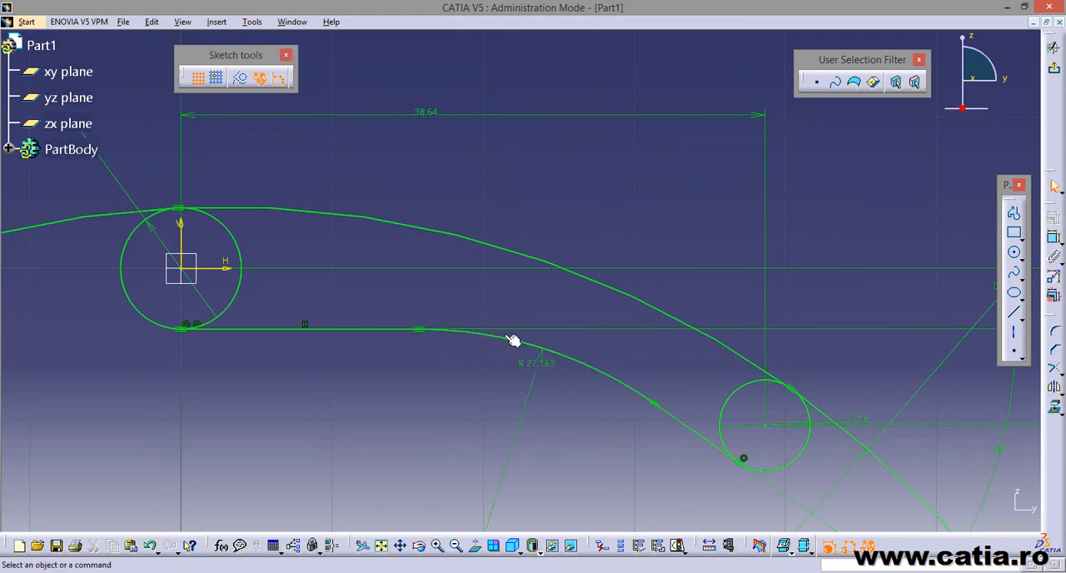
Set the radius of the corner between the horizontal and sloped lines to 12 mm.
double_click(535, 363)
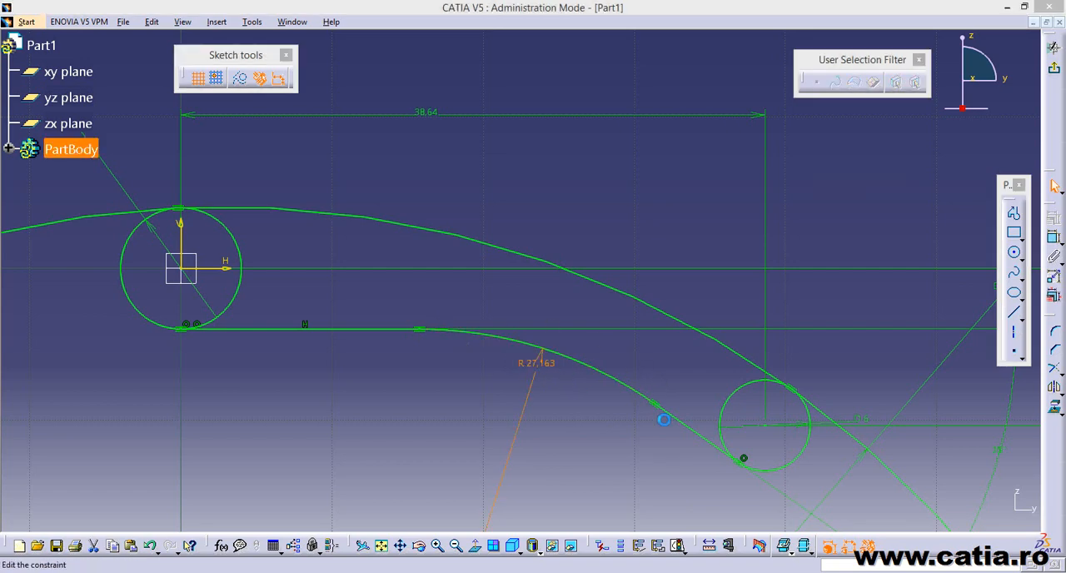
text(12mm)
key(Return)
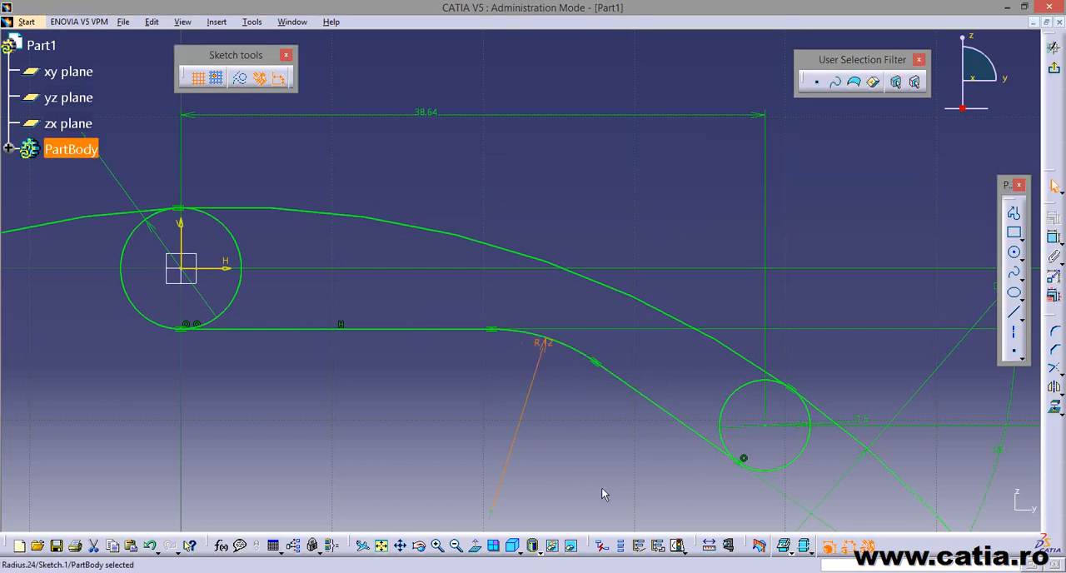
Undo the corner's radius change and the corner itself.
click(151, 546)
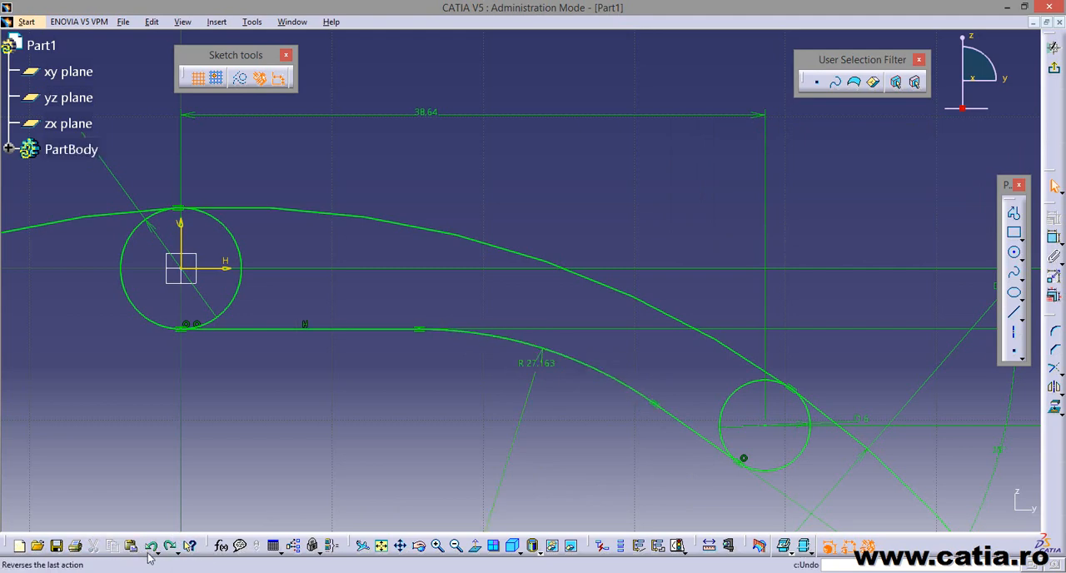
click(150, 546)
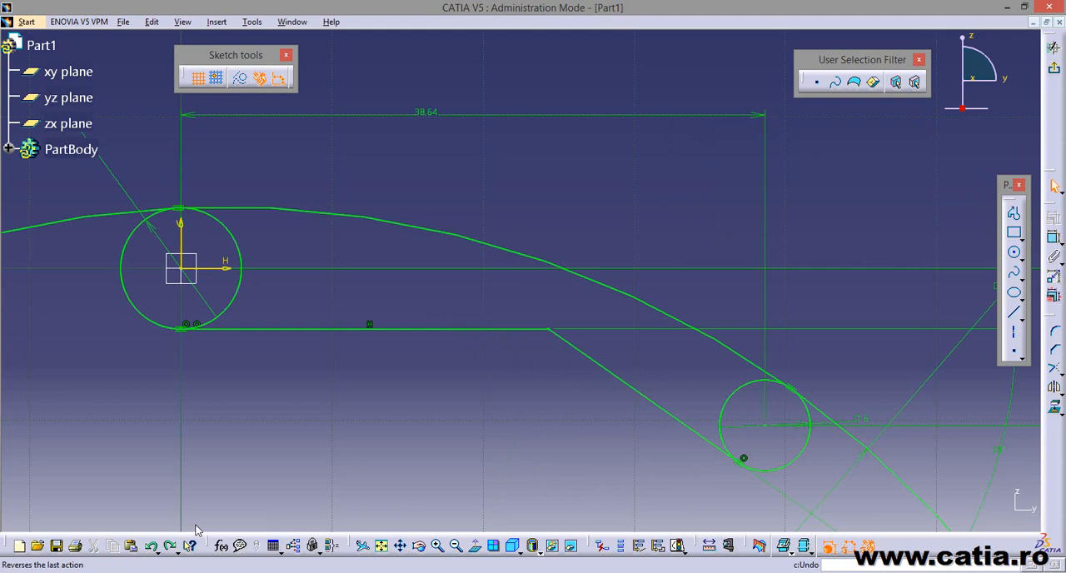
Create a corner with a 12 mm radius between the horizontal and sloped lines and reposition its radius dimension.
click(1053, 332)
click(519, 330)
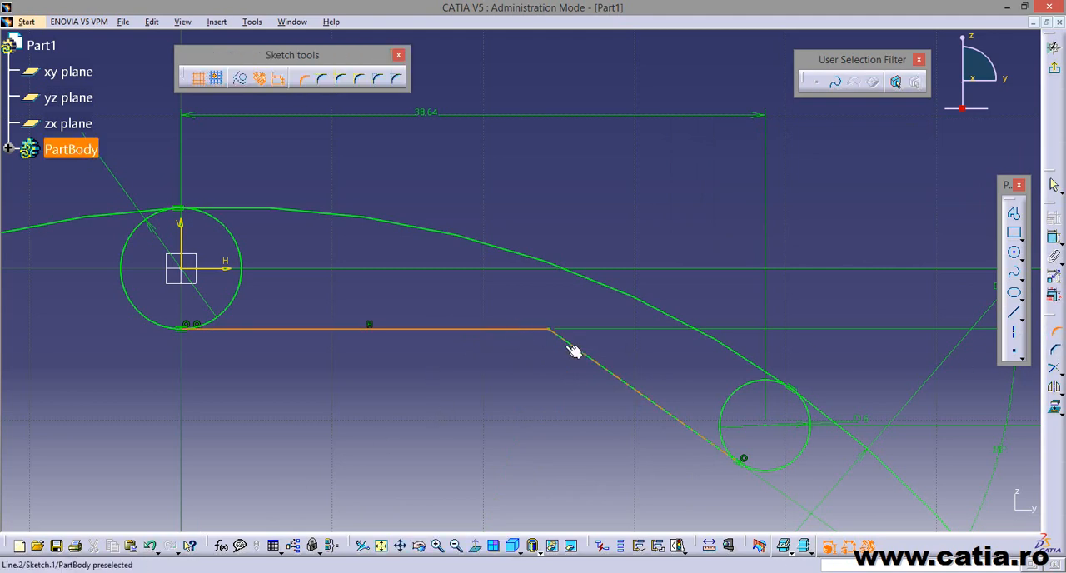
click(567, 344)
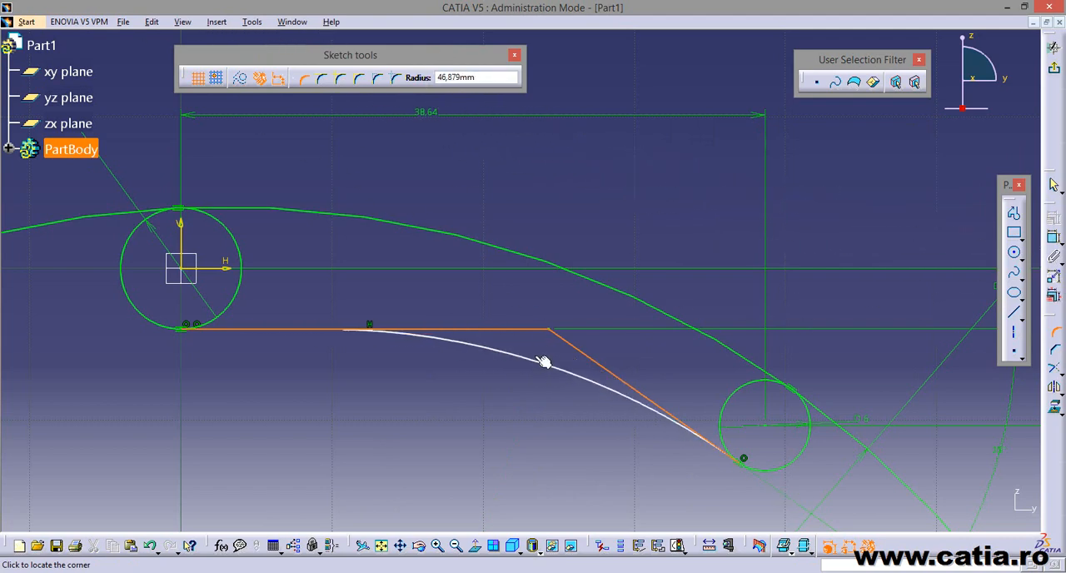
key(Tab)
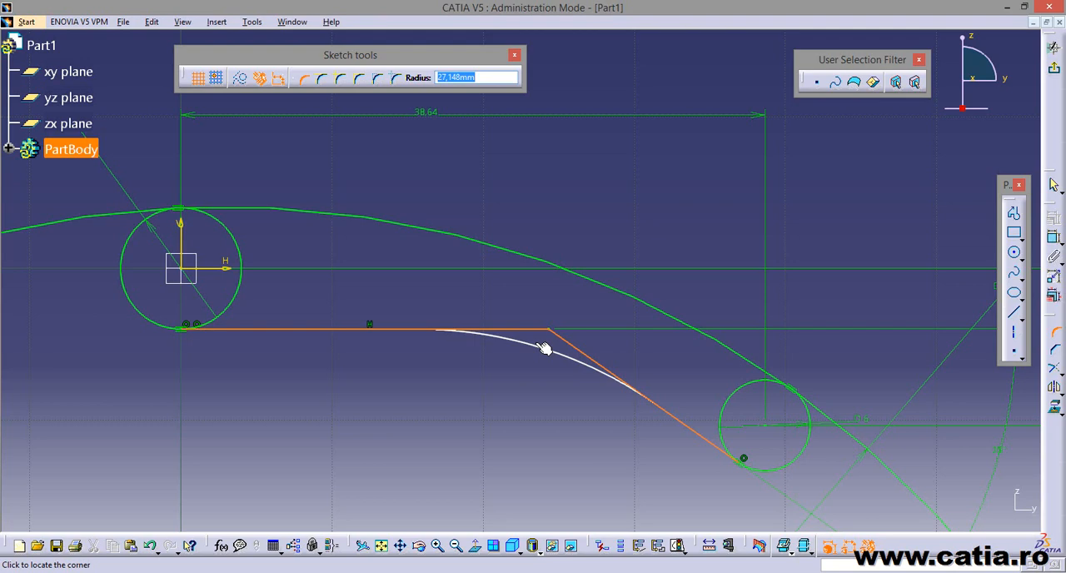
text(12)
key(Return)
click(538, 378)
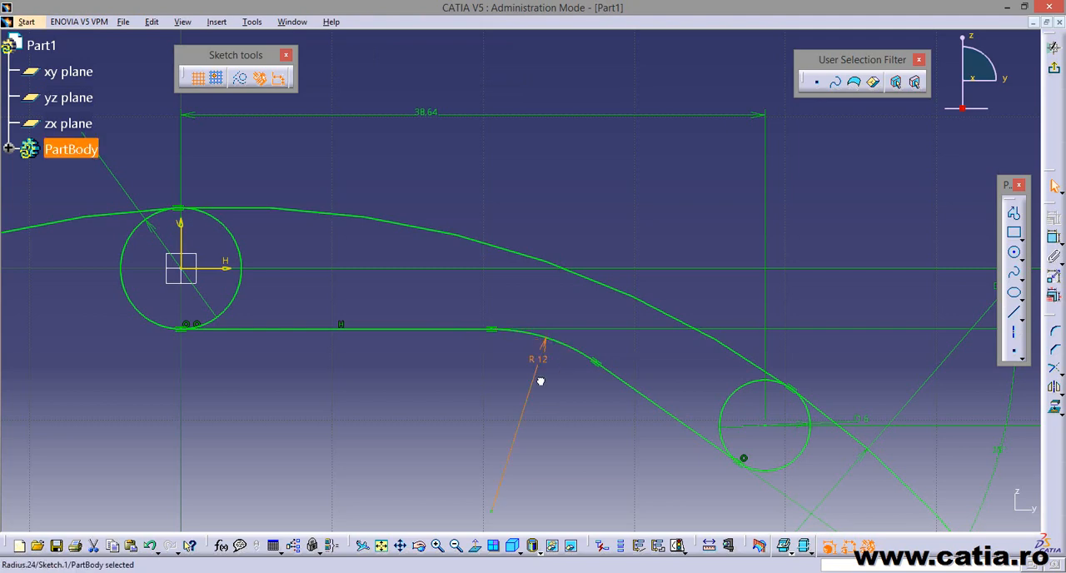
click(547, 399)
Quick Trim the 130 mm circle, keeping only the arc between its tangent points on the origin circle and the 6 mm circle.
mouse_move(607, 447)
middle_down()
mouse_move(588, 391)
mouse_move(589, 440)
middle_up()
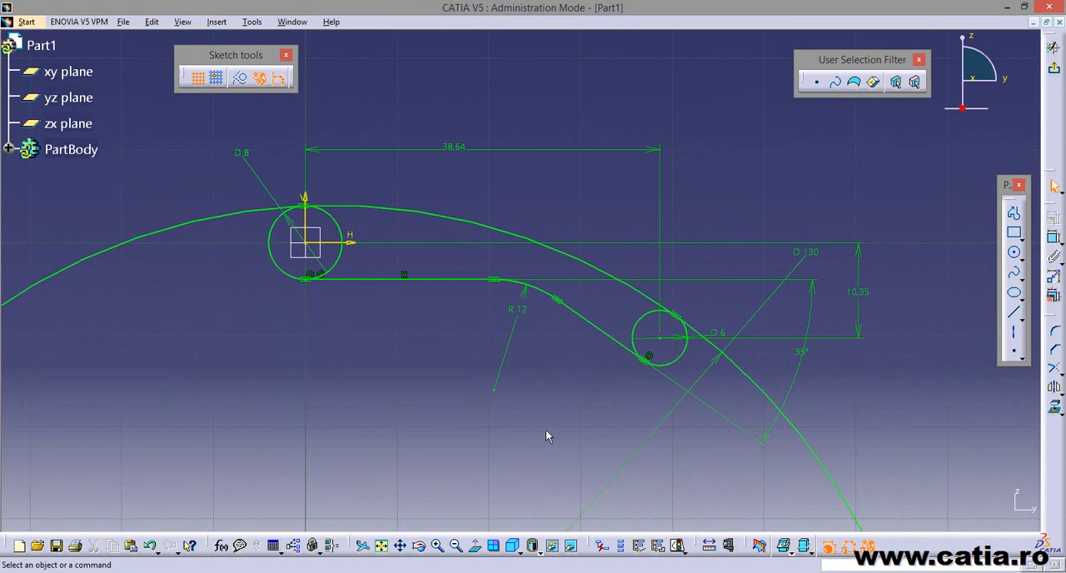
mouse_move(545, 433)
middle_down()
mouse_move(516, 435)
mouse_move(516, 426)
middle_up()
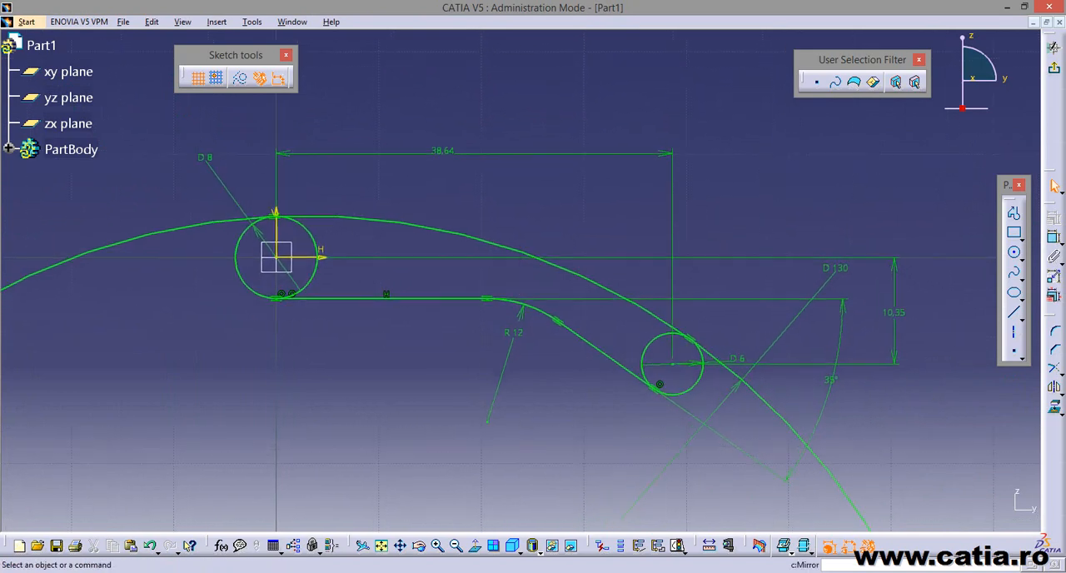
click(1058, 372)
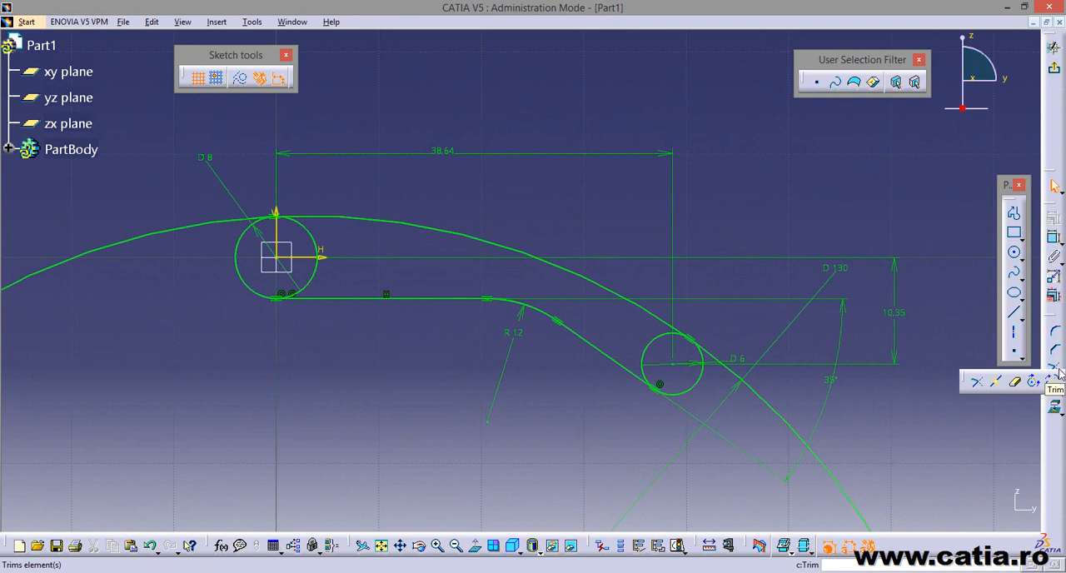
click(1015, 382)
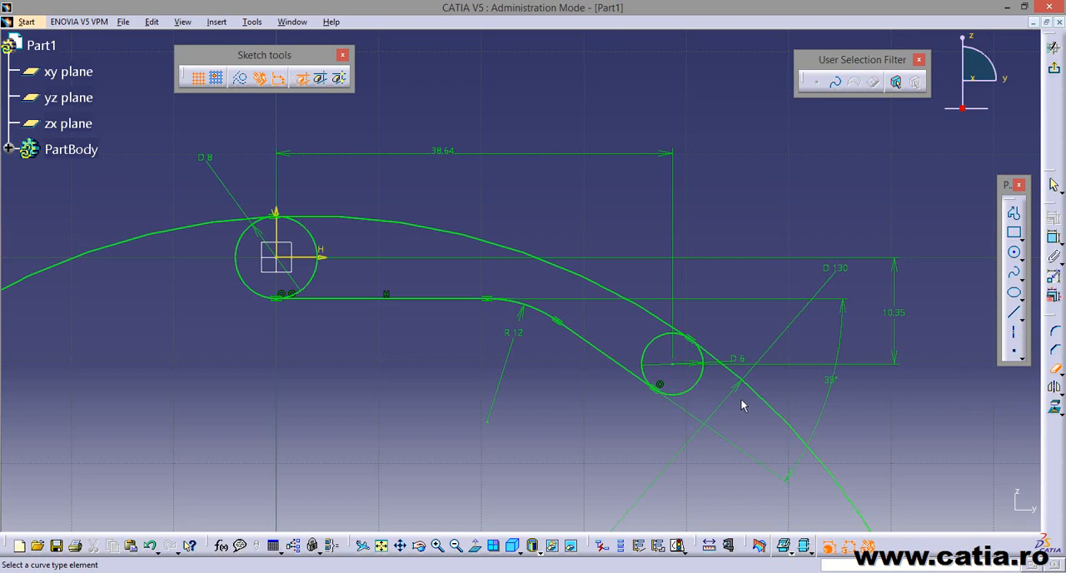
mouse_move(772, 405)
middle_down()
mouse_move(616, 374)
mouse_move(685, 452)
mouse_move(655, 428)
middle_up()
mouse_move(549, 355)
middle_down()
mouse_move(530, 416)
mouse_move(529, 224)
mouse_move(601, 2)
middle_up()
mouse_move(643, 479)
middle_down()
mouse_move(664, 333)
mouse_move(705, 388)
middle_up()
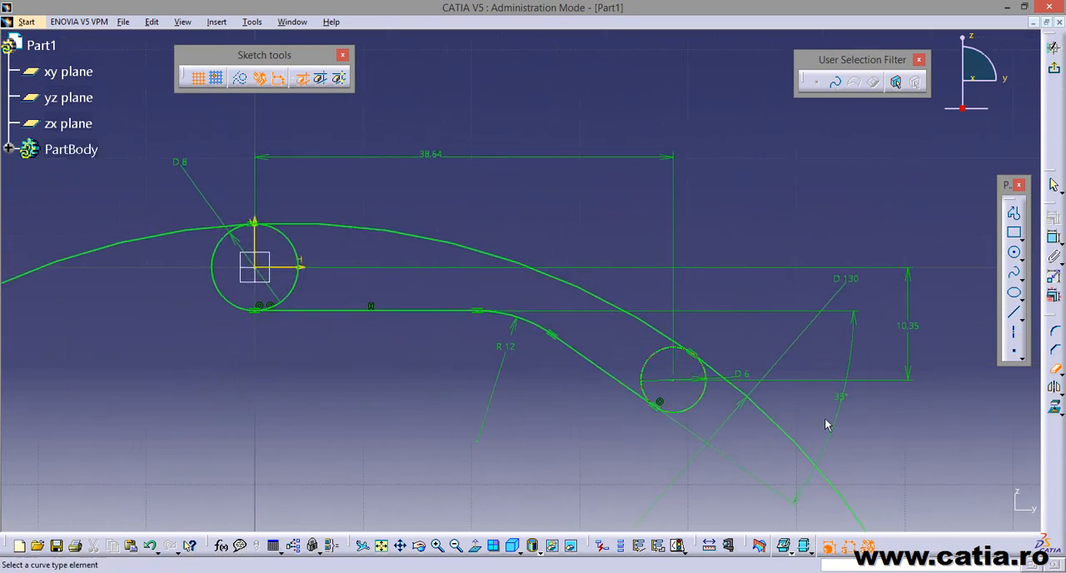
click(773, 423)
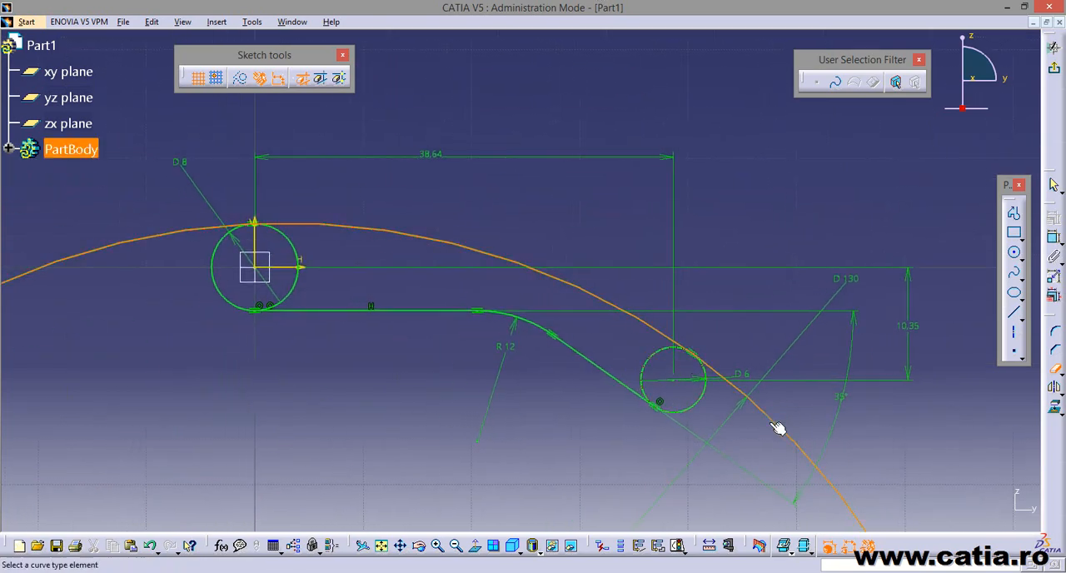
Trim away the inner arcs of the origin circle and the 6 mm circle, leaving only the outer rounded ends of the profile.
click(297, 252)
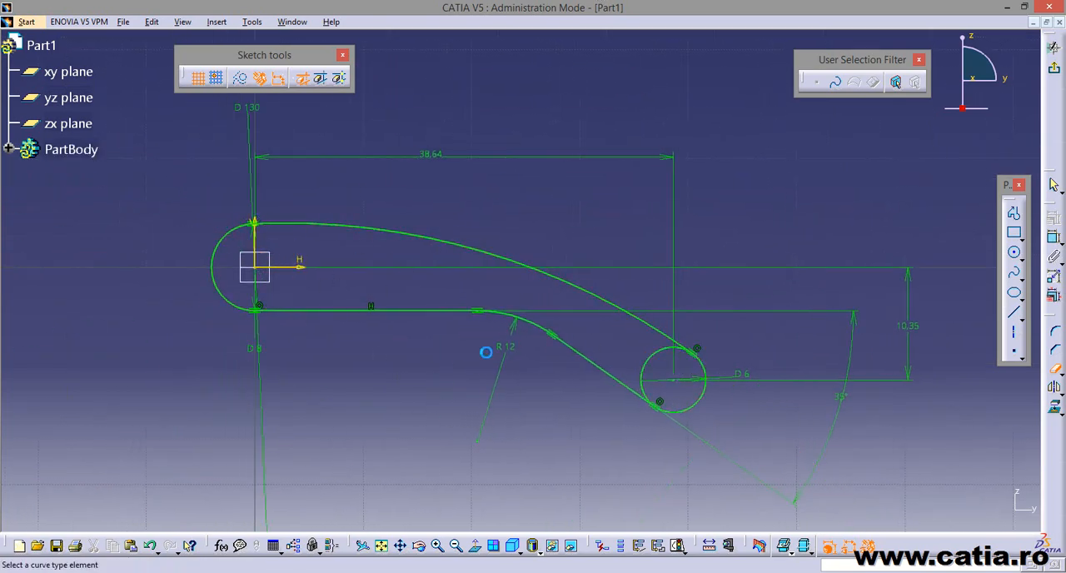
click(657, 361)
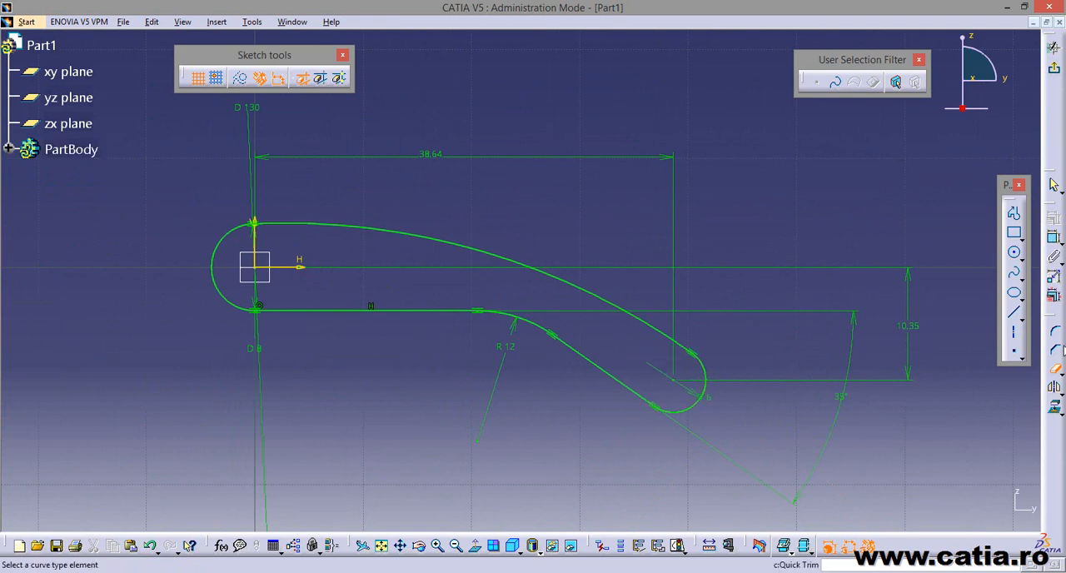
click(1058, 369)
click(1058, 369)
click(1057, 368)
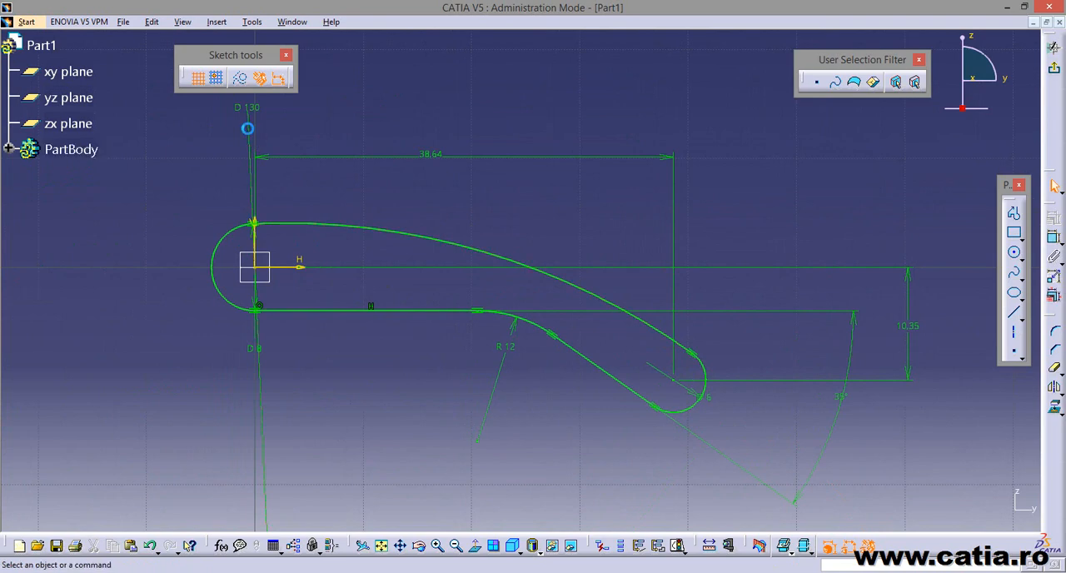
Reposition the 130 mm diameter dimension over the upper arc of the profile.
drag(248, 126, 419, 243)
click(328, 147)
mouse_move(659, 279)
middle_down()
mouse_move(667, 260)
mouse_move(648, 294)
middle_up()
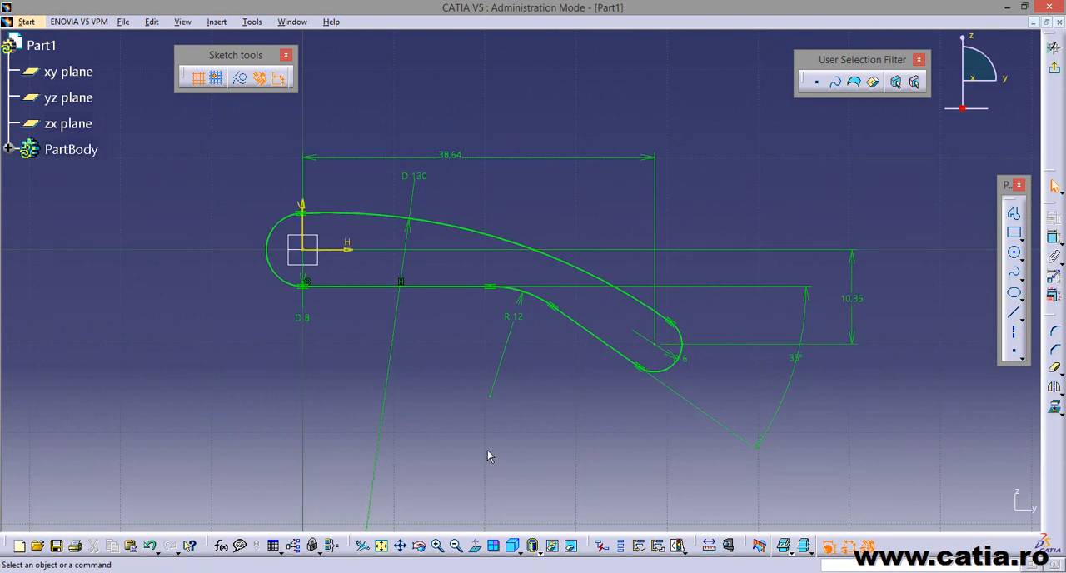
Run Sketch Analysis and examine whether the implicit profile is closed.
click(252, 22)
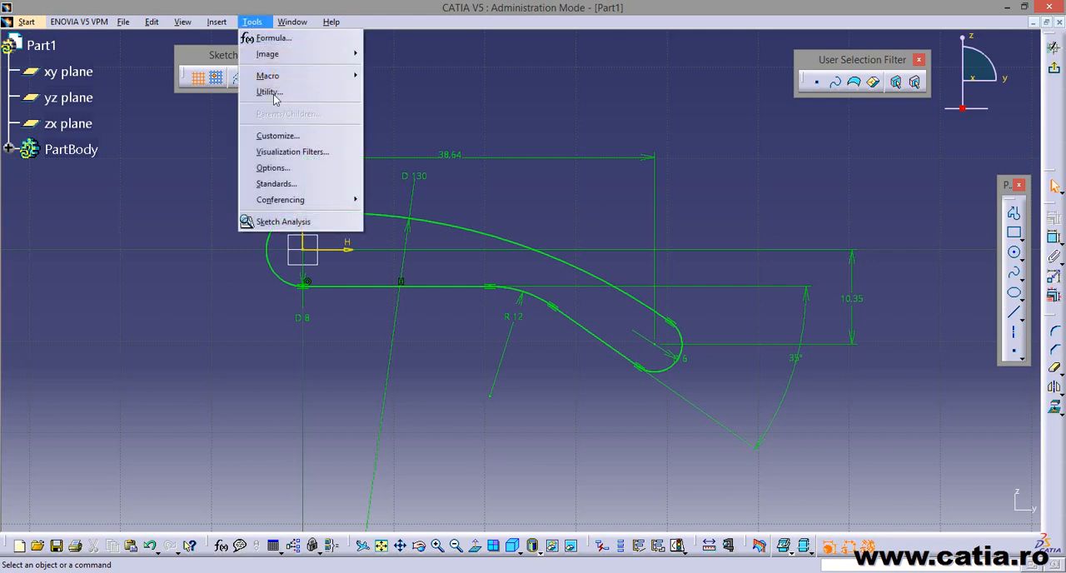
click(336, 223)
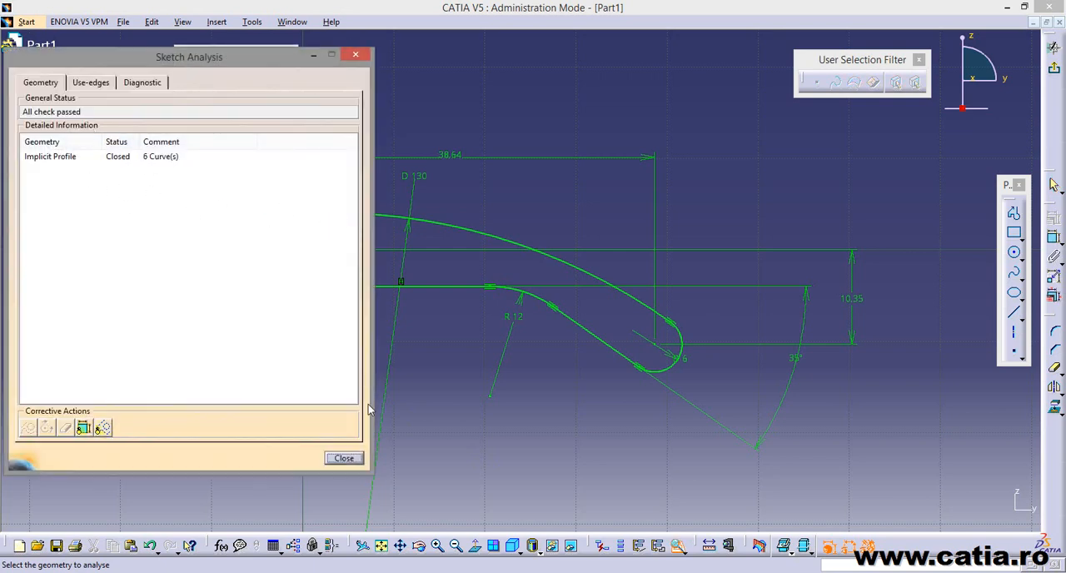
click(121, 158)
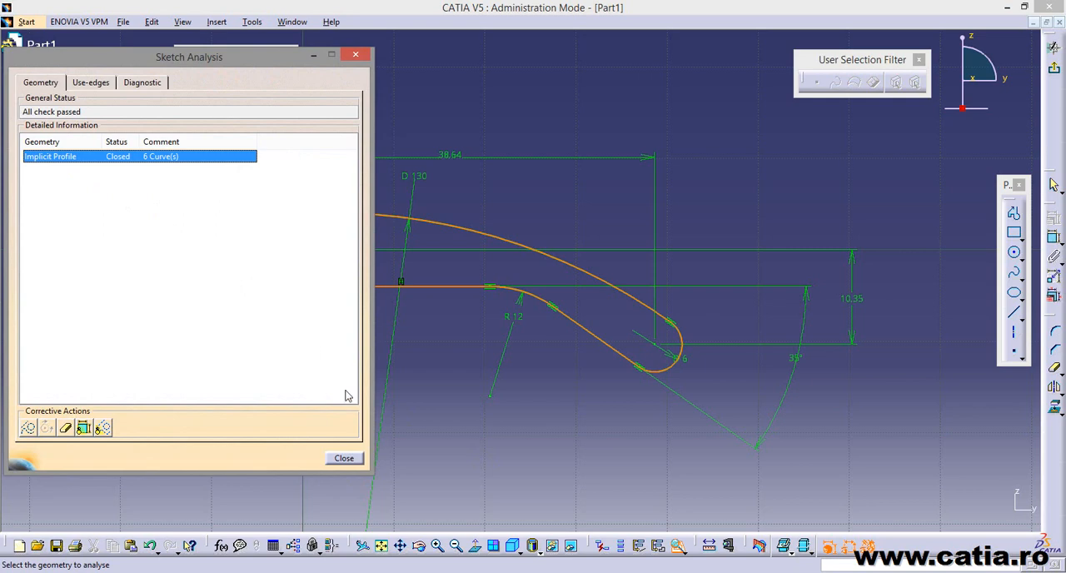
click(344, 459)
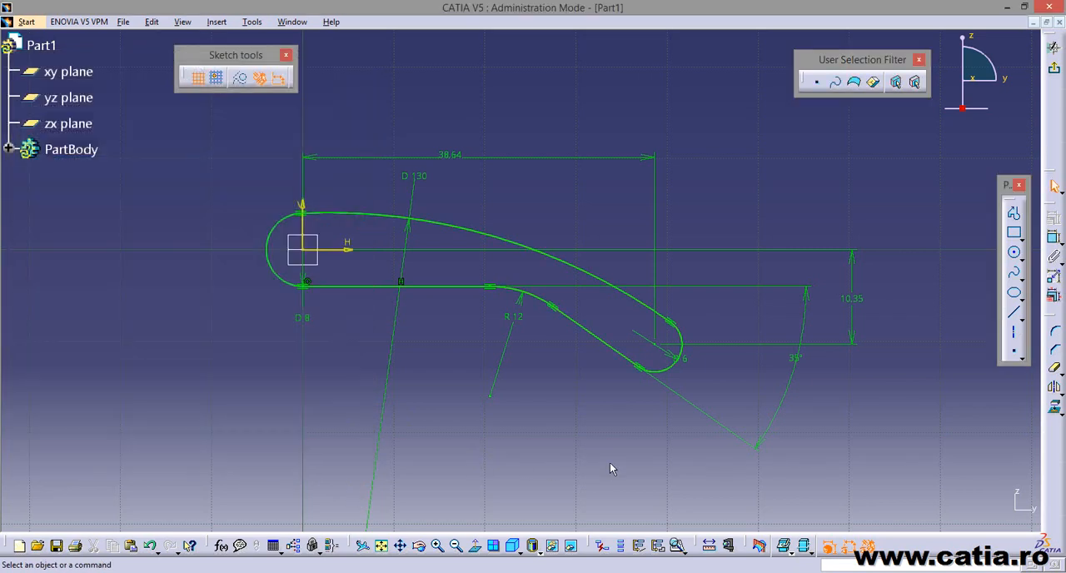
Exit the side profile sketch and check the width dimensions in the reference drawing furca suport.jpg, then return to the part.
click(1053, 48)
middle_drag(642, 158, 683, 264)
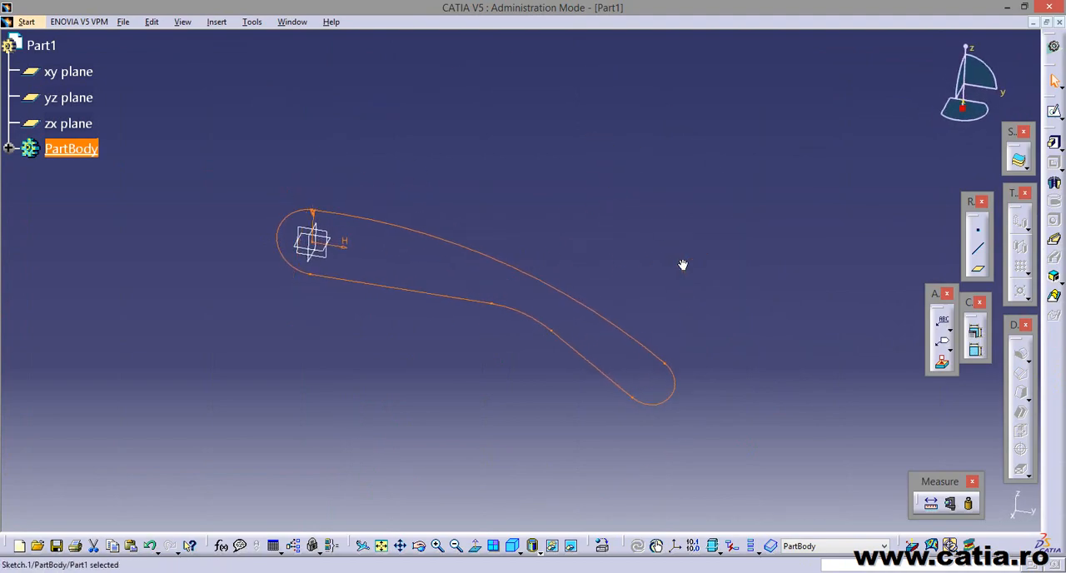
key(alt+Tab)
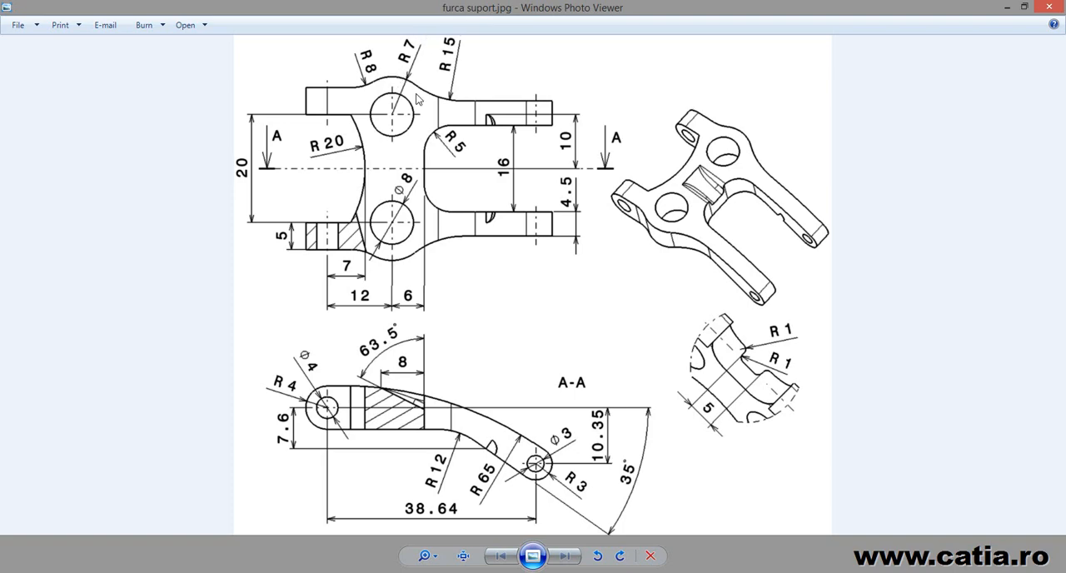
key(alt+Tab)
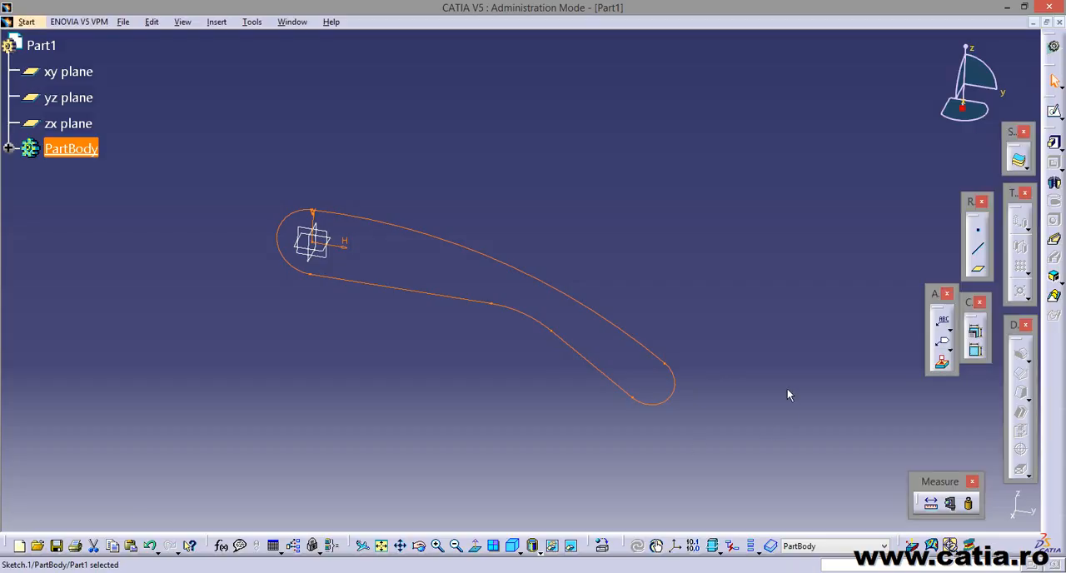
Pad the side profile sketch with a length of 17 mm and mirrored extent.
click(755, 259)
click(1053, 142)
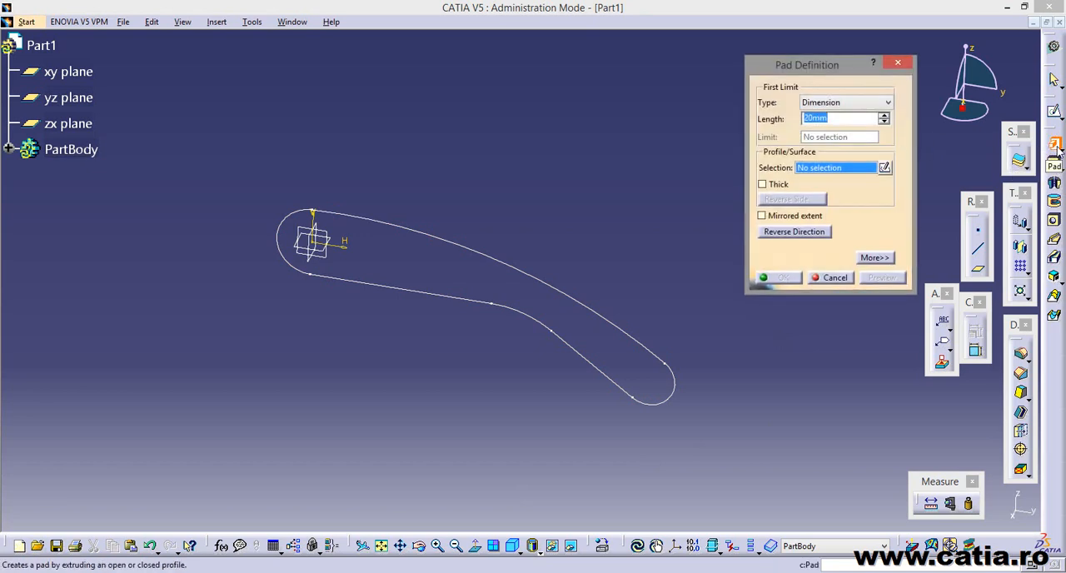
drag(823, 66, 709, 62)
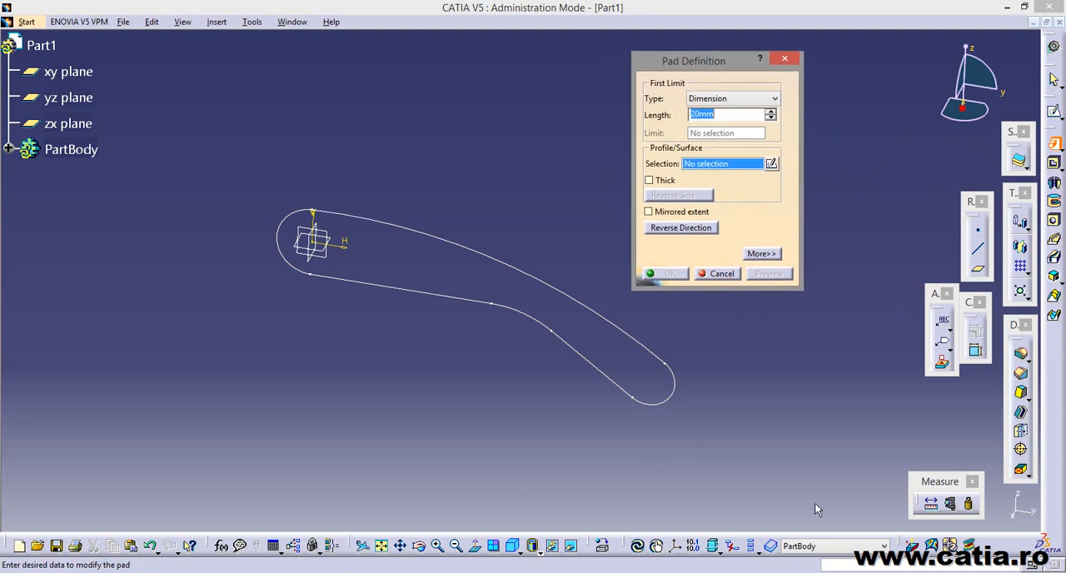
click(649, 212)
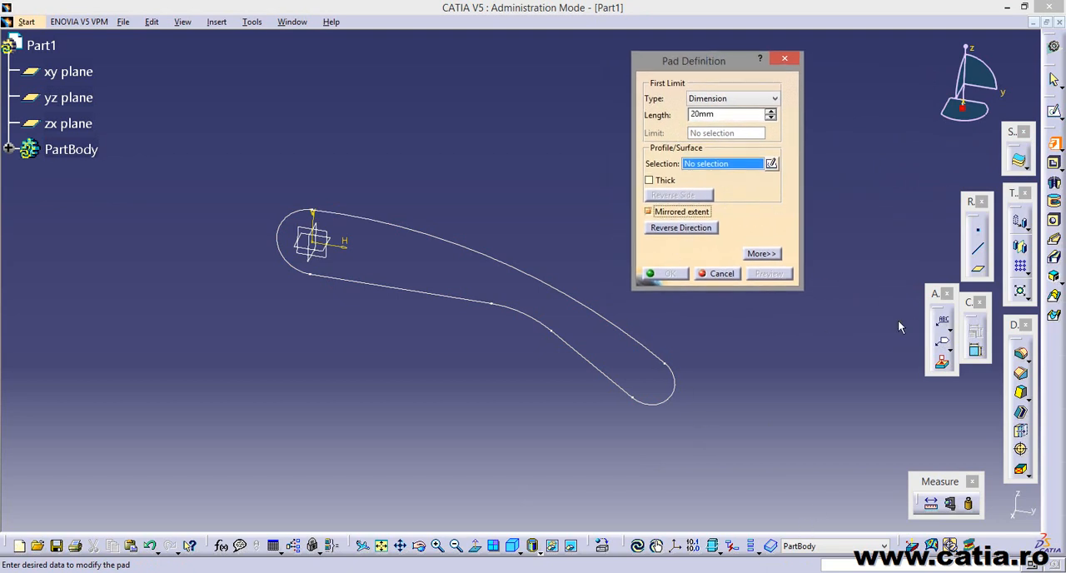
click(728, 114)
drag(689, 112, 678, 114)
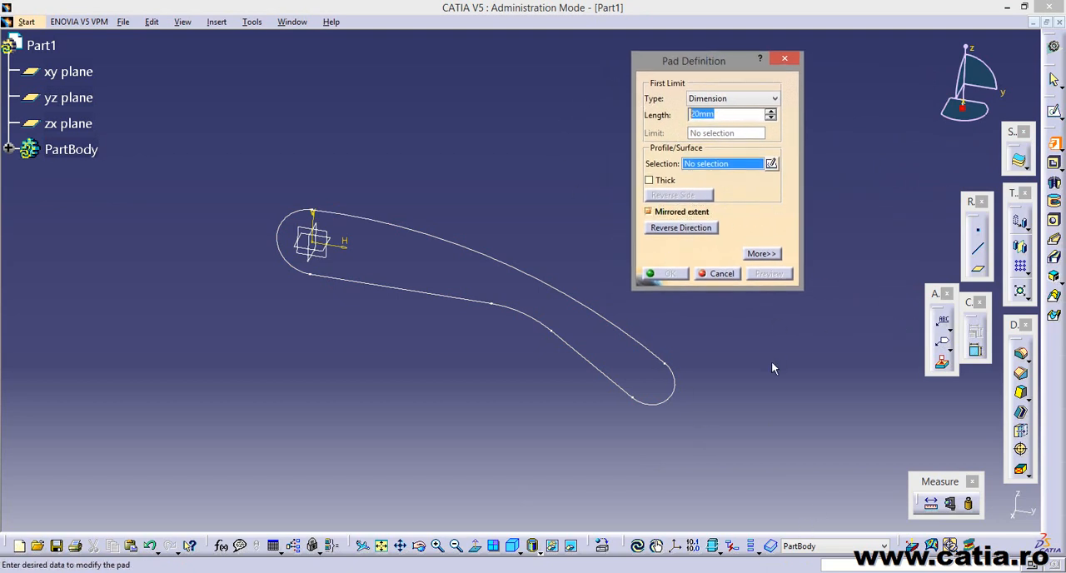
text(17)
click(723, 167)
click(433, 238)
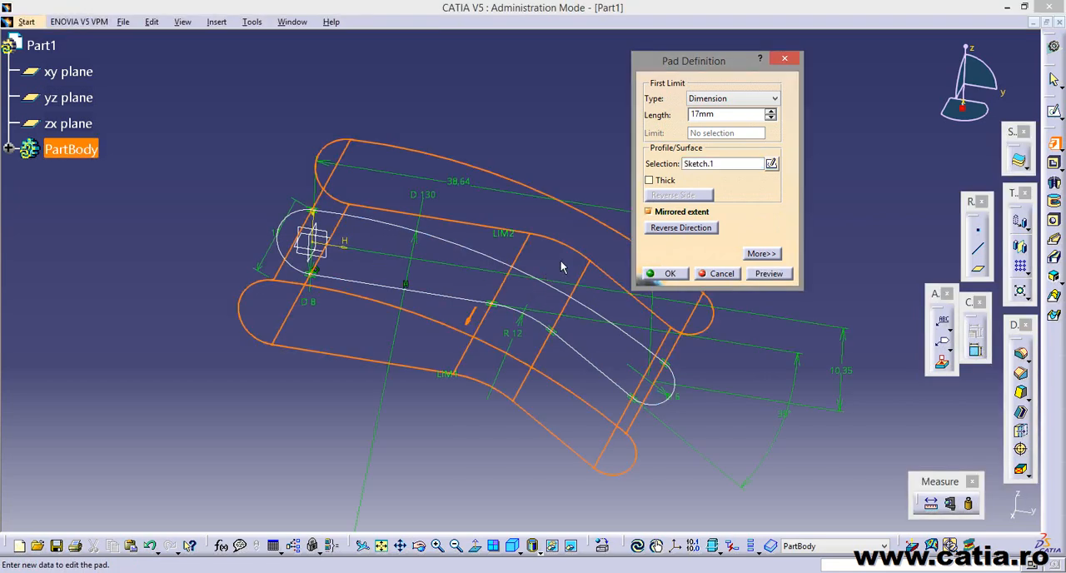
mouse_move(561, 267)
middle_down()
mouse_move(445, 314)
mouse_move(407, 276)
mouse_move(449, 324)
mouse_move(471, 315)
mouse_move(418, 360)
mouse_move(389, 284)
middle_up()
mouse_move(335, 243)
middle_down()
mouse_move(329, 291)
mouse_move(311, 297)
mouse_move(340, 303)
middle_up()
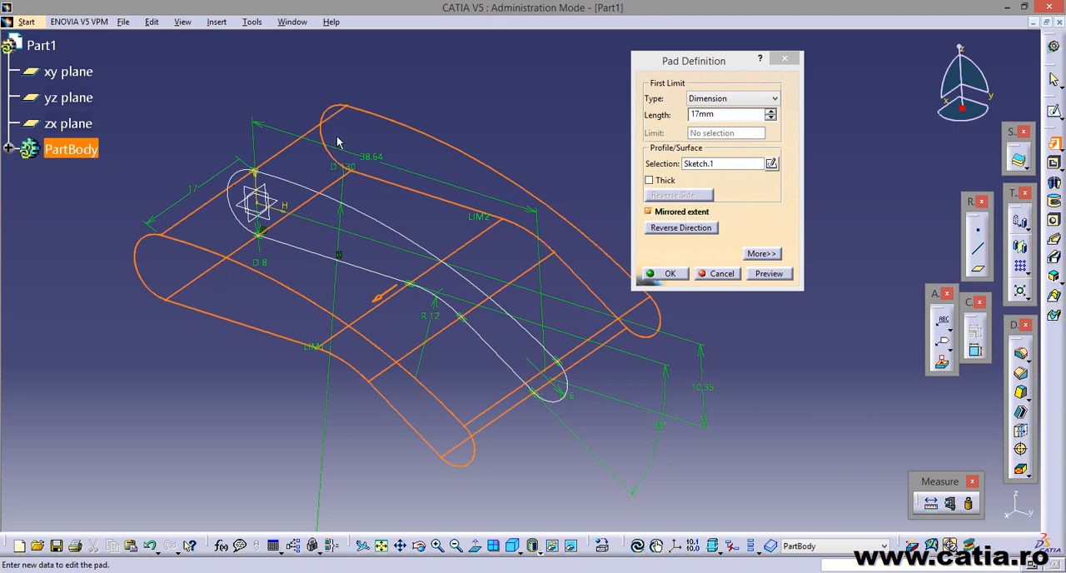
mouse_move(584, 423)
middle_down()
mouse_move(575, 413)
mouse_move(582, 429)
middle_up()
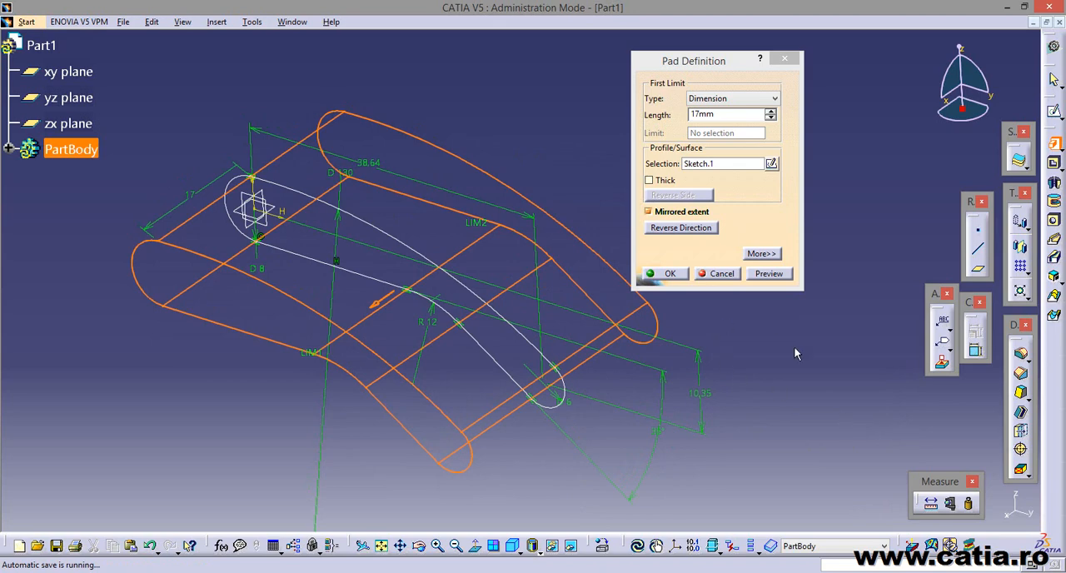
click(669, 274)
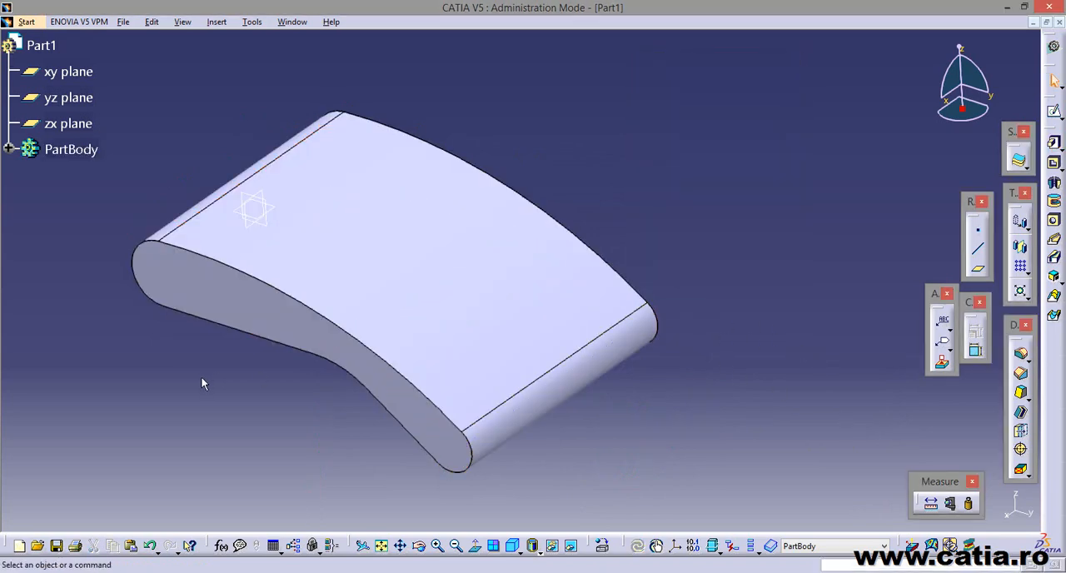
Start a hole on the pad's side face and position its centre concentric with the larger rounded end.
middle_drag(517, 366, 488, 386)
key(alt+Tab)
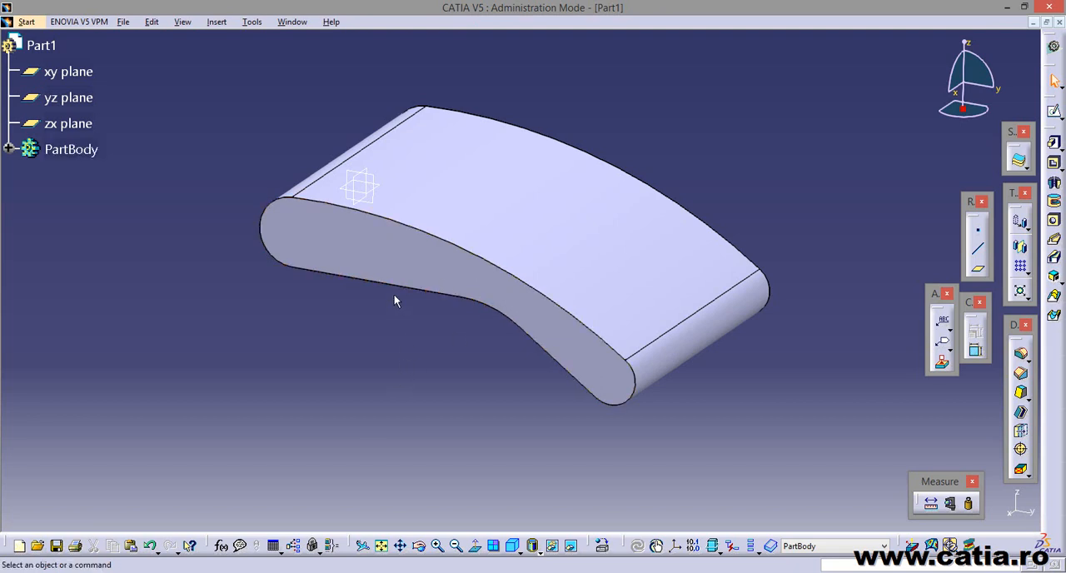
mouse_move(395, 300)
middle_down()
mouse_move(464, 362)
mouse_move(466, 335)
middle_up()
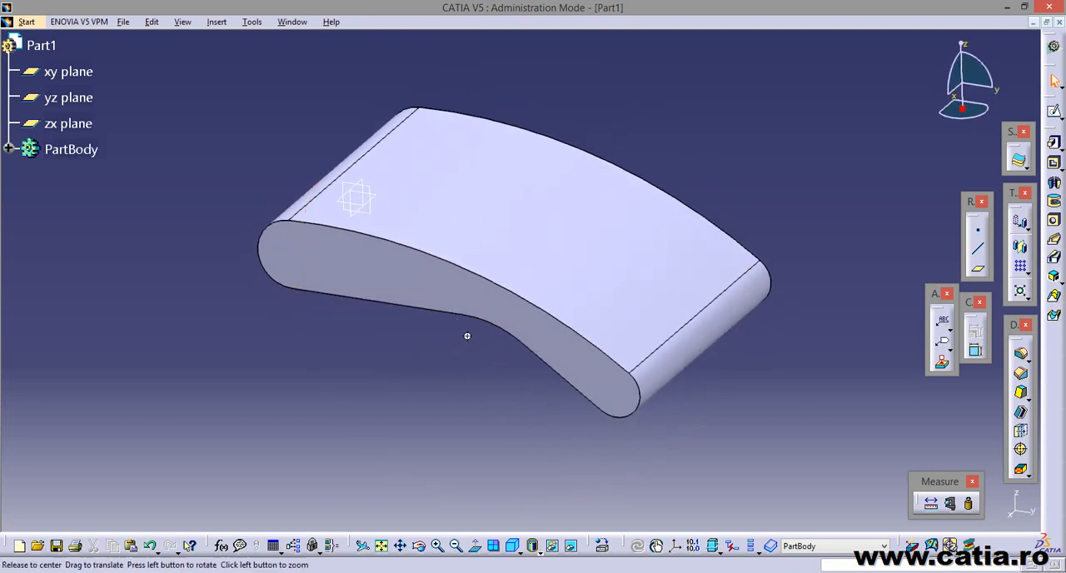
click(1054, 222)
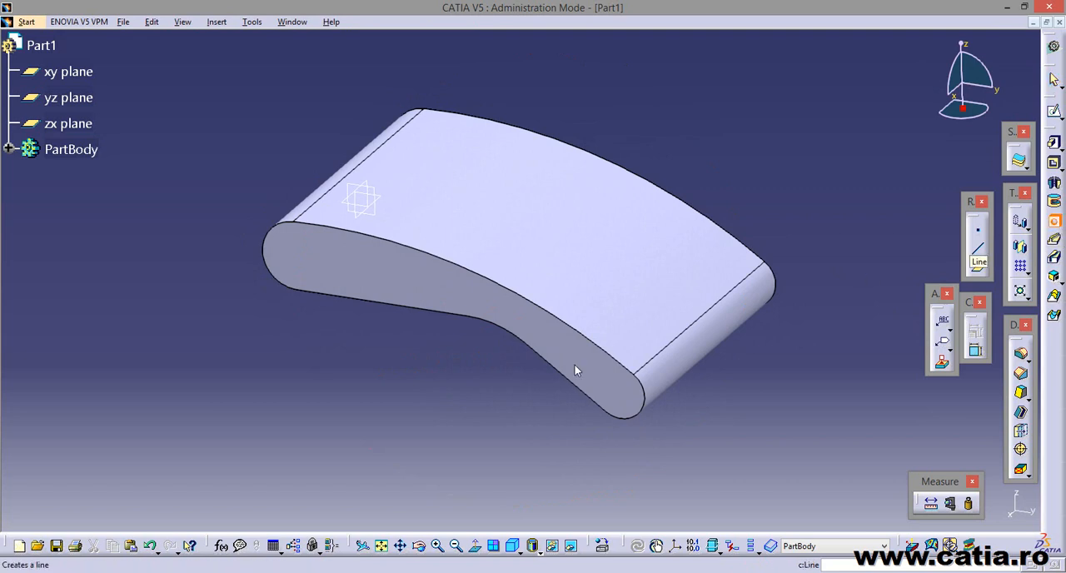
click(313, 244)
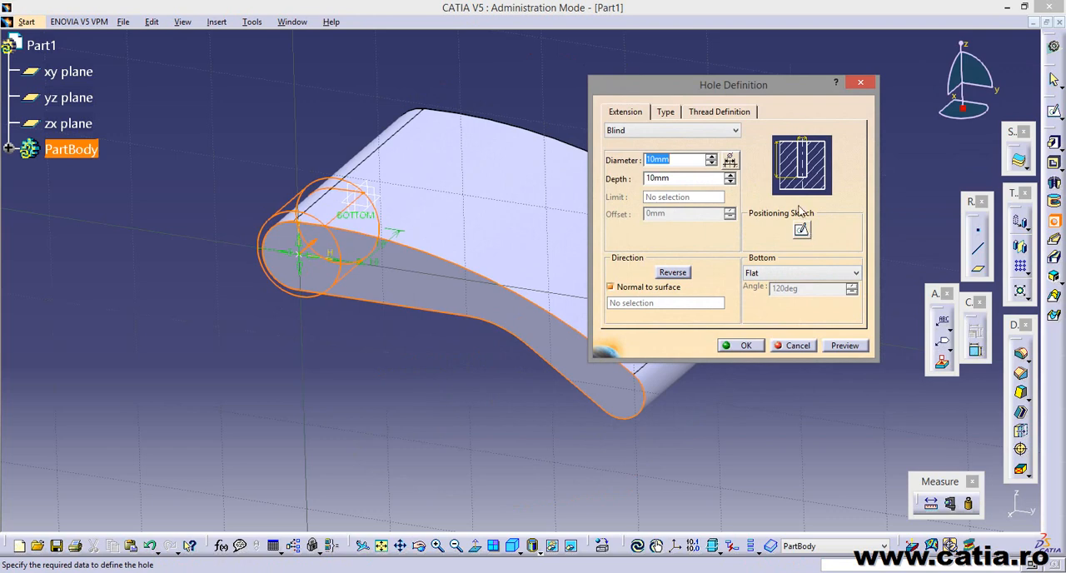
click(804, 234)
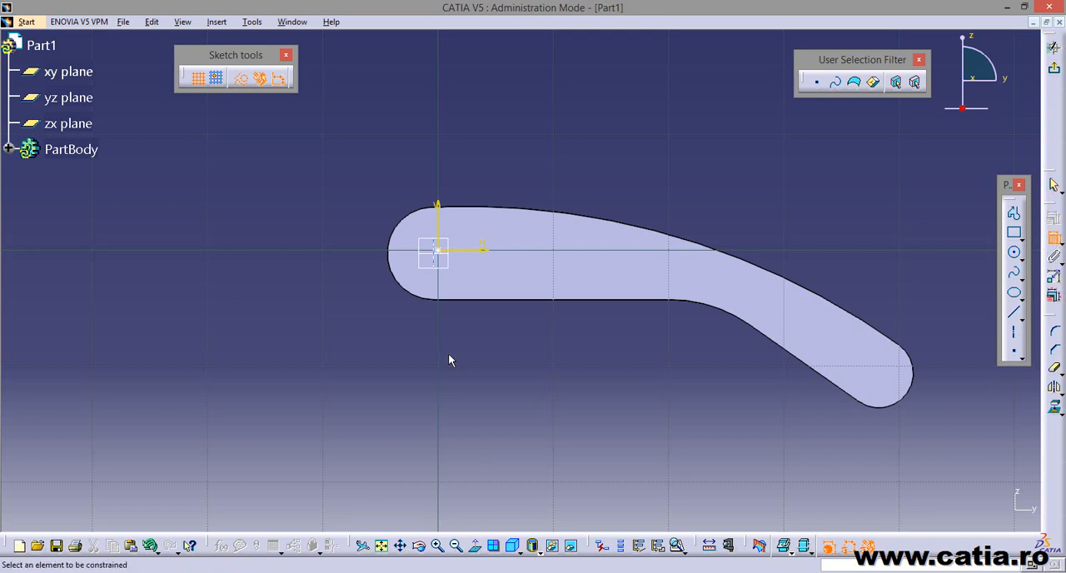
click(446, 249)
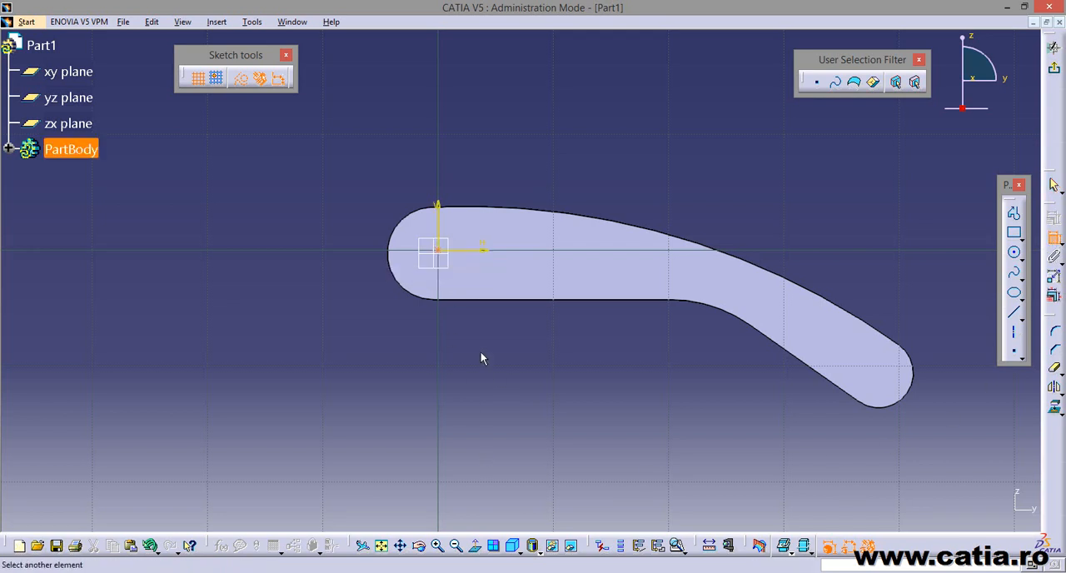
click(393, 234)
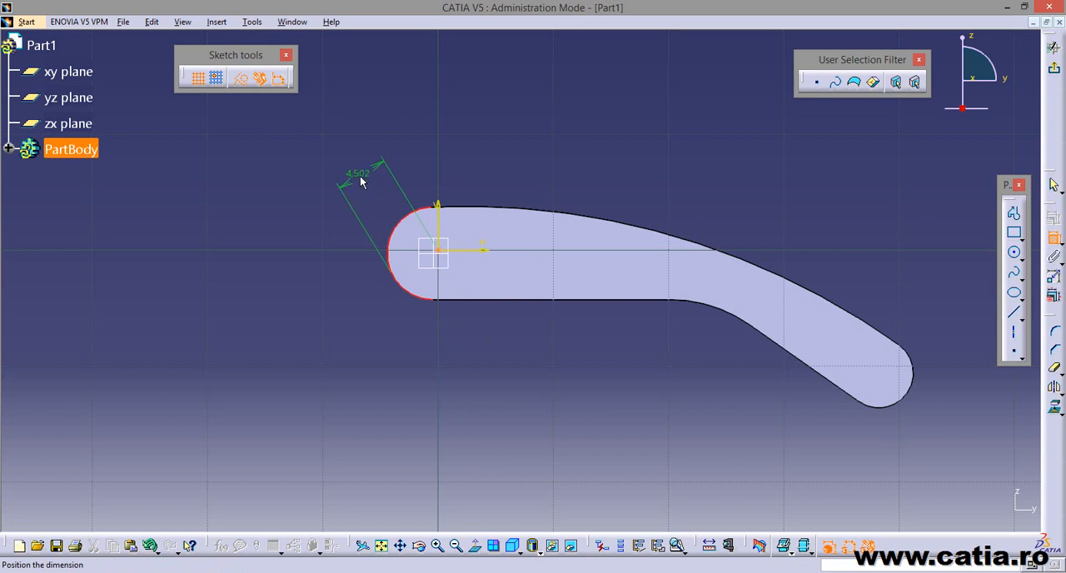
right_click(361, 182)
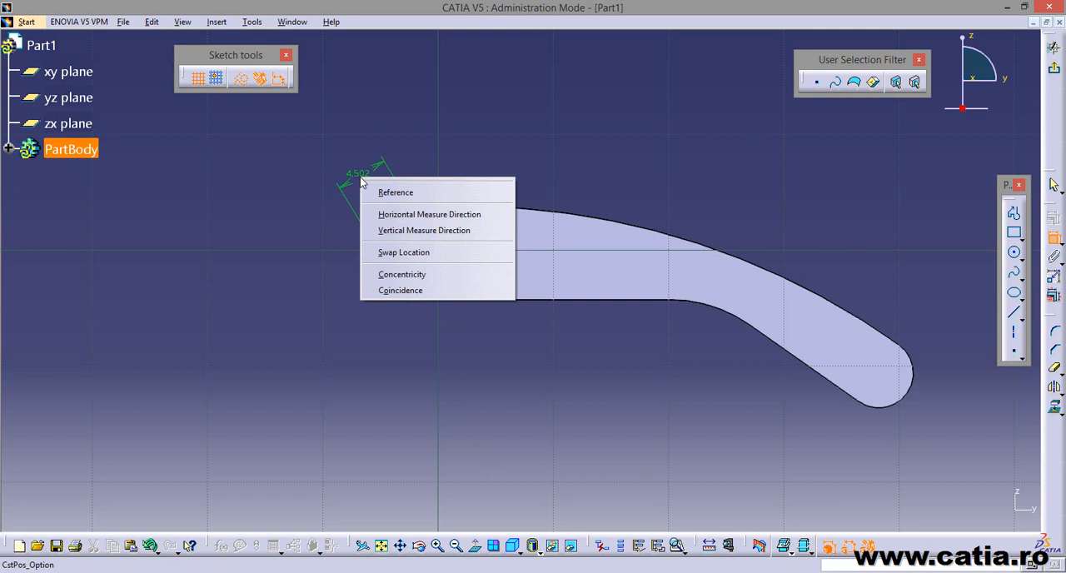
click(478, 285)
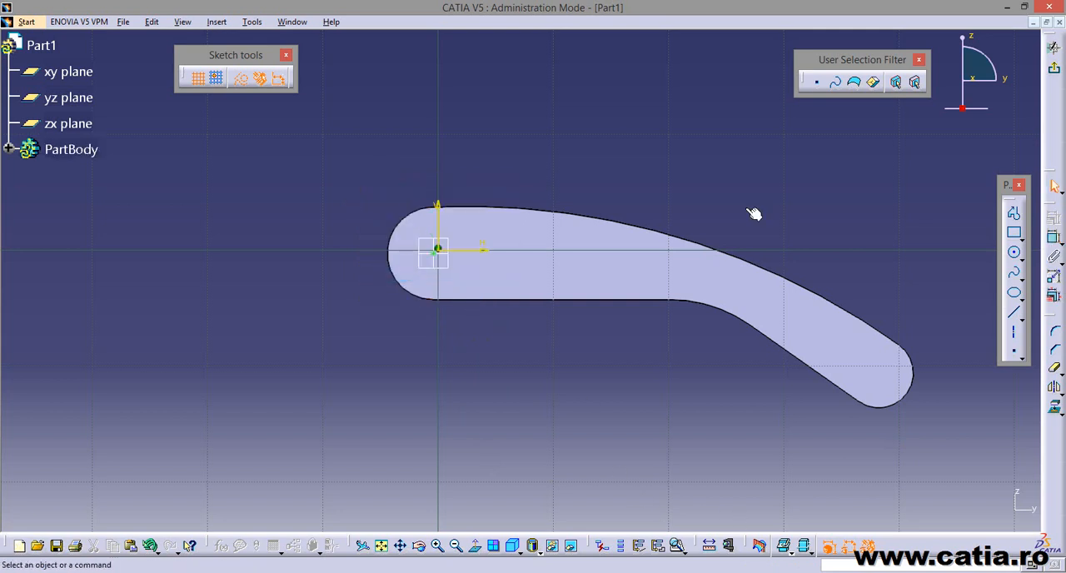
click(1054, 72)
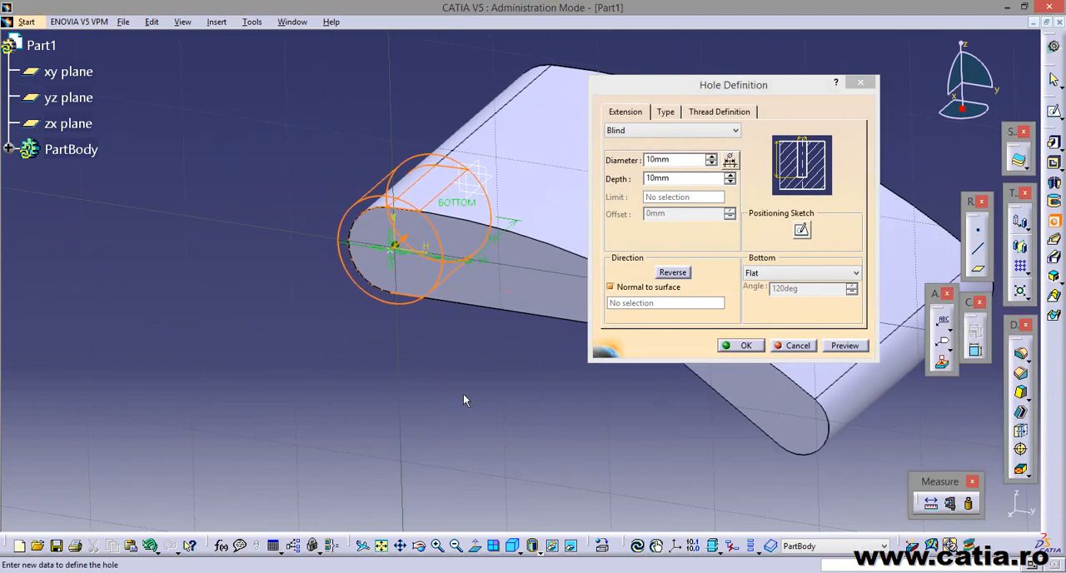
Set the hole in the larger end to Up To Next with a 4 mm diameter and create it.
click(673, 130)
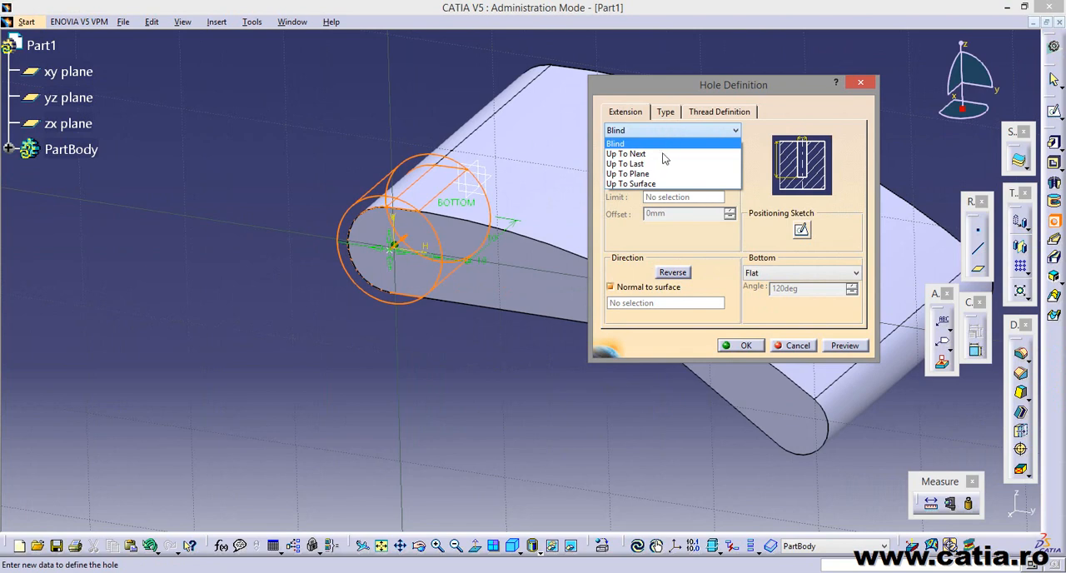
click(663, 155)
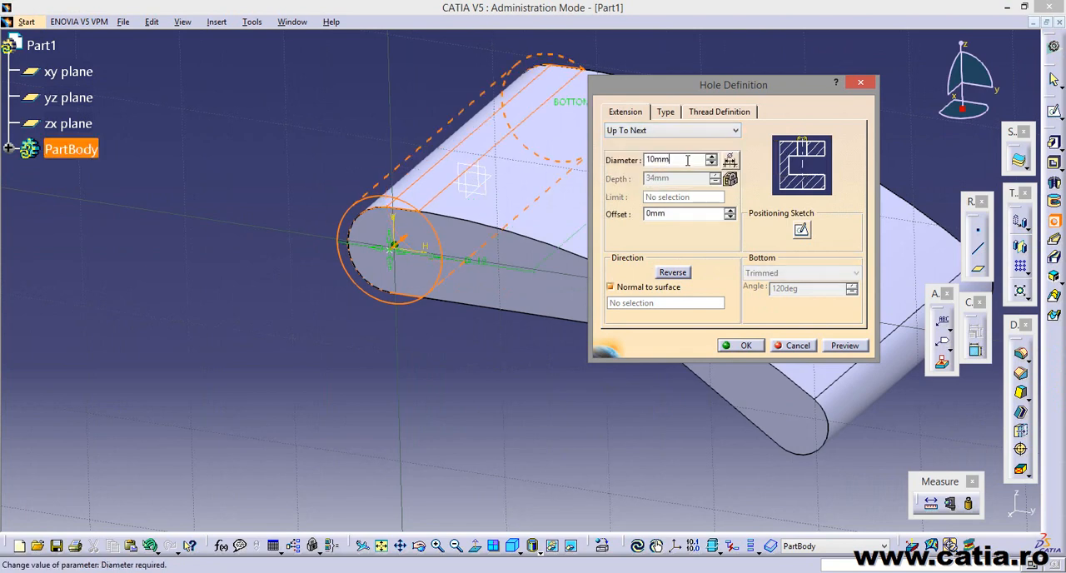
drag(687, 160, 603, 150)
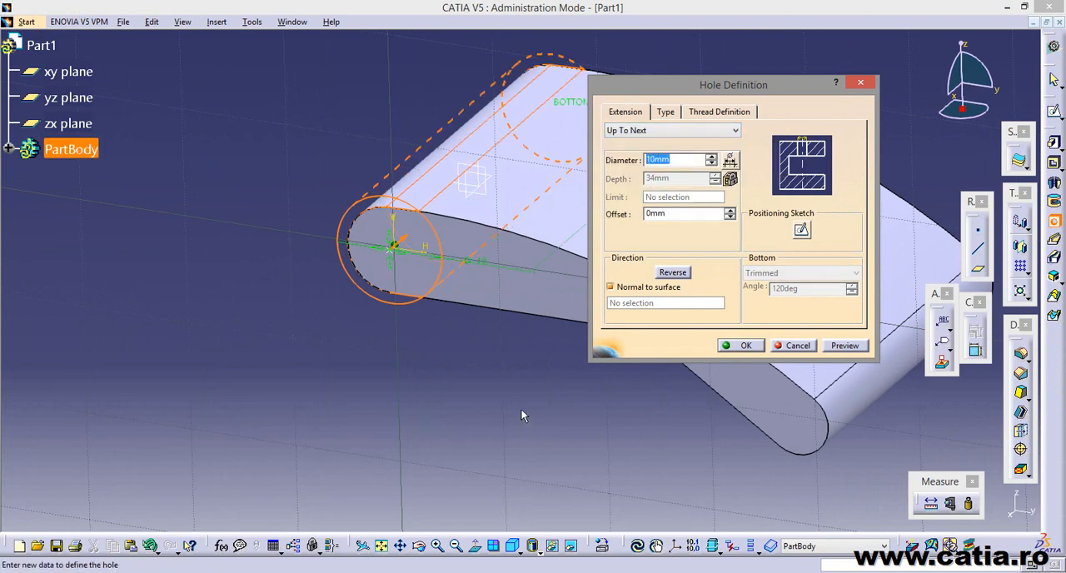
text(4)
click(742, 346)
click(616, 400)
Start a second hole on the same side face and position its centre concentric with the smaller rounded end.
middle_drag(617, 399, 404, 388)
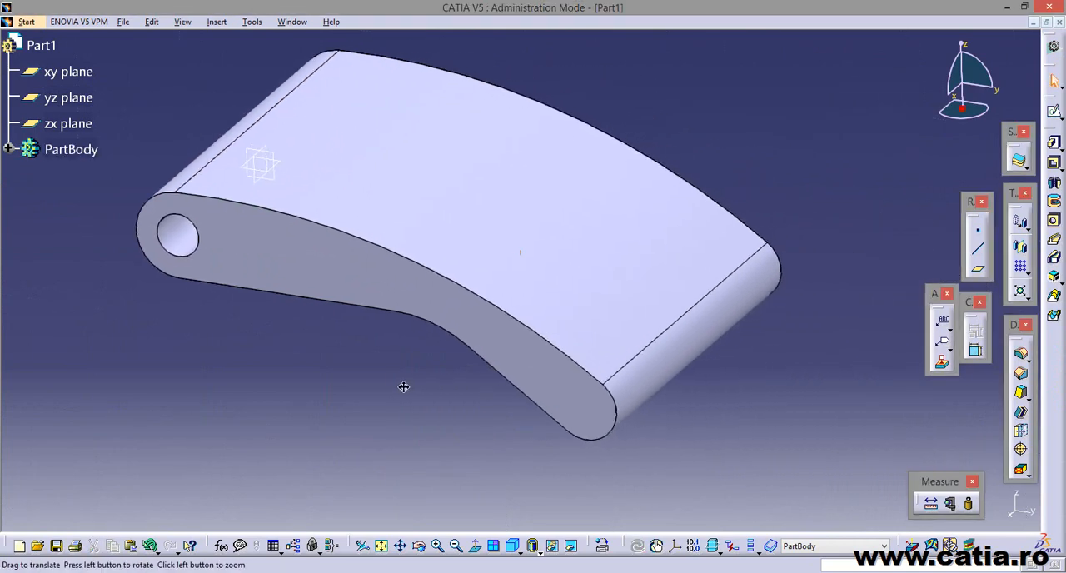
click(1053, 221)
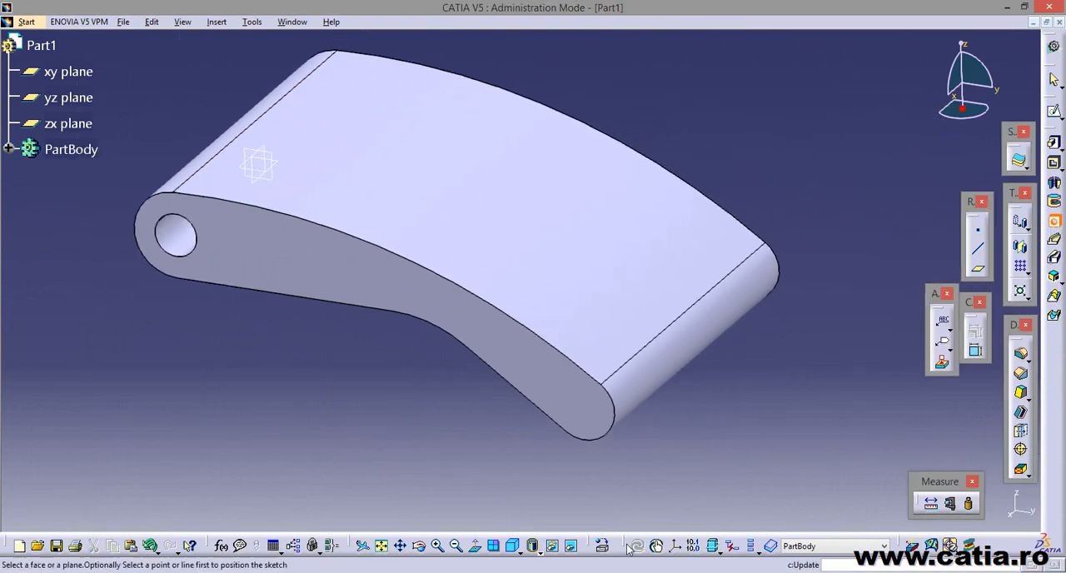
click(590, 420)
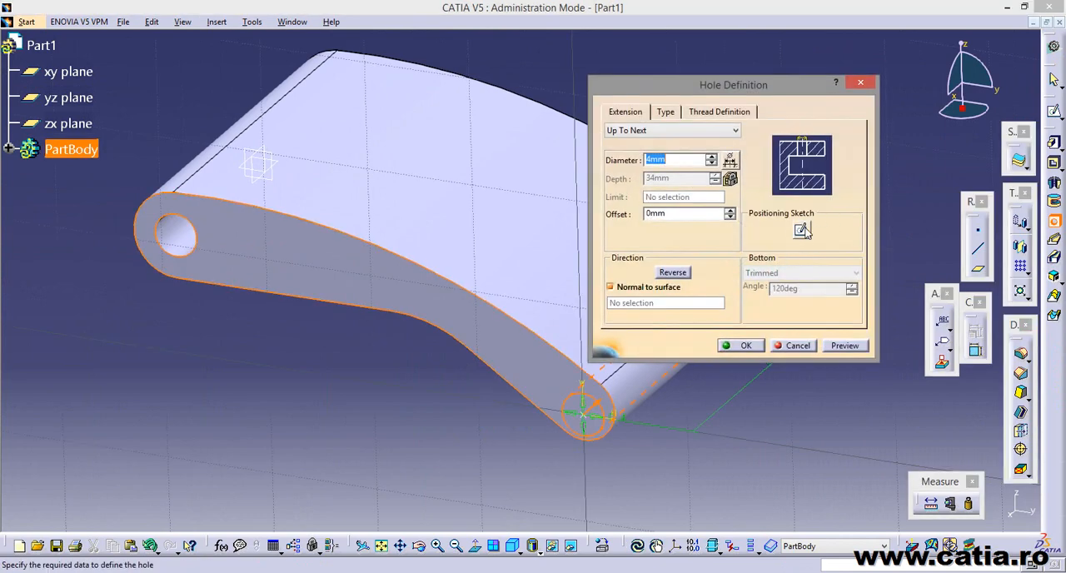
click(801, 230)
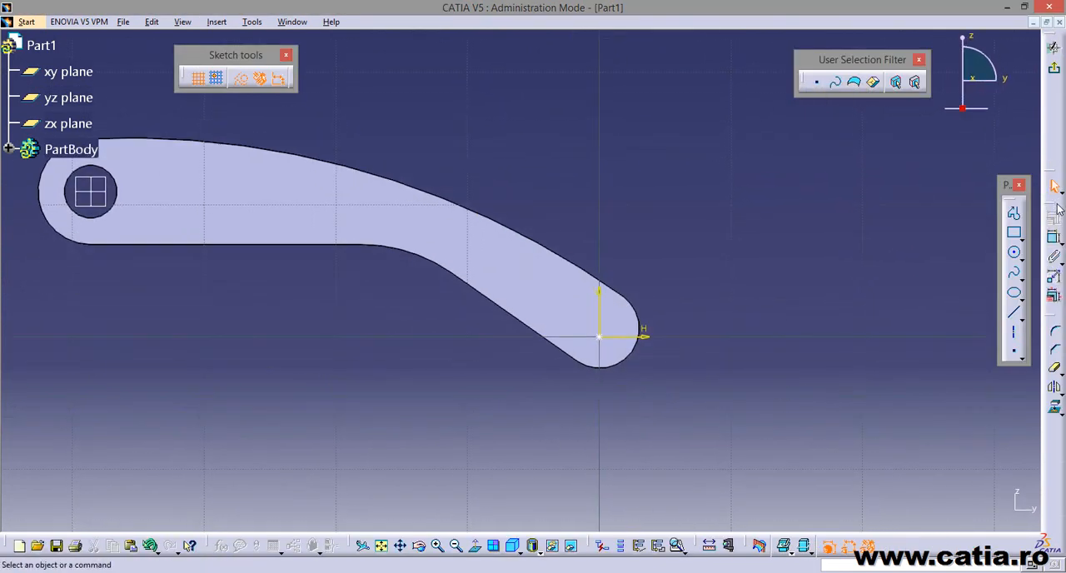
click(1054, 238)
click(600, 337)
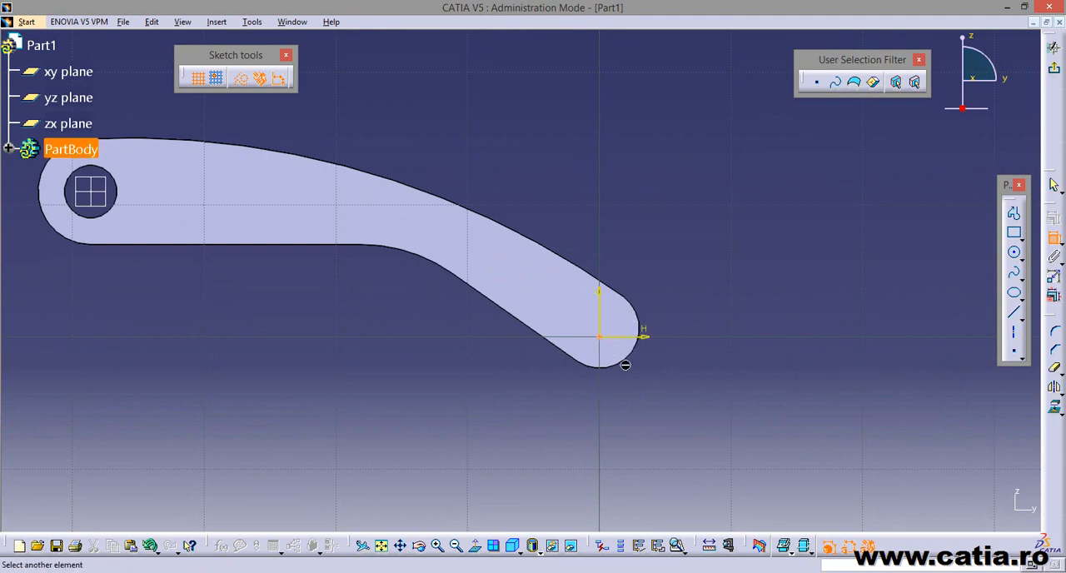
click(638, 354)
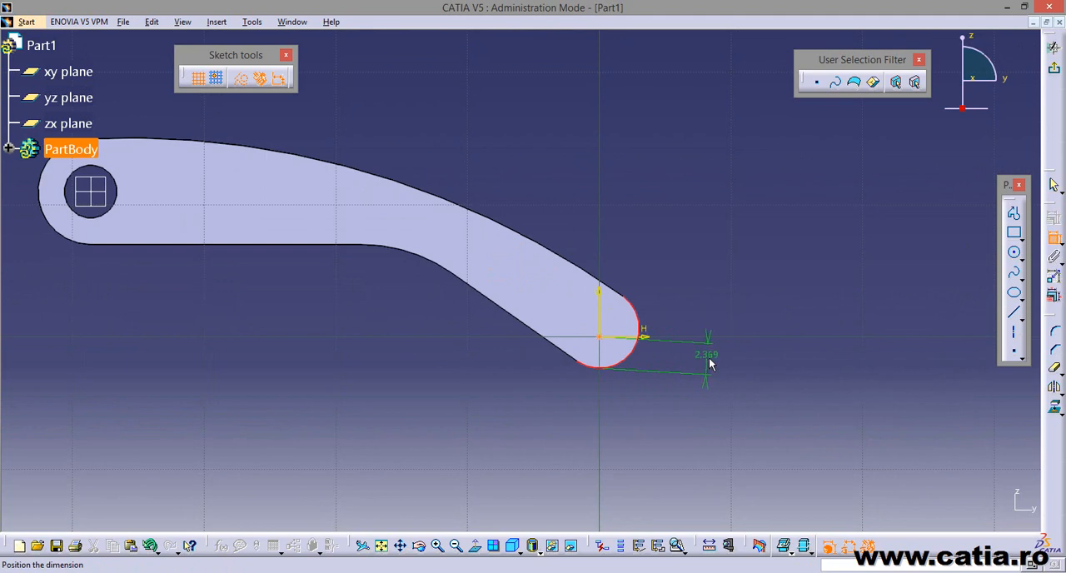
right_click(707, 360)
click(779, 461)
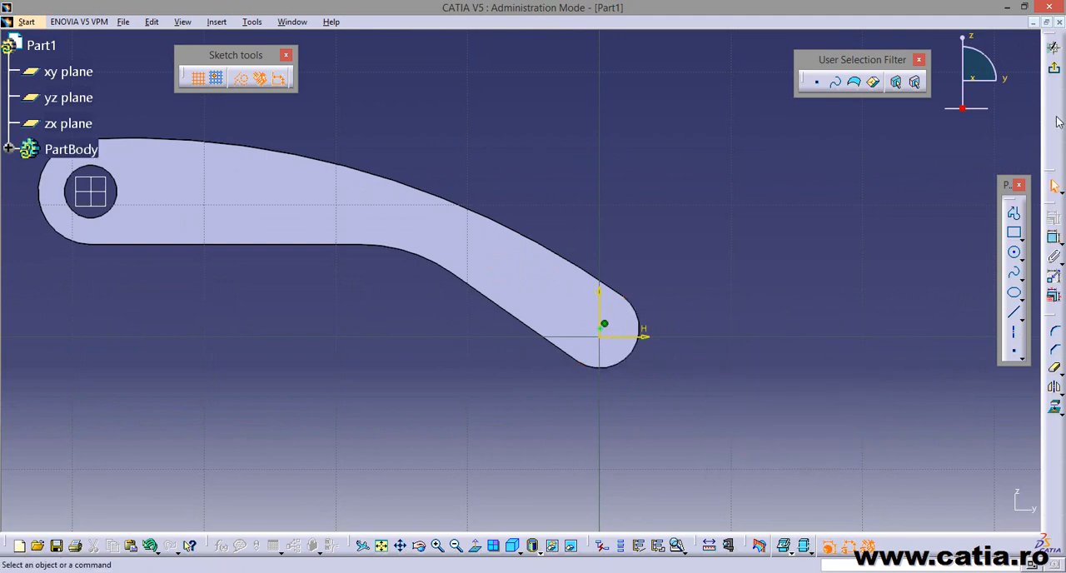
click(1054, 68)
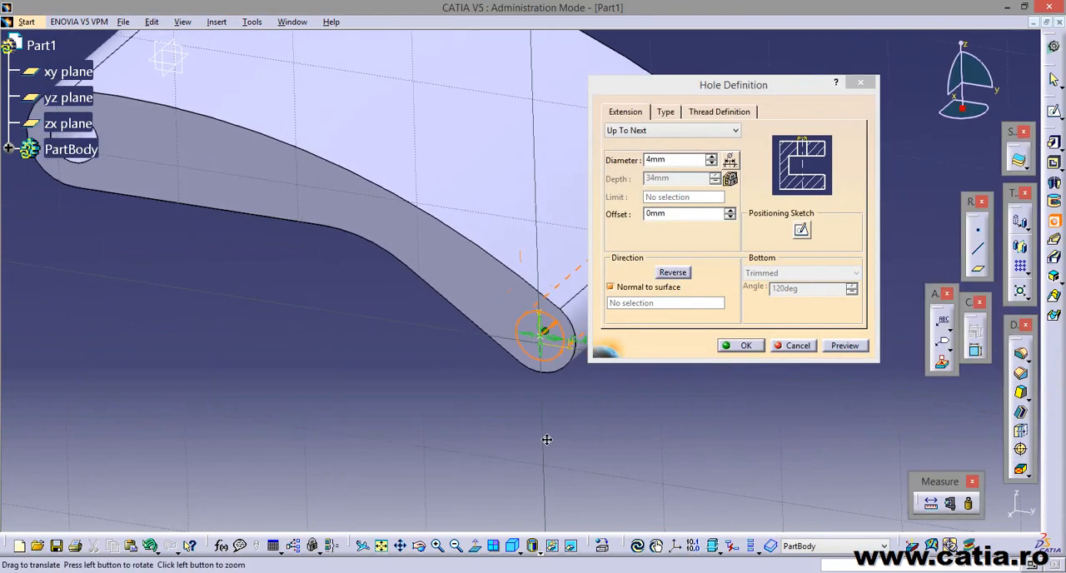
Set the diameter of the hole in the smaller rounded end to 3 mm and create it.
click(673, 159)
drag(673, 160, 634, 158)
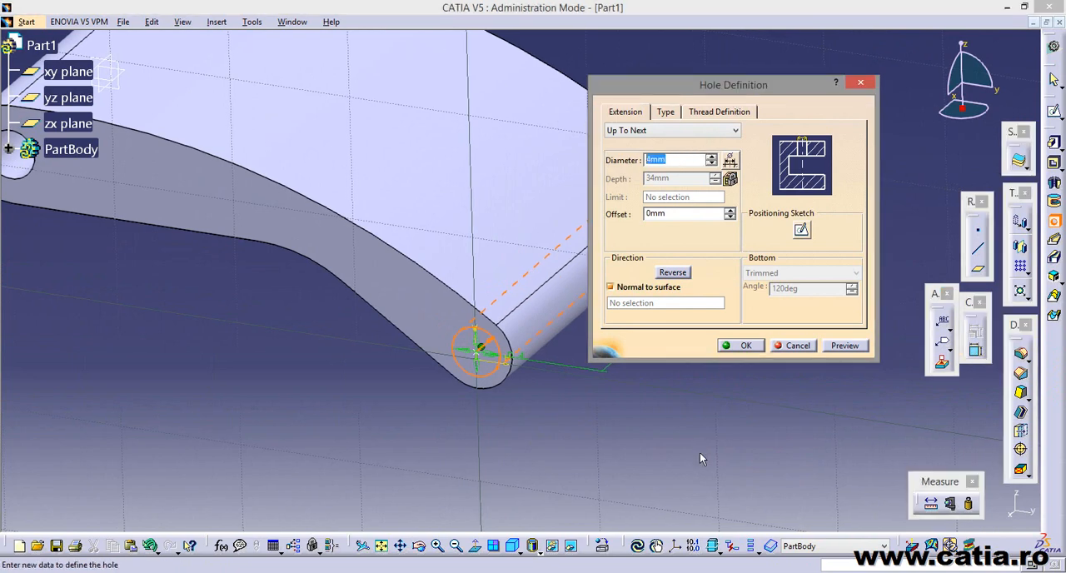
text(3)
middle_drag(468, 400, 398, 413)
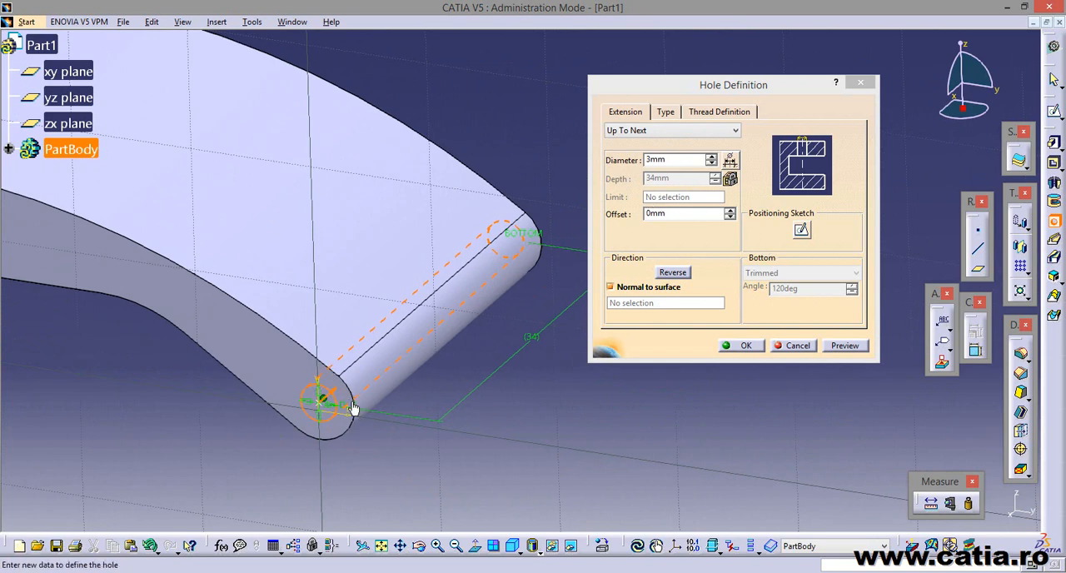
middle_drag(483, 269, 395, 265)
middle_drag(283, 354, 450, 305)
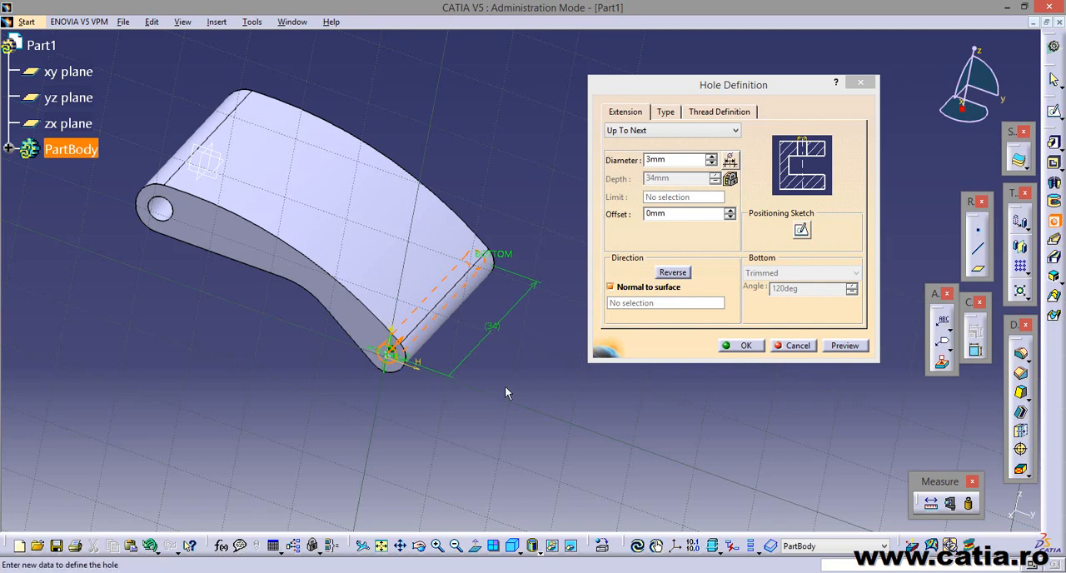
middle_drag(504, 385, 452, 293)
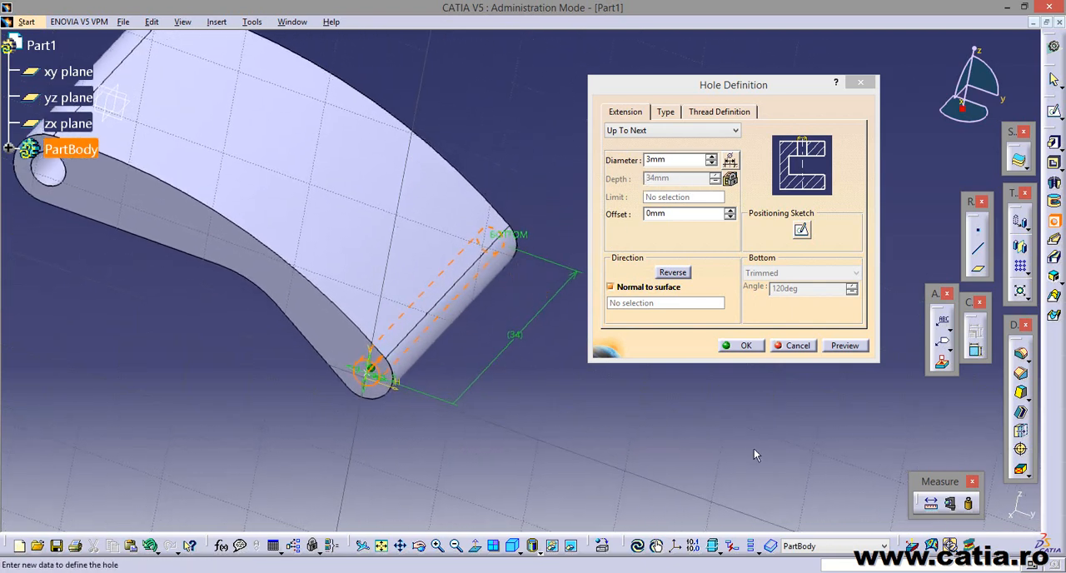
click(741, 346)
Check the top view in the reference drawing and start a sketch on the xy plane.
middle_drag(702, 346, 771, 330)
middle_drag(391, 412, 358, 463)
key(alt+Tab)
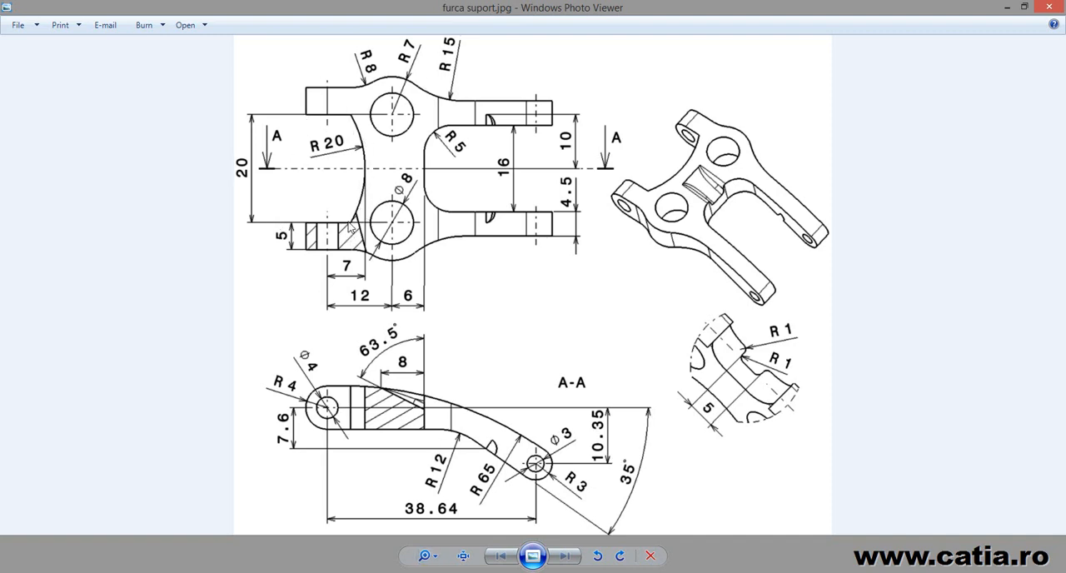
key(alt+Tab)
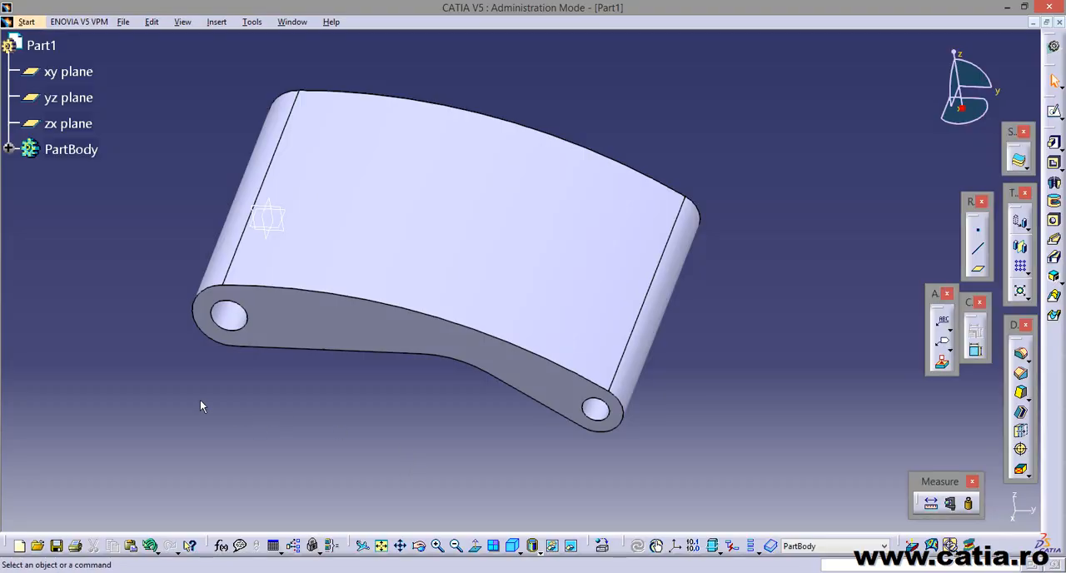
middle_drag(350, 408, 404, 337)
click(346, 271)
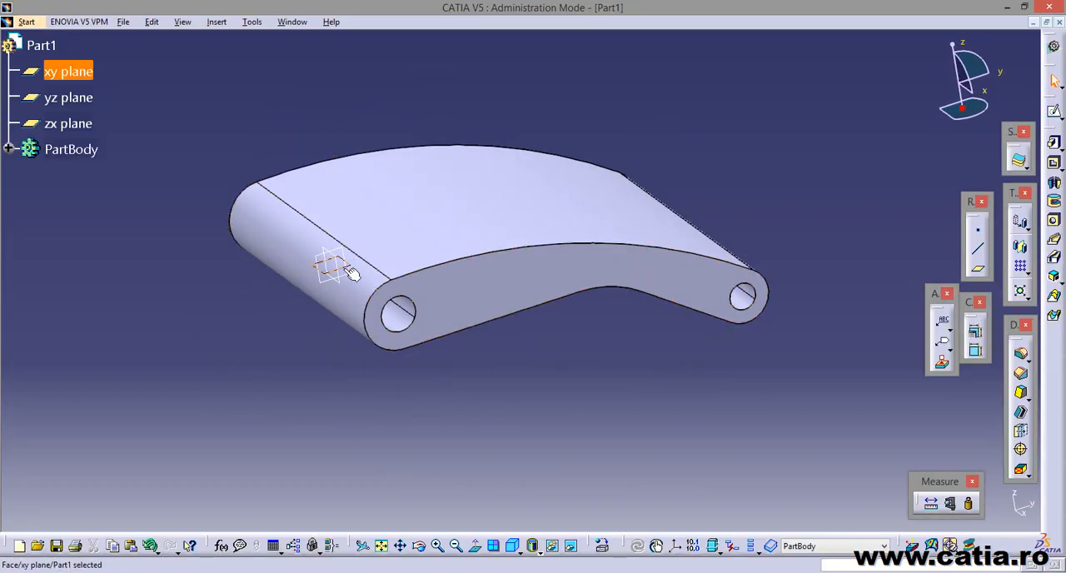
middle_drag(478, 381, 430, 402)
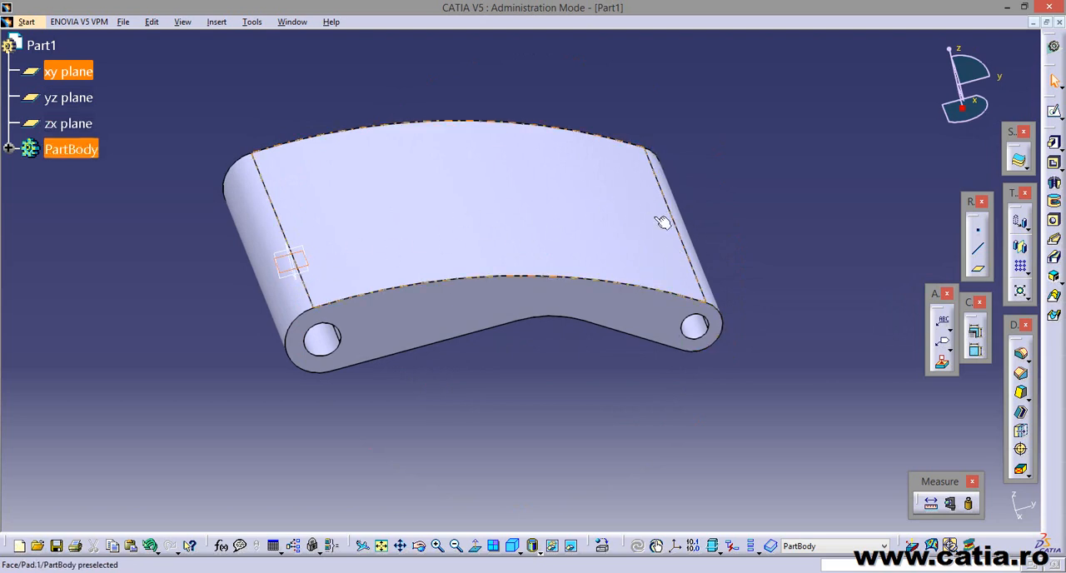
middle_drag(509, 435, 678, 397)
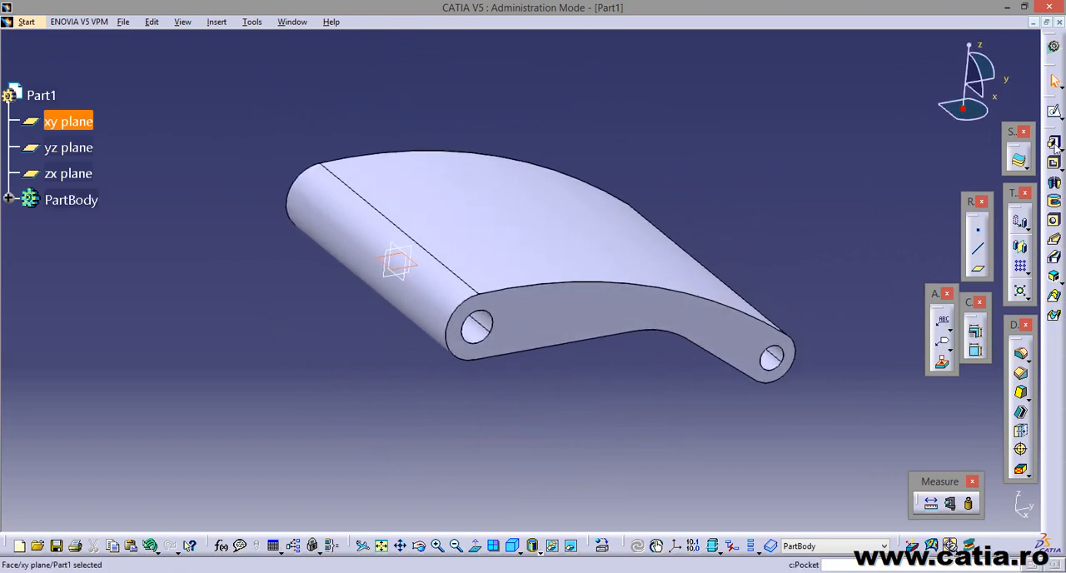
click(1054, 111)
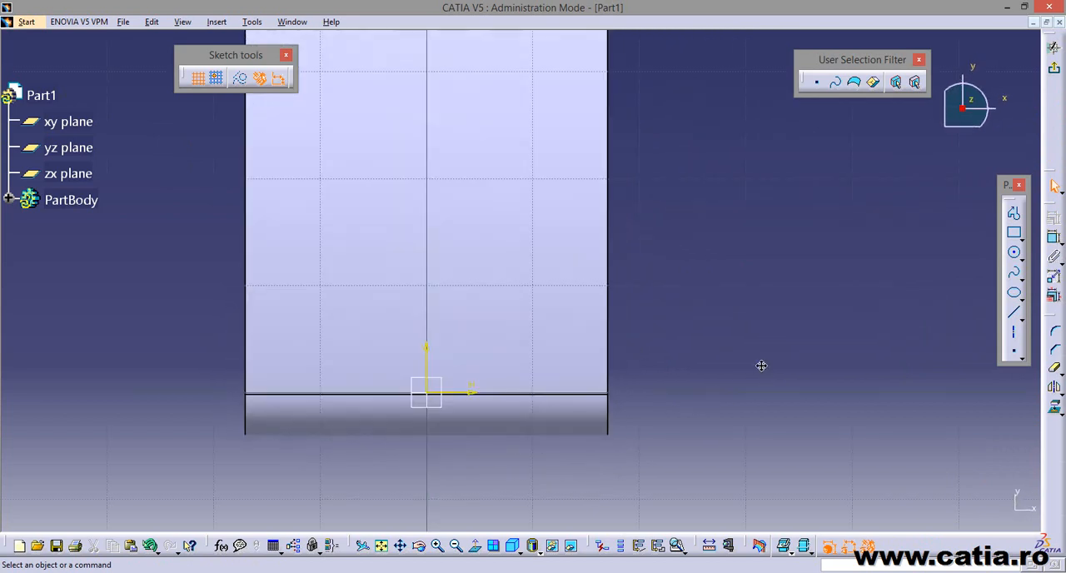
Sketch a rectangle about 17 mm wide around the origin, extending past the part's larger rounded end.
click(1013, 232)
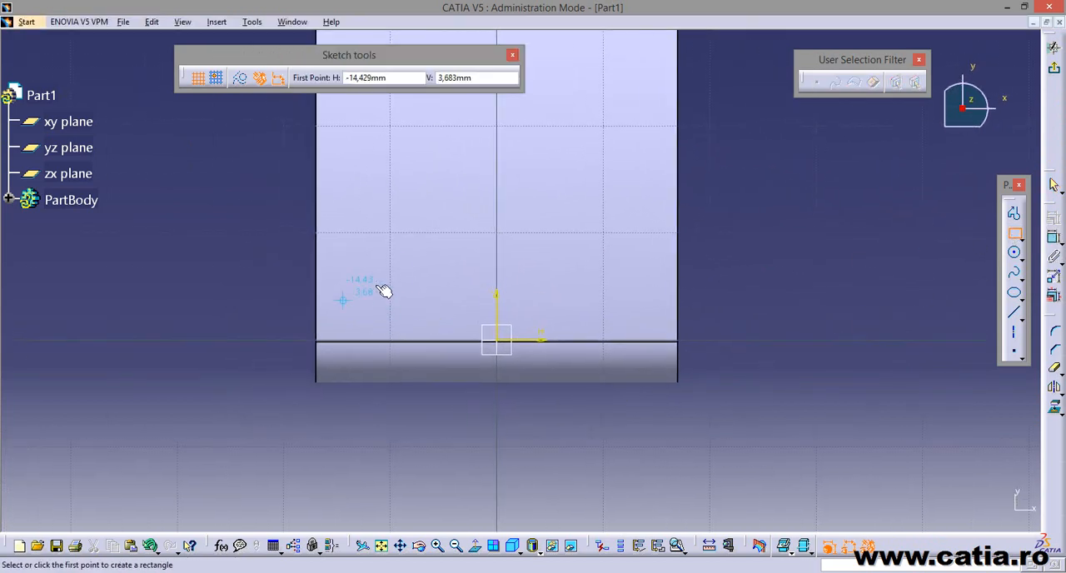
click(407, 221)
click(586, 460)
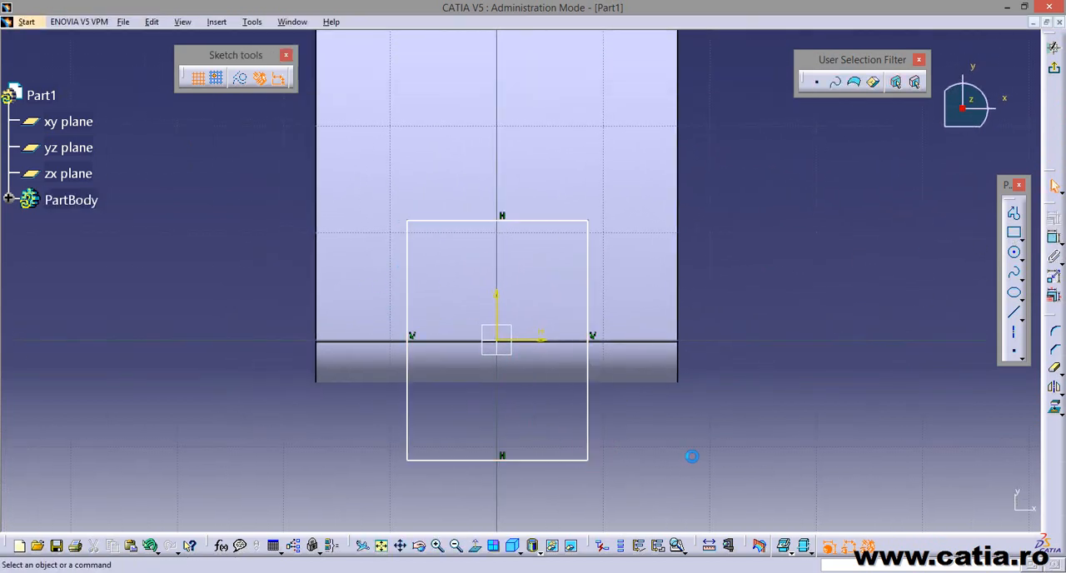
Make the rectangle's two vertical sides symmetric about the sketch's vertical axis and test the constraint by moving one side.
click(408, 425)
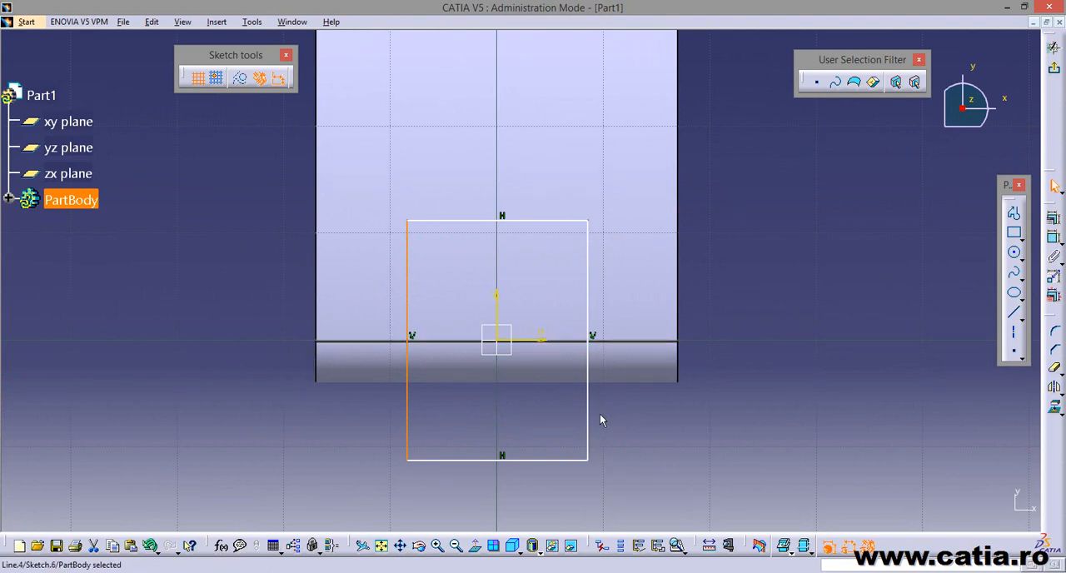
ctrl+click(588, 435)
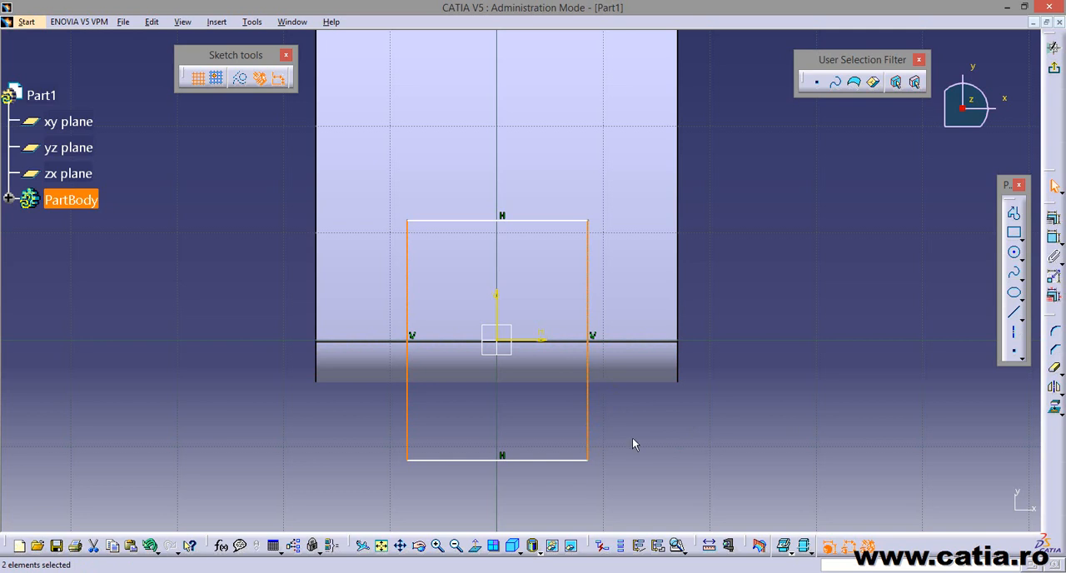
ctrl+click(497, 298)
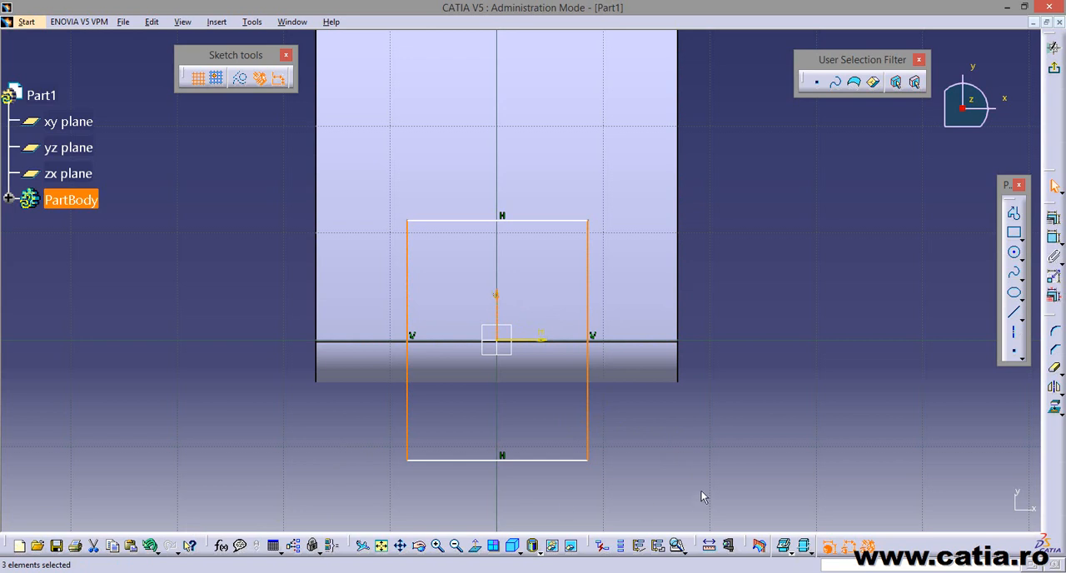
click(1054, 220)
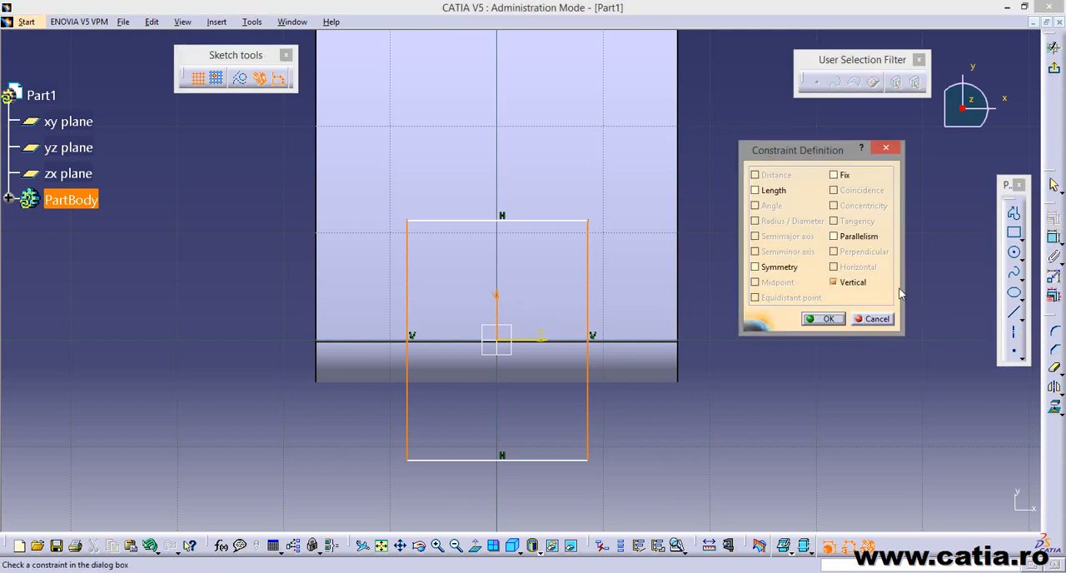
drag(796, 150, 767, 169)
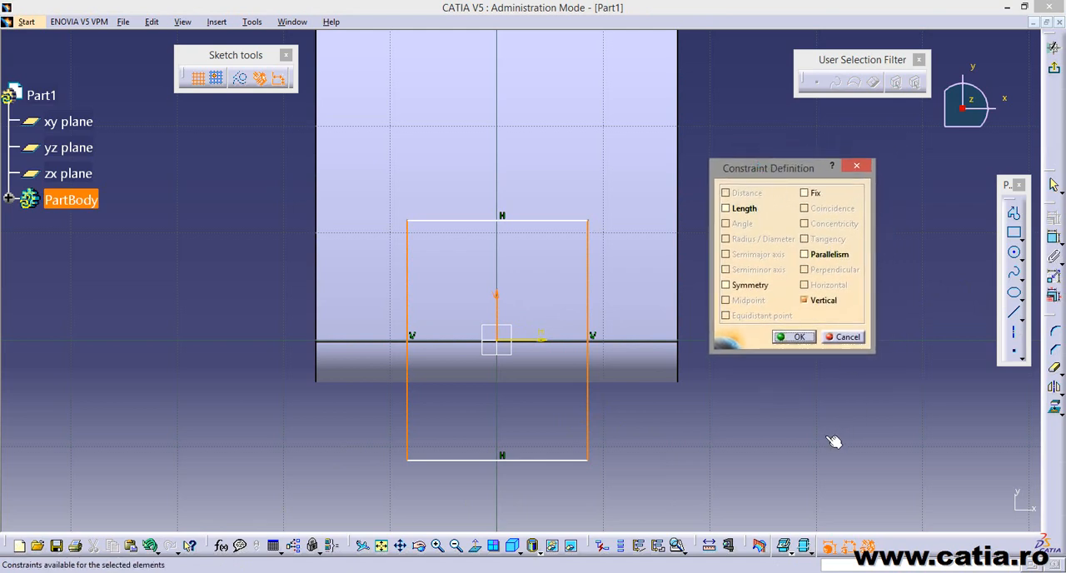
click(726, 284)
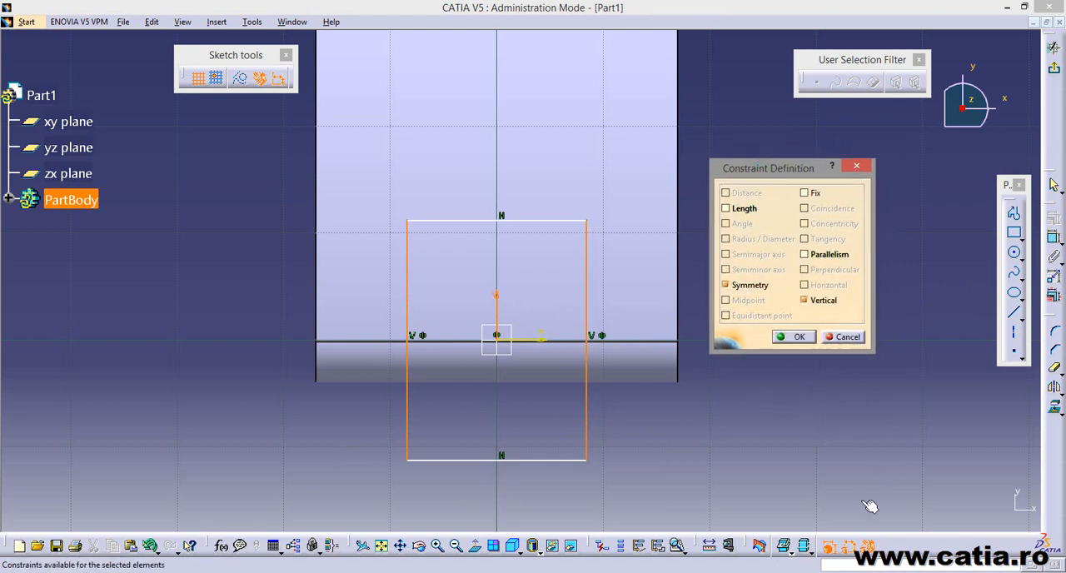
click(791, 337)
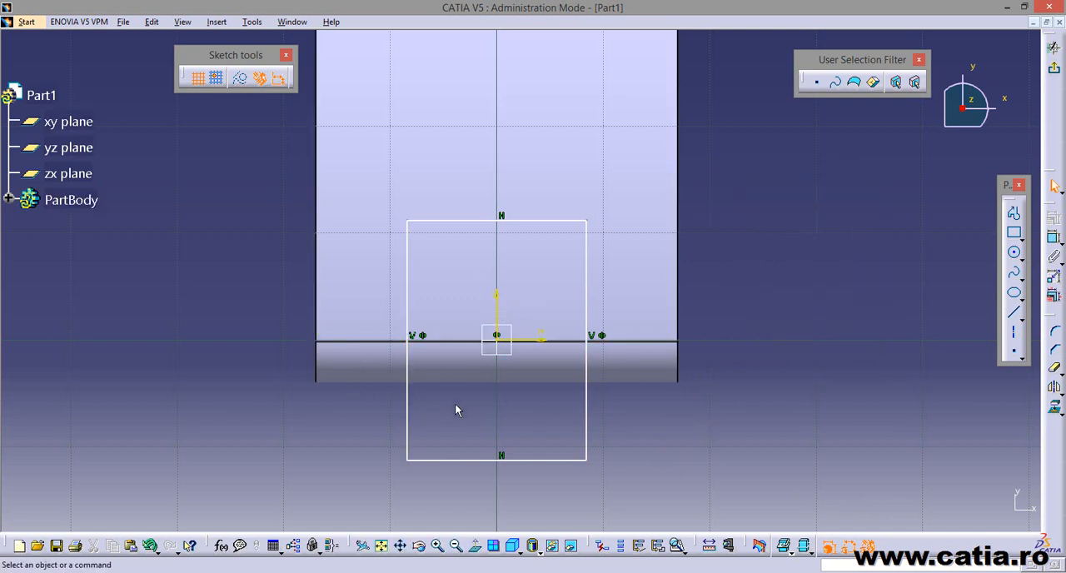
mouse_move(407, 408)
mouse_down()
mouse_move(380, 411)
mouse_move(427, 416)
mouse_move(406, 416)
mouse_up()
click(701, 439)
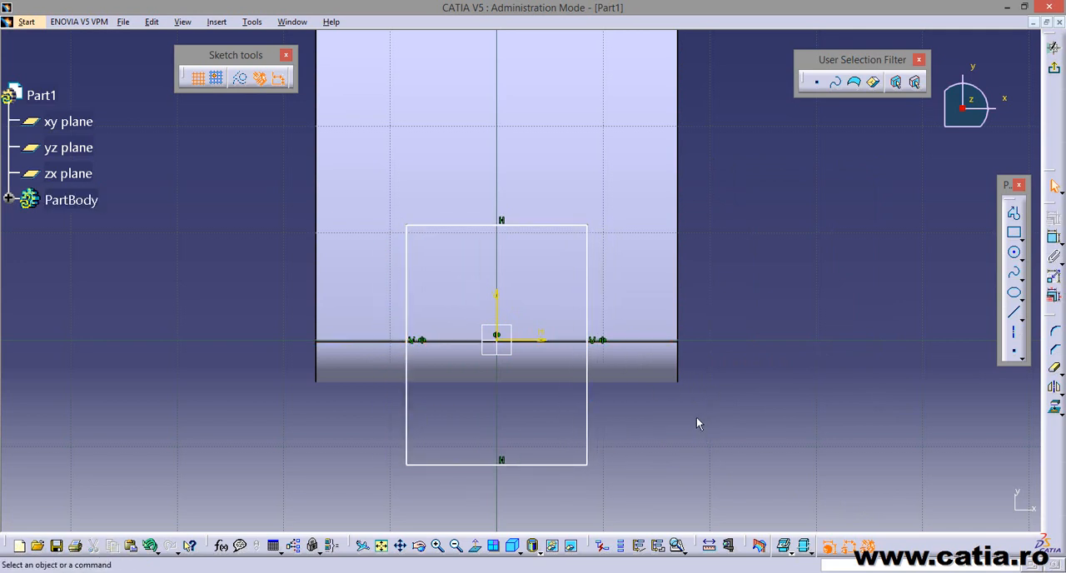
Dimension the distance between the rectangle's vertical sides and set it to 20 mm.
middle_drag(693, 408, 687, 381)
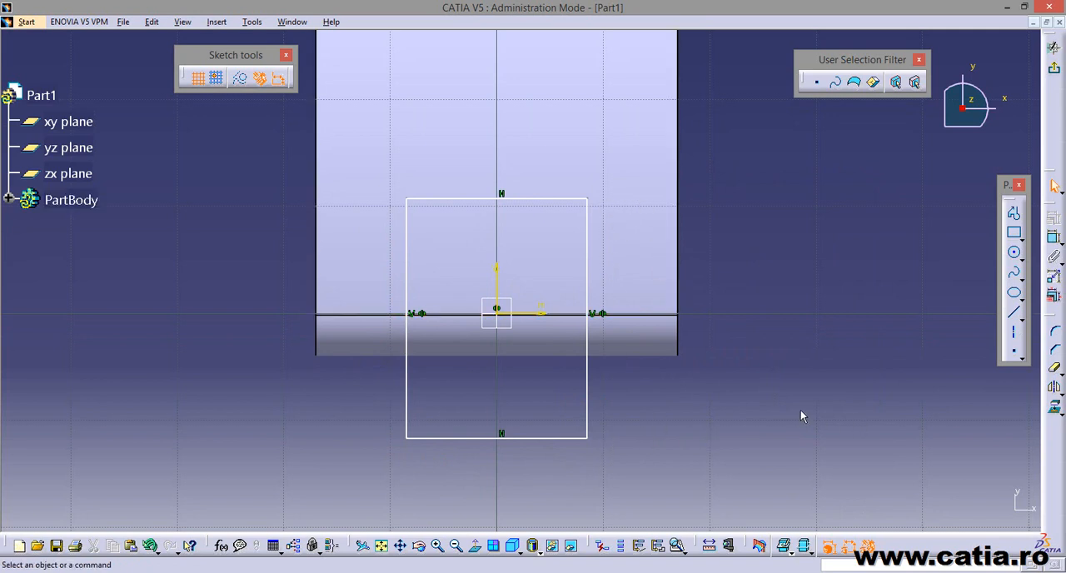
click(1053, 238)
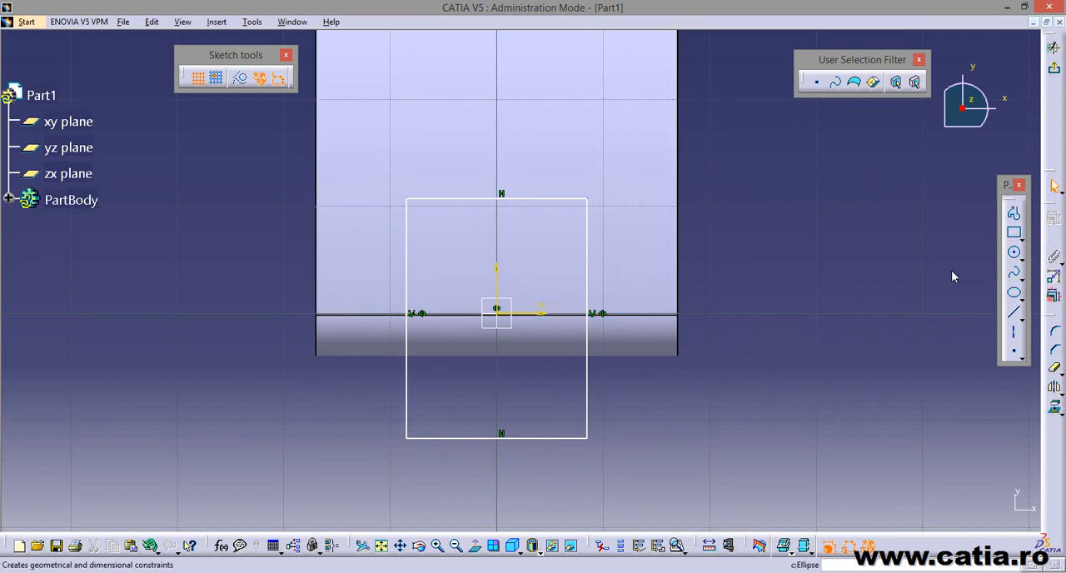
click(407, 389)
click(587, 383)
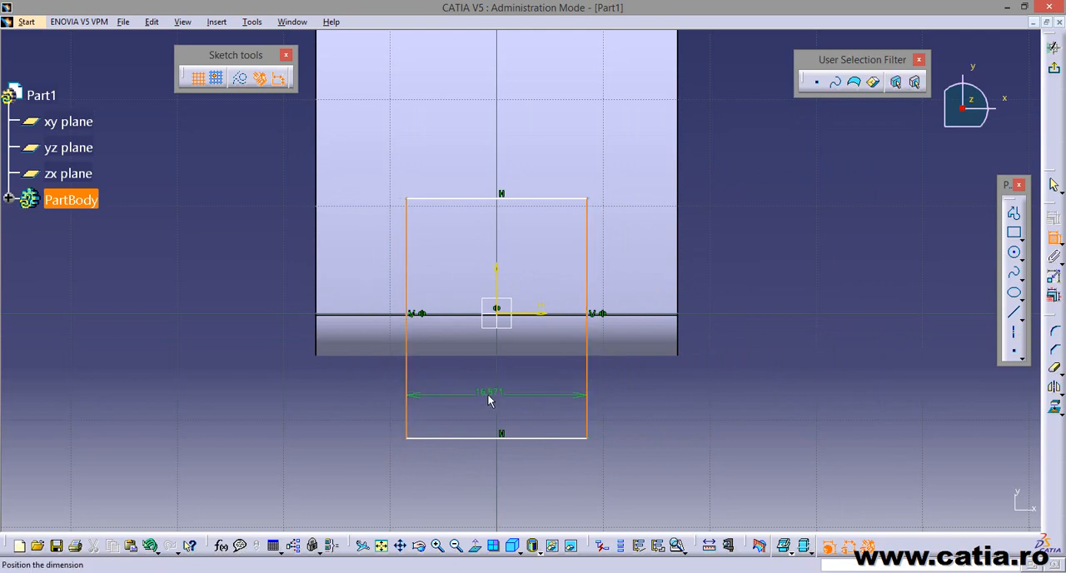
click(533, 408)
double_click(488, 392)
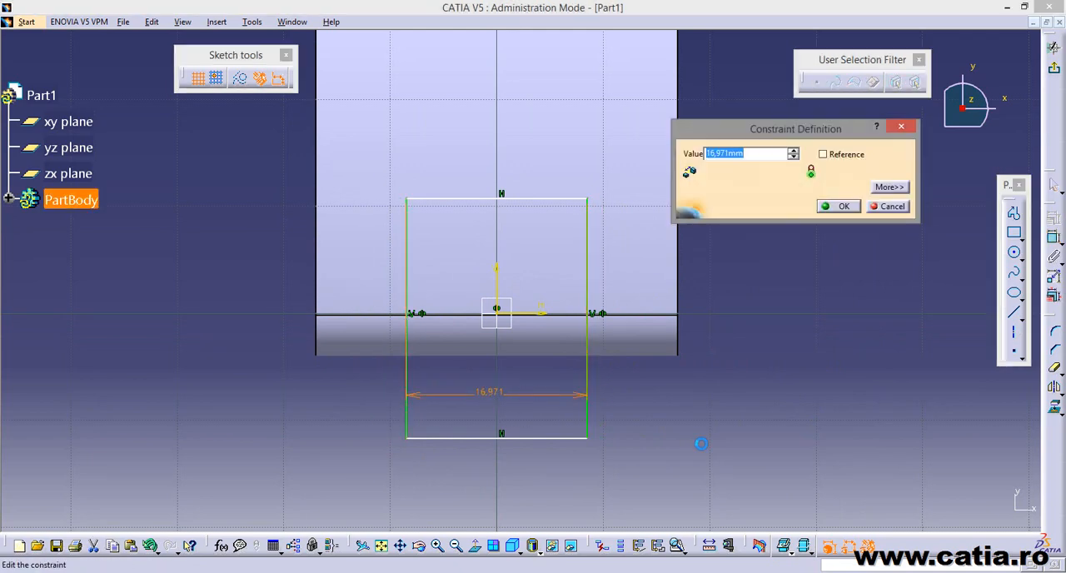
text(20)
key(Return)
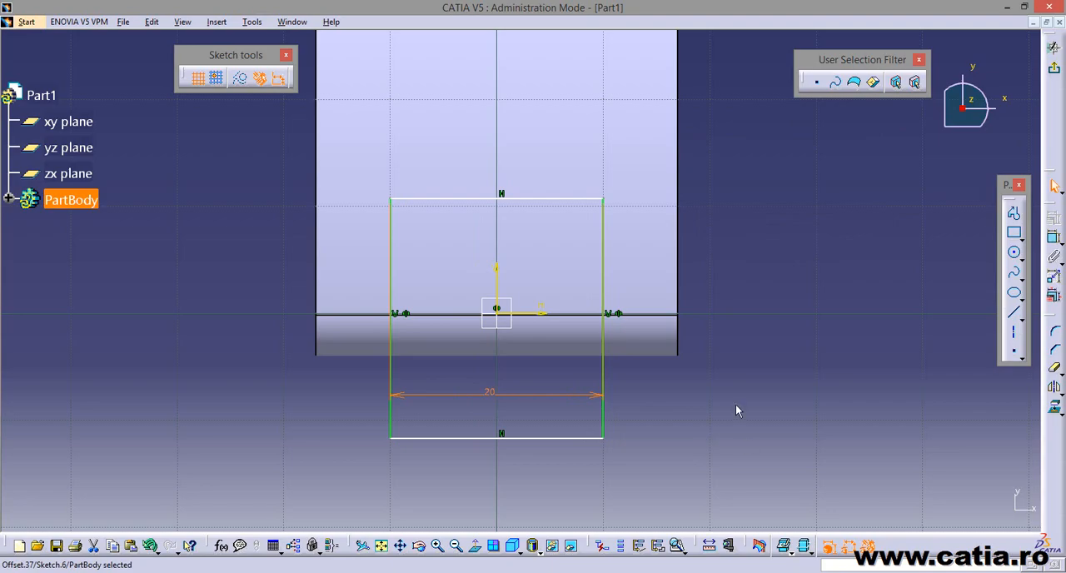
click(720, 431)
Following the reference drawing, sketch a circle of about 33 mm radius centred on the vertical axis below the rectangle, through the rectangle's upper-left corner.
key(alt+Tab)
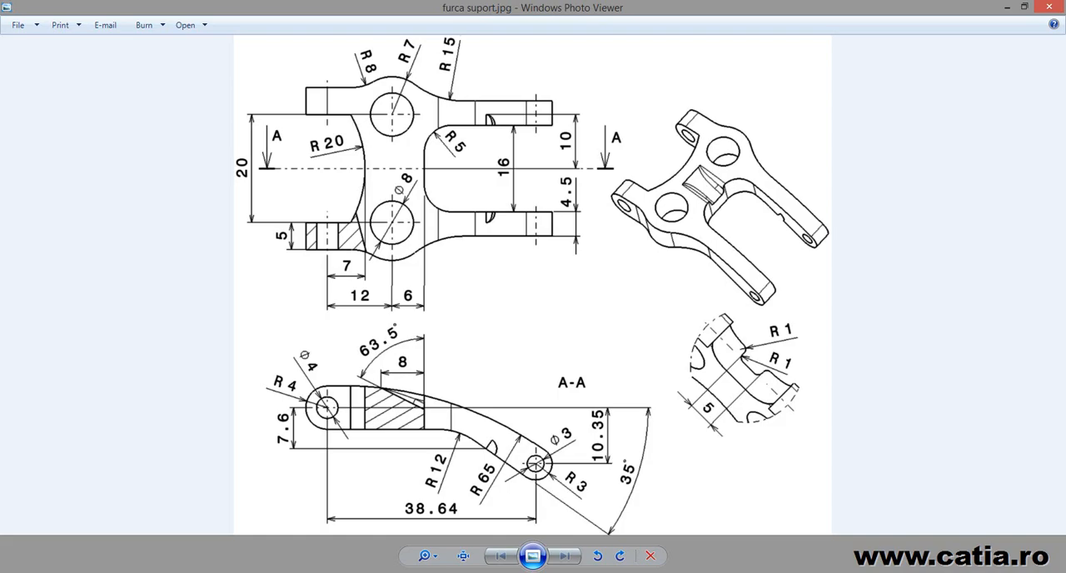
key(alt+Tab)
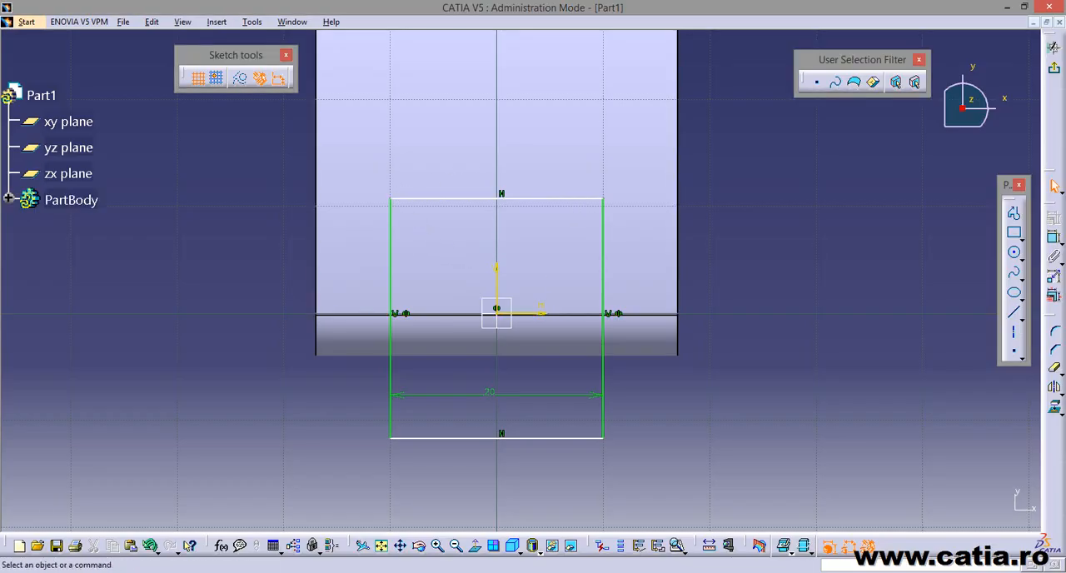
key(alt+Tab)
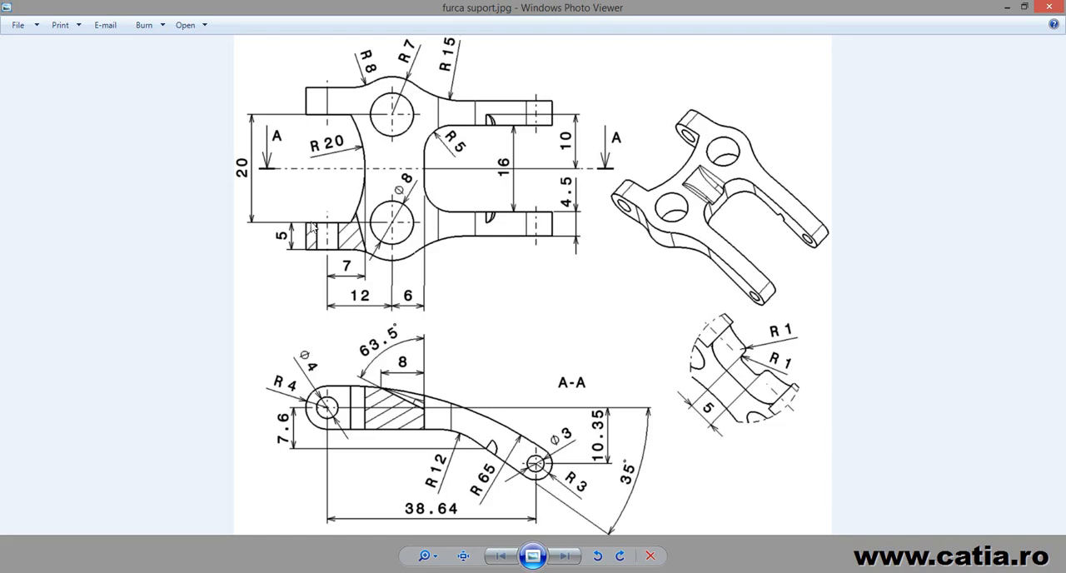
key(alt+Tab)
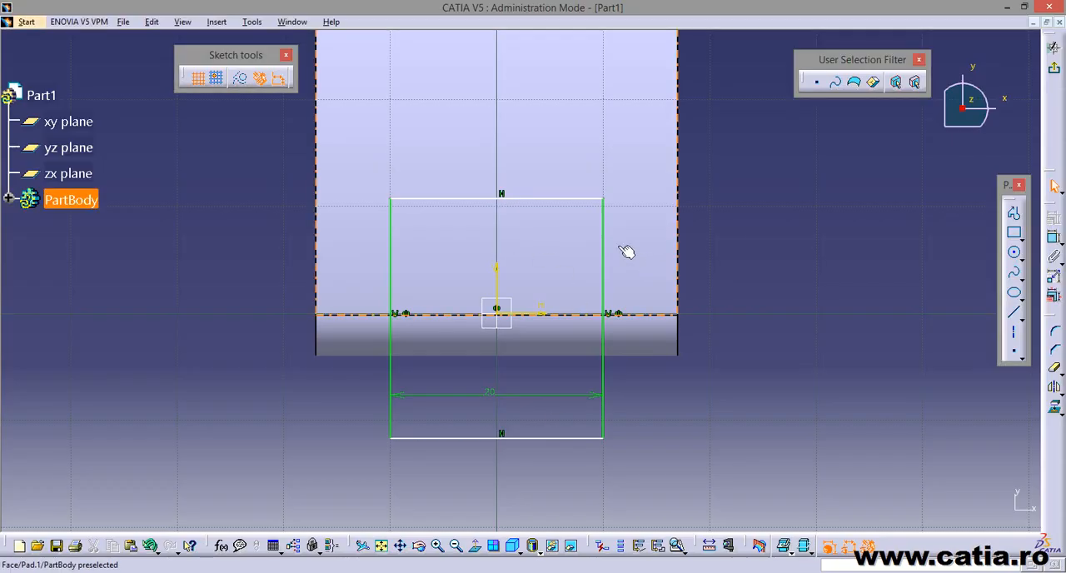
click(1014, 253)
mouse_move(701, 321)
middle_down()
mouse_move(720, 296)
mouse_move(728, 326)
middle_up()
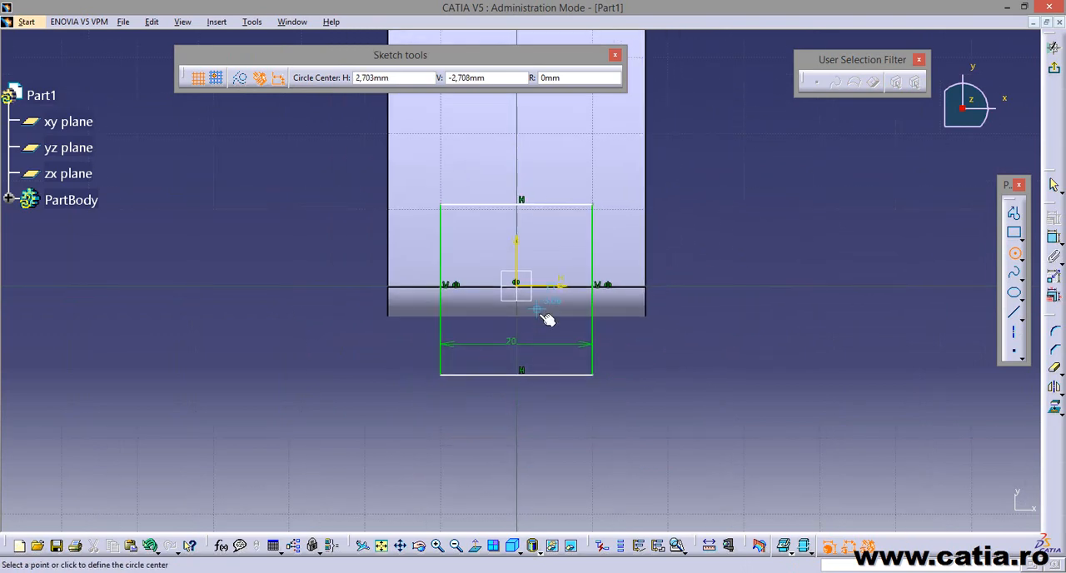
click(518, 452)
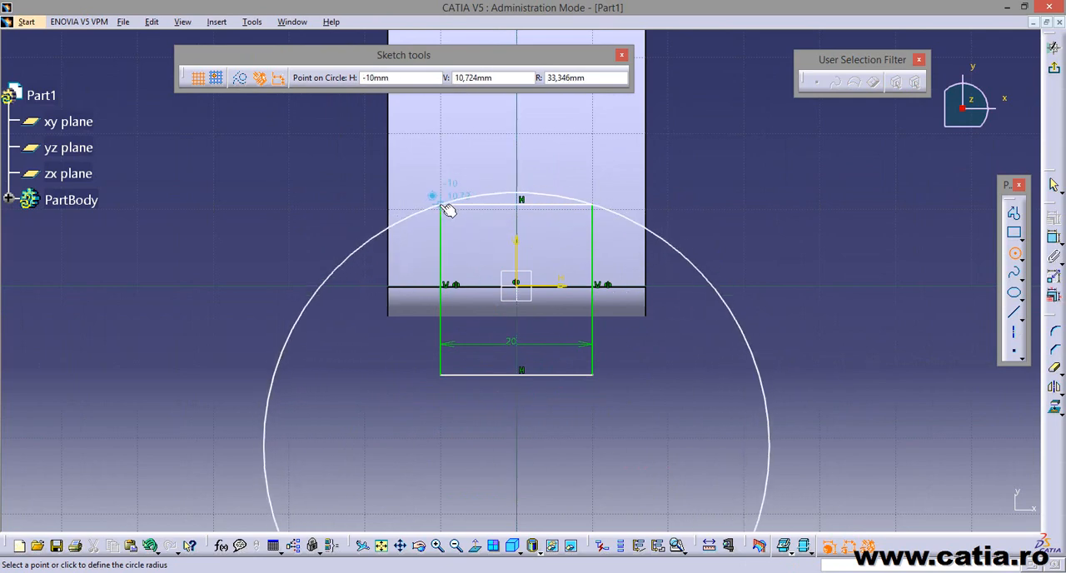
click(448, 209)
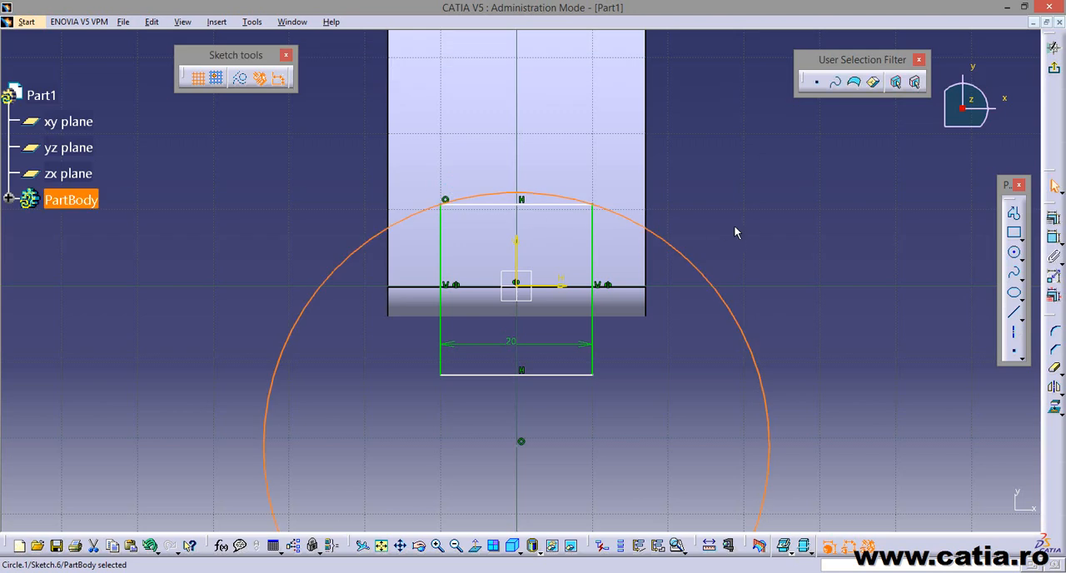
Dimension the circle and set its diameter to 40 mm.
click(1053, 237)
click(717, 291)
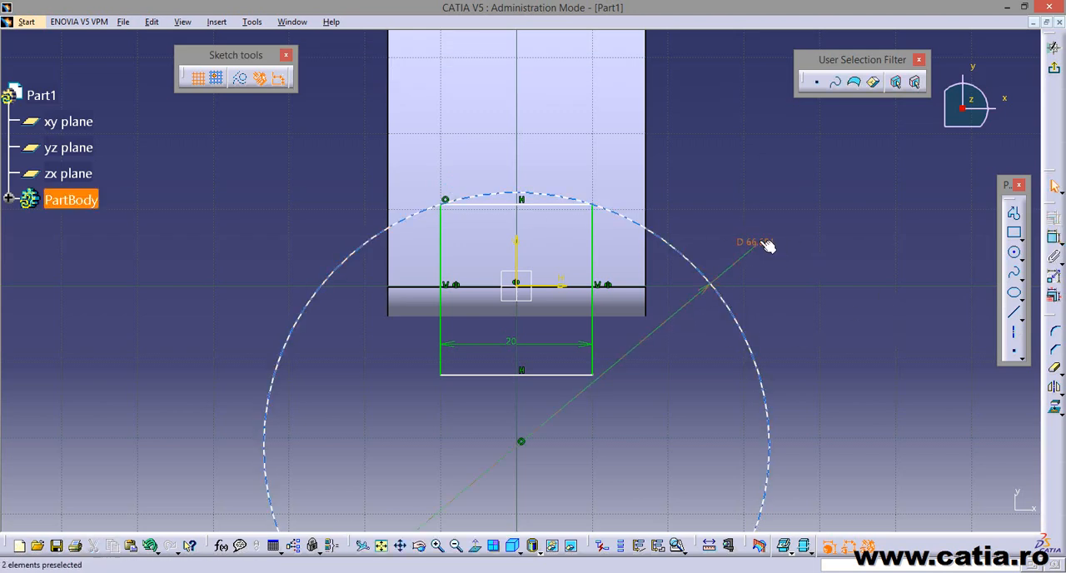
click(771, 240)
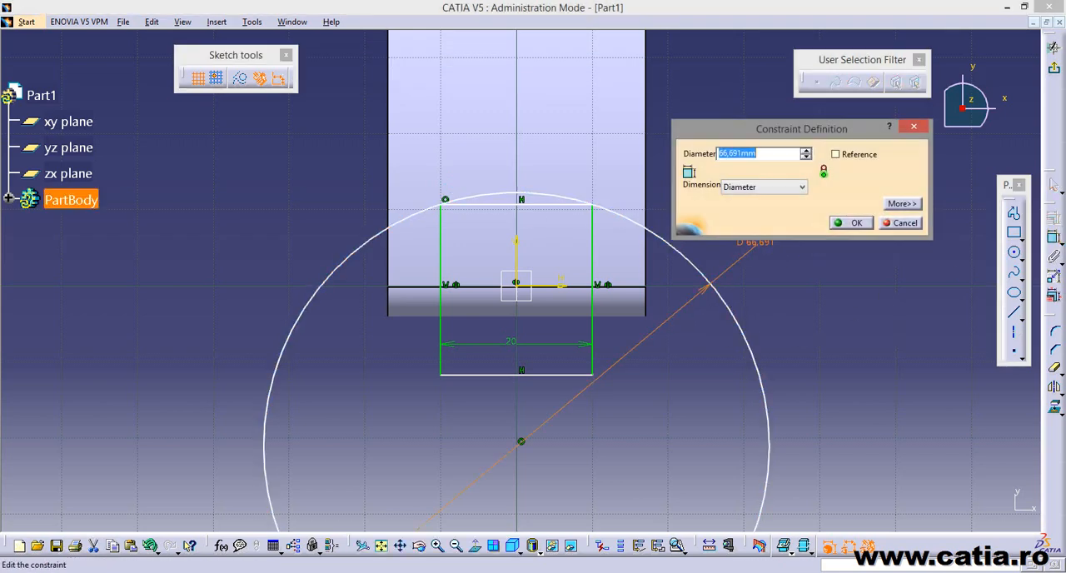
text(40)
key(Return)
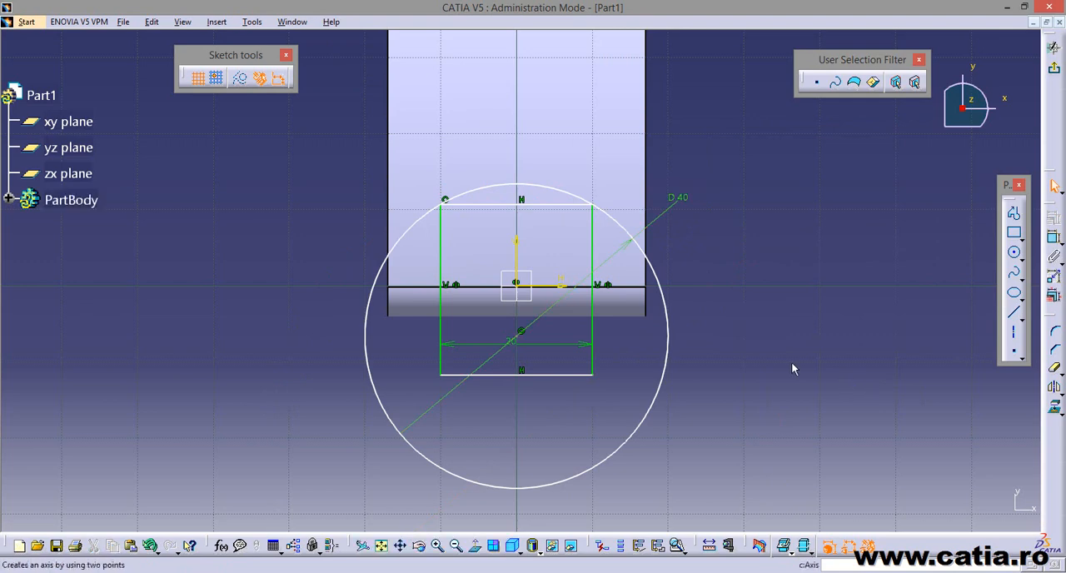
Trim away the circle outside the rectangle and the rectangle's upper side, leaving a closed profile capped by the arc.
mouse_move(791, 361)
middle_down()
mouse_move(749, 385)
mouse_move(754, 349)
middle_up()
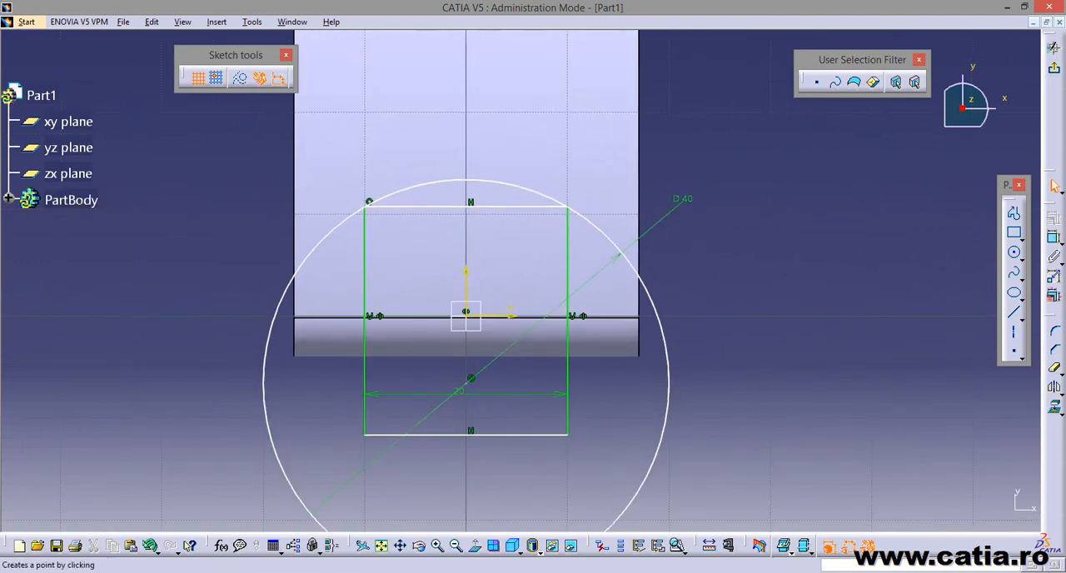
click(1056, 369)
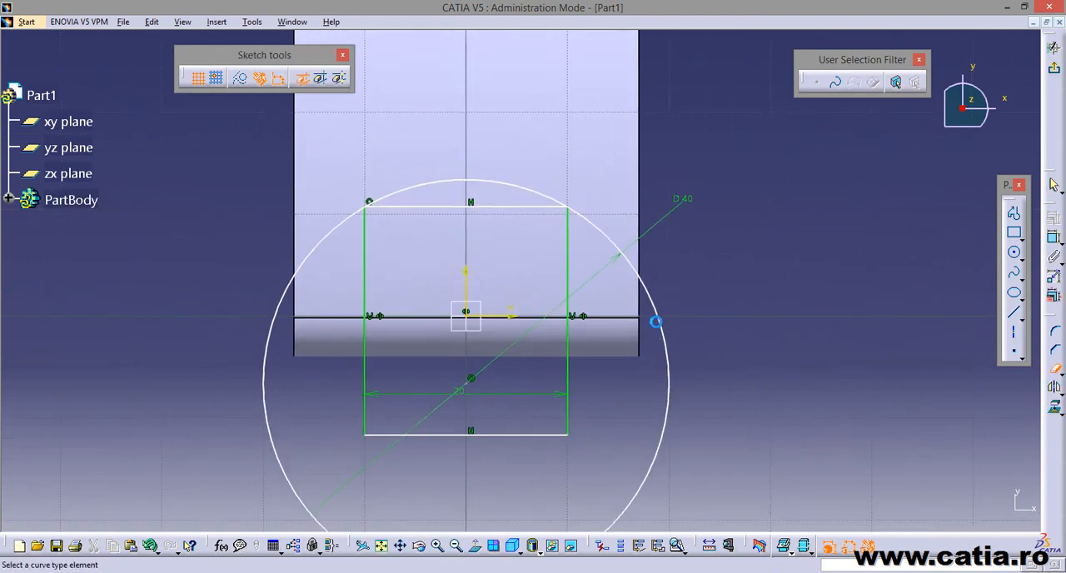
click(664, 312)
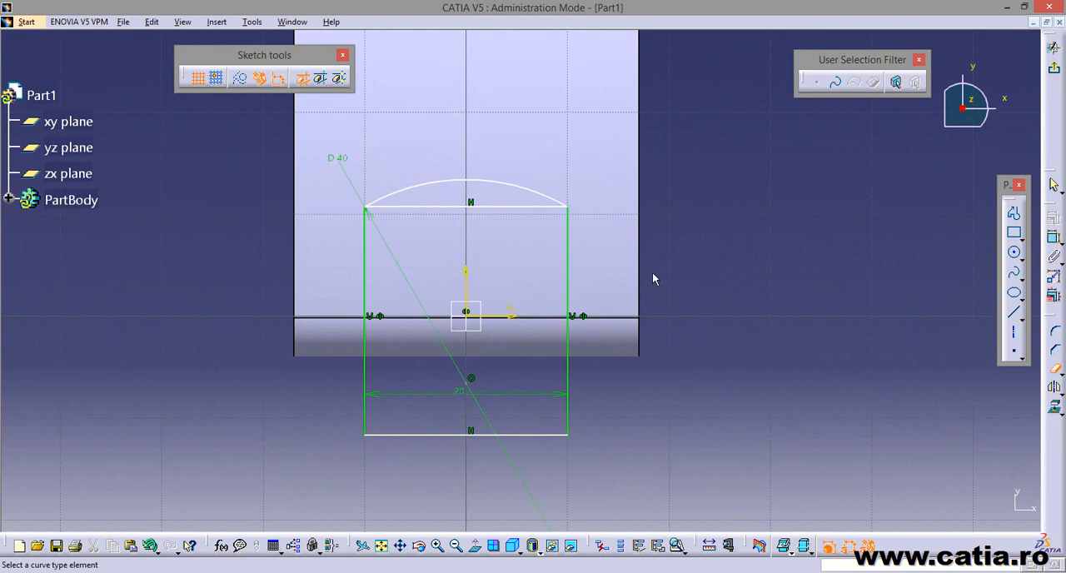
click(519, 205)
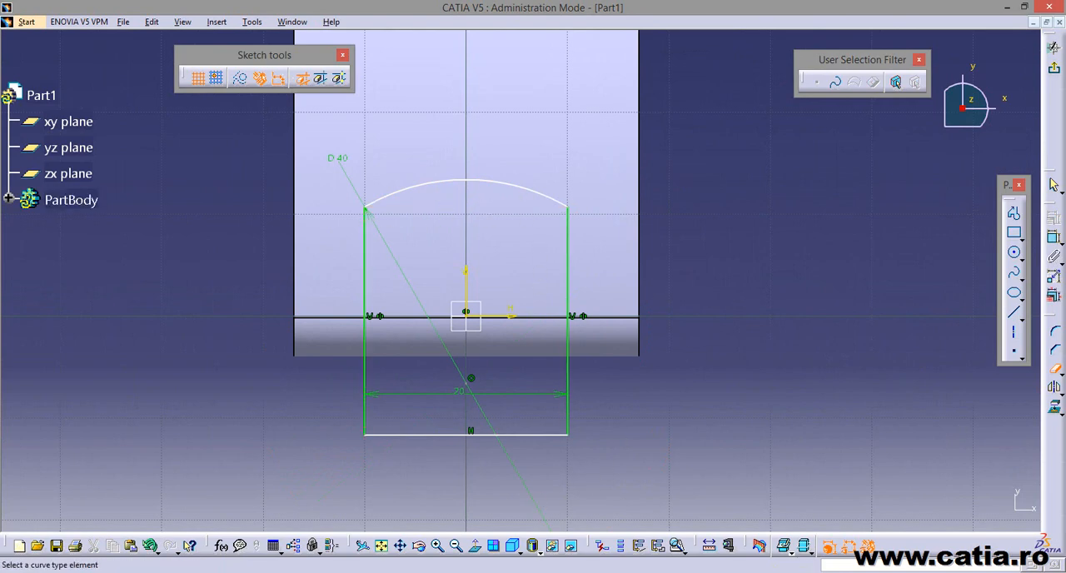
click(1054, 368)
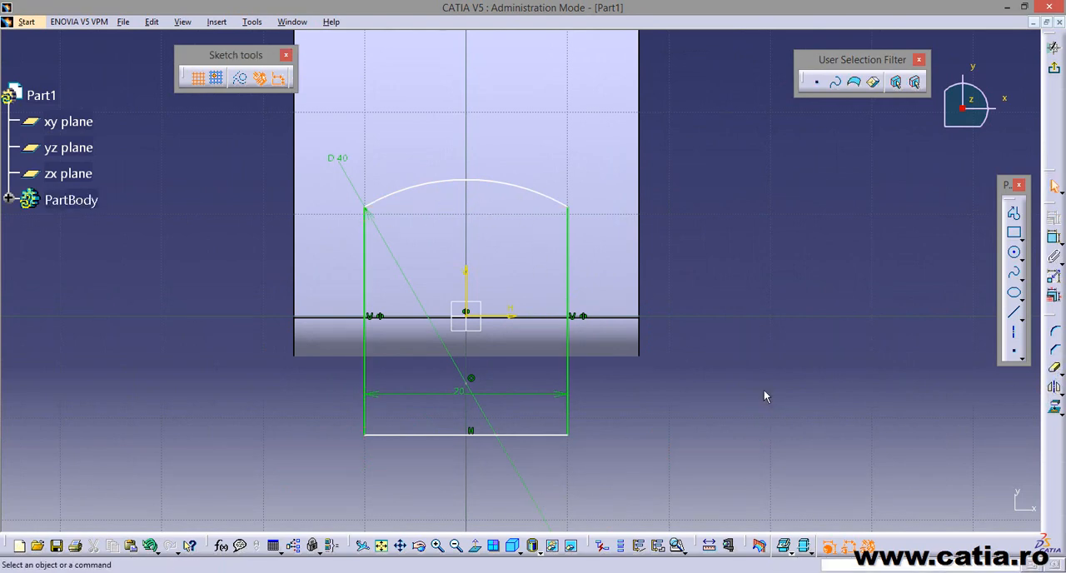
Test the profile's remaining freedom by moving its lower side further below the part and lowering the arc.
middle_drag(737, 312, 751, 338)
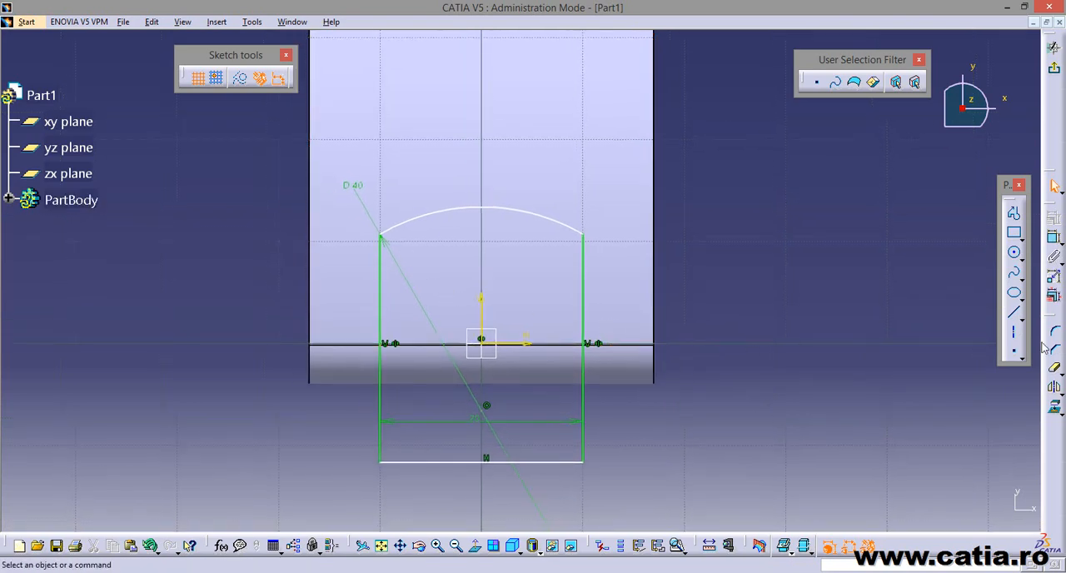
middle_drag(857, 327, 840, 284)
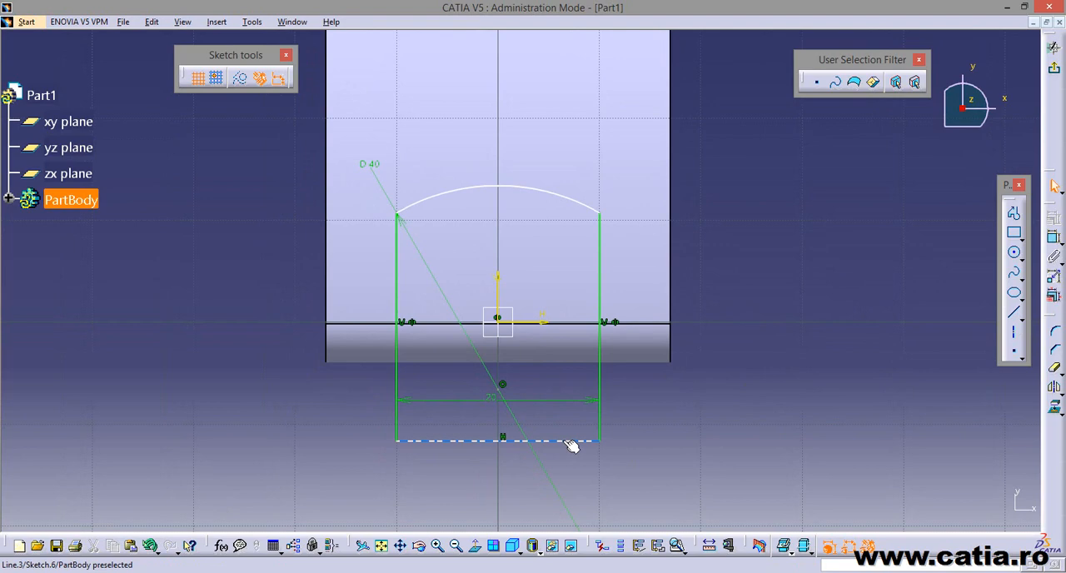
mouse_move(571, 445)
mouse_down()
mouse_move(559, 452)
mouse_move(559, 433)
mouse_up()
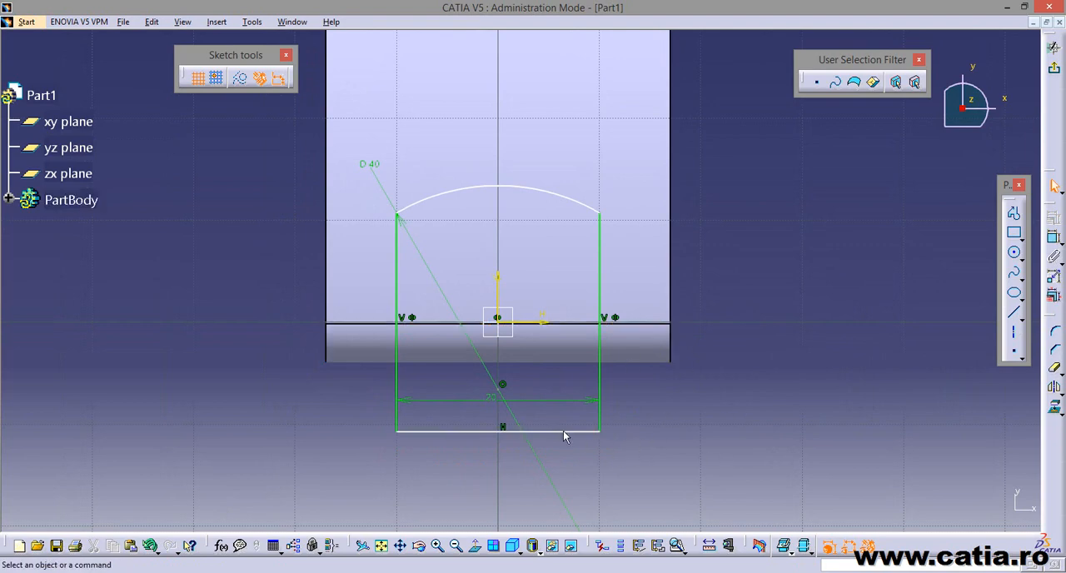
mouse_move(563, 433)
mouse_down()
mouse_move(571, 338)
mouse_move(582, 458)
mouse_up()
click(737, 450)
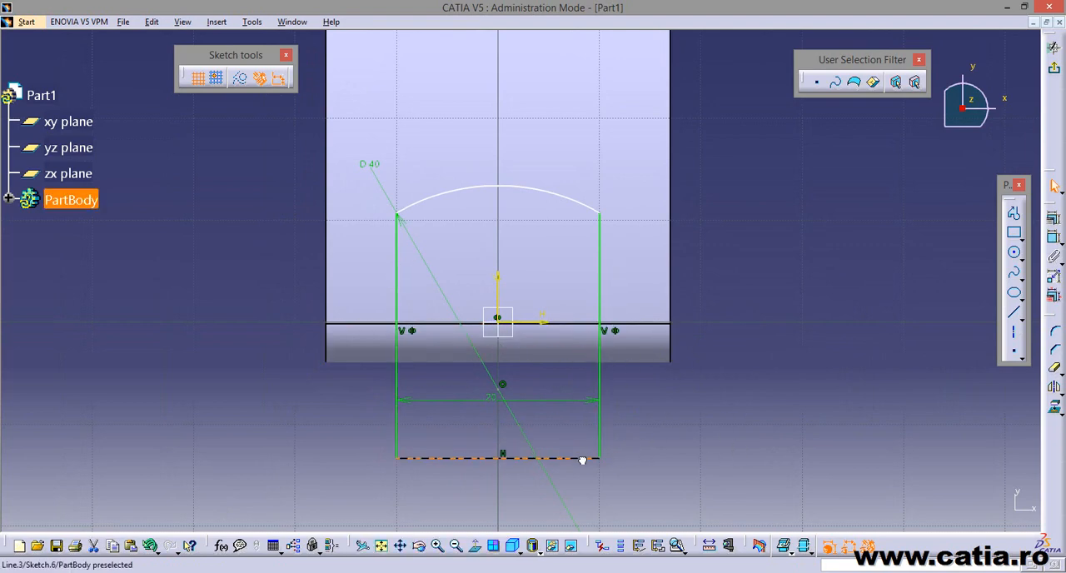
click(789, 303)
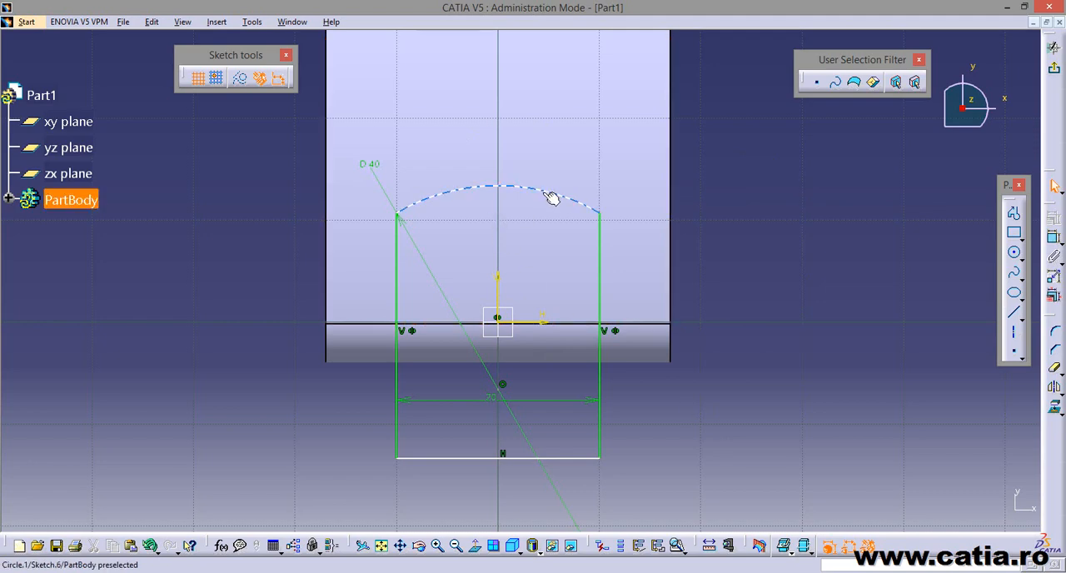
drag(553, 196, 554, 230)
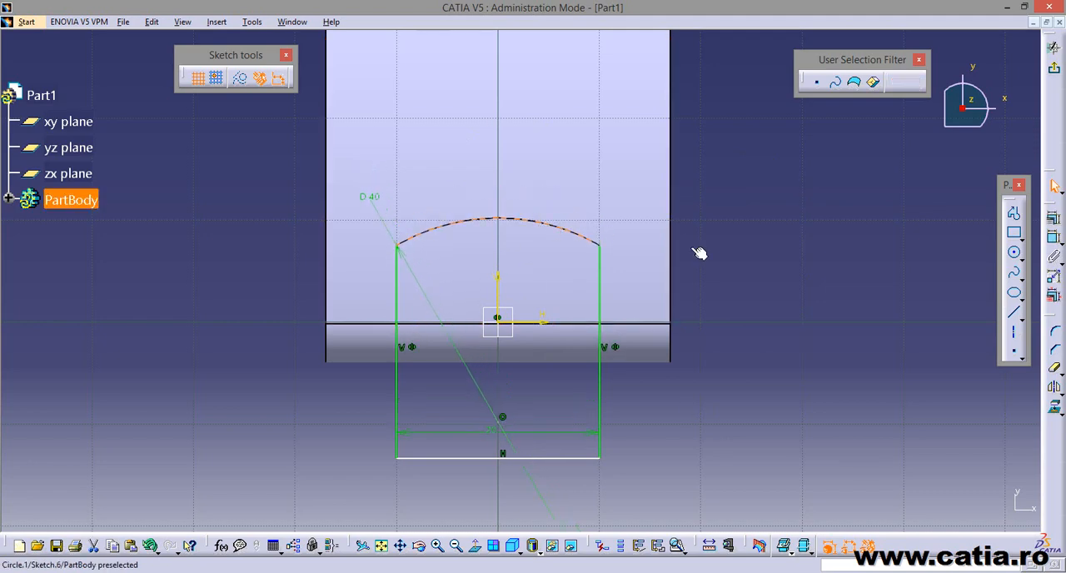
Following the reference drawing, dimension the distance from the arc to the axis of the larger end's hole and set it to 7 mm.
click(213, 572)
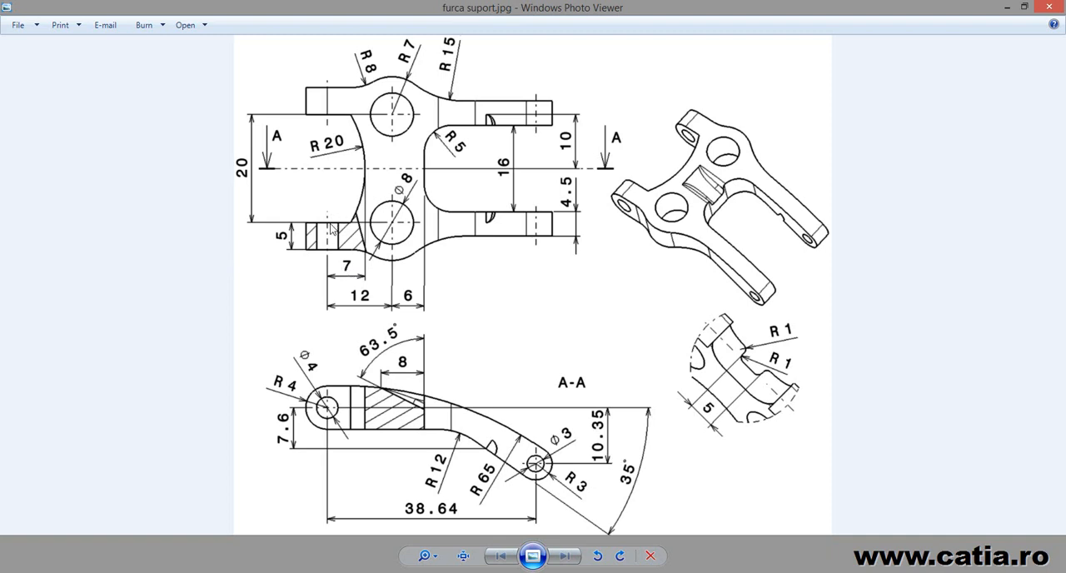
click(213, 572)
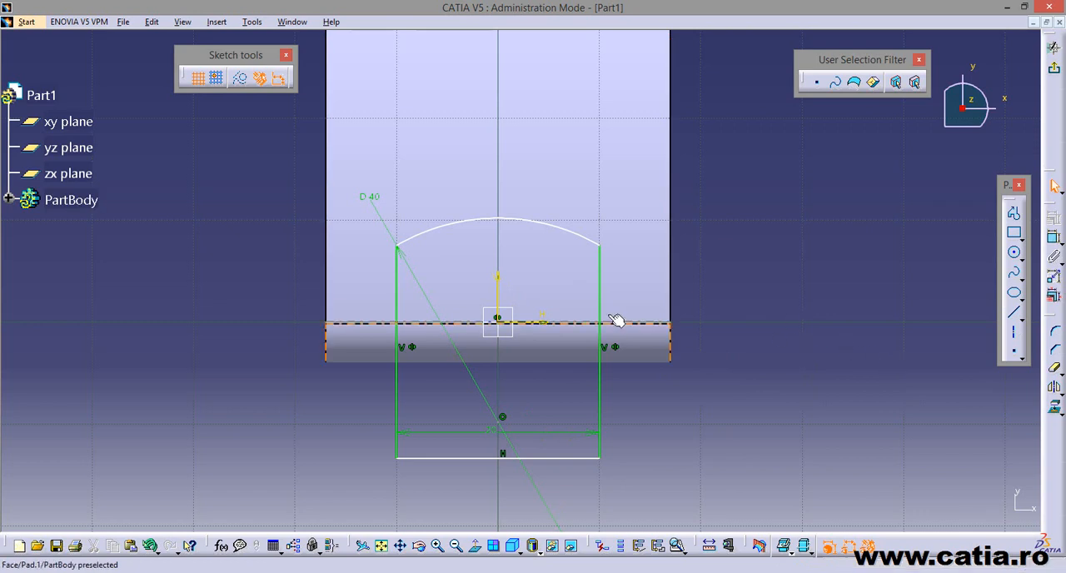
click(1053, 237)
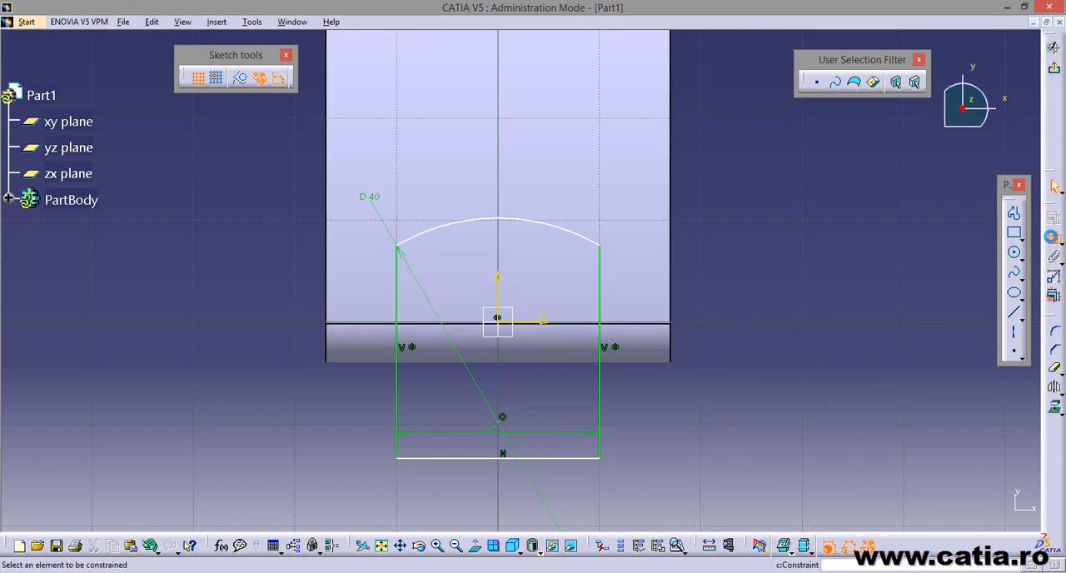
click(502, 219)
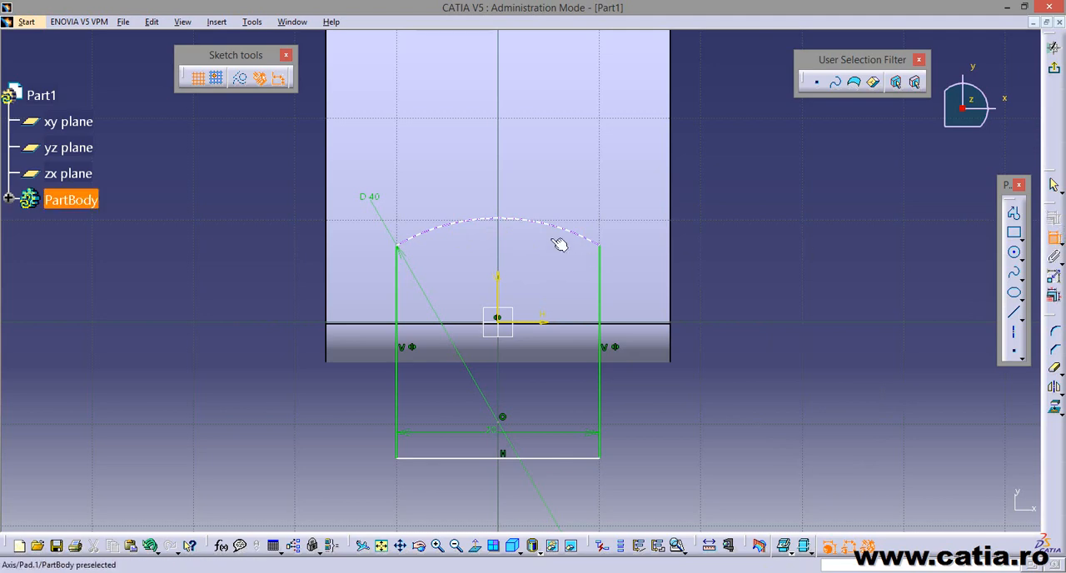
click(507, 221)
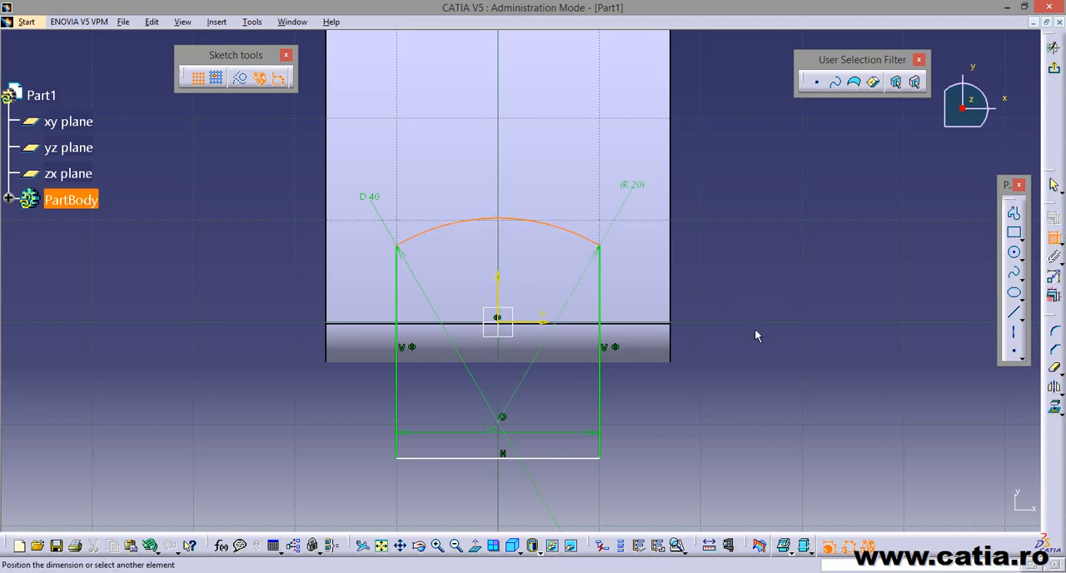
mouse_move(749, 302)
middle_down()
mouse_move(752, 321)
mouse_move(747, 308)
mouse_move(769, 309)
mouse_move(471, 297)
mouse_move(711, 322)
mouse_move(608, 302)
mouse_move(676, 358)
mouse_move(688, 350)
mouse_move(669, 336)
mouse_move(606, 359)
mouse_move(623, 333)
mouse_move(637, 343)
mouse_move(632, 322)
mouse_move(711, 361)
mouse_move(718, 416)
middle_up()
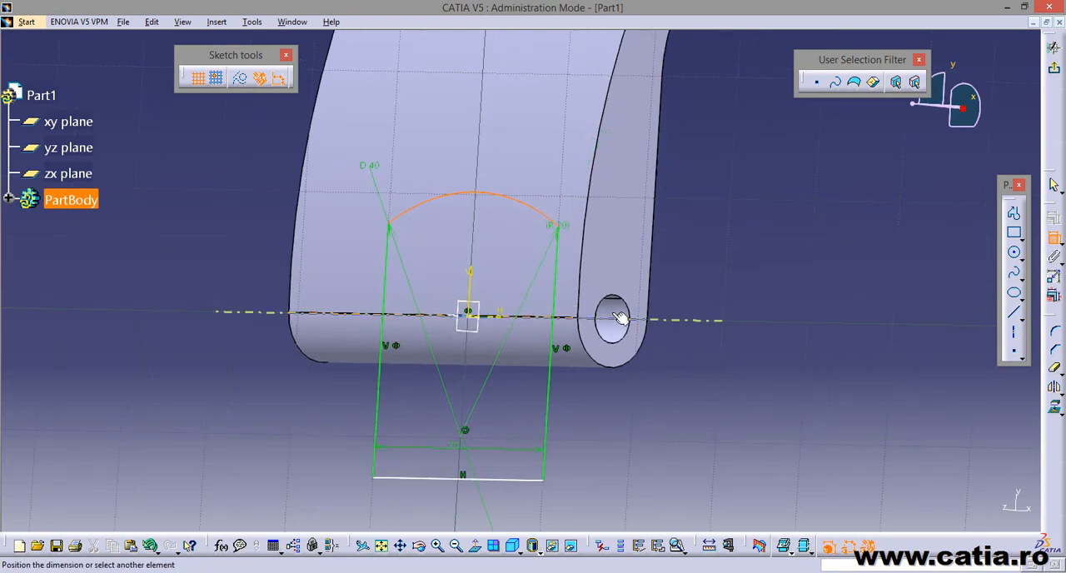
click(616, 314)
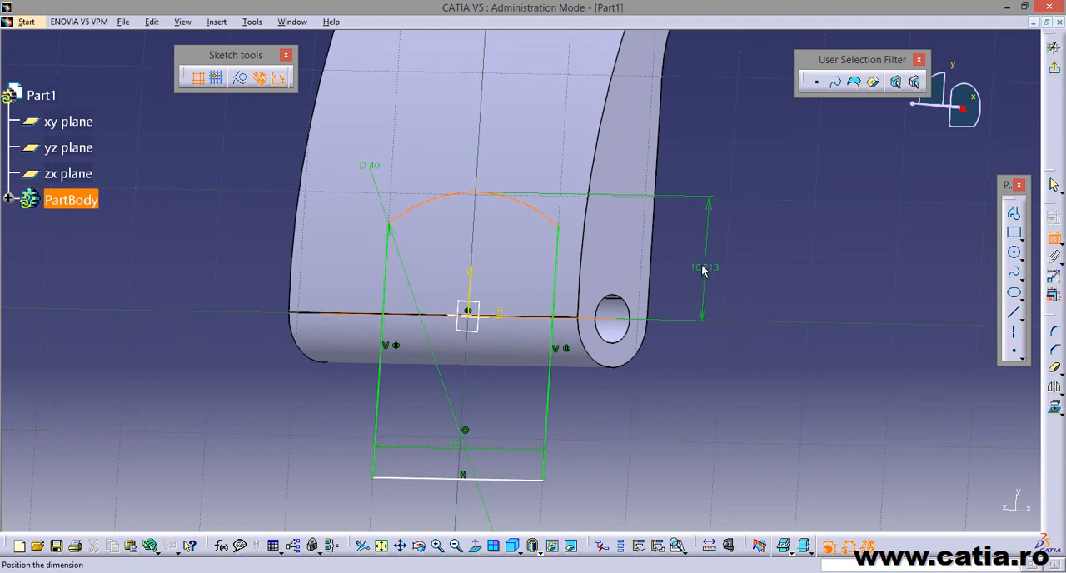
click(702, 269)
double_click(702, 265)
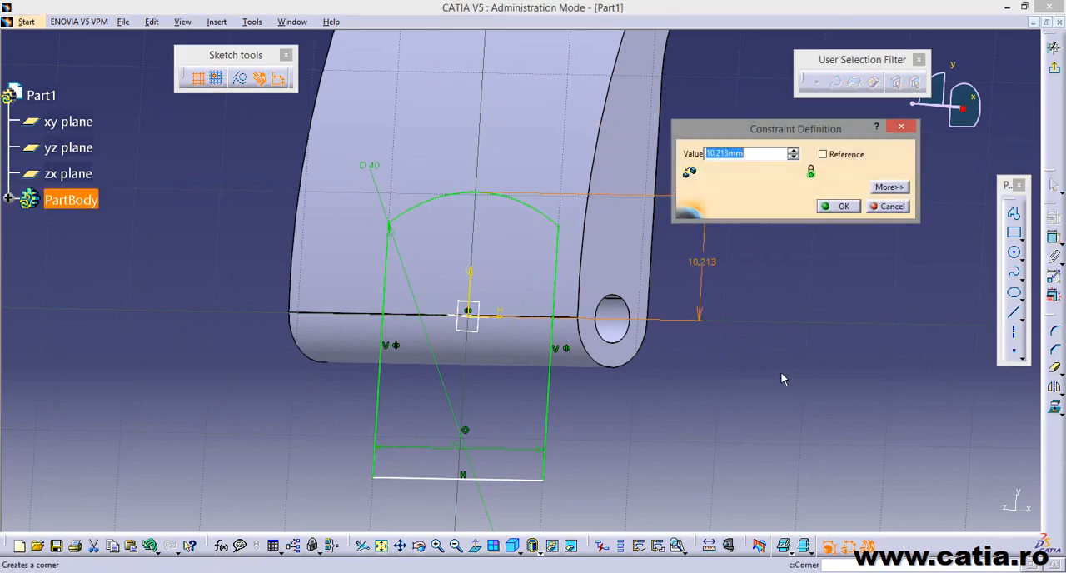
text(7)
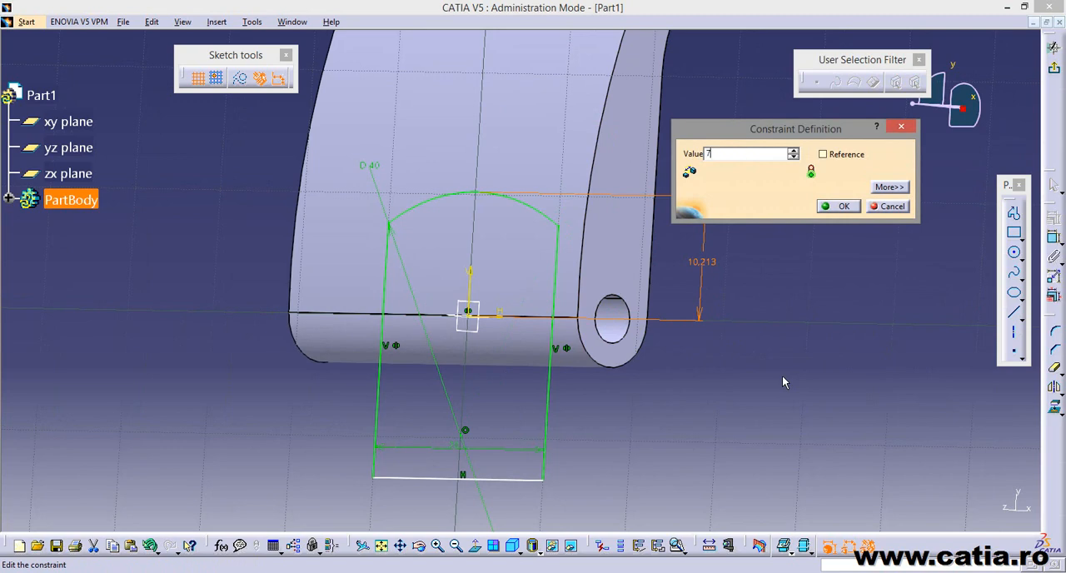
key(Return)
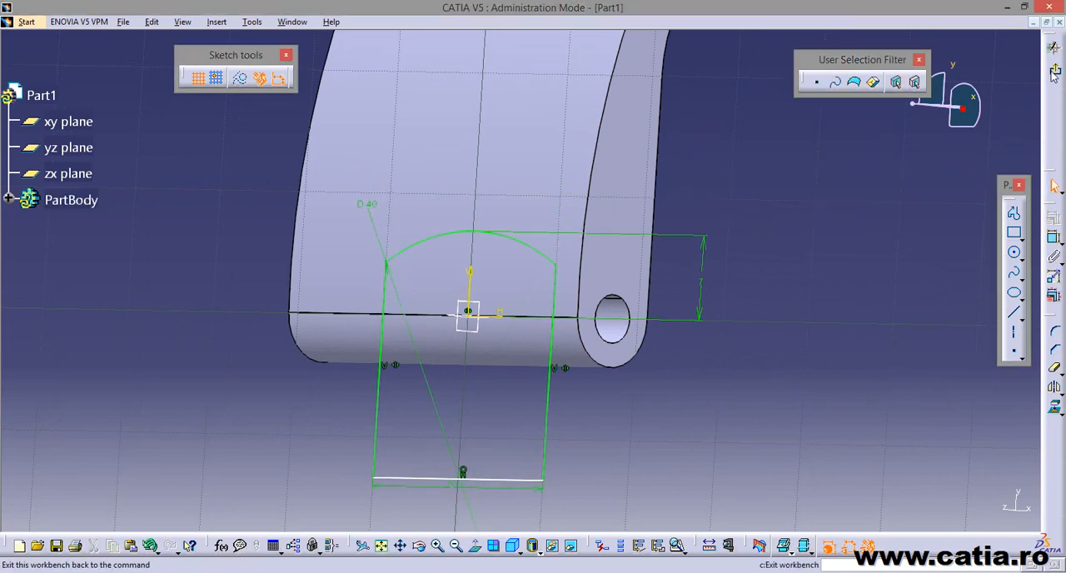
Finish the sketch and cut a pocket from its profile with 17 mm depth and mirrored extent.
click(1054, 73)
mouse_move(849, 281)
middle_down()
mouse_move(669, 408)
mouse_move(607, 291)
mouse_move(672, 375)
mouse_move(728, 336)
mouse_move(716, 341)
middle_up()
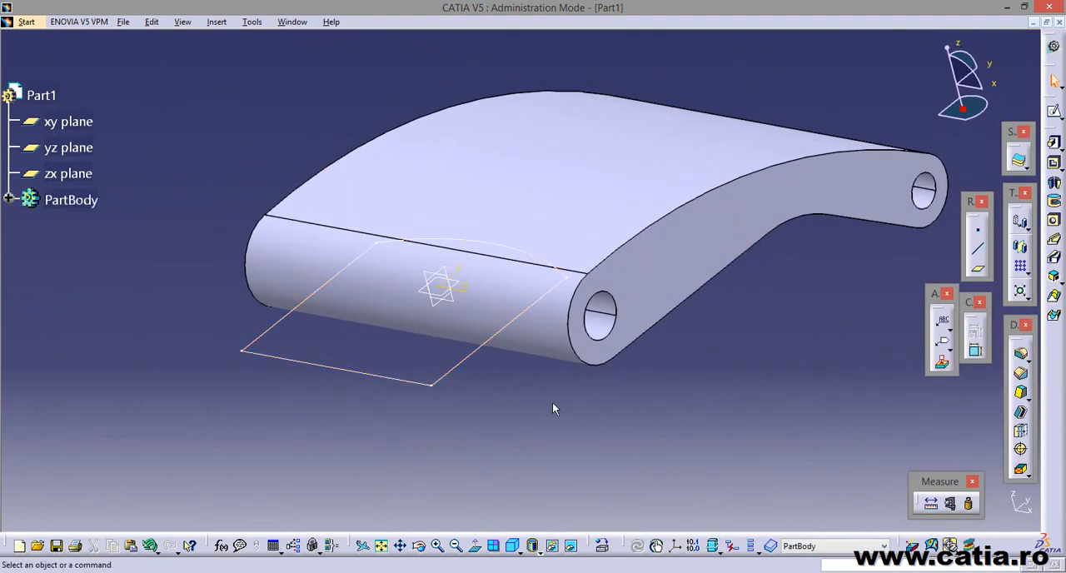
middle_drag(553, 407, 486, 435)
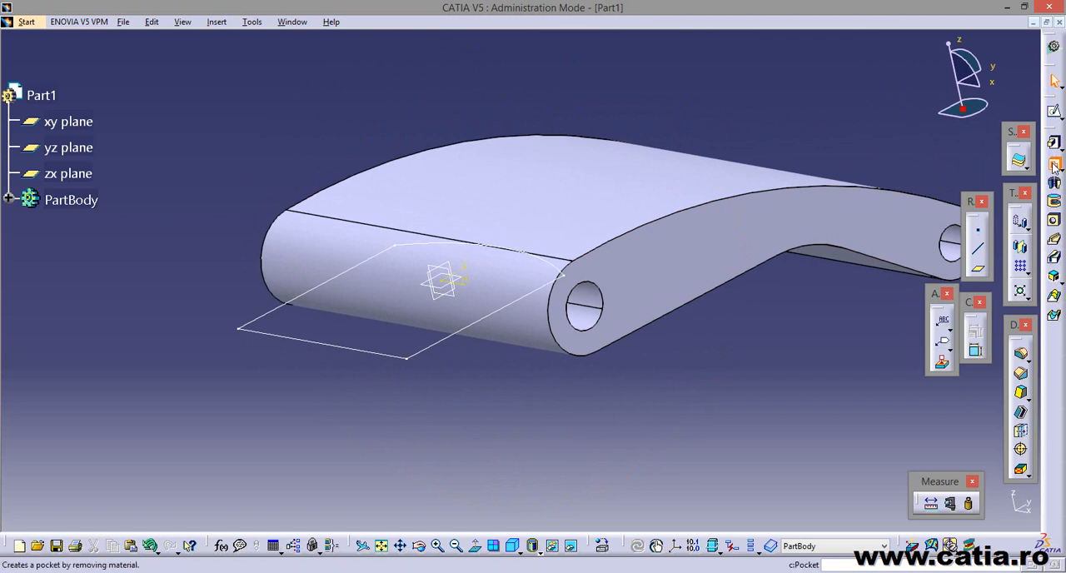
click(1054, 166)
middle_drag(546, 403, 357, 380)
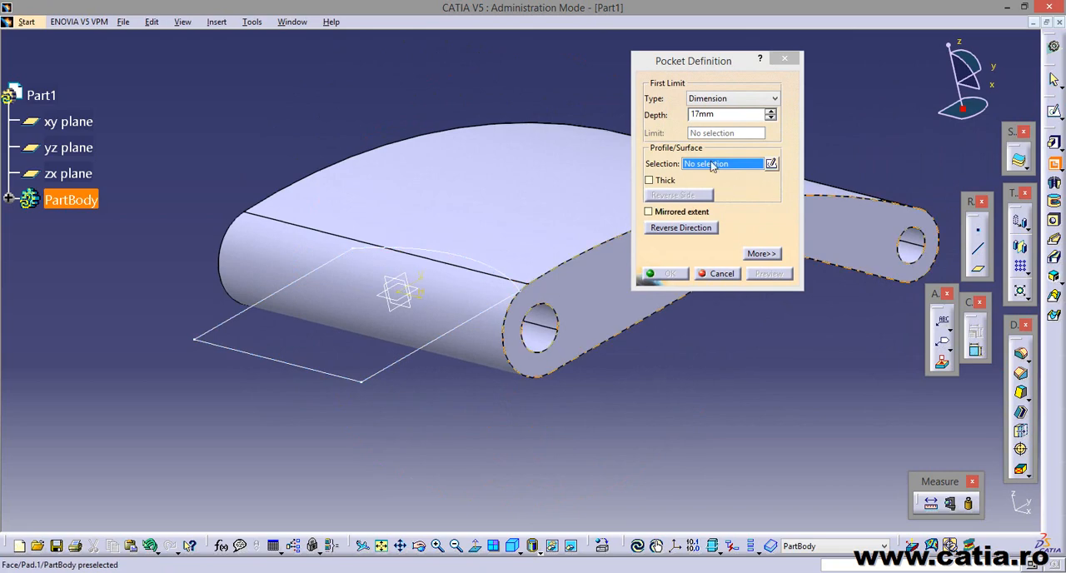
click(401, 358)
middle_drag(683, 431, 653, 413)
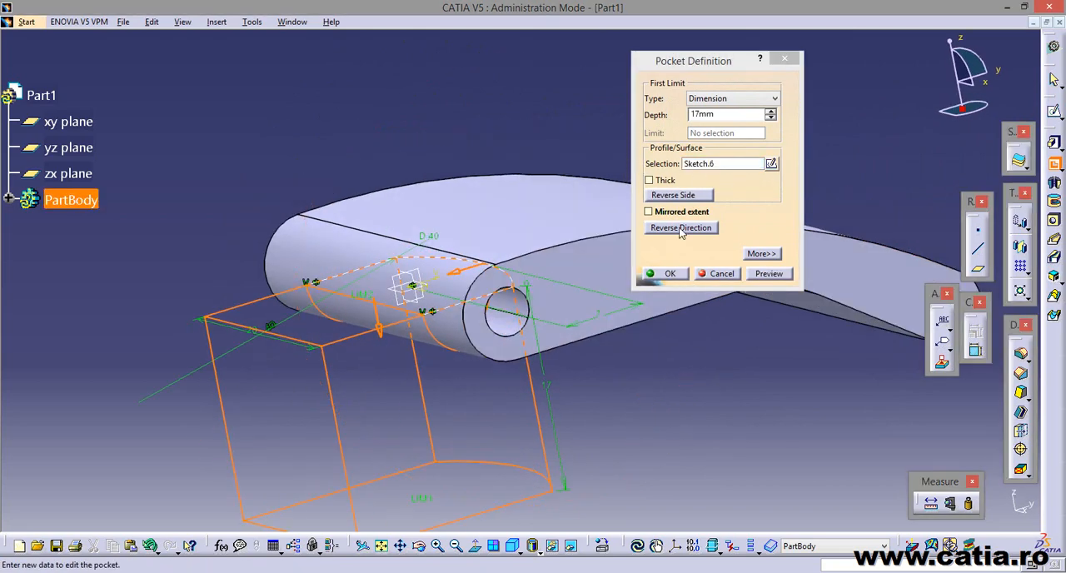
click(680, 212)
mouse_move(628, 376)
middle_down()
mouse_move(605, 312)
mouse_move(668, 397)
mouse_move(734, 437)
mouse_move(542, 265)
mouse_move(663, 334)
middle_up()
click(775, 271)
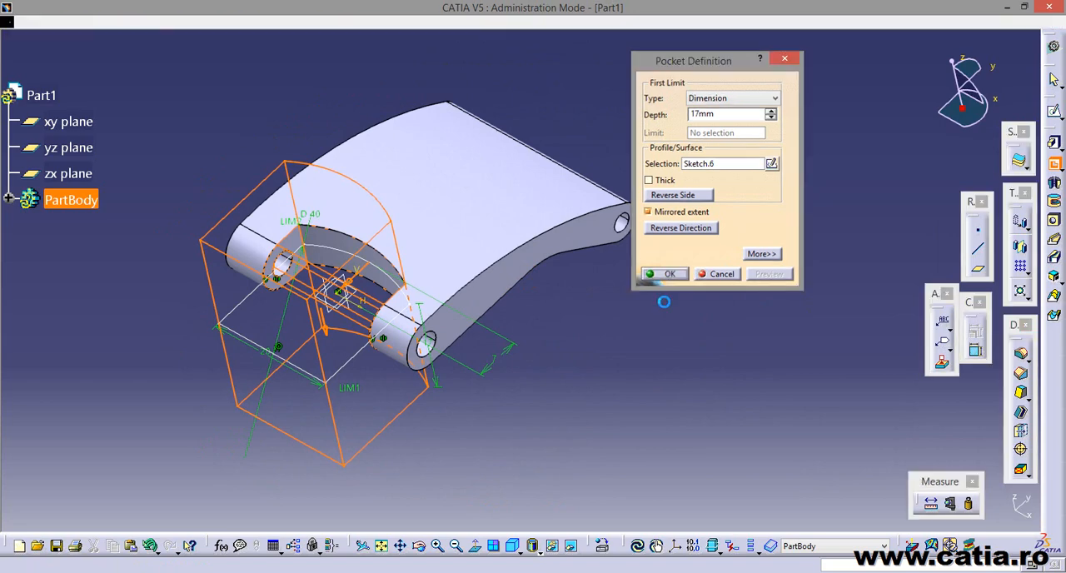
click(666, 273)
mouse_move(364, 353)
middle_down()
mouse_move(516, 386)
mouse_move(496, 376)
middle_up()
Start a sketch on the xy plane and draw a rectangle across the vertical axis, extending past the part's smaller end.
click(483, 313)
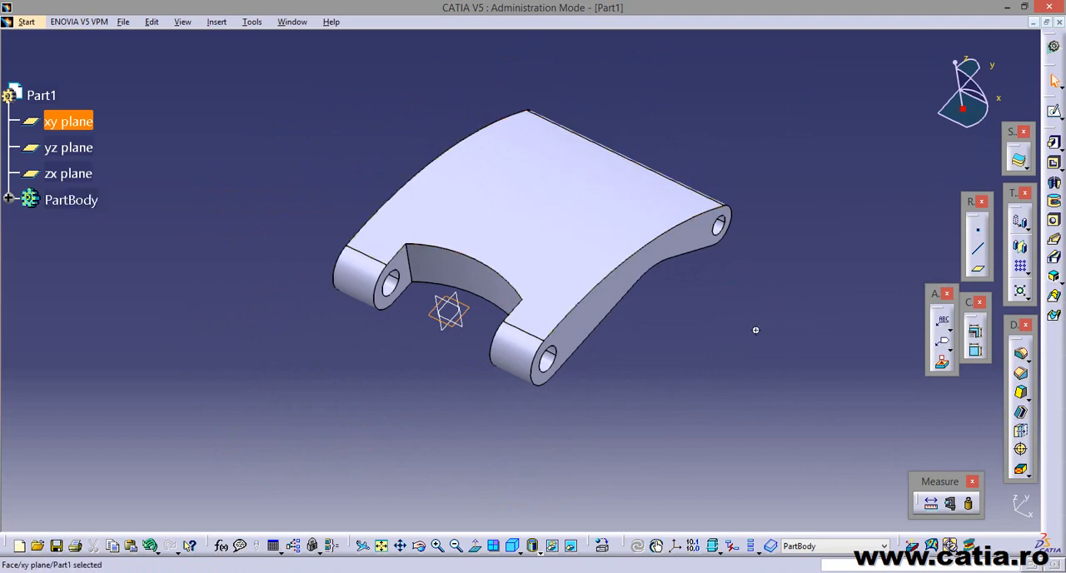
middle_drag(756, 331, 658, 275)
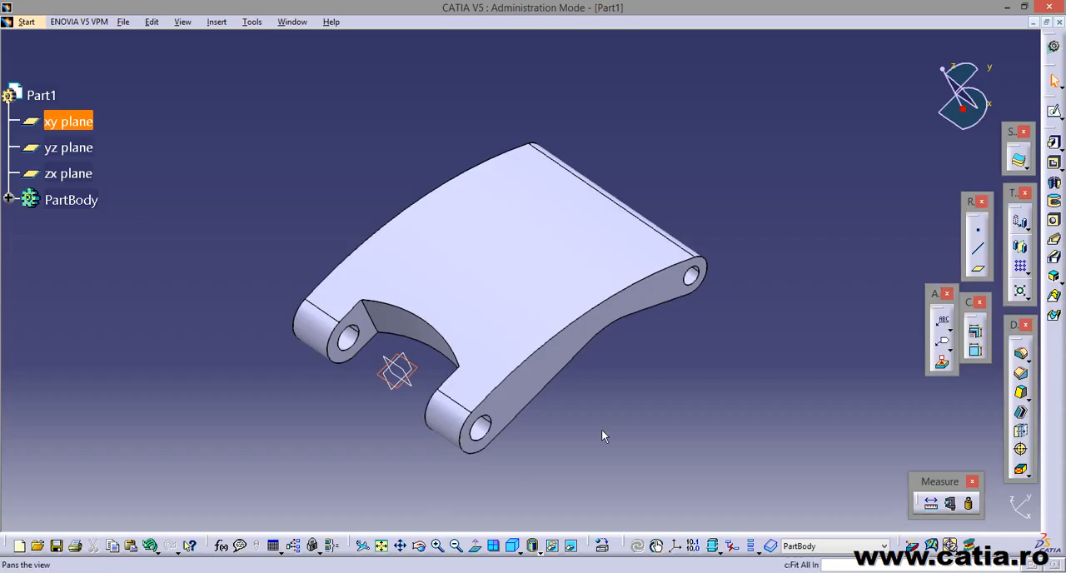
mouse_move(460, 447)
middle_down()
mouse_move(380, 249)
mouse_move(423, 325)
mouse_move(399, 358)
mouse_move(620, 354)
middle_up()
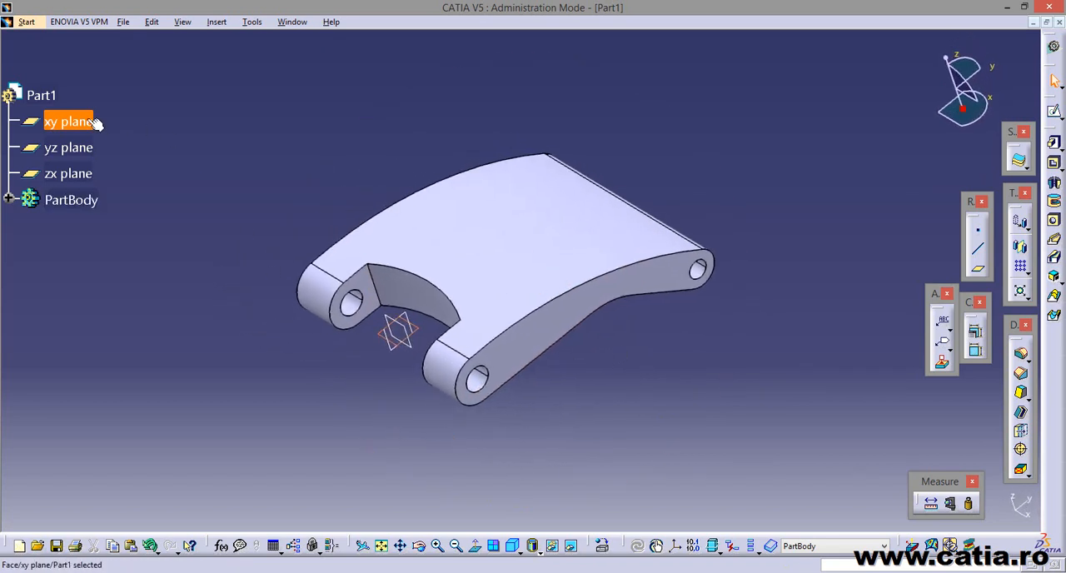
click(1052, 127)
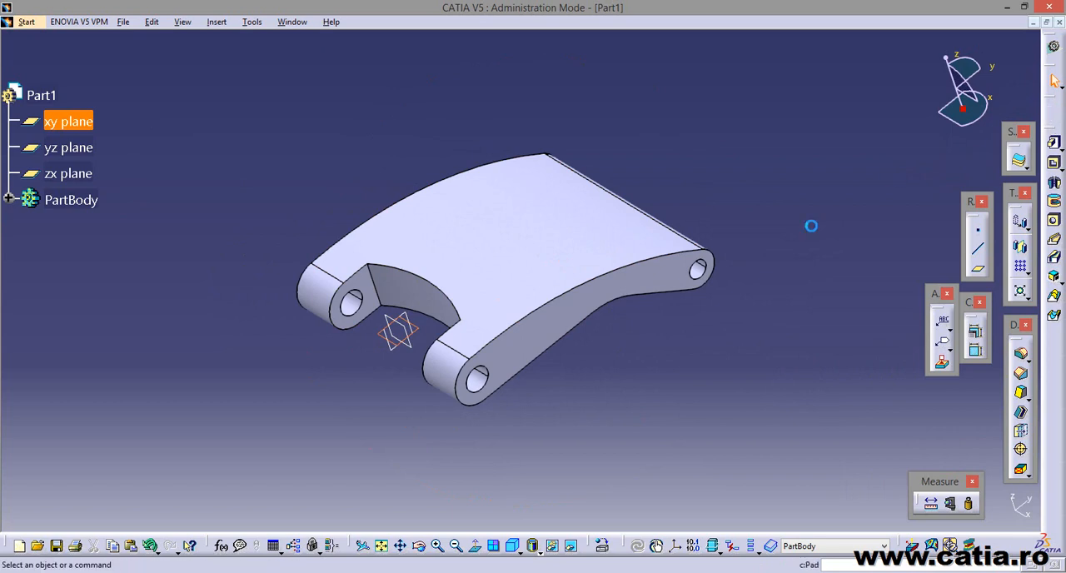
click(1013, 232)
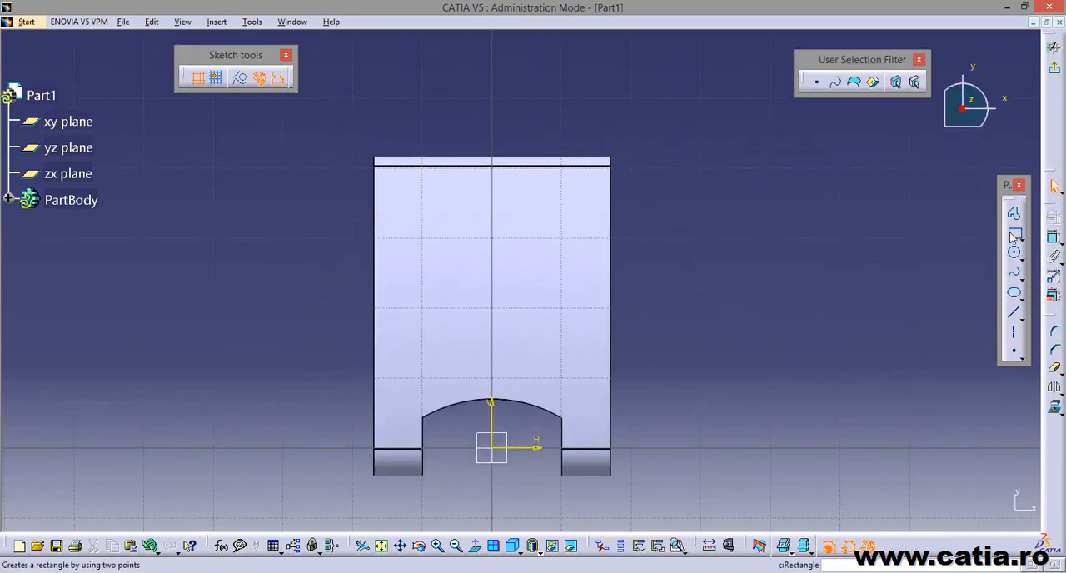
click(432, 125)
click(542, 299)
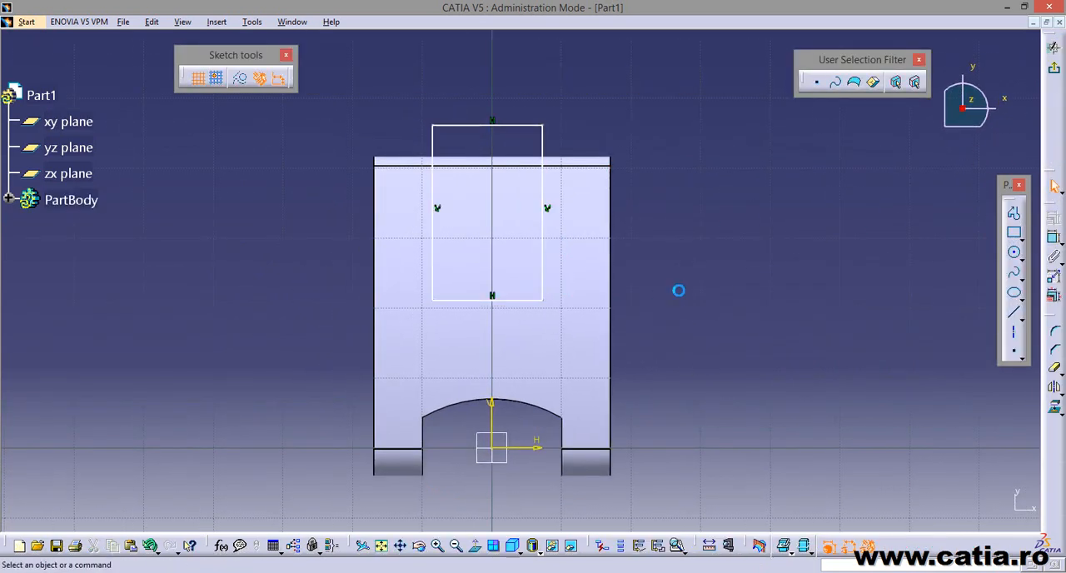
Make the rectangle's two vertical sides symmetric about the sketch's vertical axis.
click(433, 143)
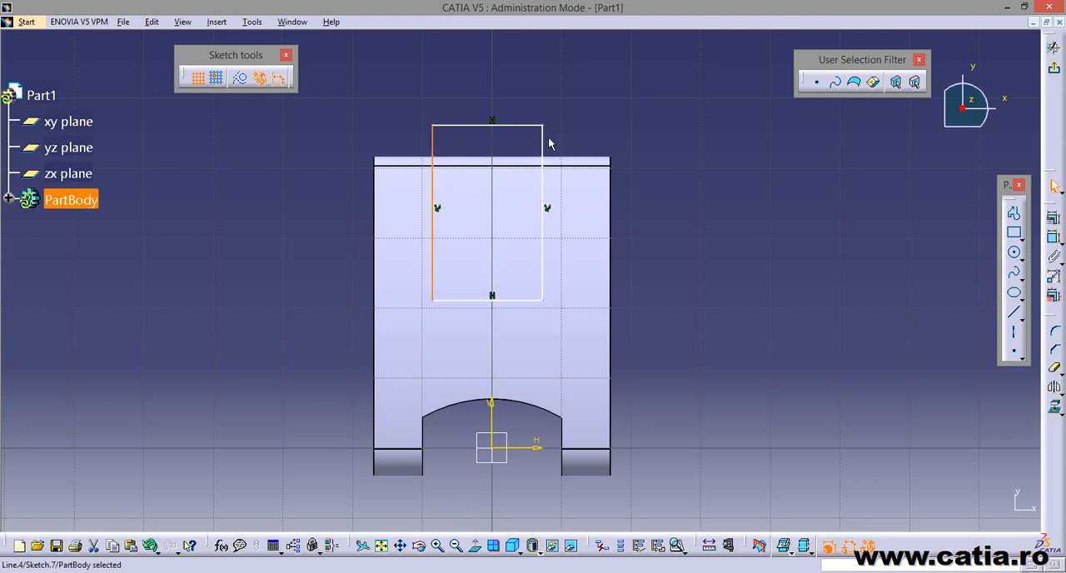
ctrl+click(542, 150)
ctrl+click(492, 429)
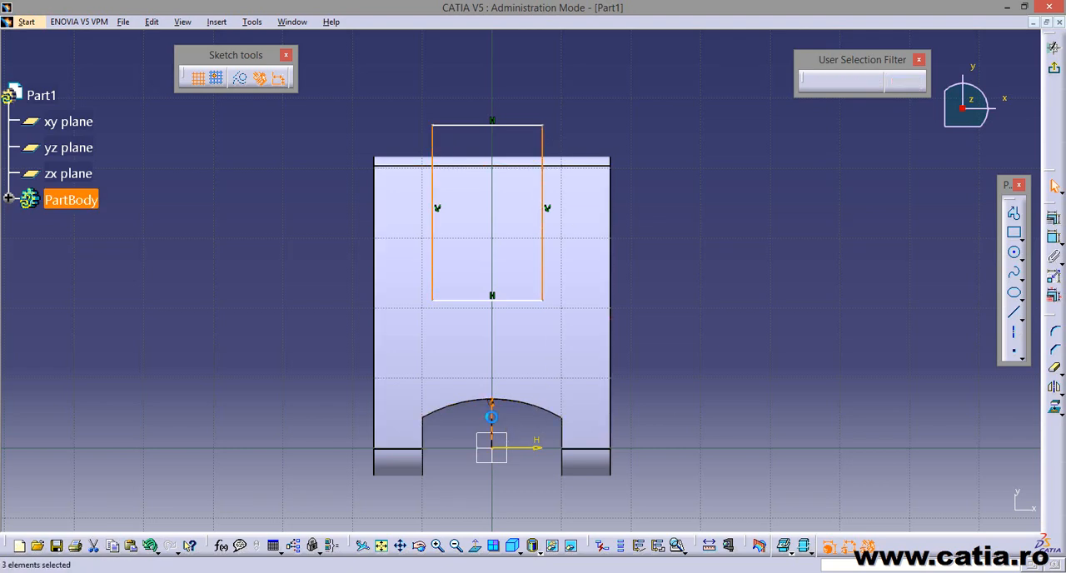
click(1054, 216)
click(749, 285)
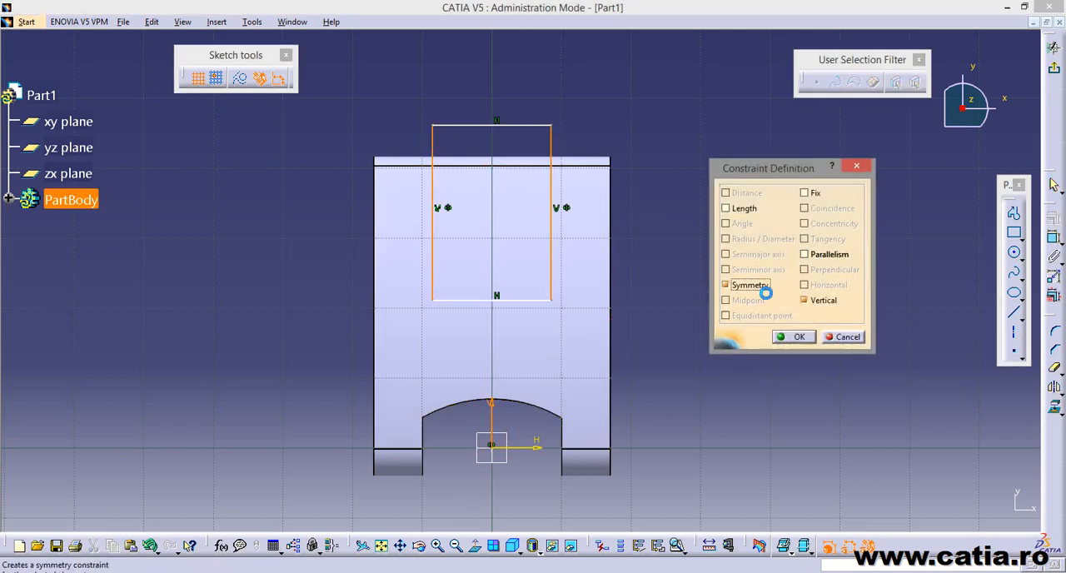
click(797, 336)
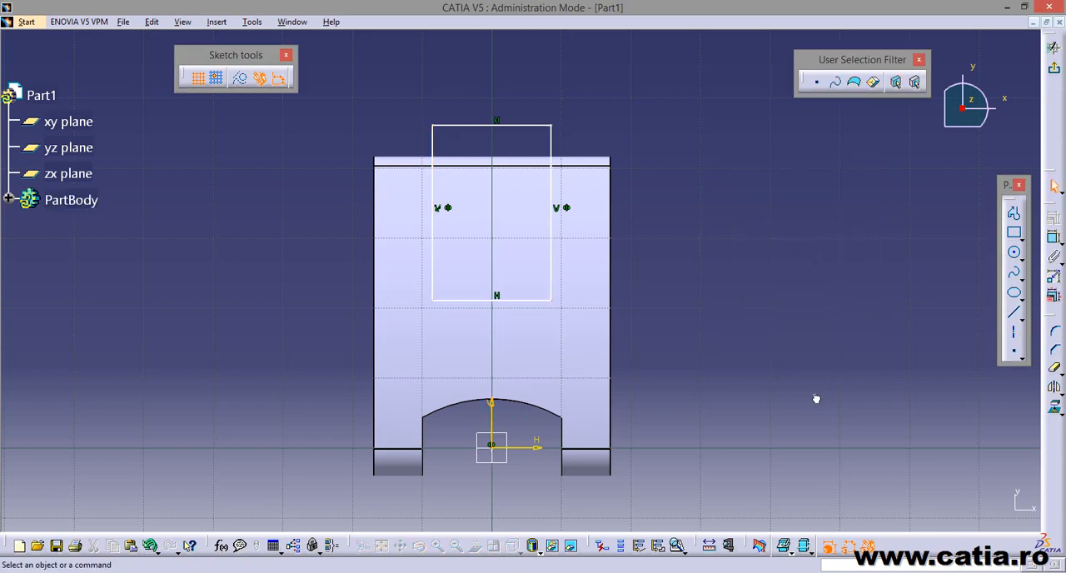
Dimension the distance between the rectangle's two vertical sides and set it to 16 mm.
click(1054, 238)
click(432, 146)
click(550, 147)
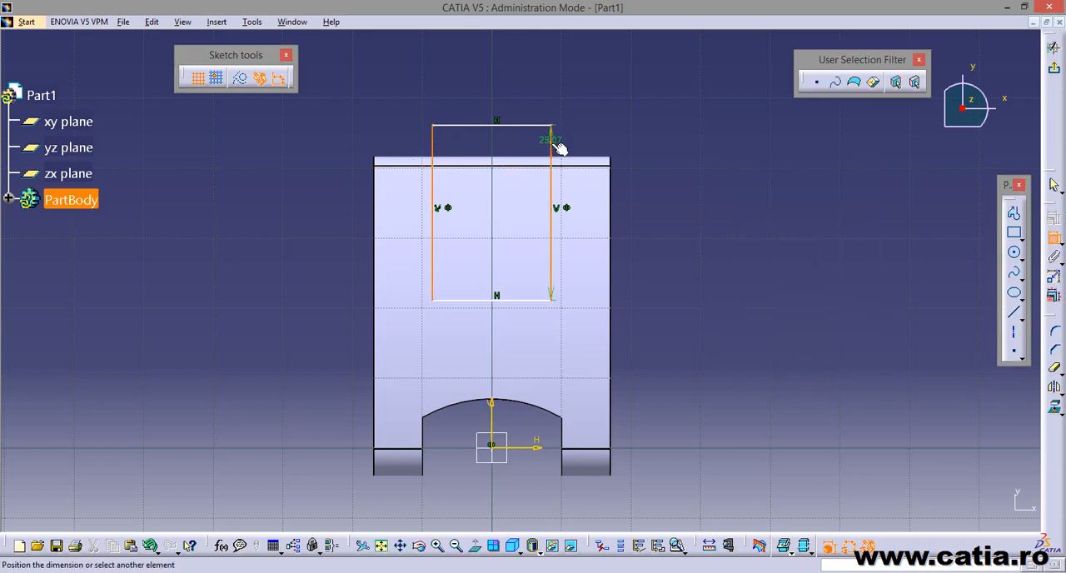
click(512, 77)
double_click(512, 73)
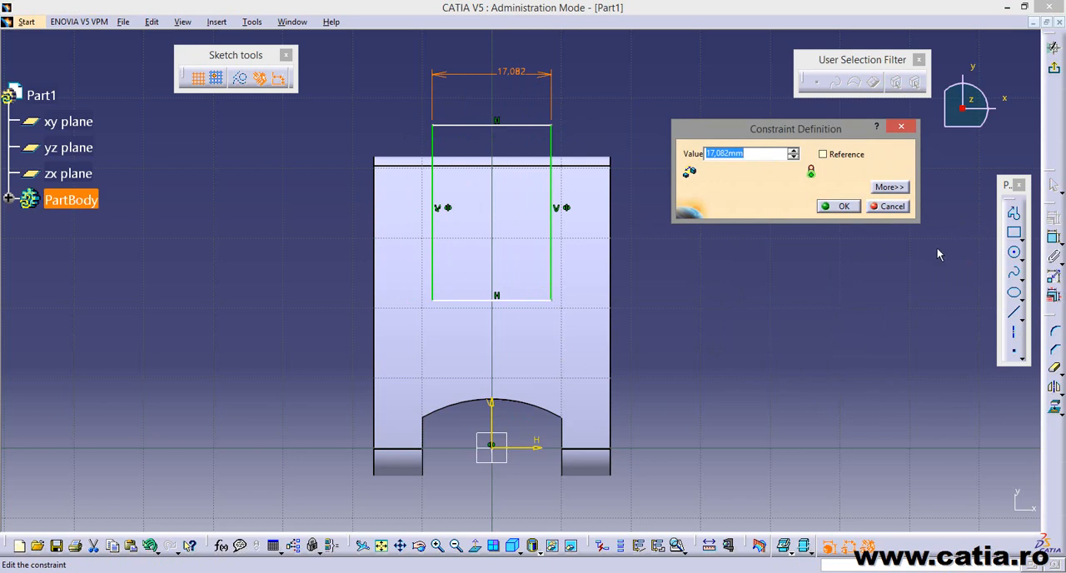
text(16)
key(Return)
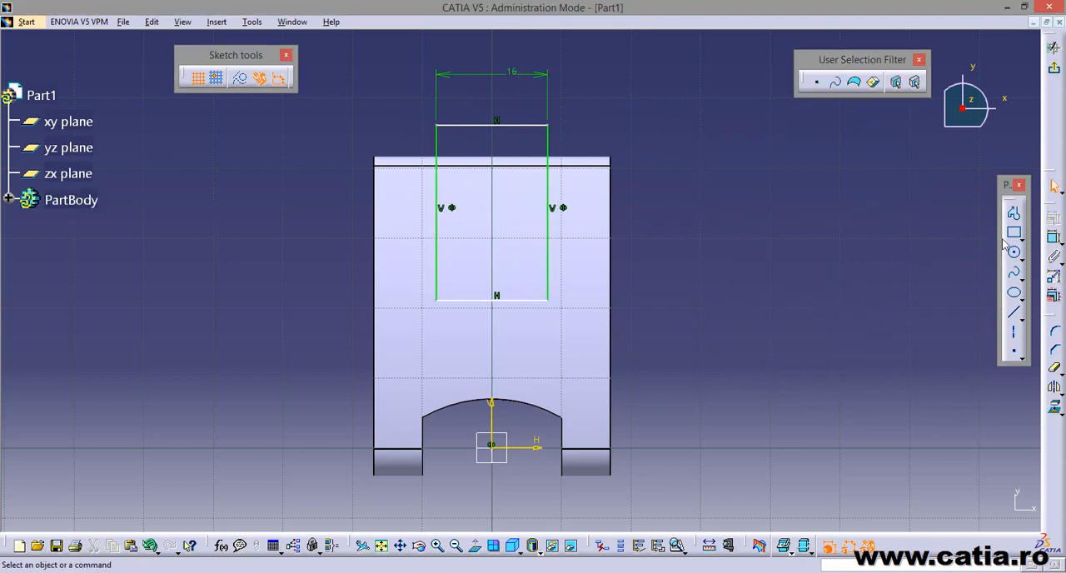
Dimension the distance from the rectangle's lower side to the axis of the larger end's hole and set it to 18 mm.
click(1053, 238)
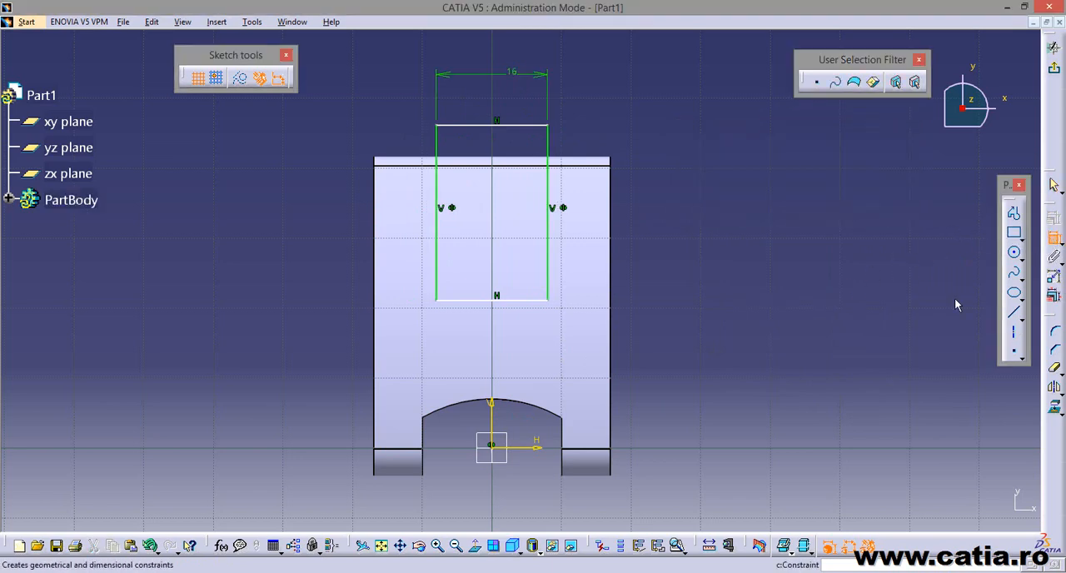
click(489, 303)
mouse_move(714, 432)
middle_down()
mouse_move(683, 337)
mouse_move(594, 405)
mouse_move(550, 360)
mouse_move(652, 205)
middle_up()
click(572, 375)
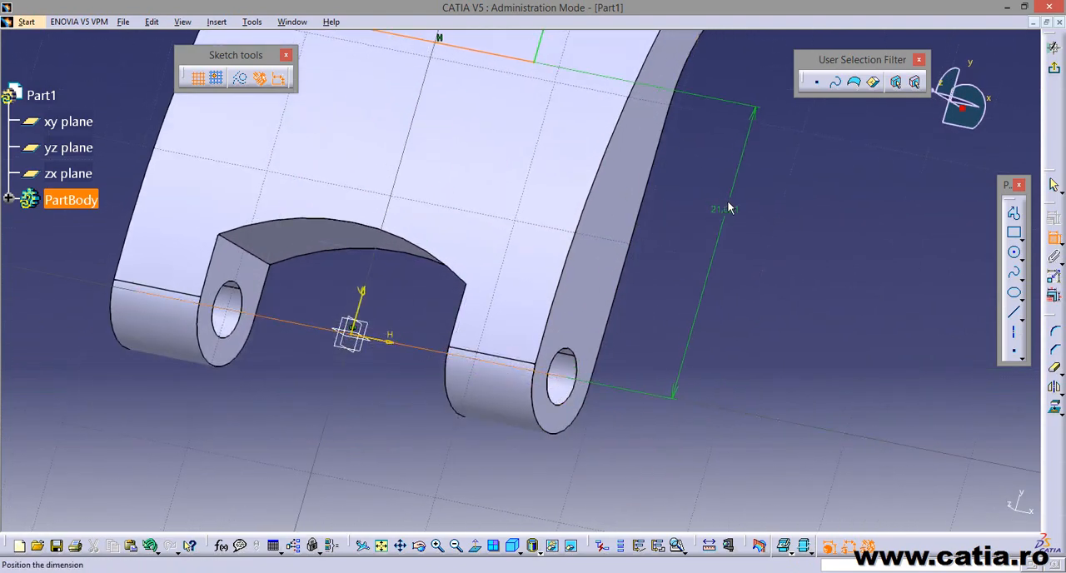
middle_drag(727, 206, 702, 290)
click(704, 293)
double_click(708, 297)
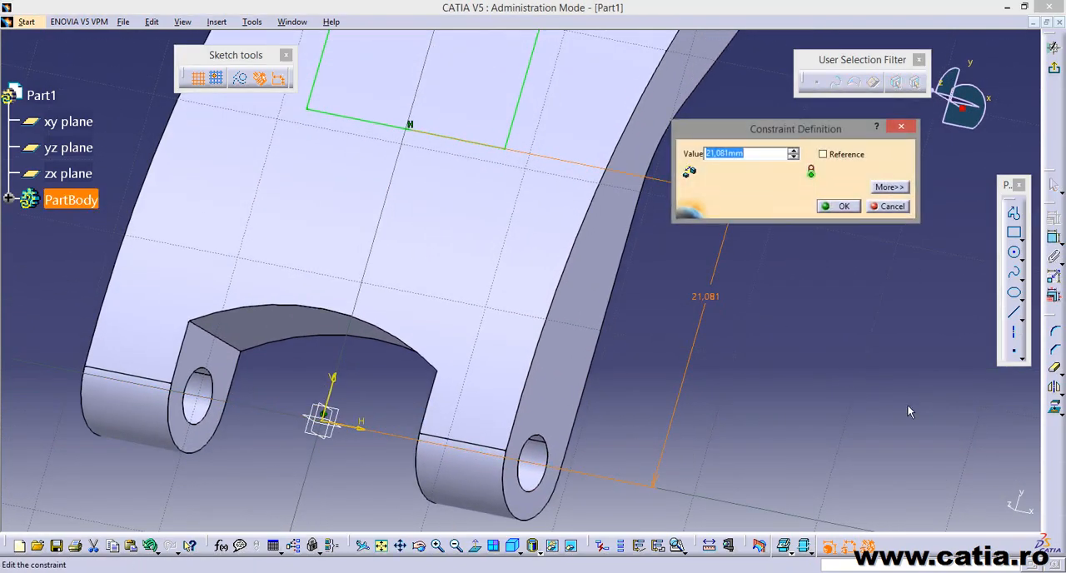
text(12+6)
key(Return)
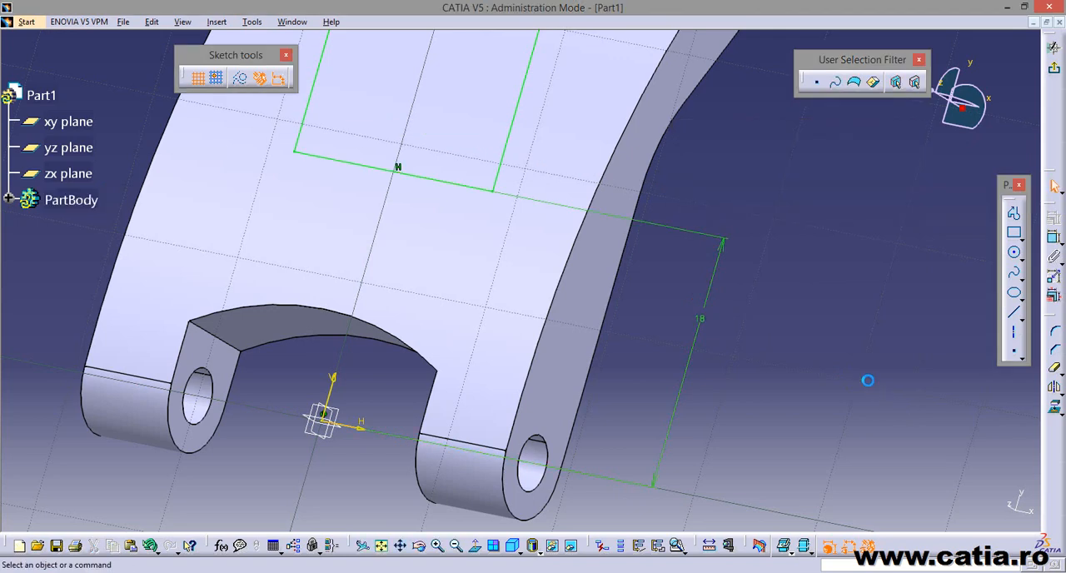
Round the rectangle's two lower corners with sketch corners of about 8 mm and 7 mm radius, trimming the sides.
mouse_move(526, 373)
middle_down()
mouse_move(599, 385)
mouse_move(611, 457)
middle_up()
mouse_move(466, 366)
middle_down()
mouse_move(455, 374)
mouse_move(459, 396)
mouse_move(486, 324)
mouse_move(476, 383)
mouse_move(484, 441)
middle_up()
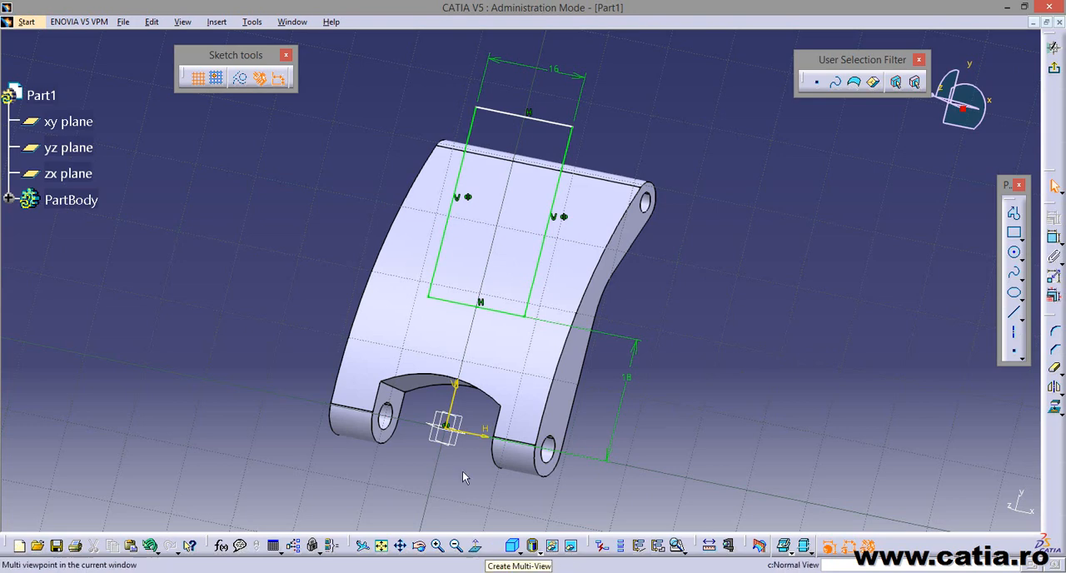
click(476, 546)
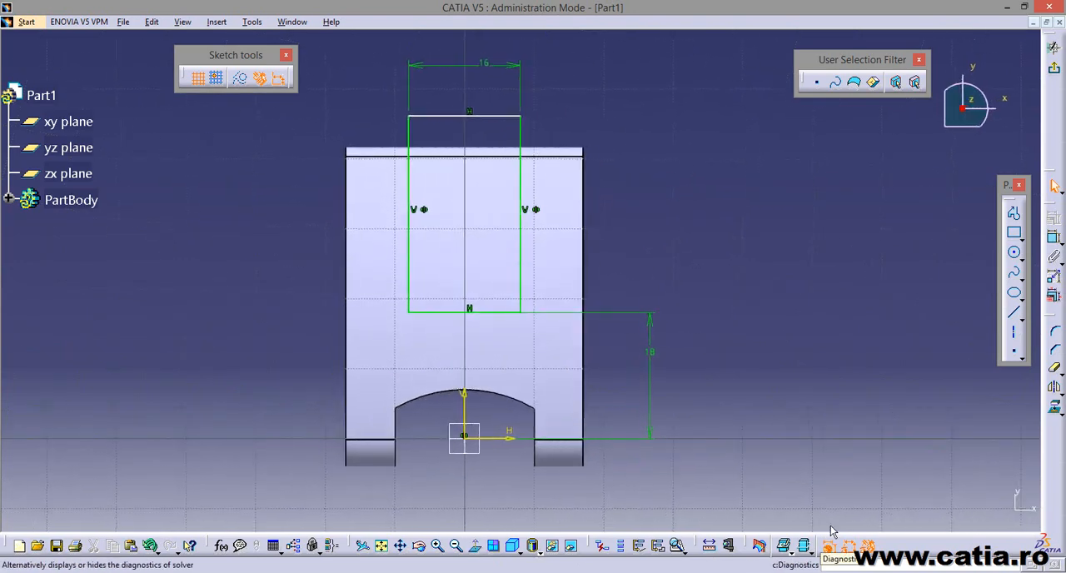
mouse_move(774, 293)
middle_down()
mouse_move(813, 286)
mouse_move(816, 266)
mouse_move(818, 287)
middle_up()
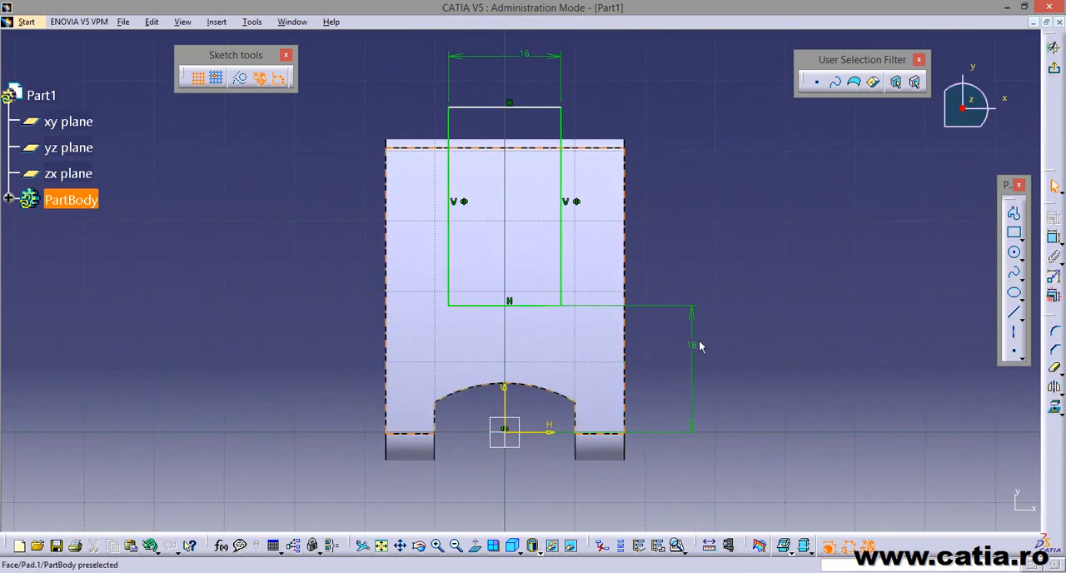
click(1055, 333)
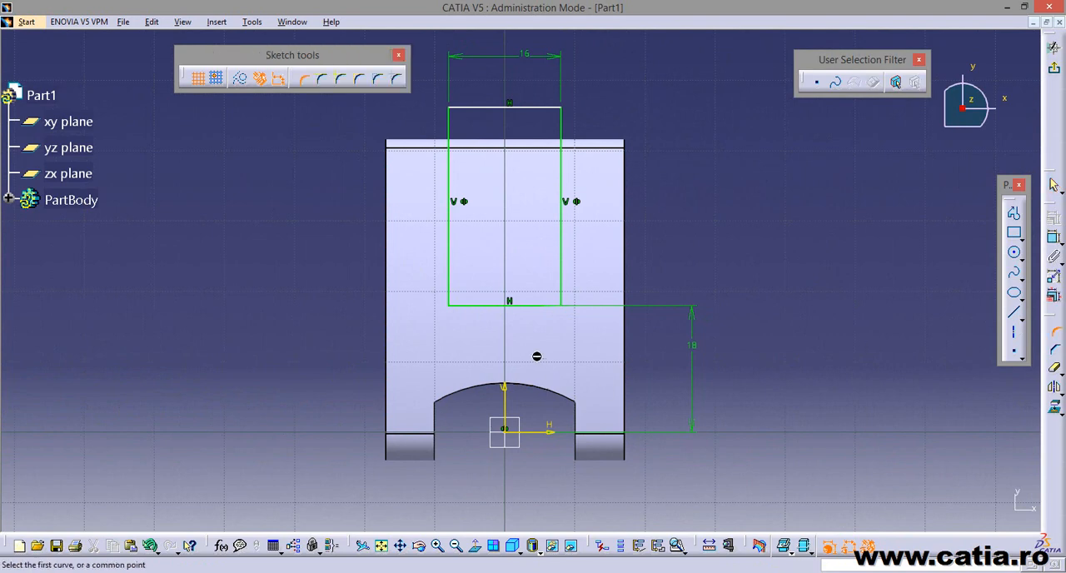
click(450, 282)
click(474, 305)
click(474, 295)
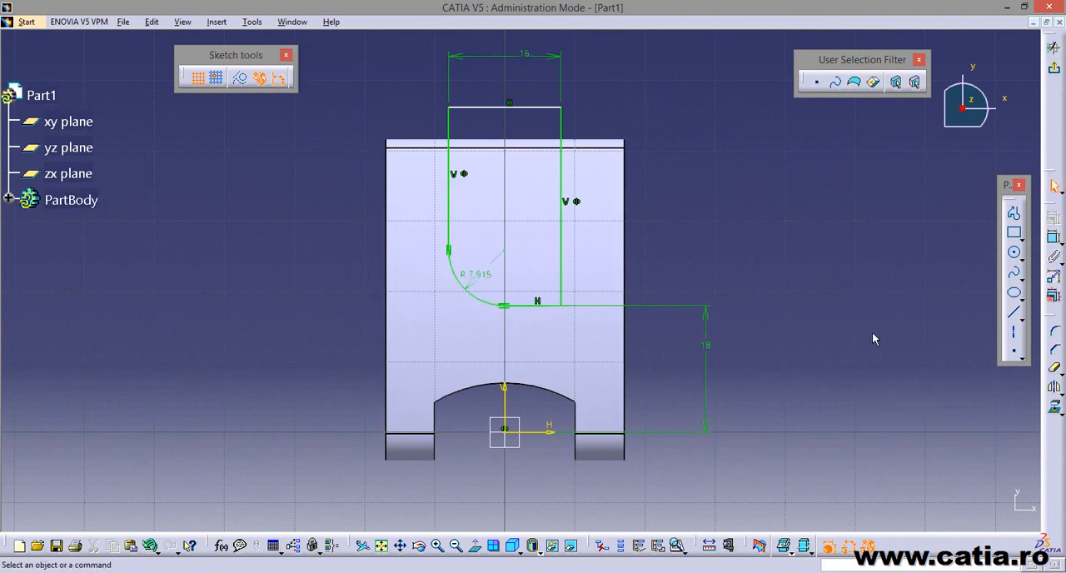
click(1055, 332)
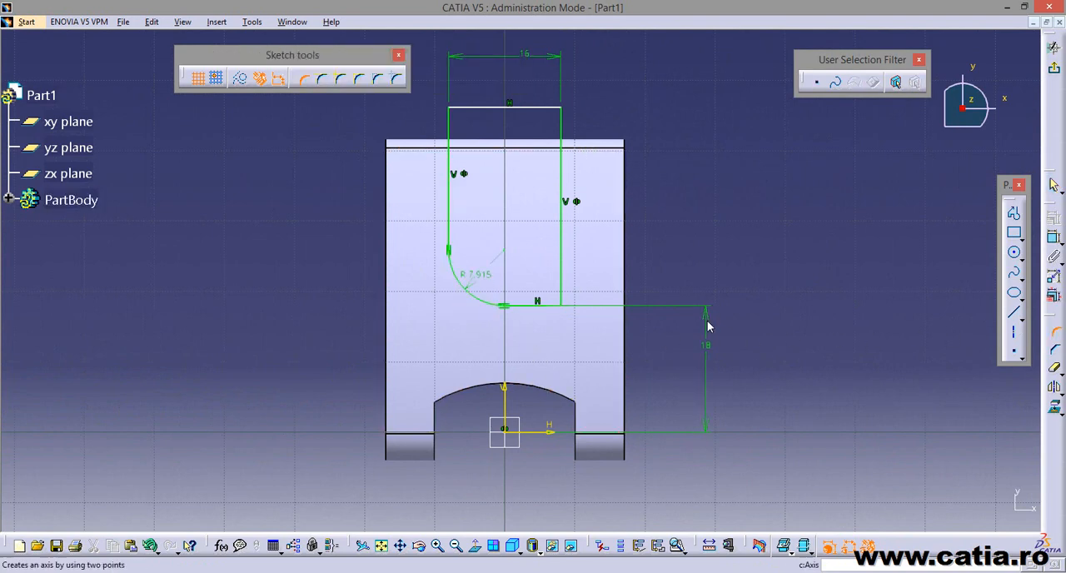
click(551, 305)
click(563, 289)
click(553, 285)
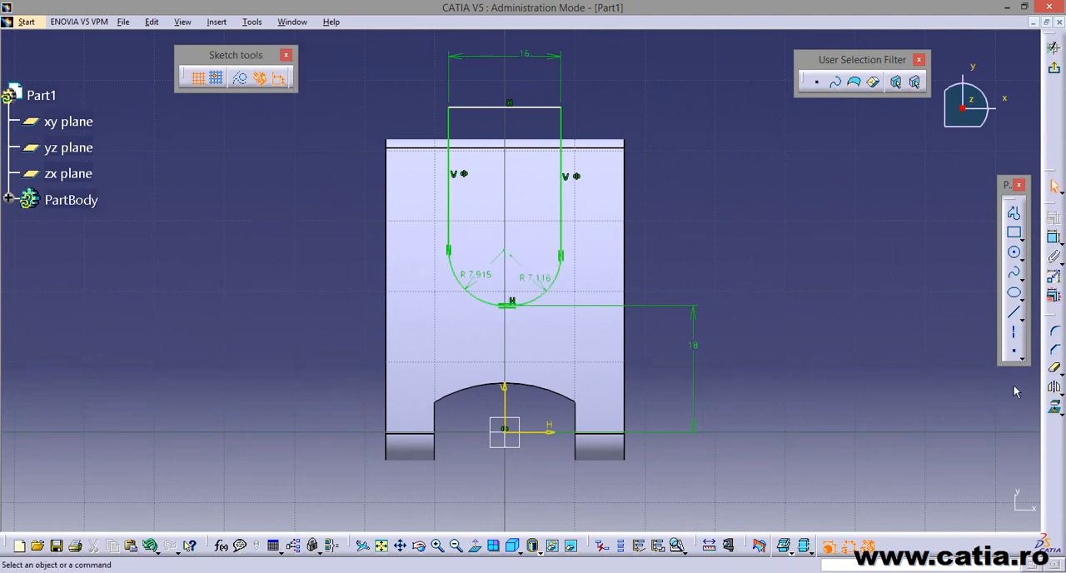
Set the radius of both lower corners of the slot profile to 5 mm.
double_click(471, 271)
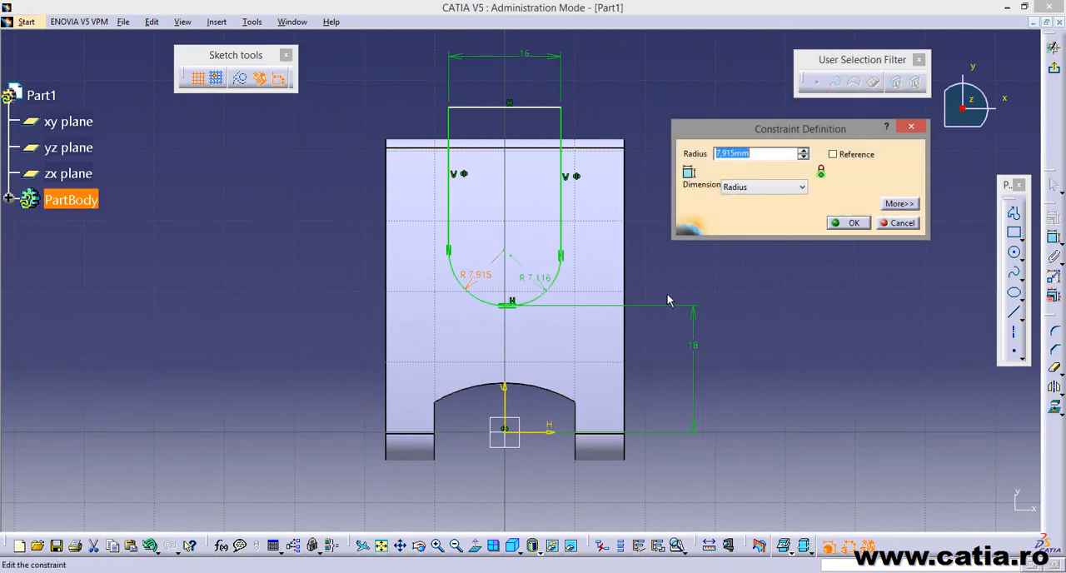
text(5)
key(Return)
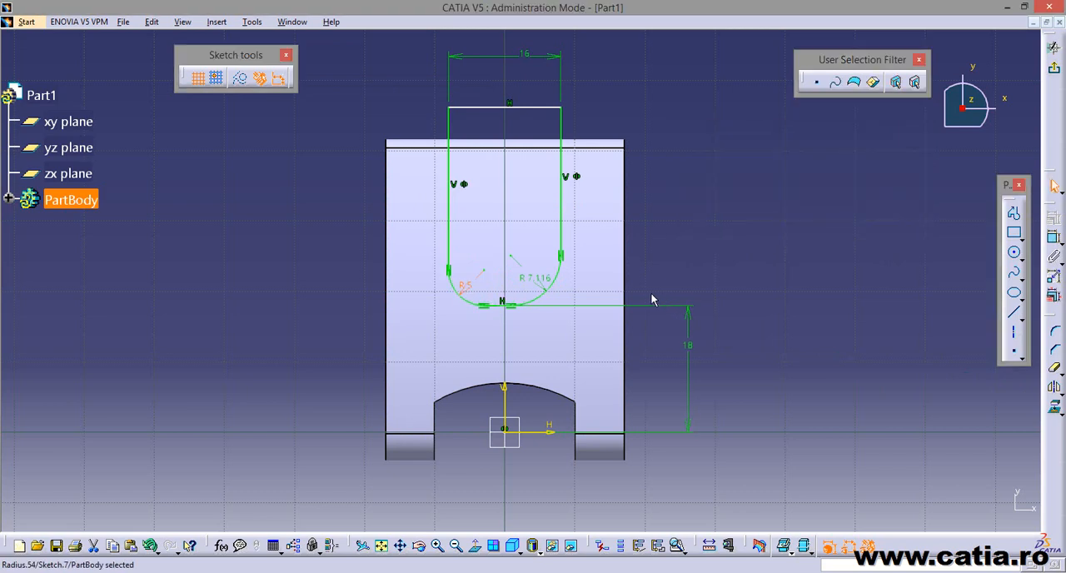
click(539, 278)
double_click(539, 278)
text(5)
key(Return)
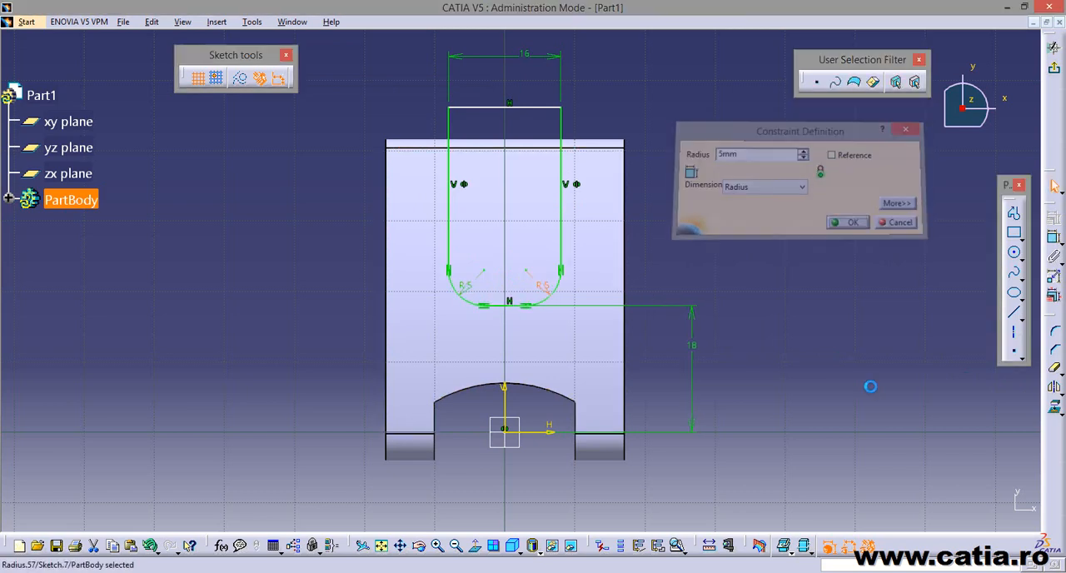
click(789, 343)
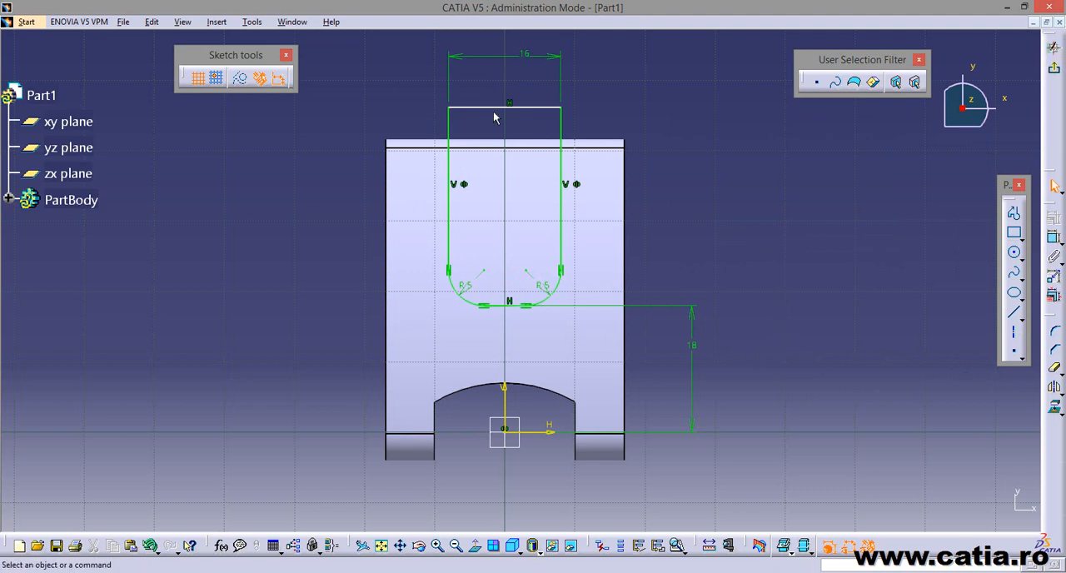
Test the freedom of the profile's upper side by moving it, leaving it further beyond the part's smaller end.
mouse_move(537, 108)
mouse_down()
mouse_move(538, 131)
mouse_move(545, 110)
mouse_move(512, 152)
mouse_move(555, 124)
mouse_up()
click(662, 106)
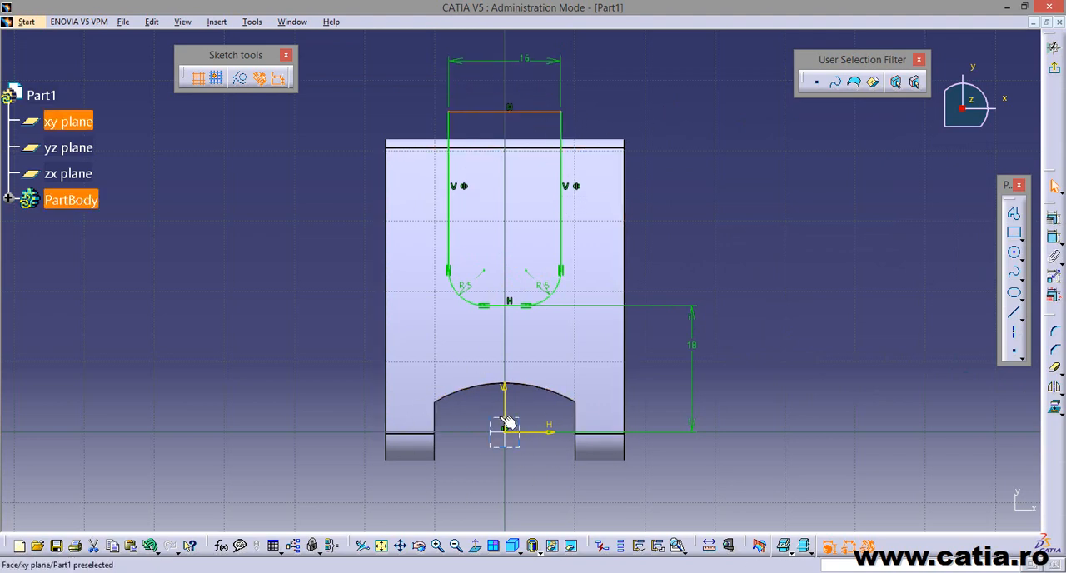
click(544, 122)
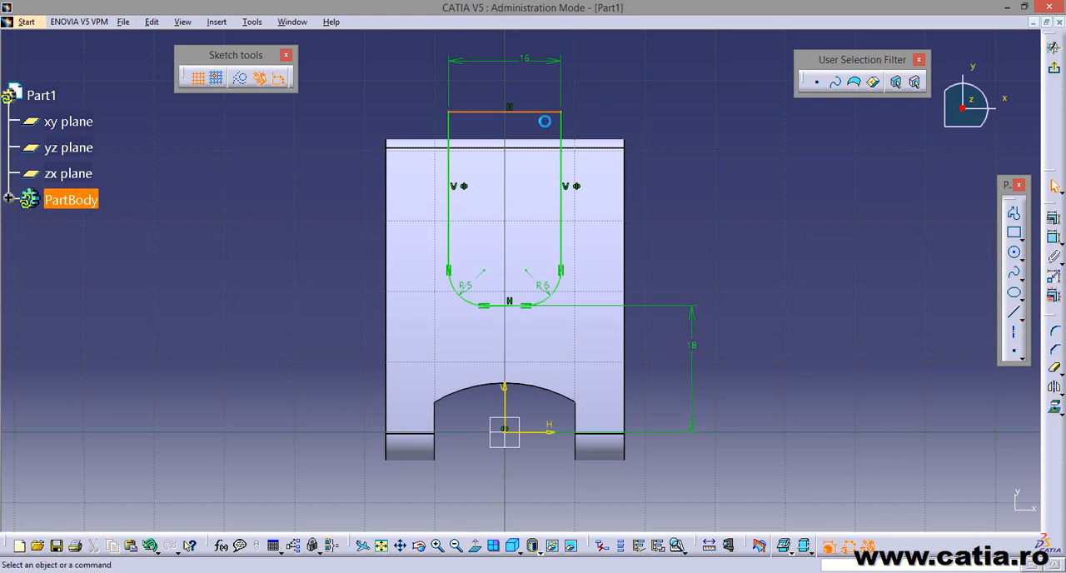
mouse_move(552, 117)
mouse_down()
mouse_move(542, 86)
mouse_move(542, 100)
mouse_up()
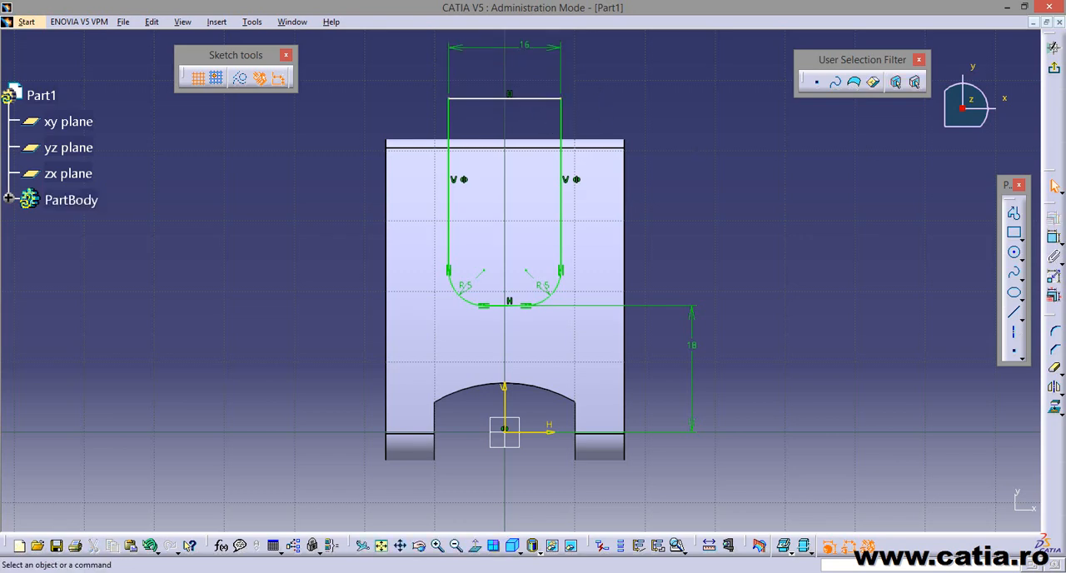
Finish the sketch and start a pocket from the slot profile with mirrored extent.
click(1054, 70)
mouse_move(756, 369)
middle_down()
mouse_move(678, 388)
mouse_move(497, 275)
mouse_move(547, 326)
mouse_move(483, 321)
mouse_move(538, 305)
mouse_move(357, 333)
middle_up()
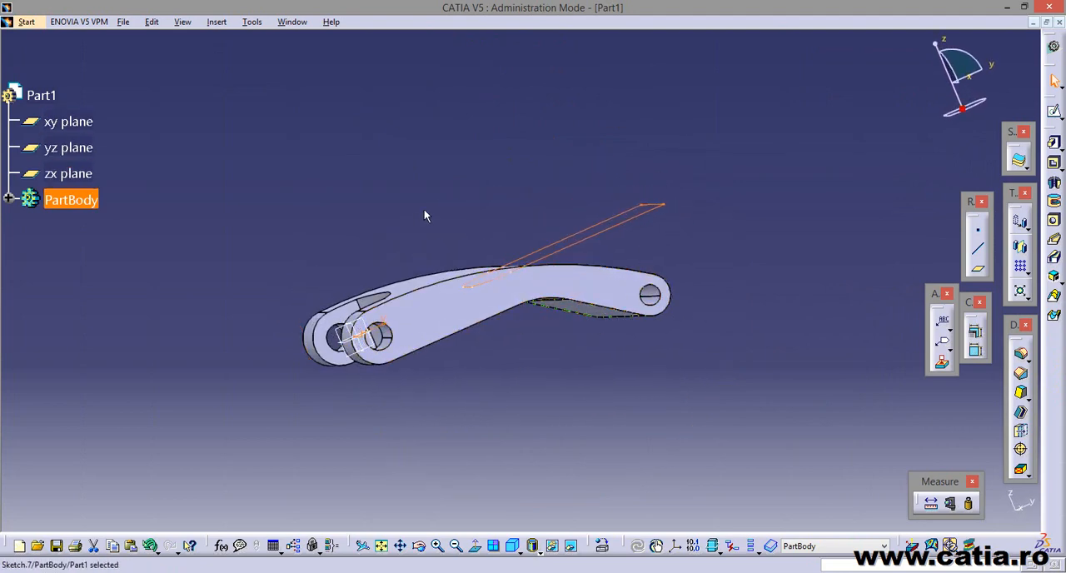
middle_drag(423, 209, 541, 329)
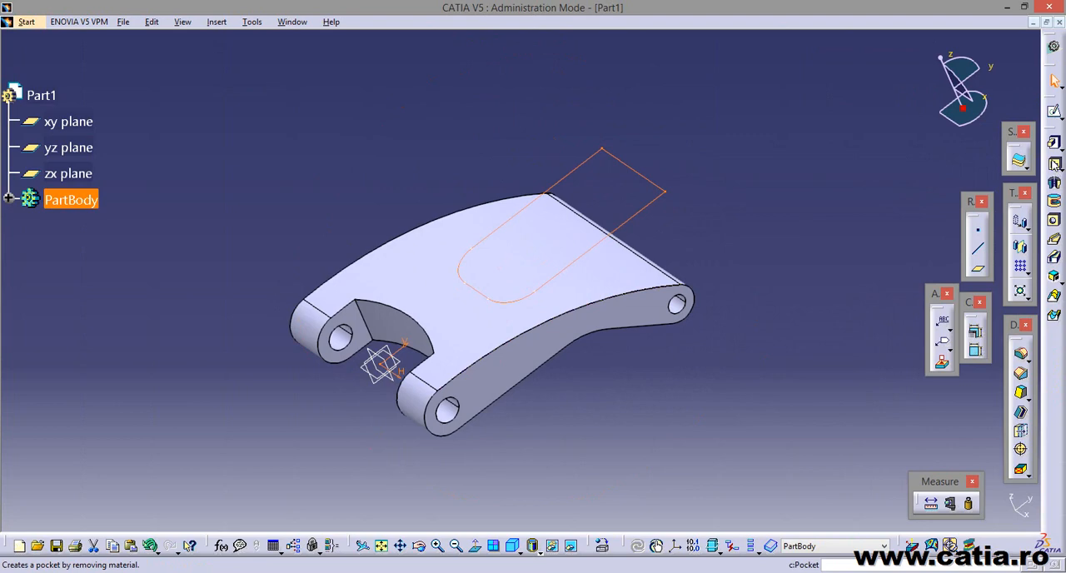
click(1054, 164)
middle_drag(702, 374, 644, 364)
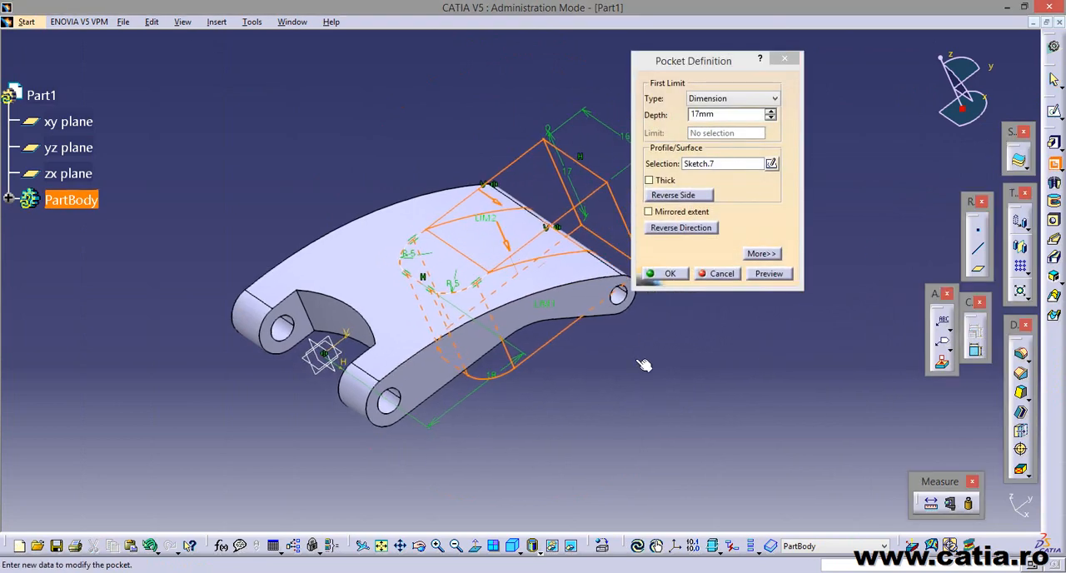
click(649, 212)
middle_drag(648, 218, 656, 328)
middle_drag(507, 383, 629, 391)
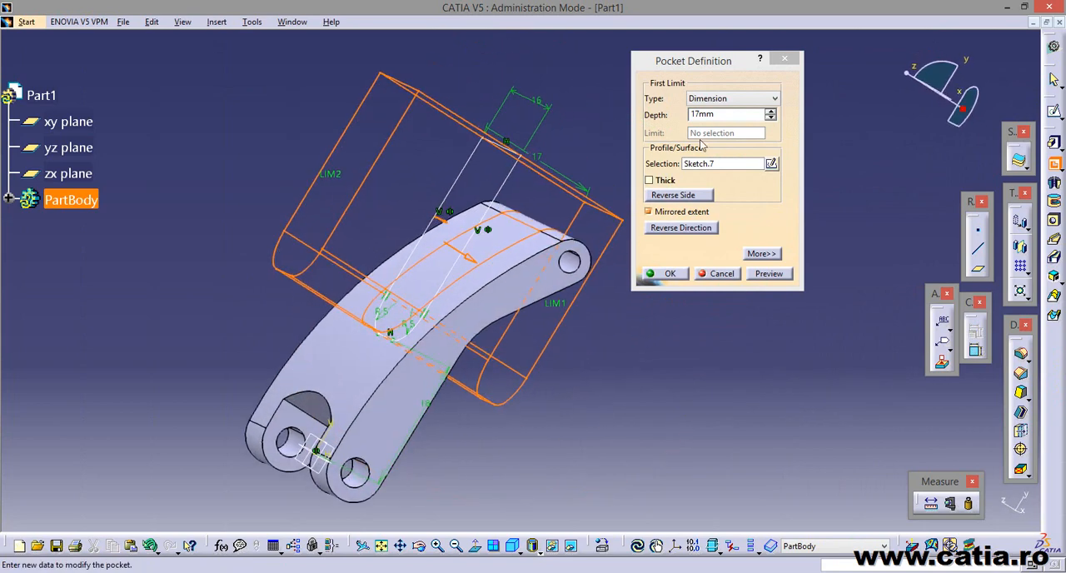
Set the mirrored pocket's depth to 14 mm, keeping its limits beyond the part, and create the slot cutout.
middle_drag(666, 350, 666, 279)
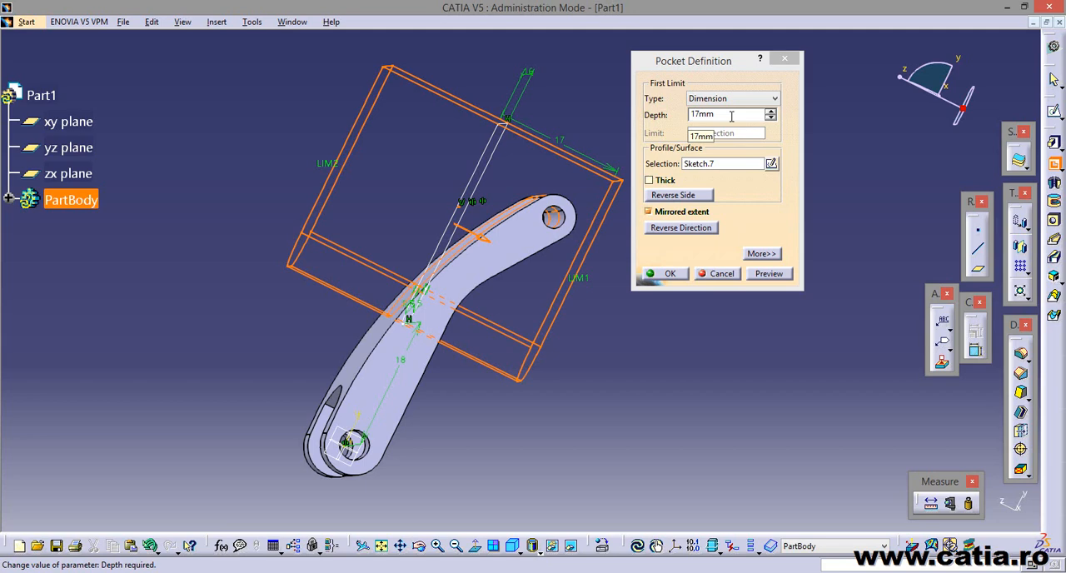
middle_drag(575, 300, 528, 290)
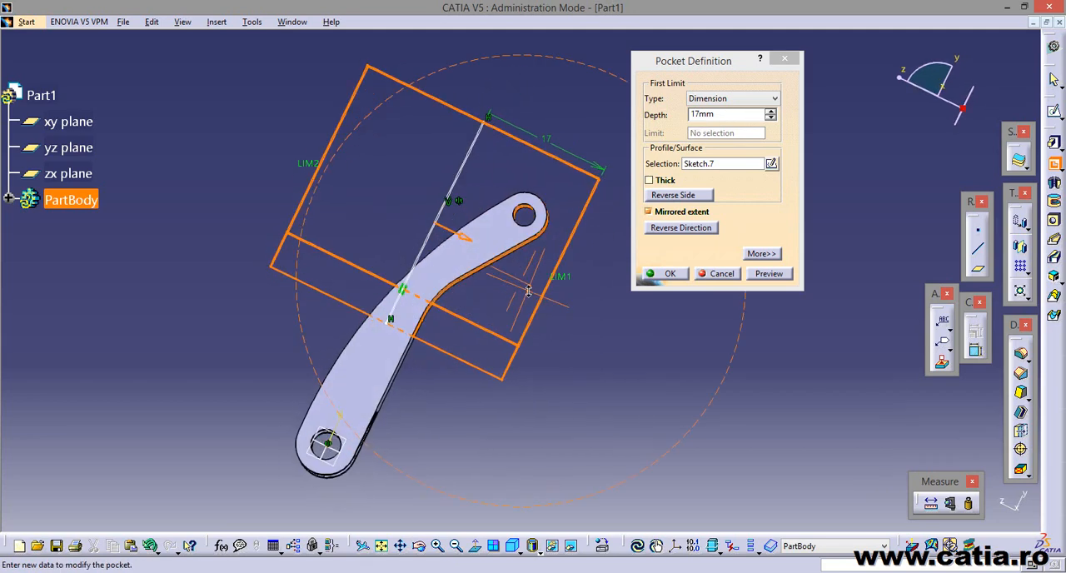
click(770, 118)
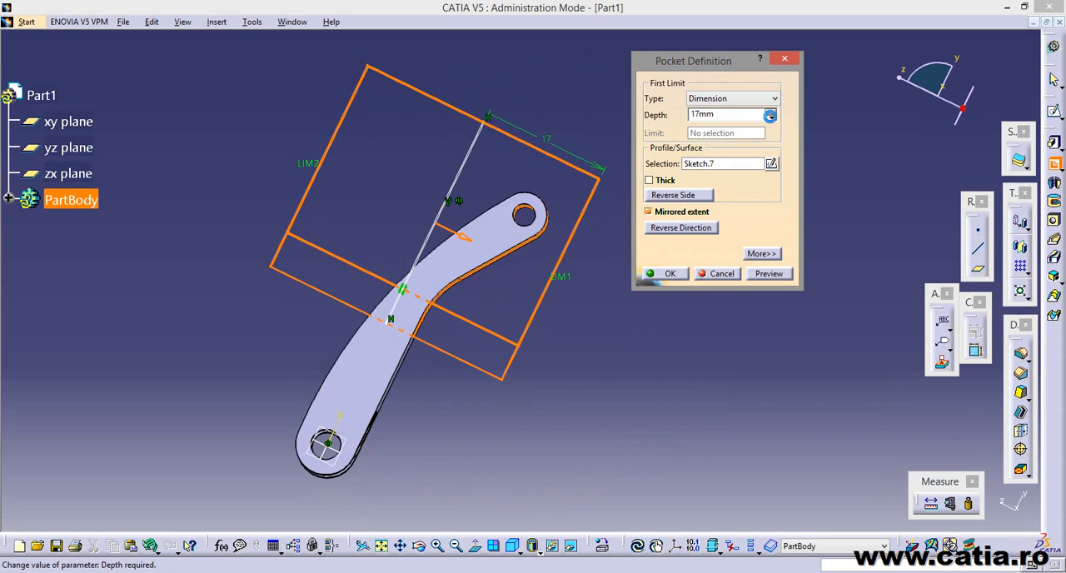
click(770, 118)
click(770, 119)
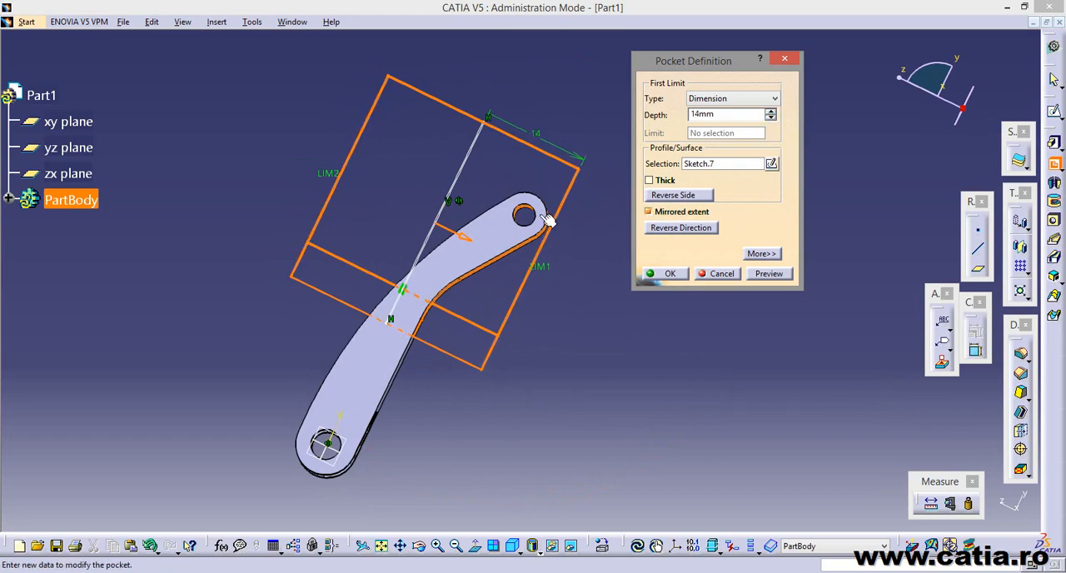
middle_drag(547, 220, 563, 394)
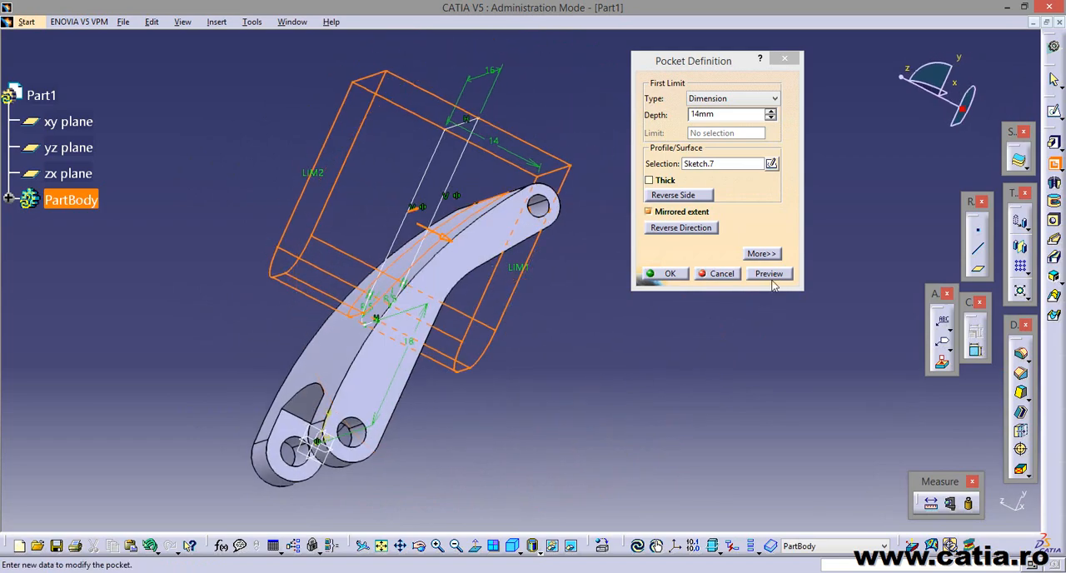
click(664, 273)
mouse_move(613, 321)
middle_down()
mouse_move(741, 442)
mouse_move(661, 319)
mouse_move(630, 449)
mouse_move(648, 286)
mouse_move(430, 399)
mouse_move(299, 290)
mouse_move(628, 335)
mouse_move(715, 221)
mouse_move(581, 353)
middle_up()
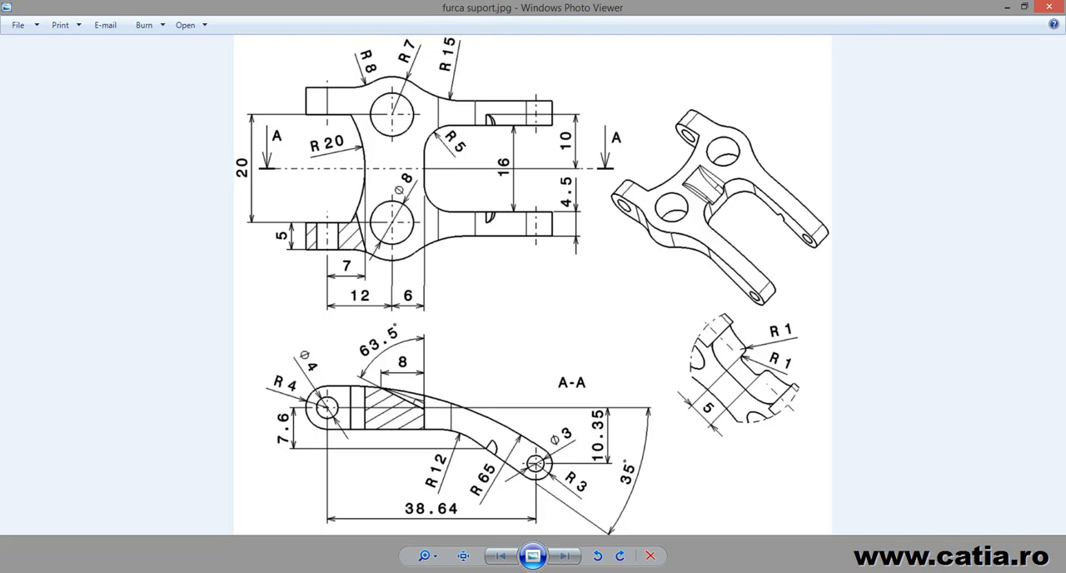
Return from the reference drawing to CATIA and start a new sketch on the xy plane.
key(alt+Tab)
middle_drag(603, 424, 642, 405)
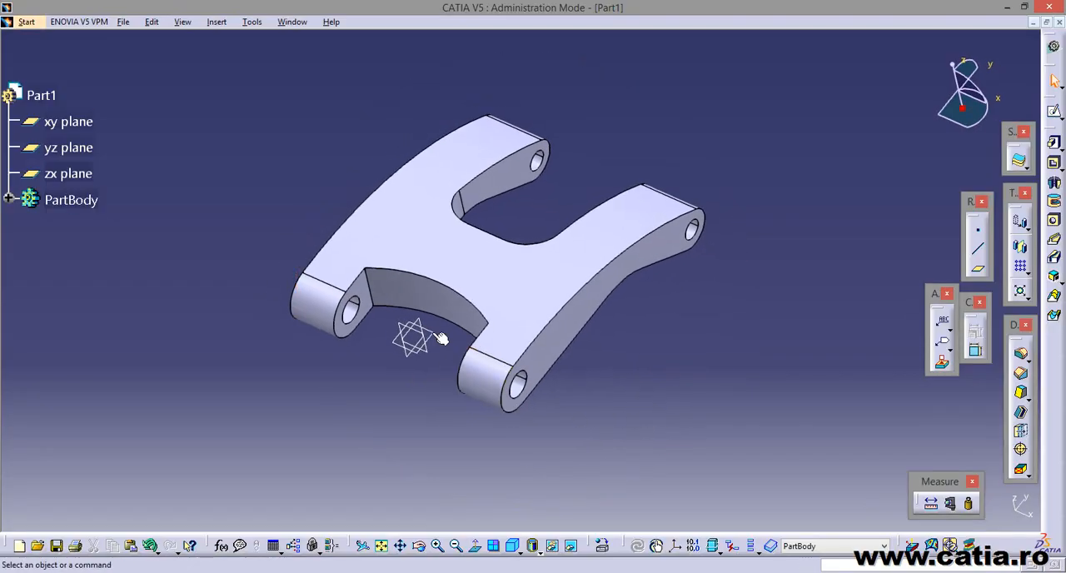
click(412, 338)
middle_drag(418, 428, 484, 433)
click(1053, 111)
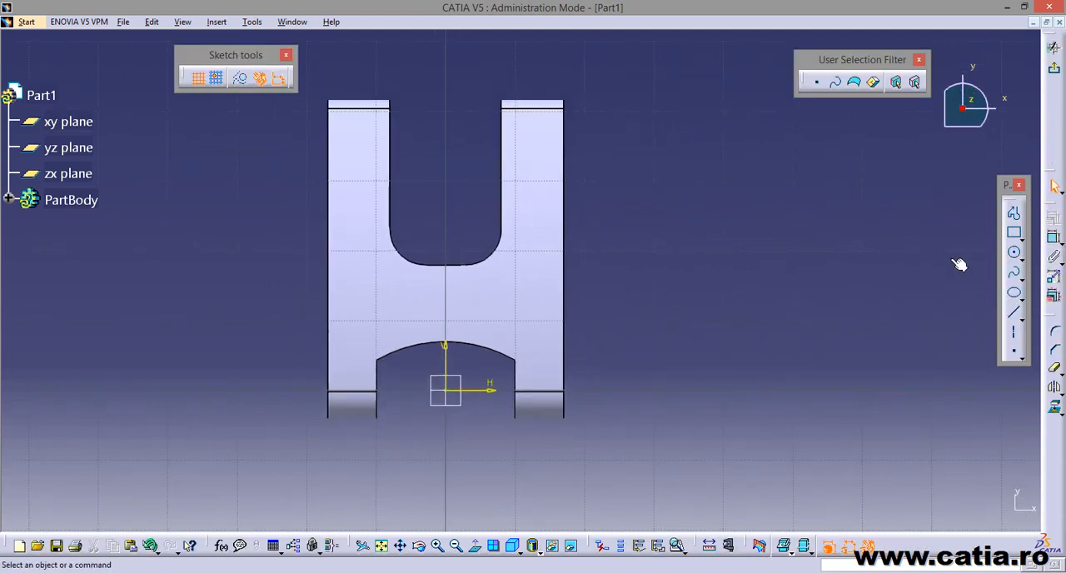
Sketch a vertical line along the positive-x arm of the smaller end, starting beyond the arm tip, and extend its lower end towards the web.
click(1012, 313)
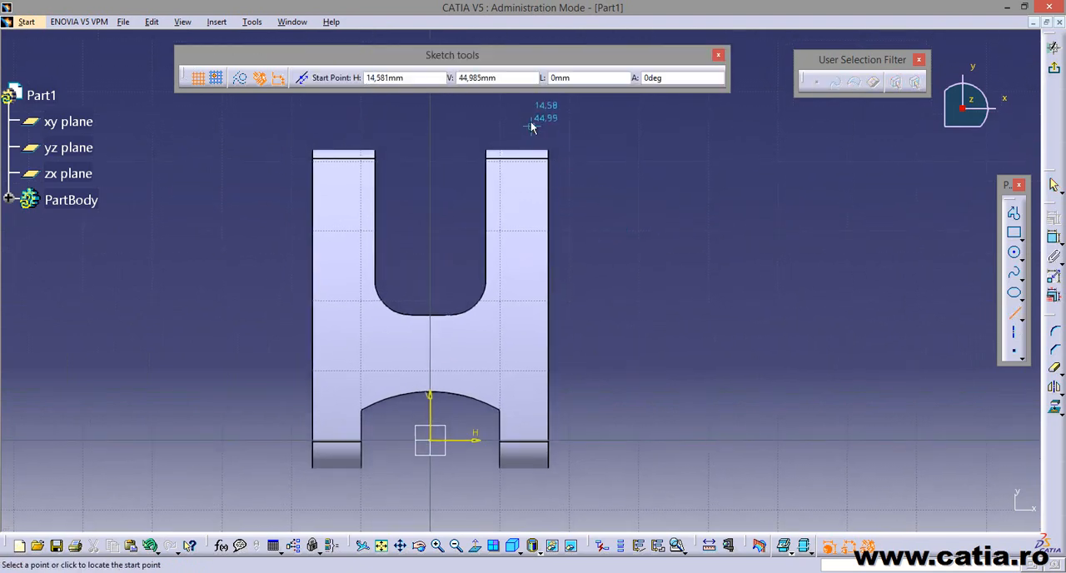
click(511, 116)
click(512, 291)
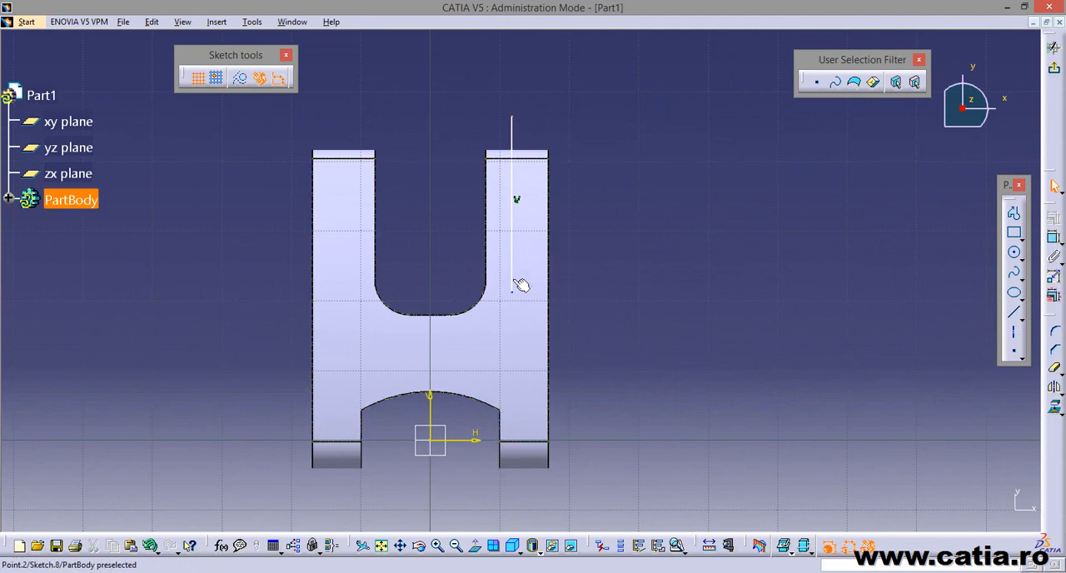
drag(512, 292, 514, 324)
click(645, 272)
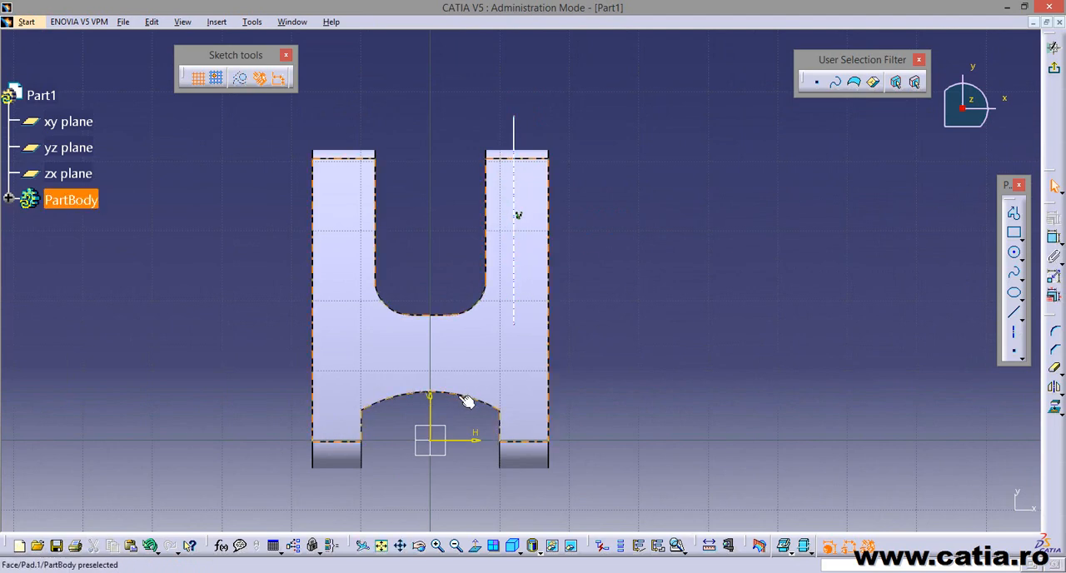
middle_drag(791, 353, 697, 259)
Dimension the distance between the vertical line and the arm's inner edge along the slot.
click(1055, 237)
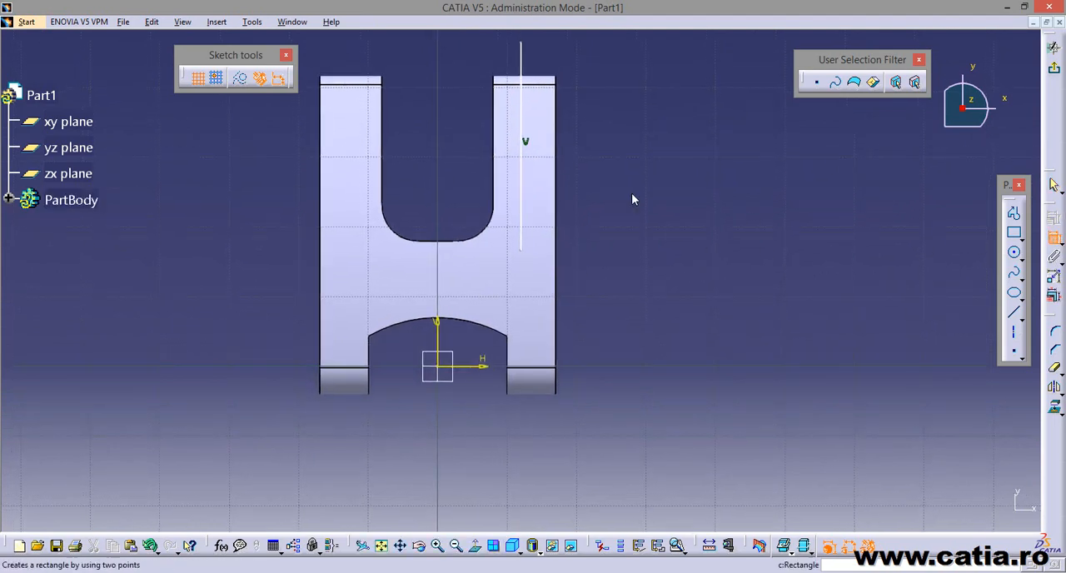
click(521, 103)
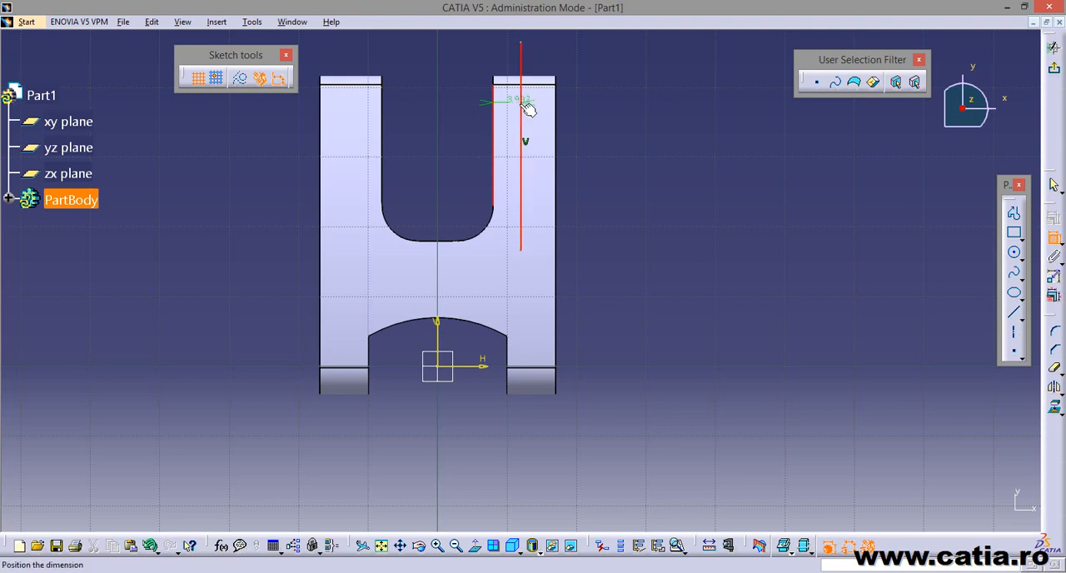
middle_drag(517, 108, 530, 212)
click(519, 98)
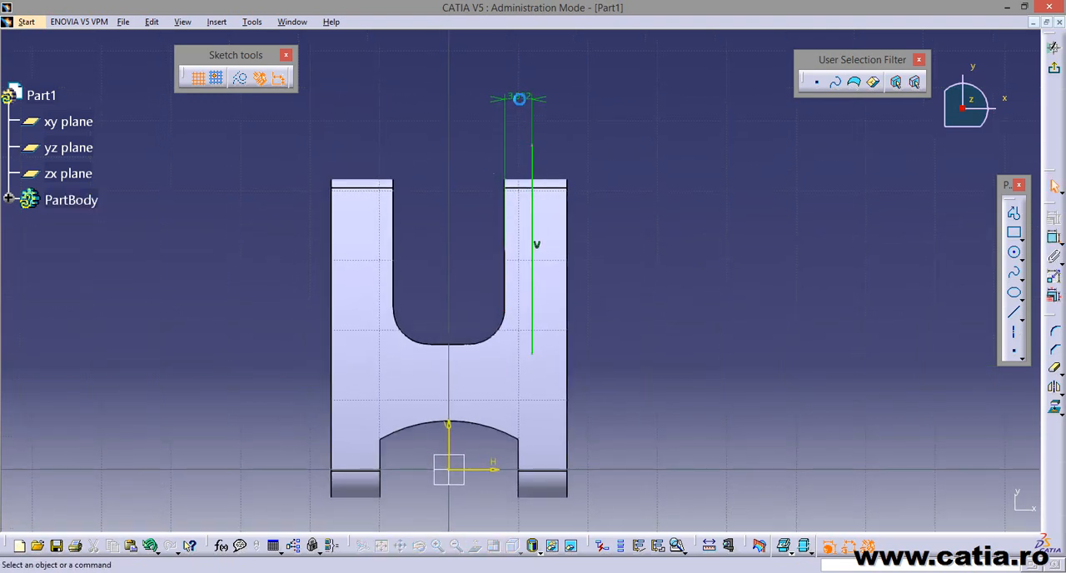
middle_drag(485, 266, 533, 248)
click(493, 233)
click(671, 303)
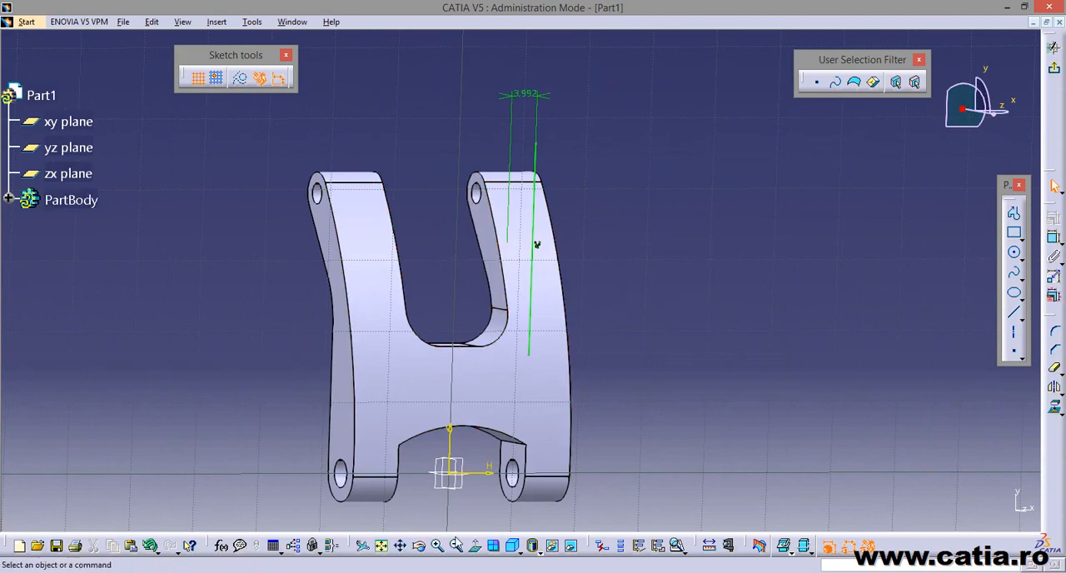
Check the arm thickness in the reference drawing and set the line's distance from the slot edge to 4.5 mm.
key(alt+Tab)
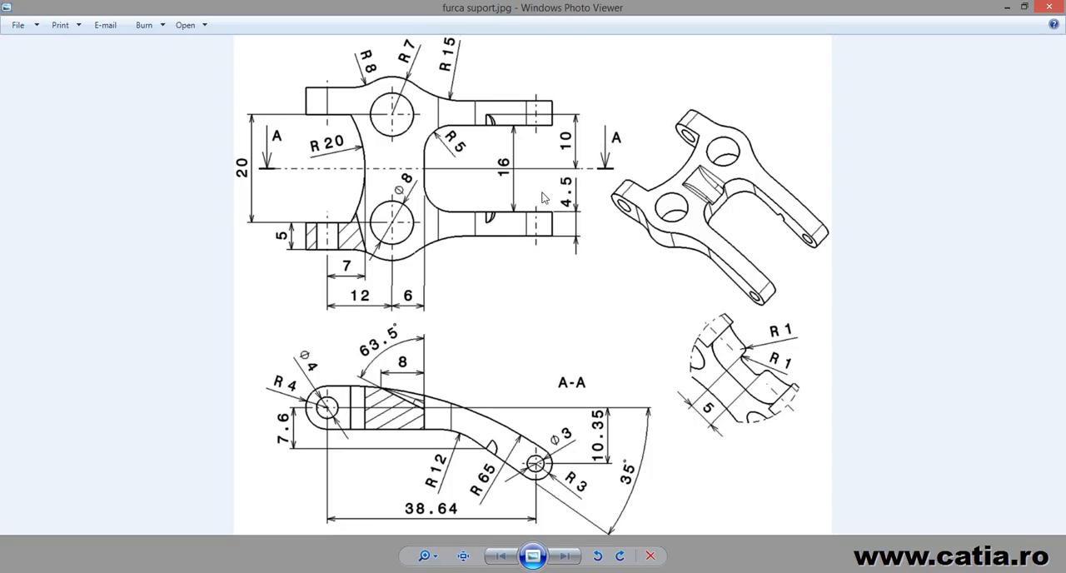
key(alt+Tab)
double_click(526, 96)
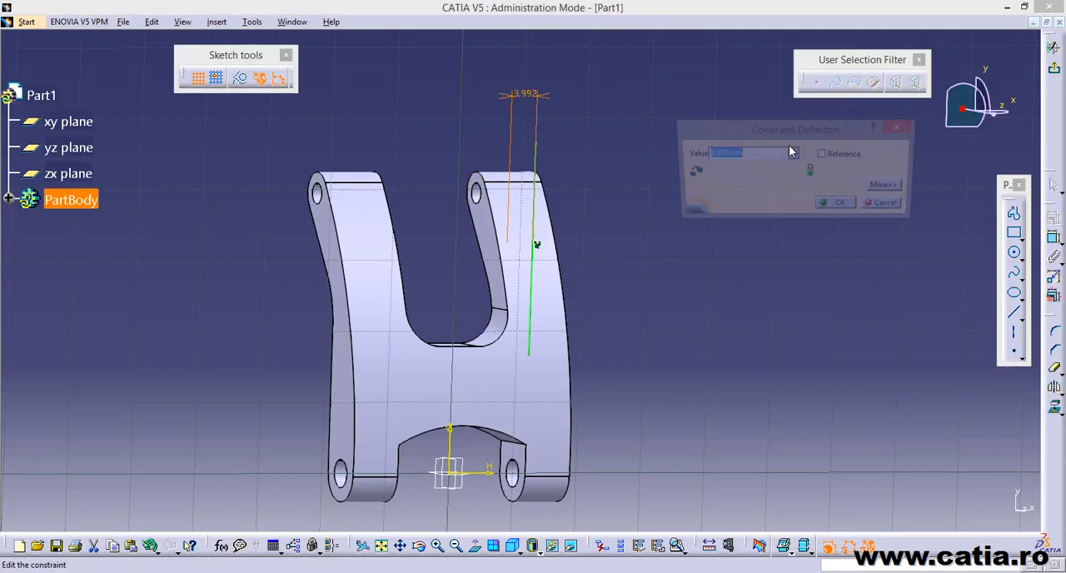
text(4)
text(.5)
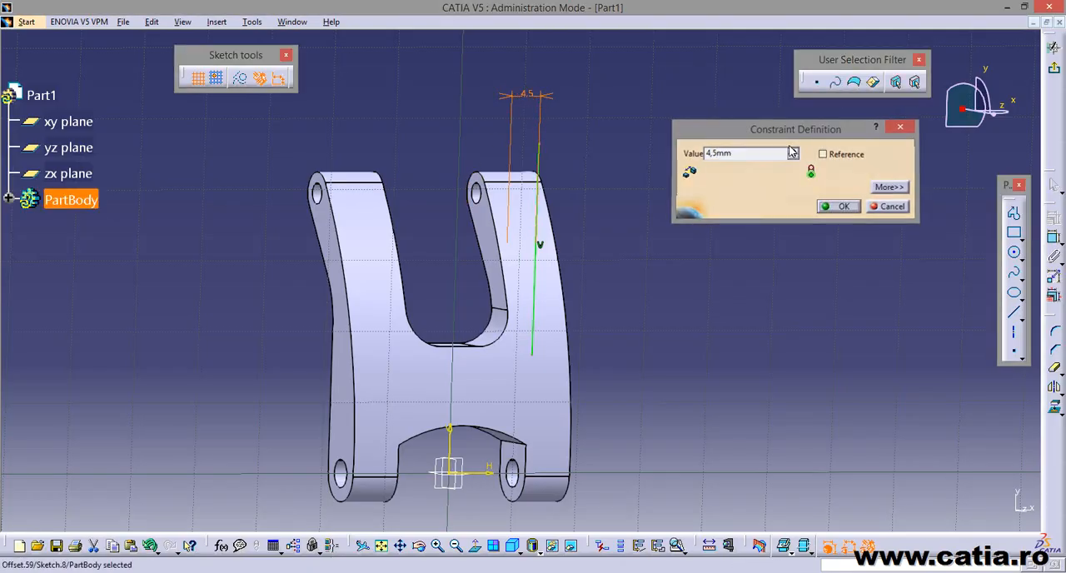
key(Return)
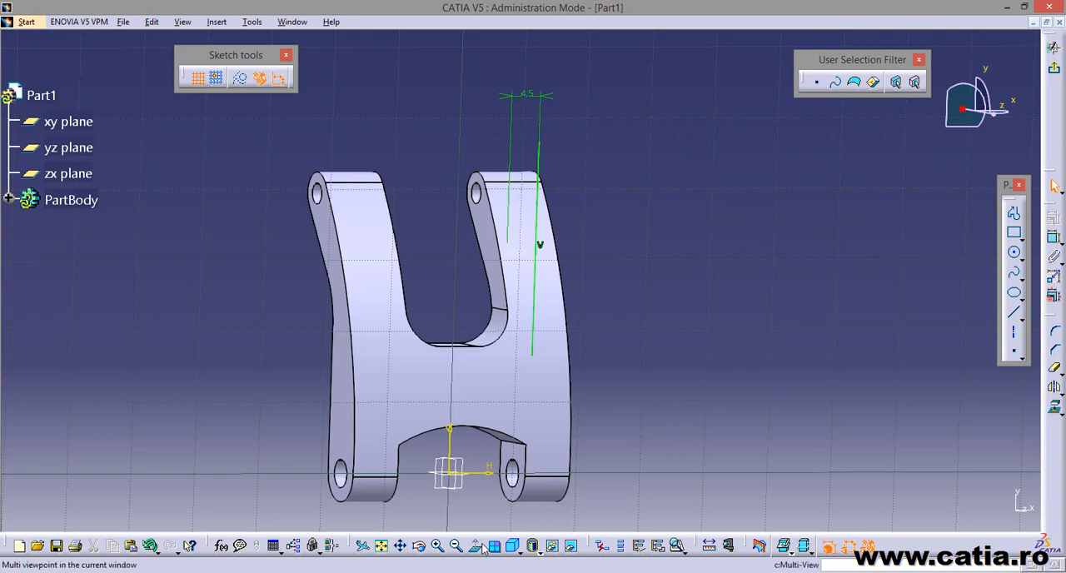
click(474, 547)
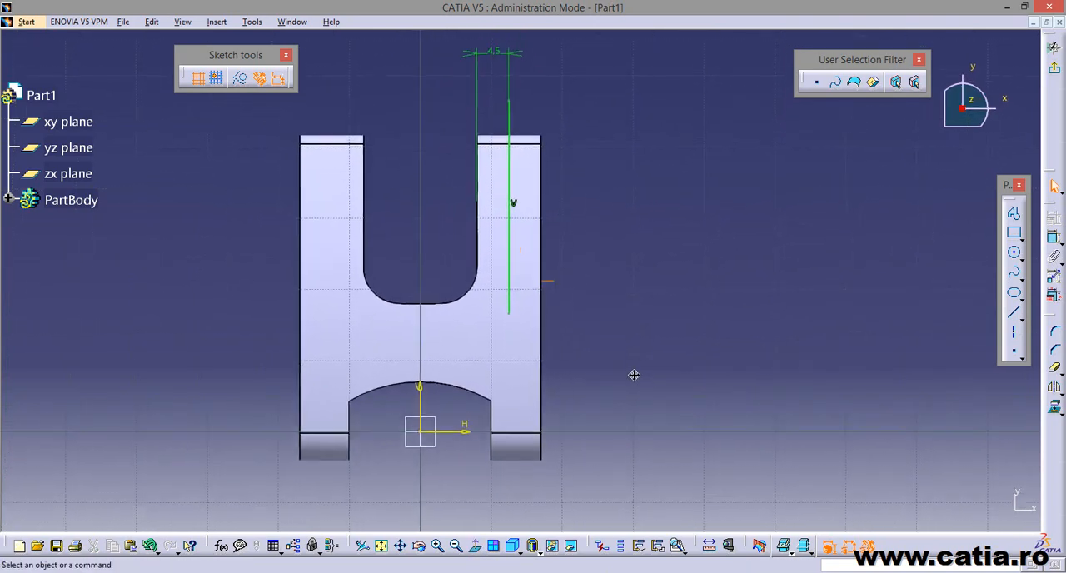
Sketch a second vertical line through the larger end's positive-x lug and dimension its distance from the lug's inner edge.
click(1015, 316)
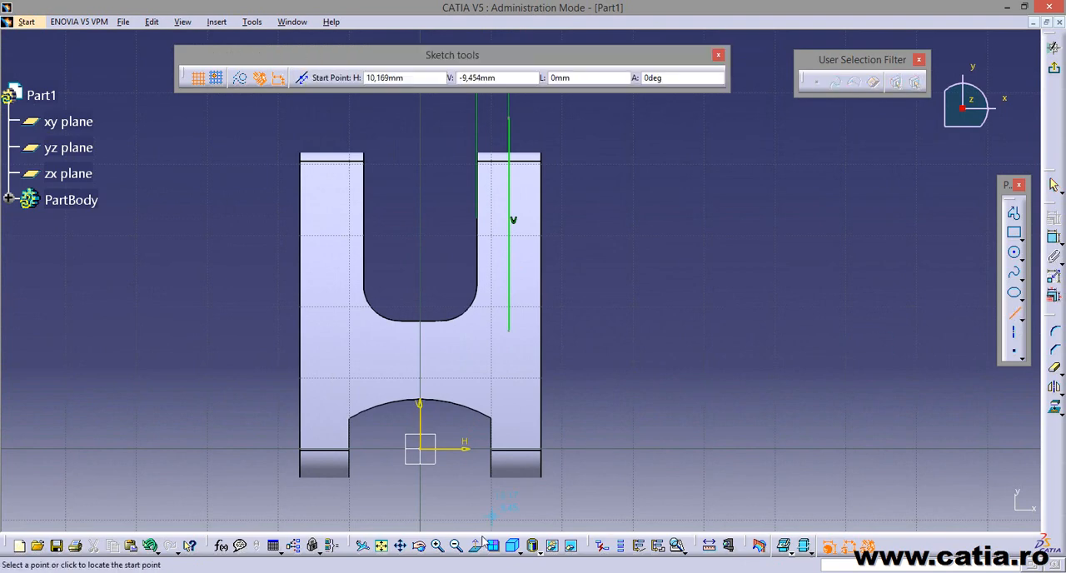
click(530, 502)
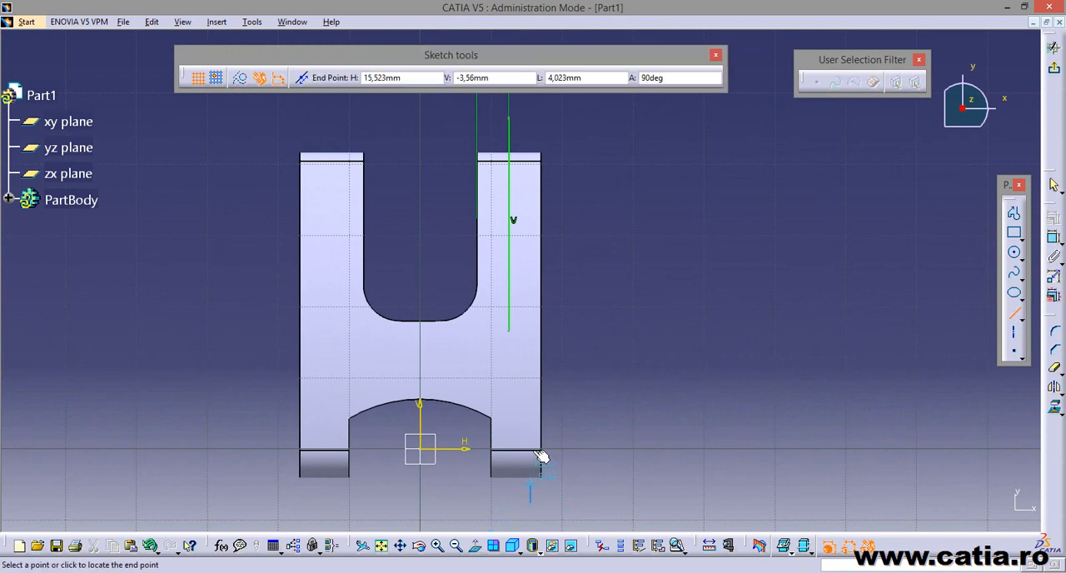
click(534, 367)
click(1053, 237)
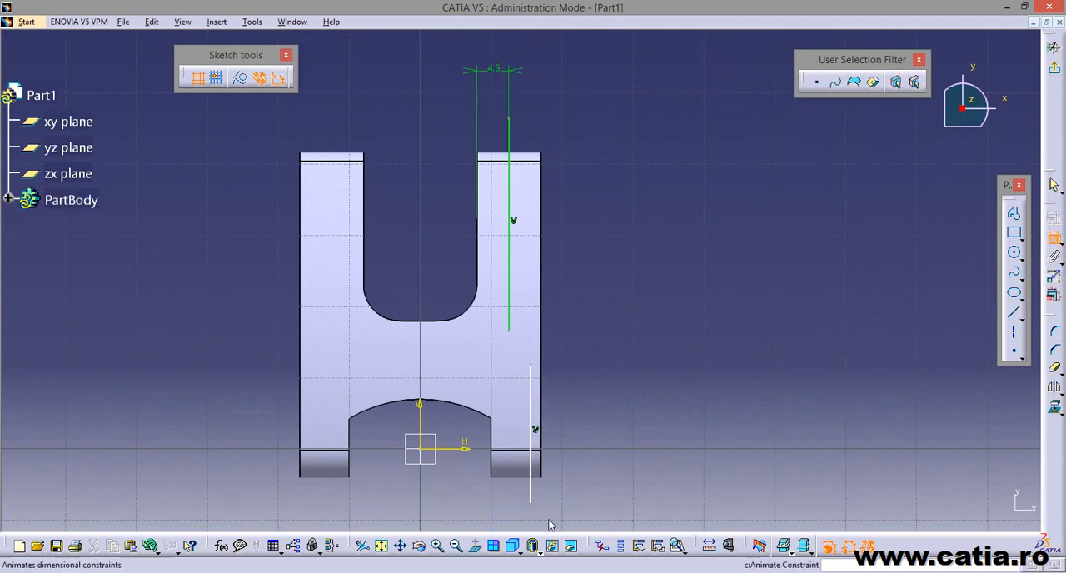
click(530, 493)
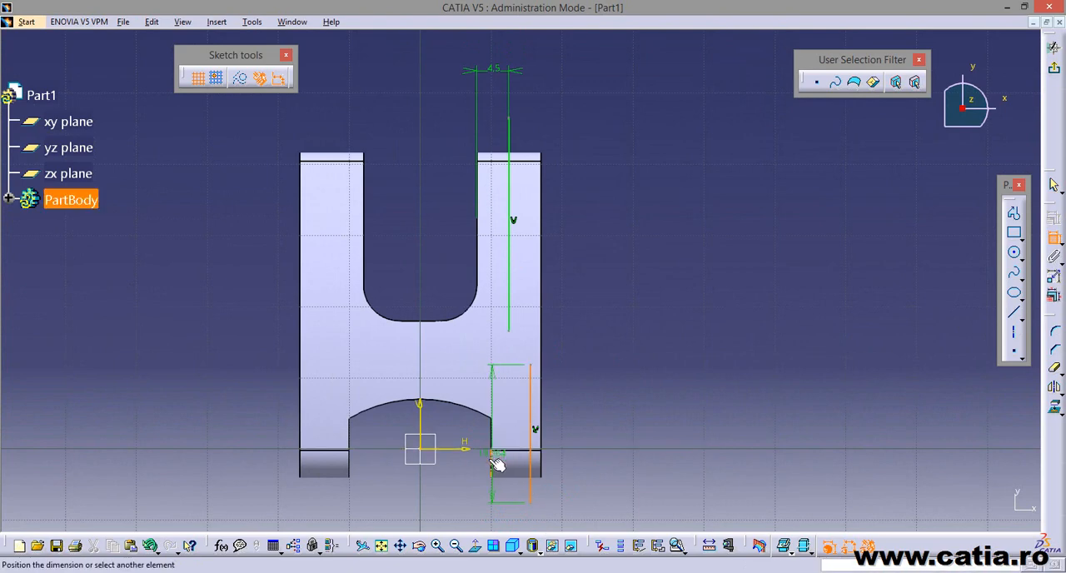
click(493, 468)
click(513, 500)
Check the lug thickness in the reference drawing and set the second line's distance from the inner edge to 5 mm.
key(alt+Tab)
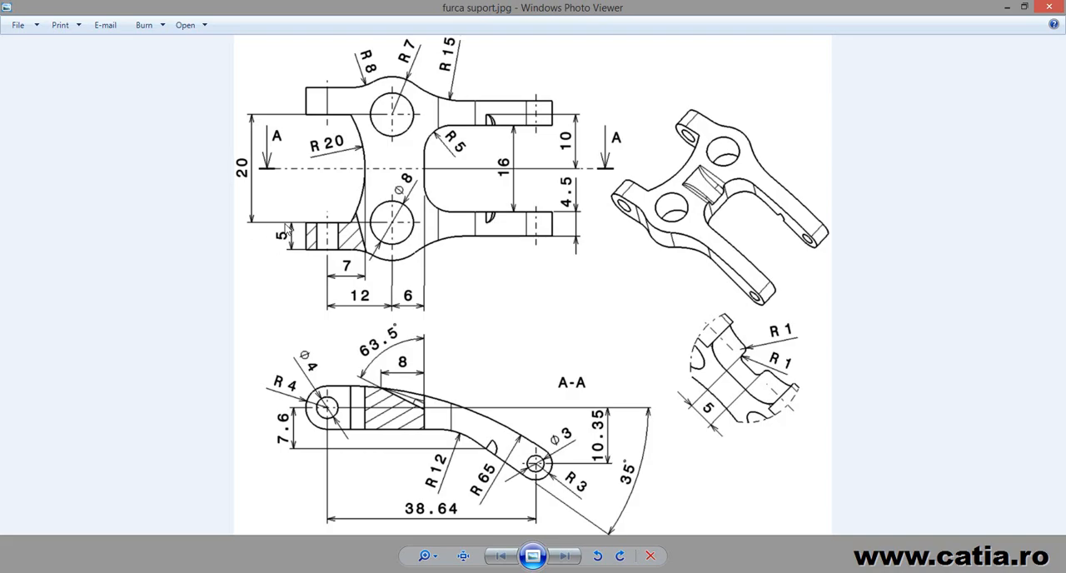
key(alt+Tab)
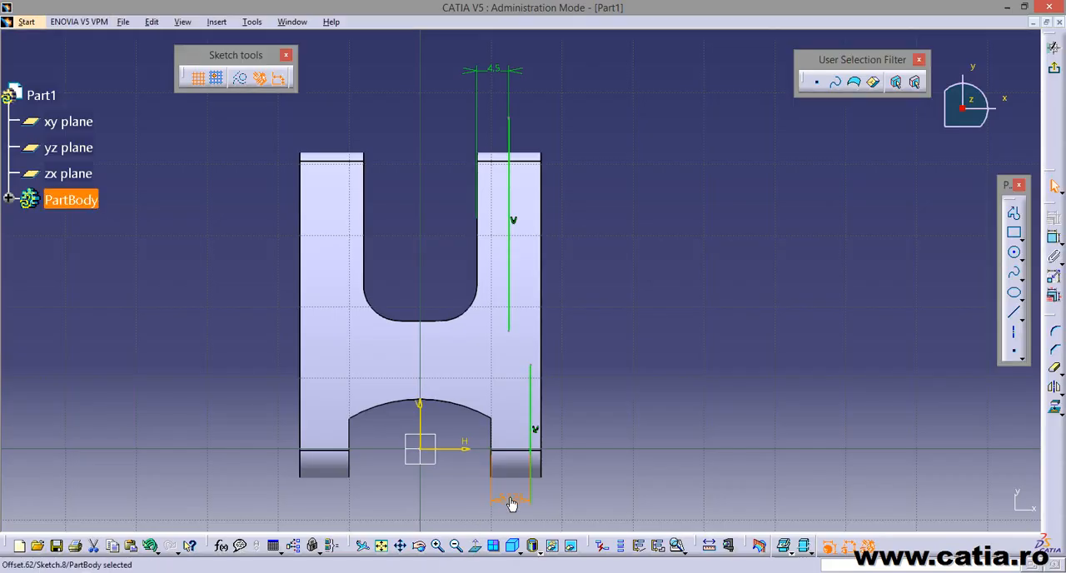
double_click(512, 499)
text(5mm)
key(Return)
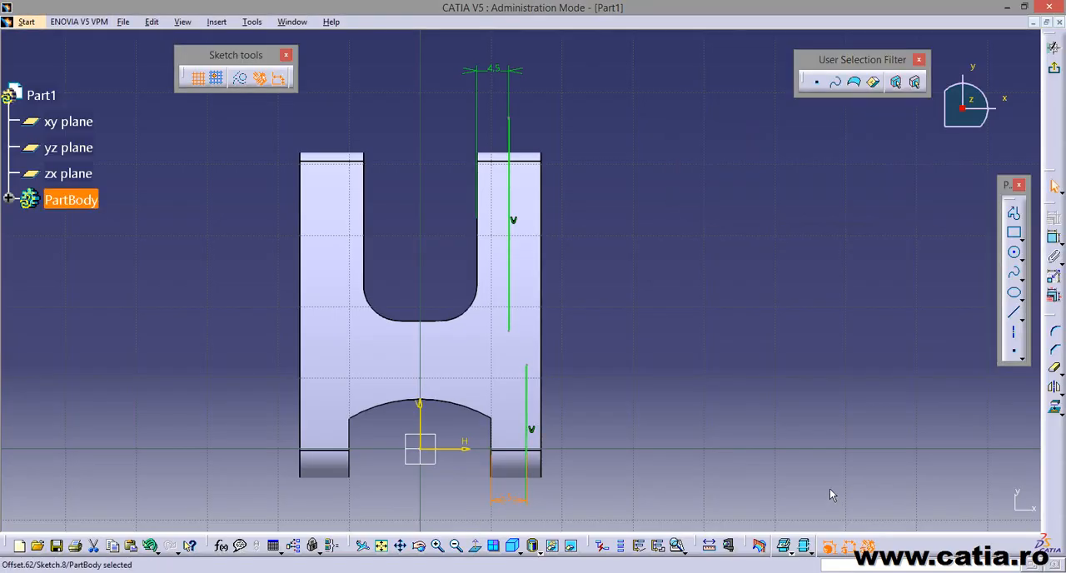
Draw a circle in the empty area beside the part and dimension its diameter as 14 mm.
click(1014, 252)
click(741, 250)
click(759, 278)
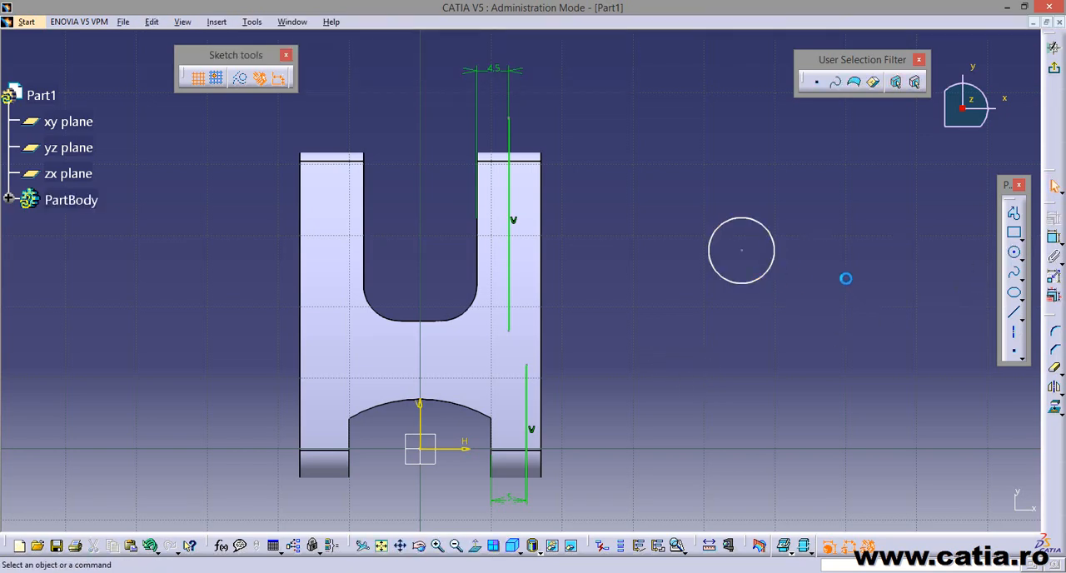
click(1053, 238)
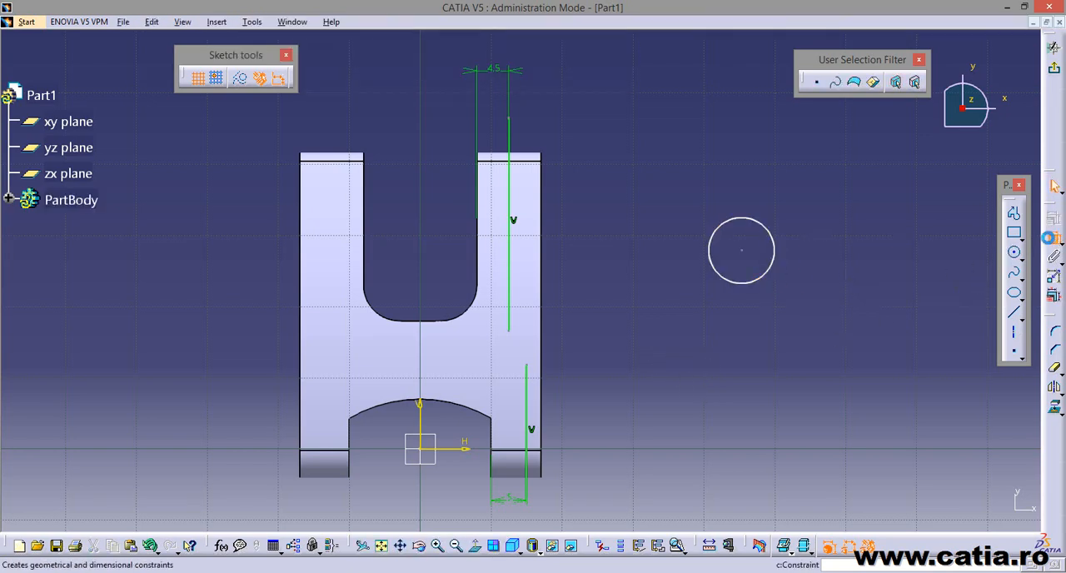
click(776, 240)
click(797, 219)
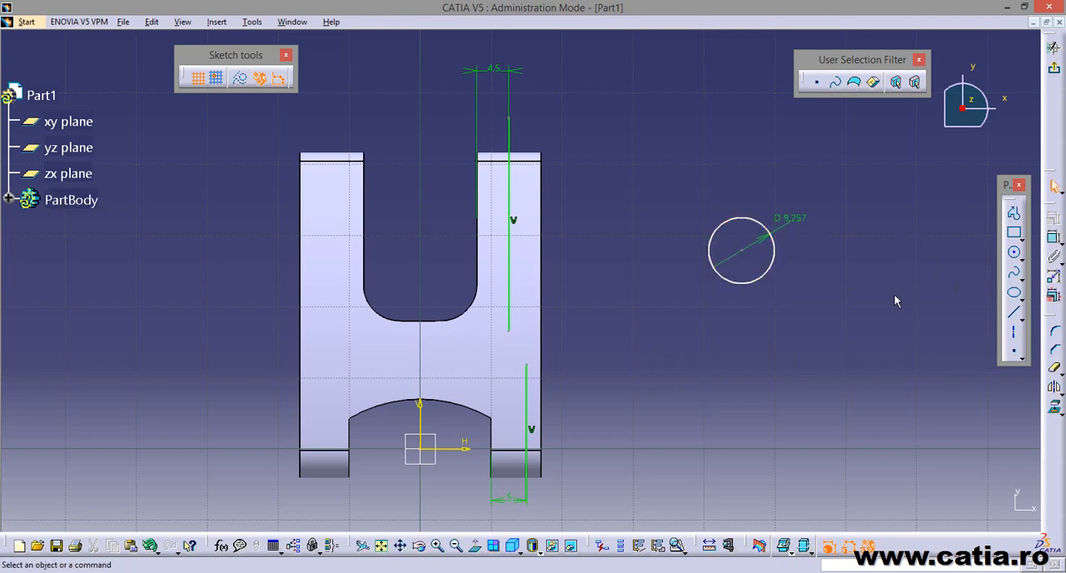
double_click(797, 219)
text(14)
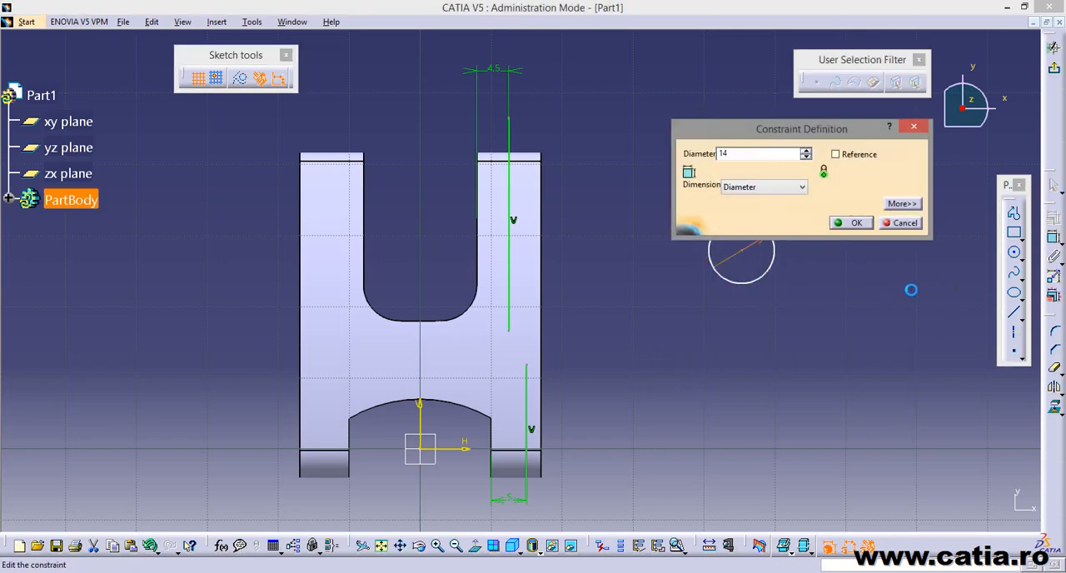
key(Return)
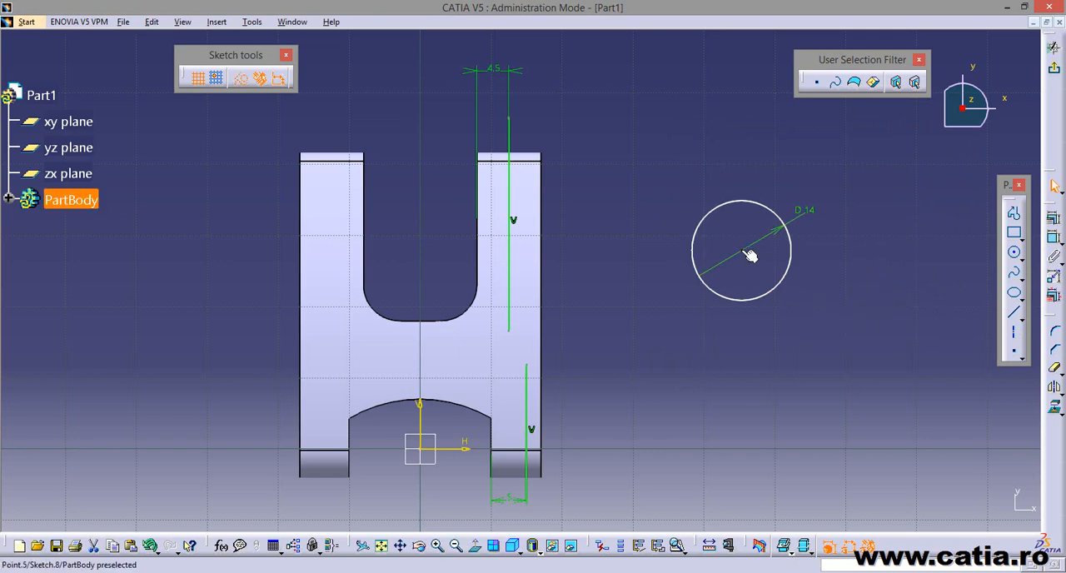
Move the 14 mm circle onto the web between the two vertical lines and make it tangent to the part's outer edge.
drag(750, 254, 473, 344)
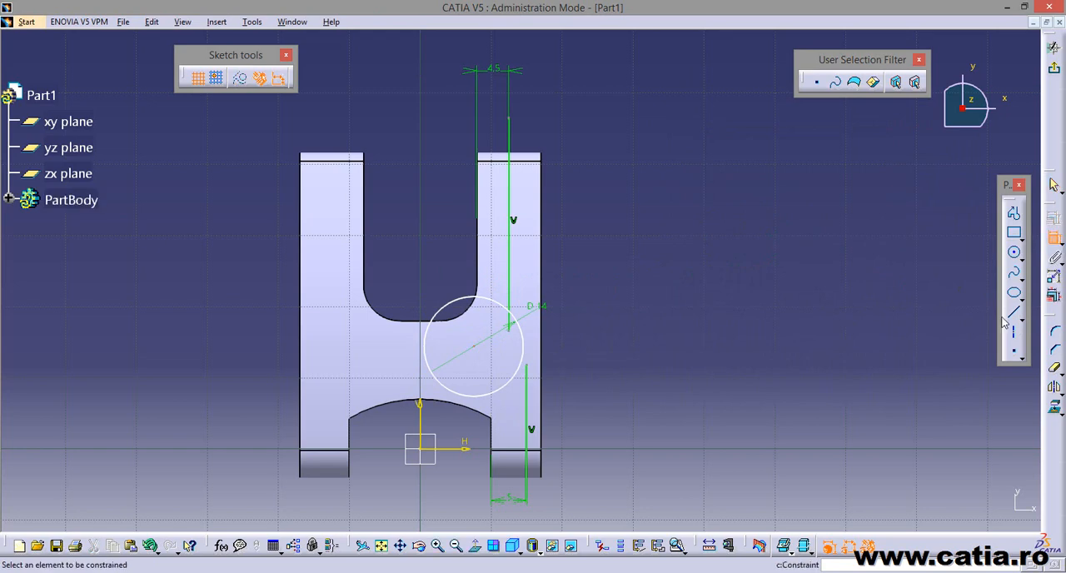
click(530, 346)
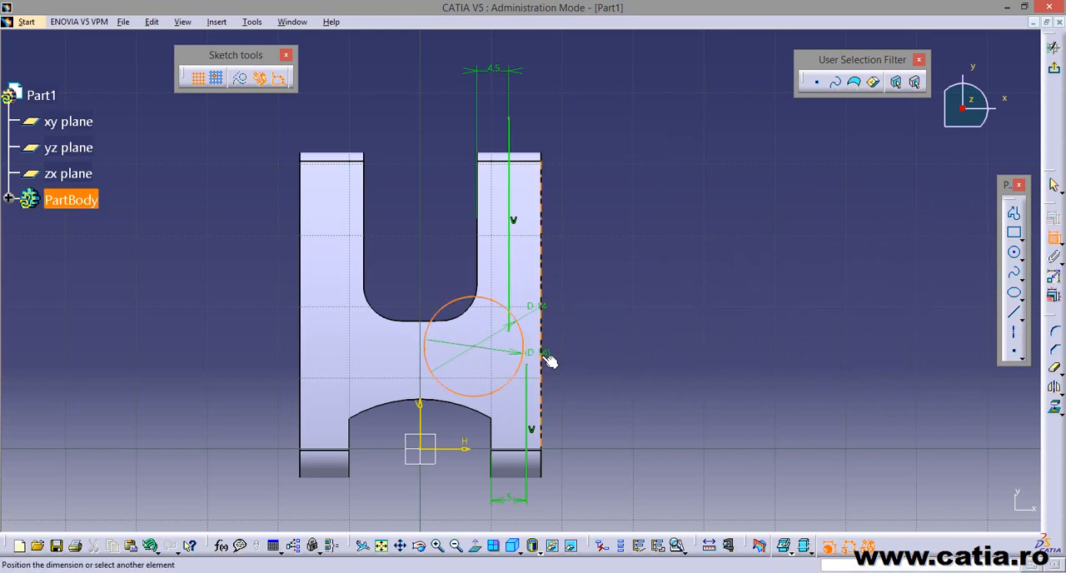
click(543, 358)
right_click(603, 334)
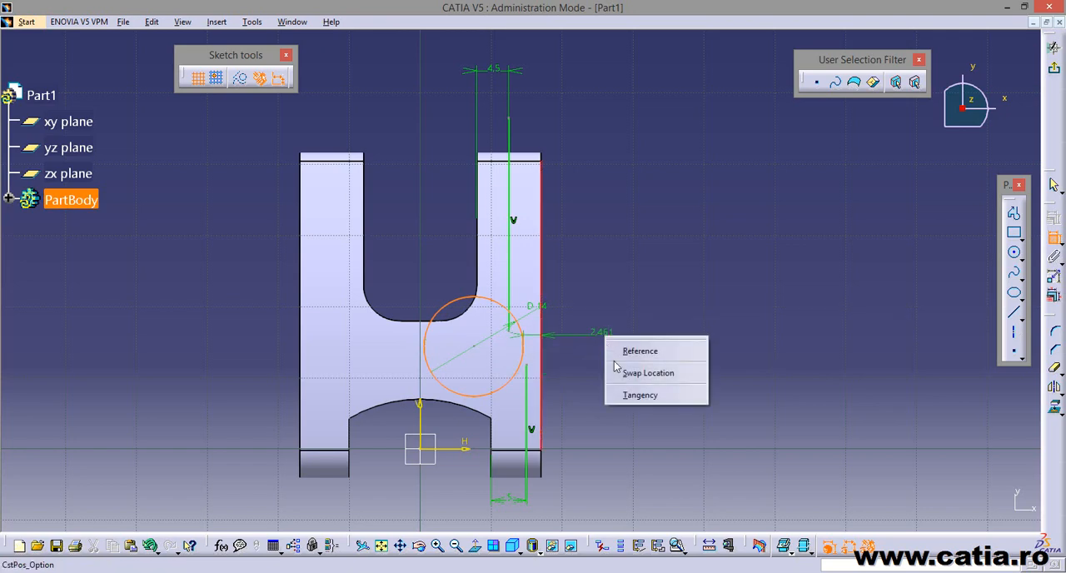
click(658, 397)
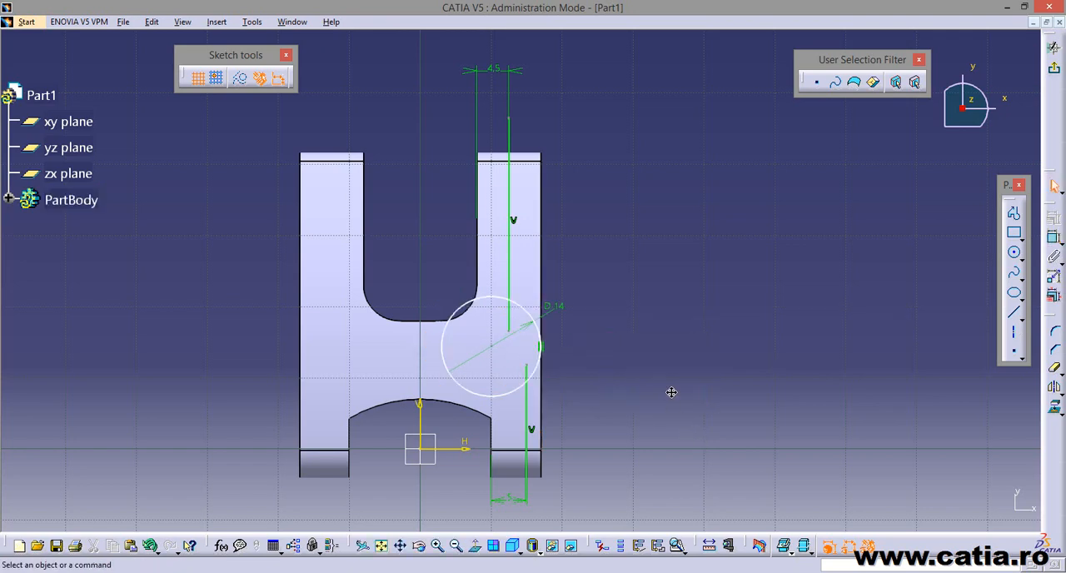
Dimension the horizontal distance from the sketch's vertical axis to the centre of the 14 mm circle.
middle_drag(673, 392, 679, 336)
key(alt+Tab)
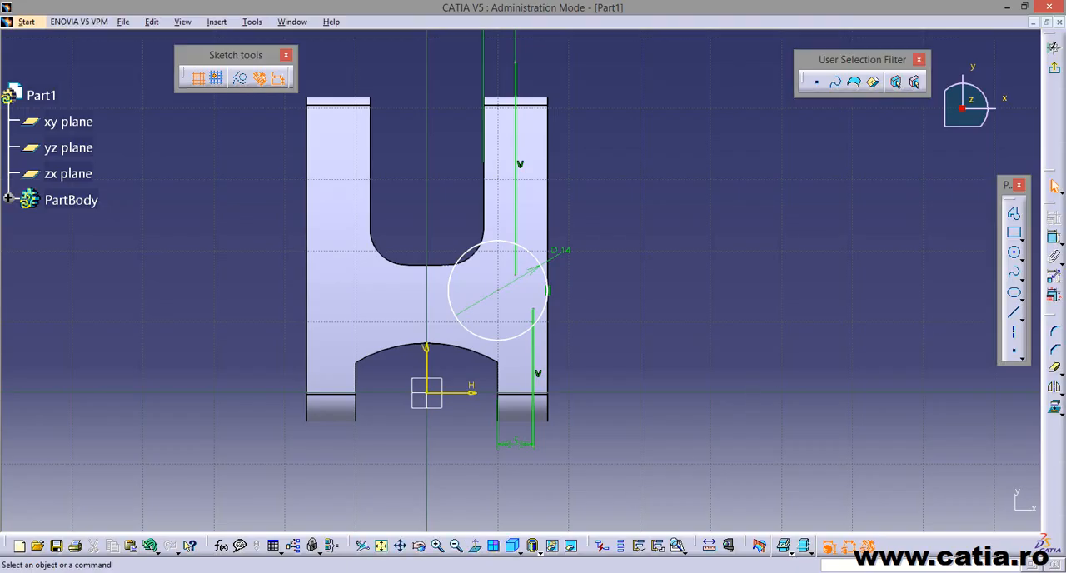
click(1053, 237)
click(504, 296)
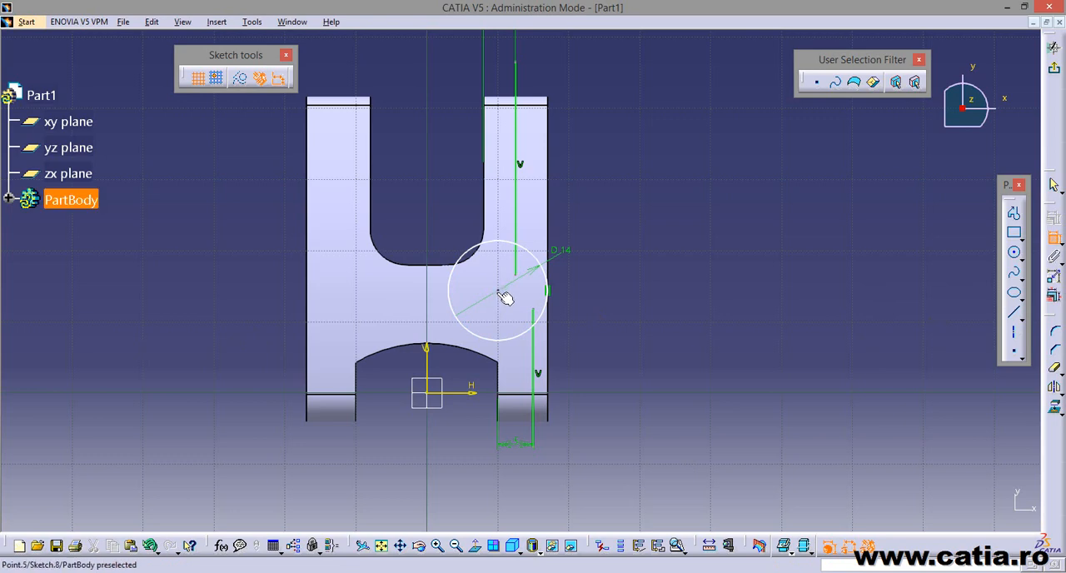
click(432, 367)
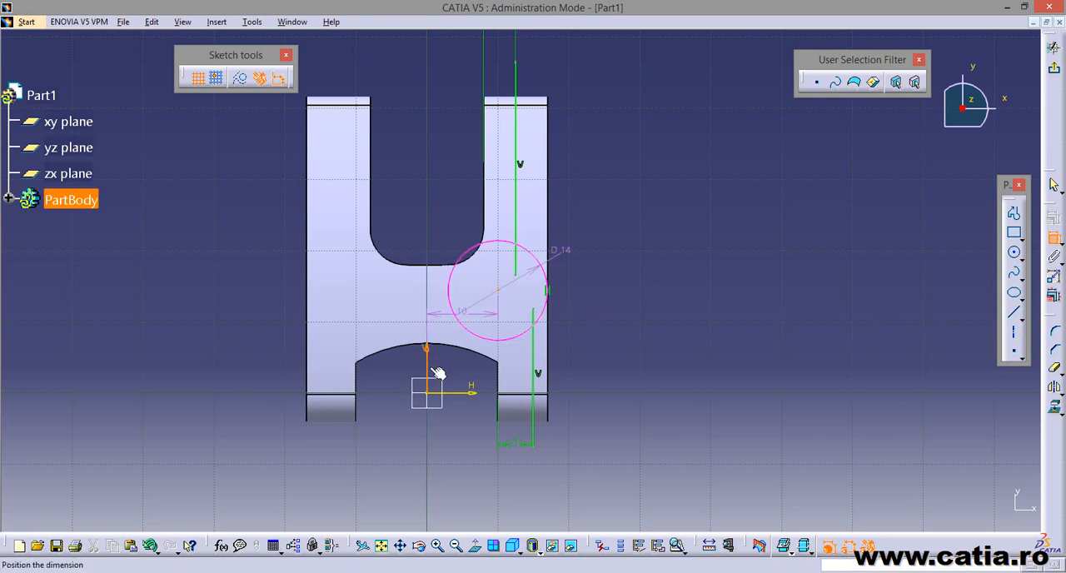
click(458, 437)
middle_drag(614, 440, 614, 404)
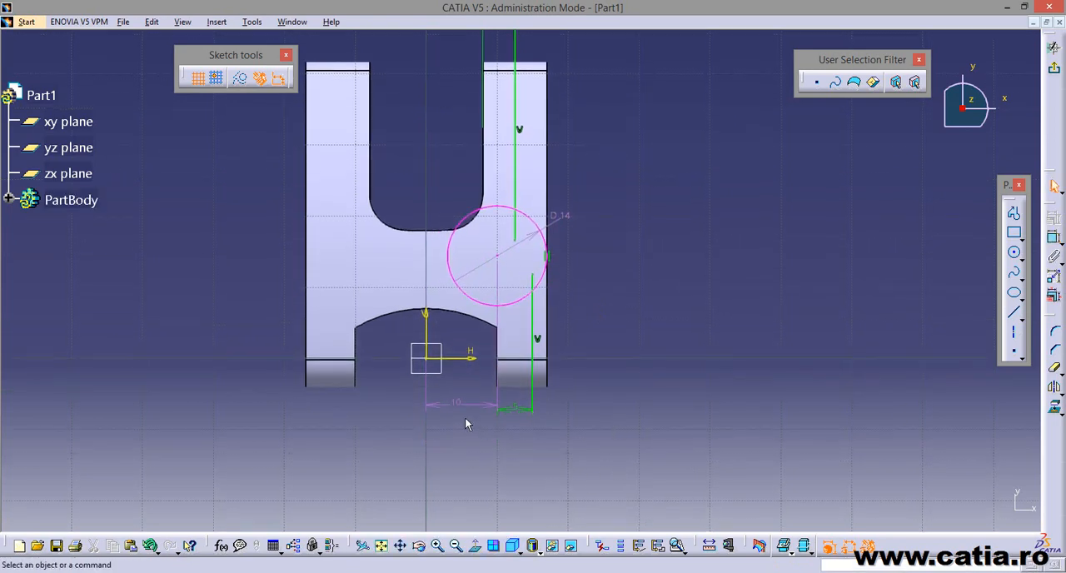
double_click(466, 406)
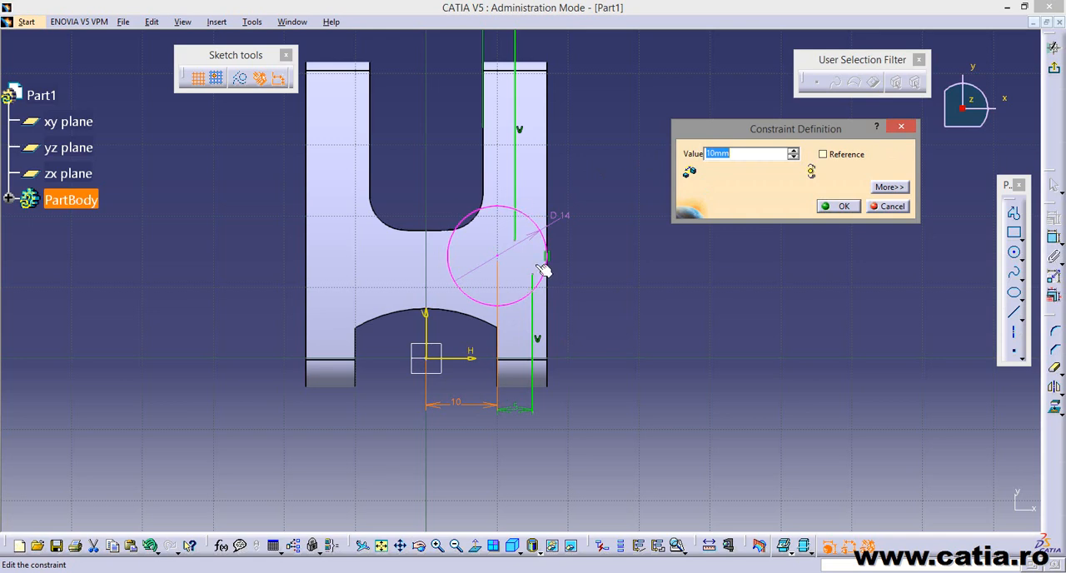
click(900, 206)
click(480, 408)
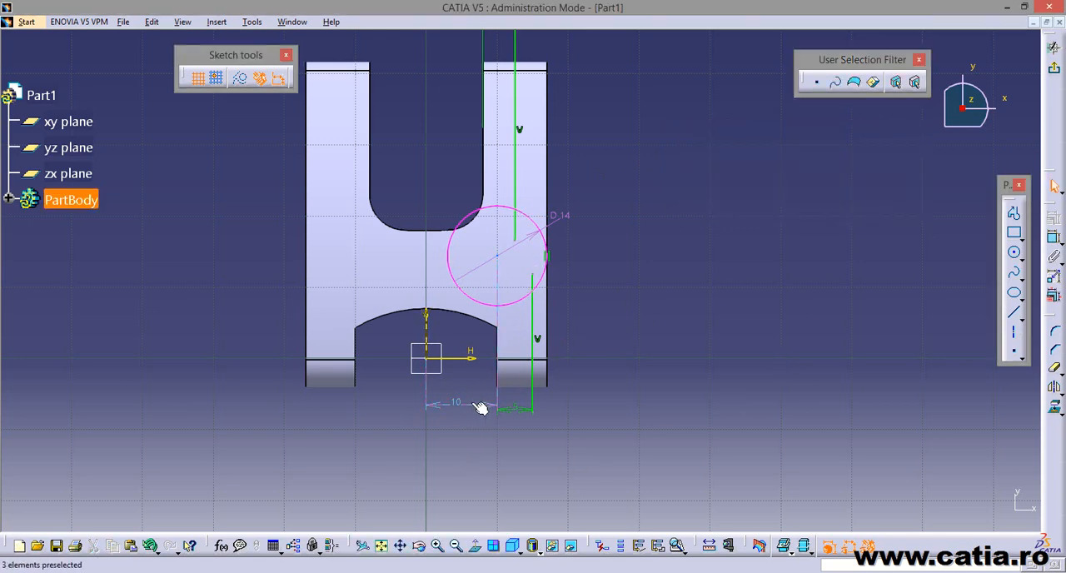
right_click(472, 407)
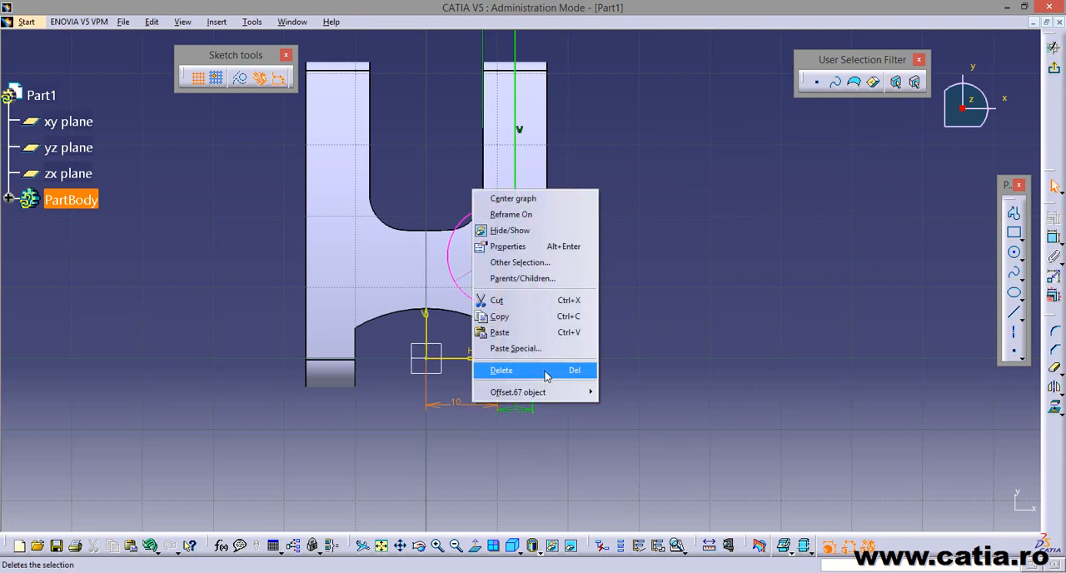
click(706, 439)
click(470, 421)
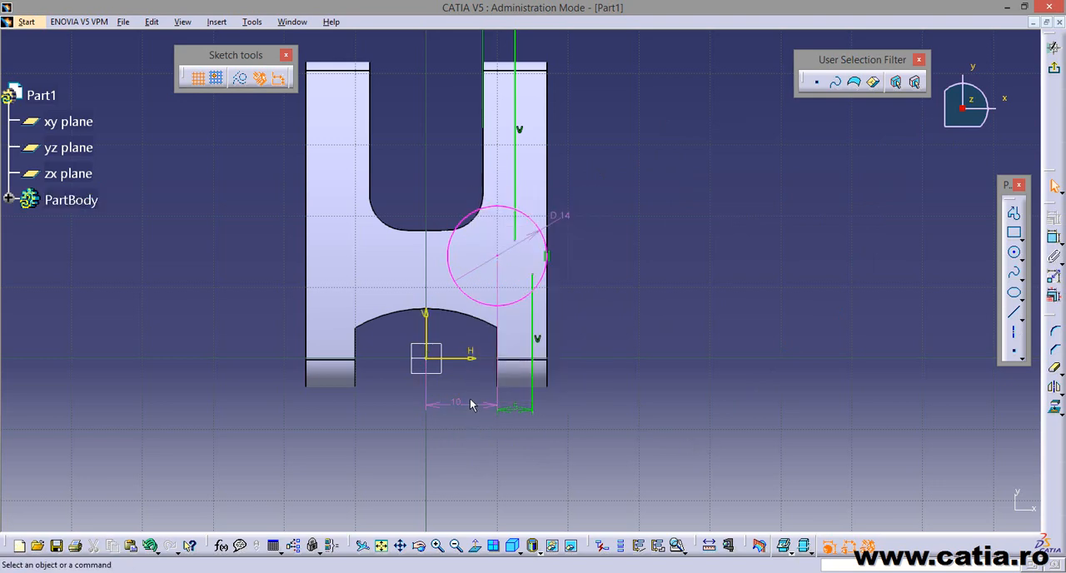
Convert the circle centre's horizontal dimension into a reference dimension and move it slightly lower, clear of the neighbouring 5 mm dimension.
double_click(470, 404)
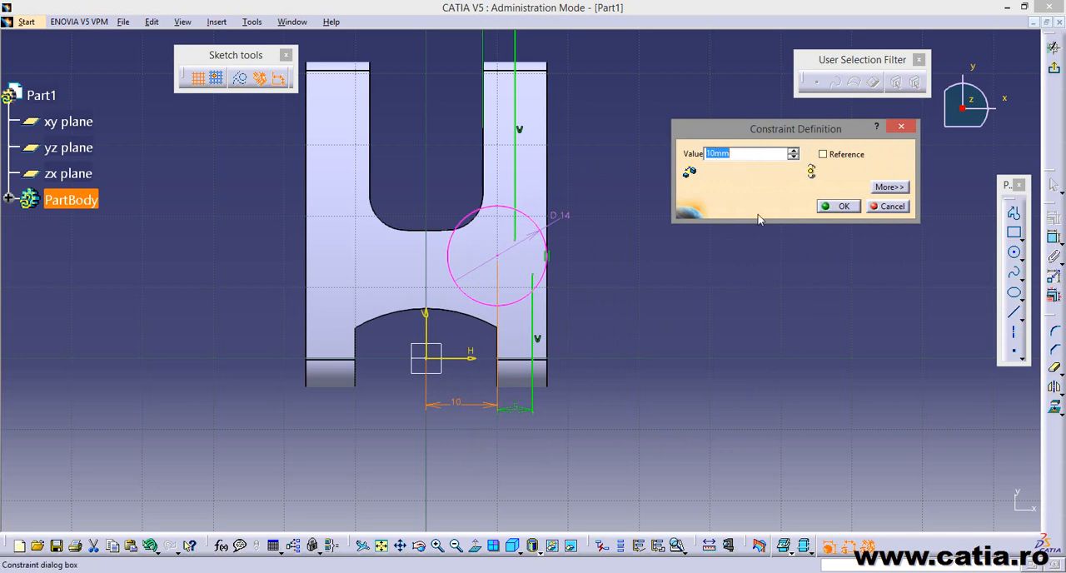
click(833, 155)
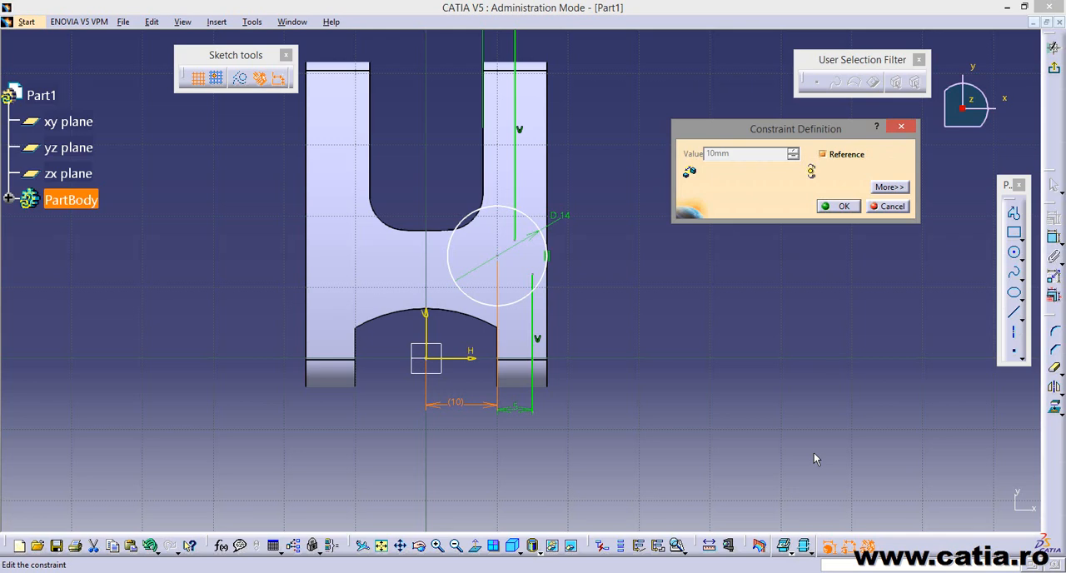
click(839, 207)
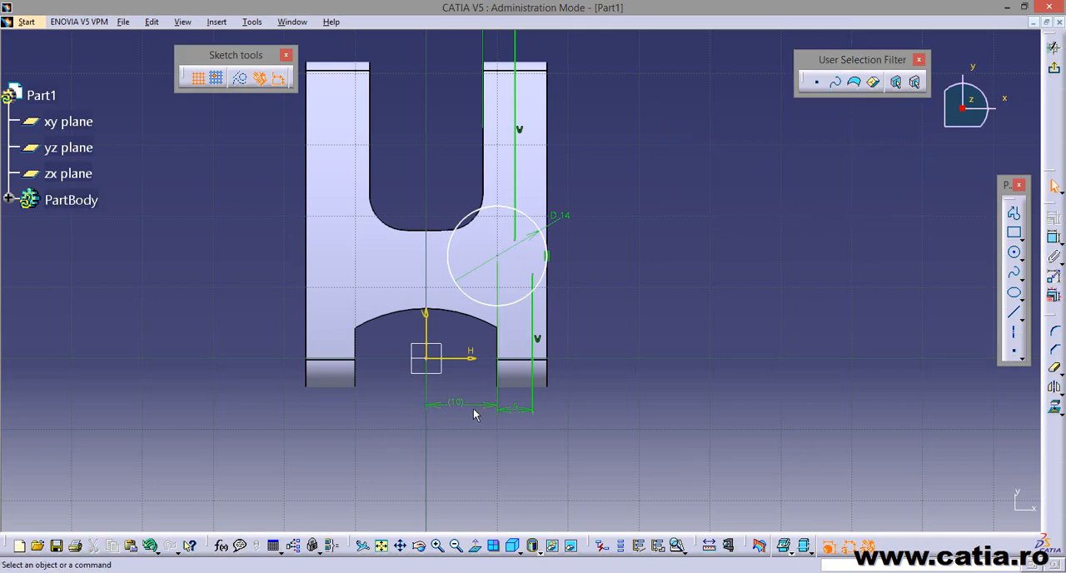
drag(474, 409, 480, 429)
Check the circle's position in the reference drawing and dimension its centre from the axis of the larger end's lug hole.
key(alt+Tab)
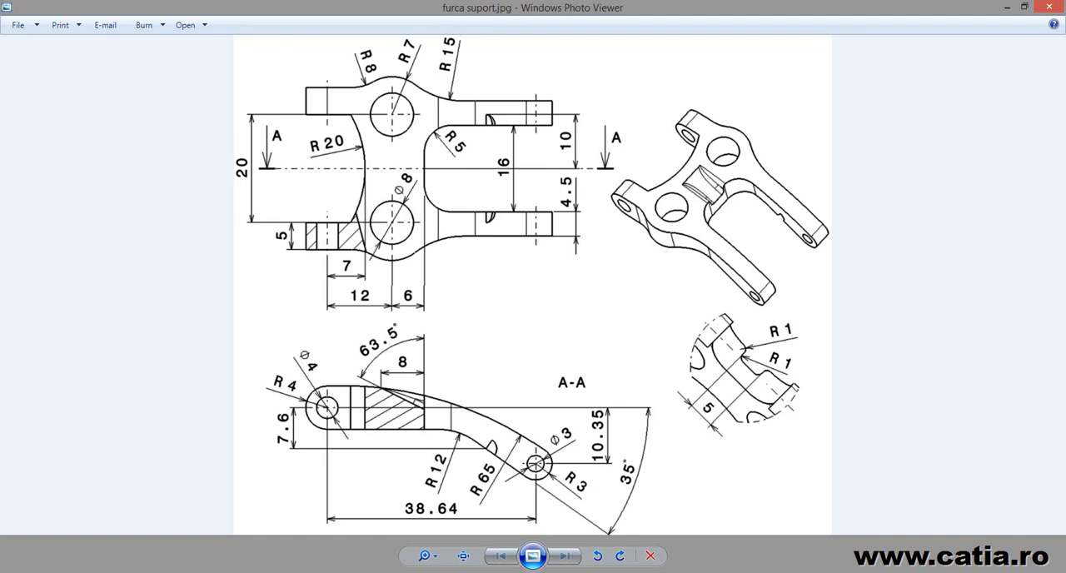
key(alt+Tab)
click(1054, 237)
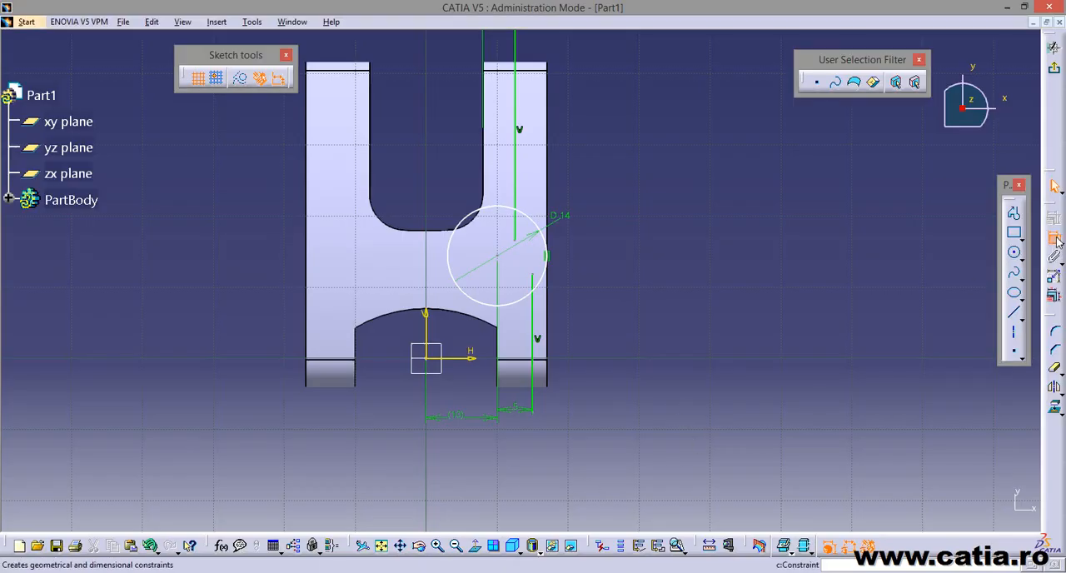
click(501, 266)
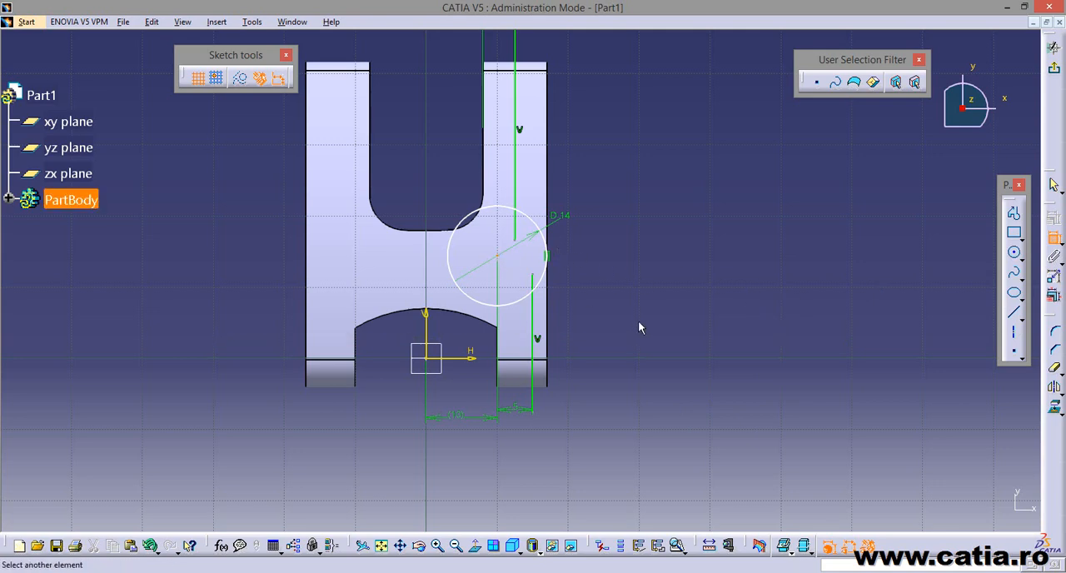
middle_drag(637, 326, 614, 356)
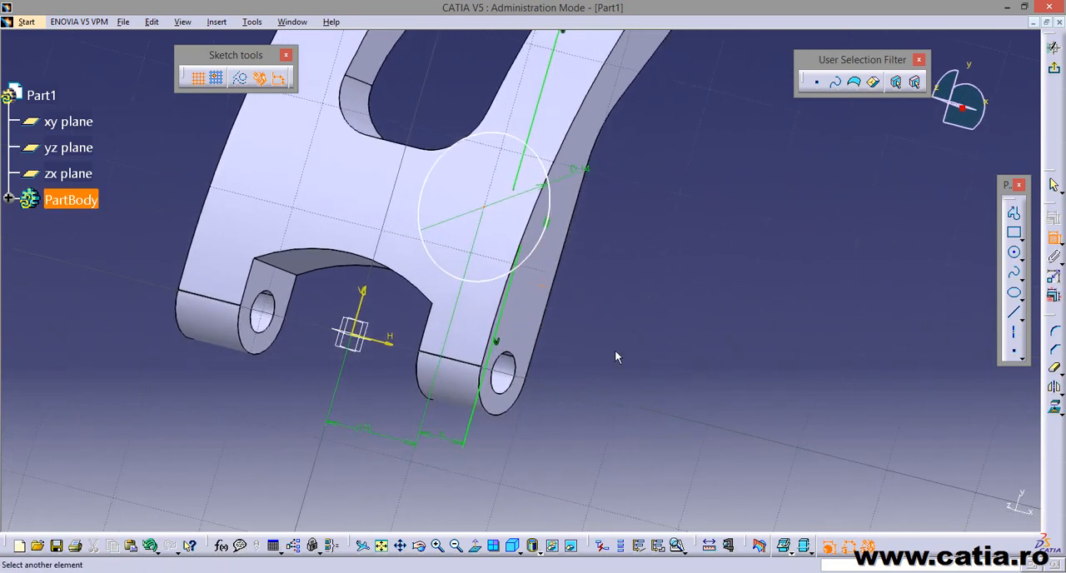
click(502, 371)
click(652, 328)
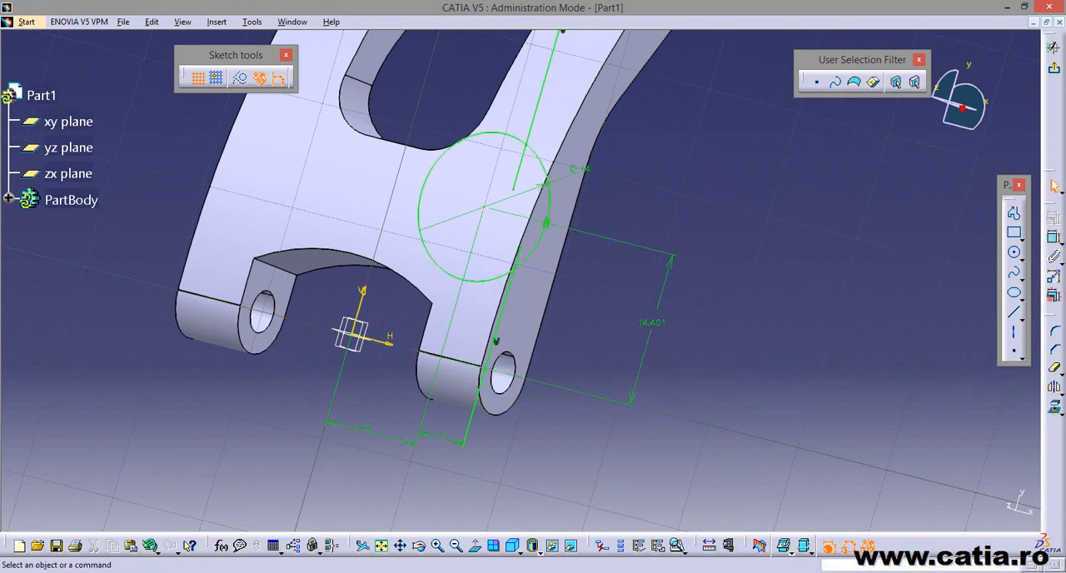
Check the boss-to-hole distance in the reference drawing and set the circle centre's distance from the hole axis to 12 mm.
key(alt+Tab)
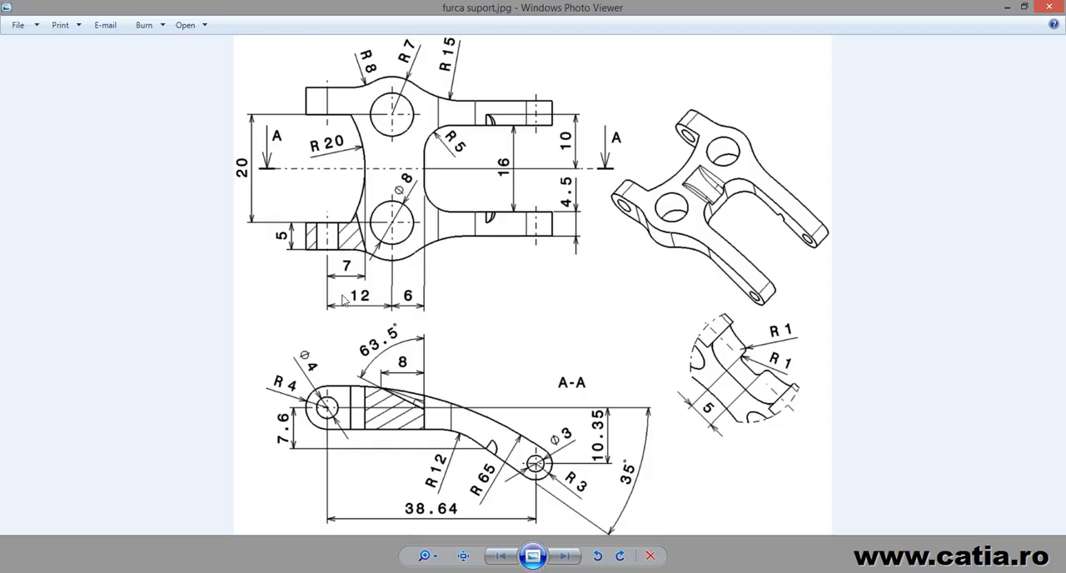
key(alt+Tab)
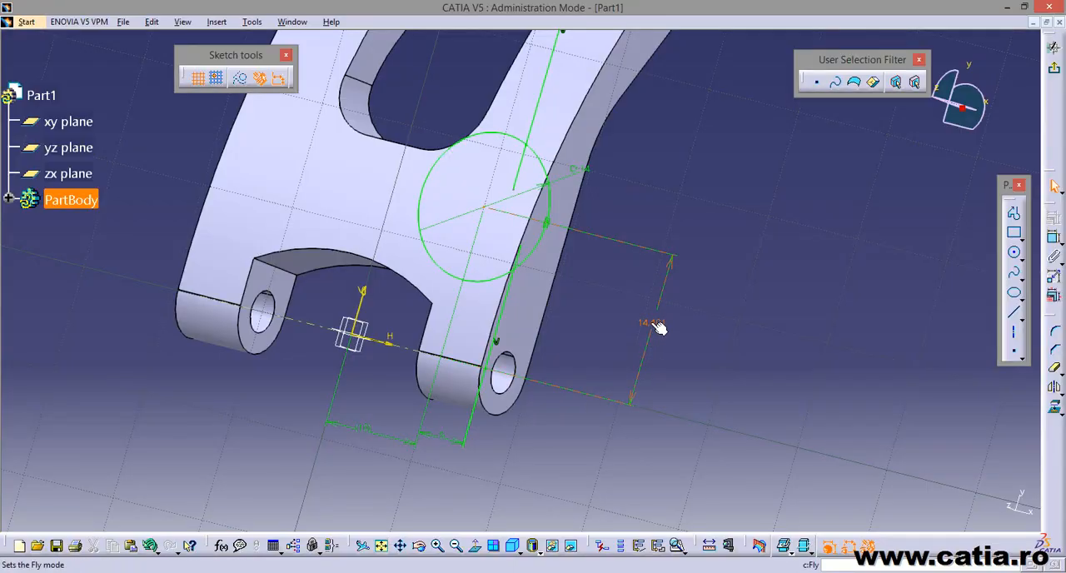
double_click(653, 324)
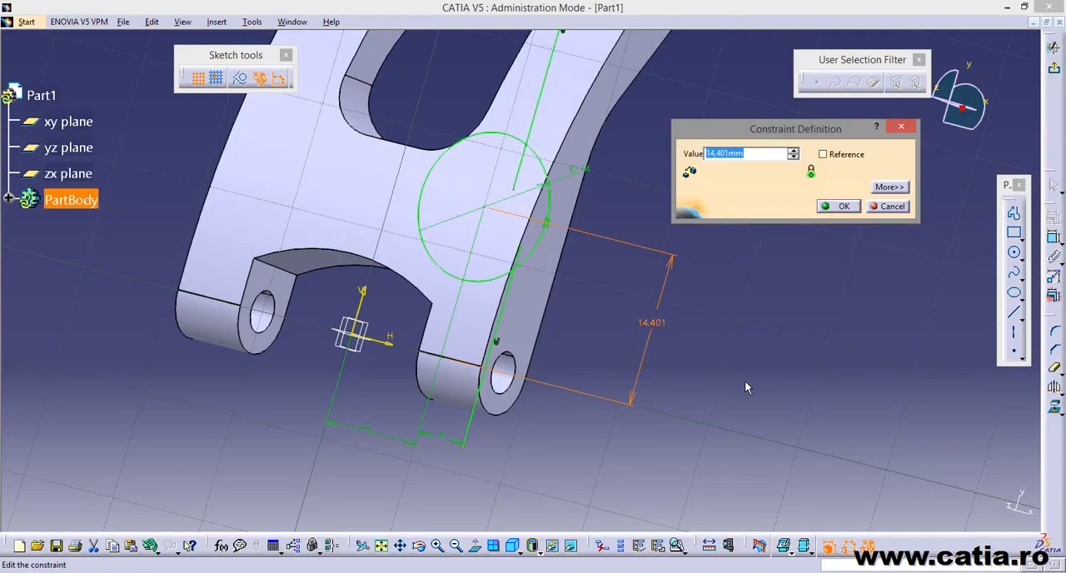
text(12)
click(843, 206)
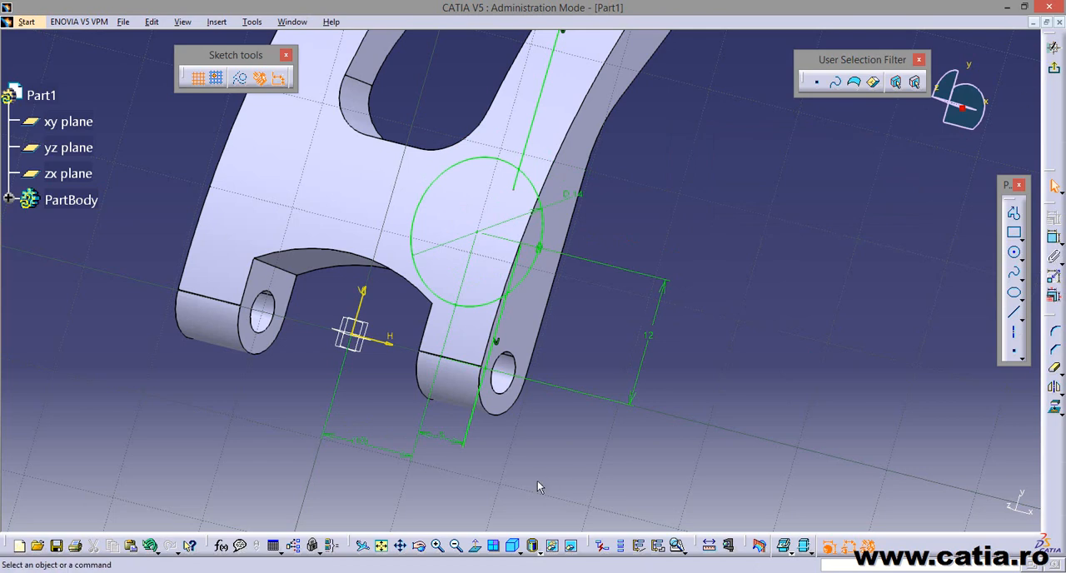
Trim away the circle's inner portion and the excess ends of both vertical lines, leaving the outer arc joined to the lines.
click(475, 545)
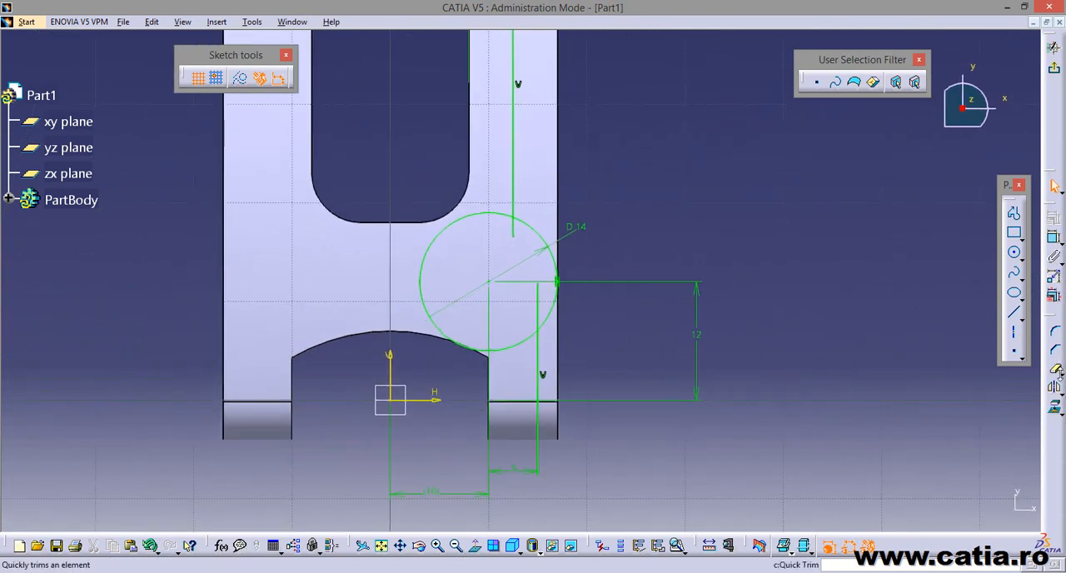
click(1055, 372)
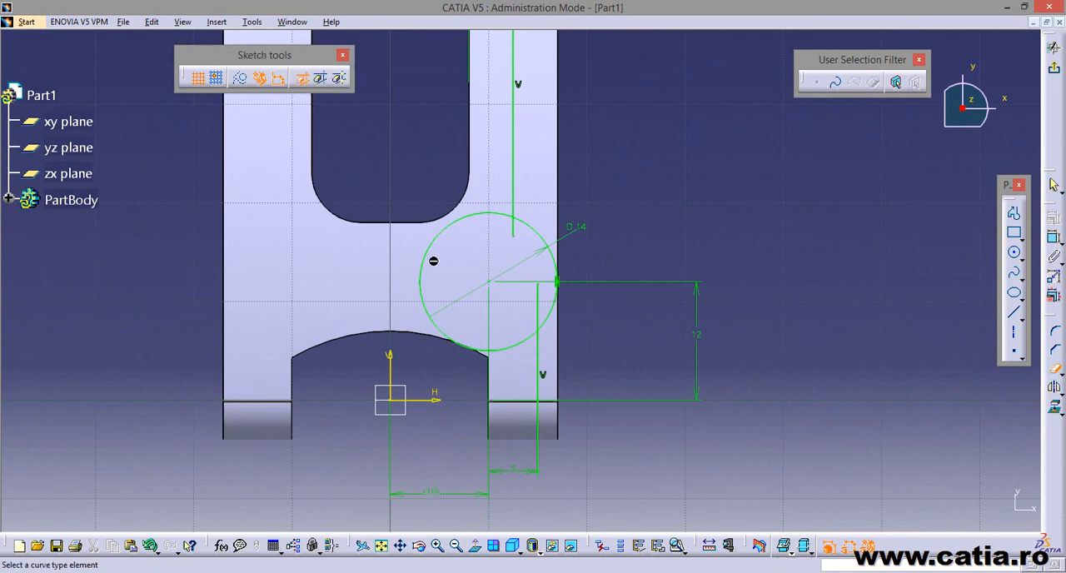
click(492, 217)
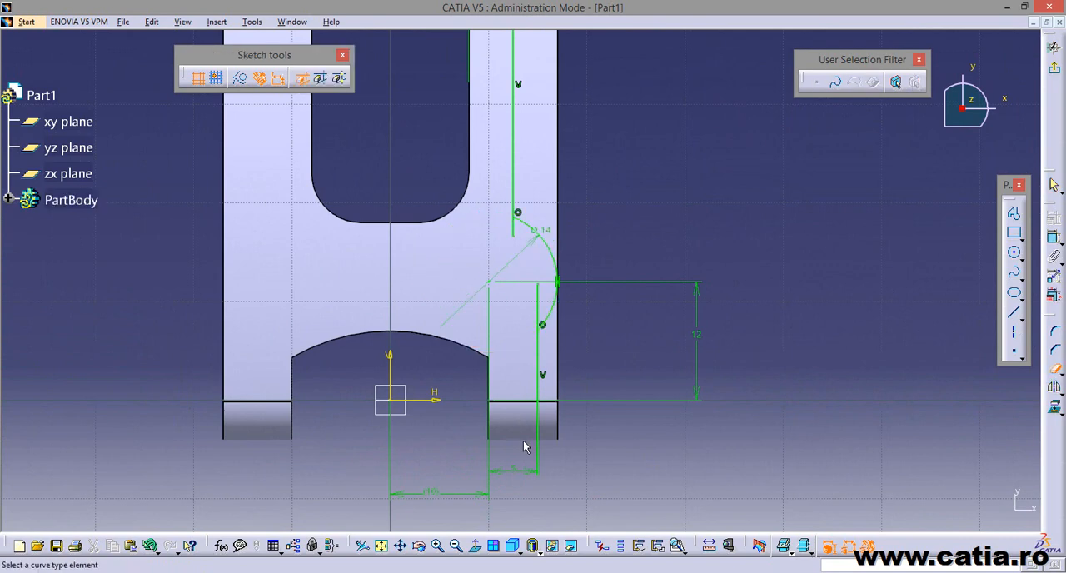
mouse_move(549, 394)
middle_down()
mouse_move(509, 479)
mouse_move(552, 382)
mouse_move(625, 421)
mouse_move(599, 311)
mouse_move(569, 268)
middle_up()
click(627, 431)
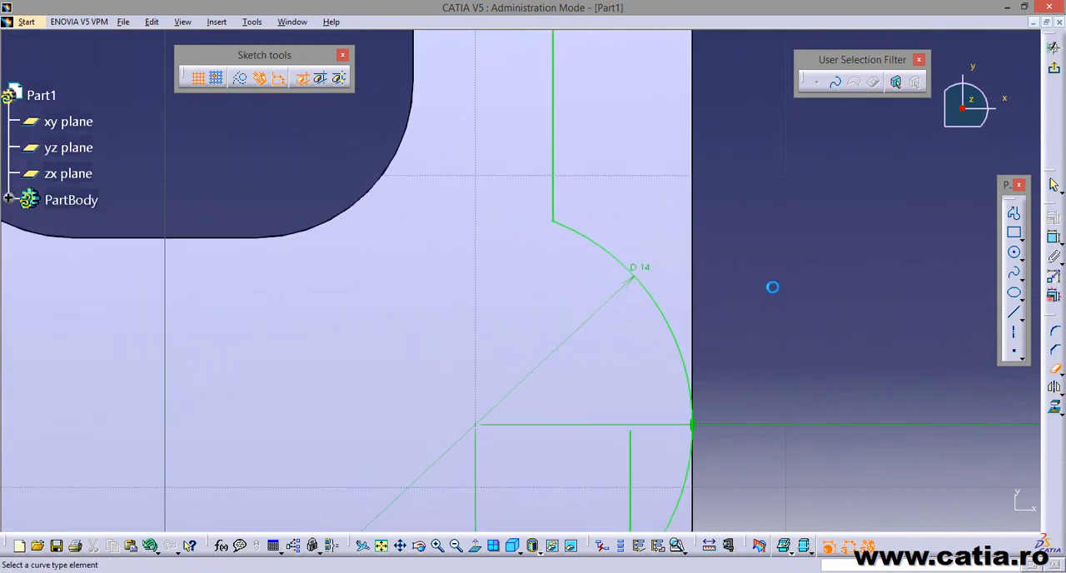
middle_drag(759, 242, 724, 114)
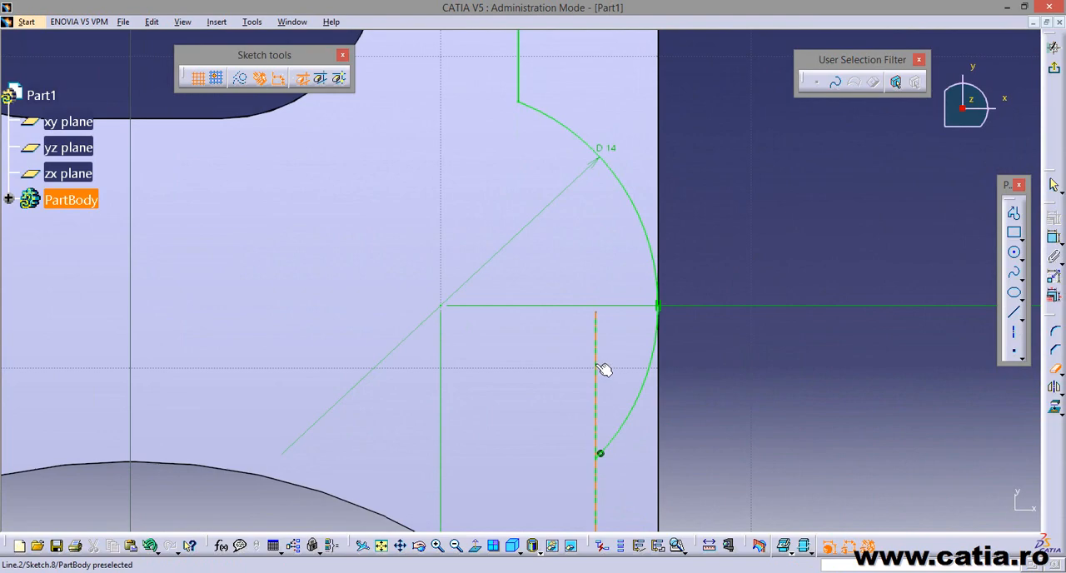
middle_drag(755, 403, 766, 435)
mouse_move(407, 323)
middle_down()
mouse_move(521, 362)
mouse_move(583, 338)
mouse_move(616, 401)
middle_up()
mouse_move(771, 328)
middle_down()
mouse_move(643, 363)
mouse_move(683, 314)
mouse_move(642, 319)
mouse_move(666, 397)
mouse_move(647, 412)
mouse_move(599, 358)
mouse_move(573, 292)
mouse_move(549, 312)
mouse_move(553, 420)
mouse_move(563, 415)
middle_up()
click(1057, 371)
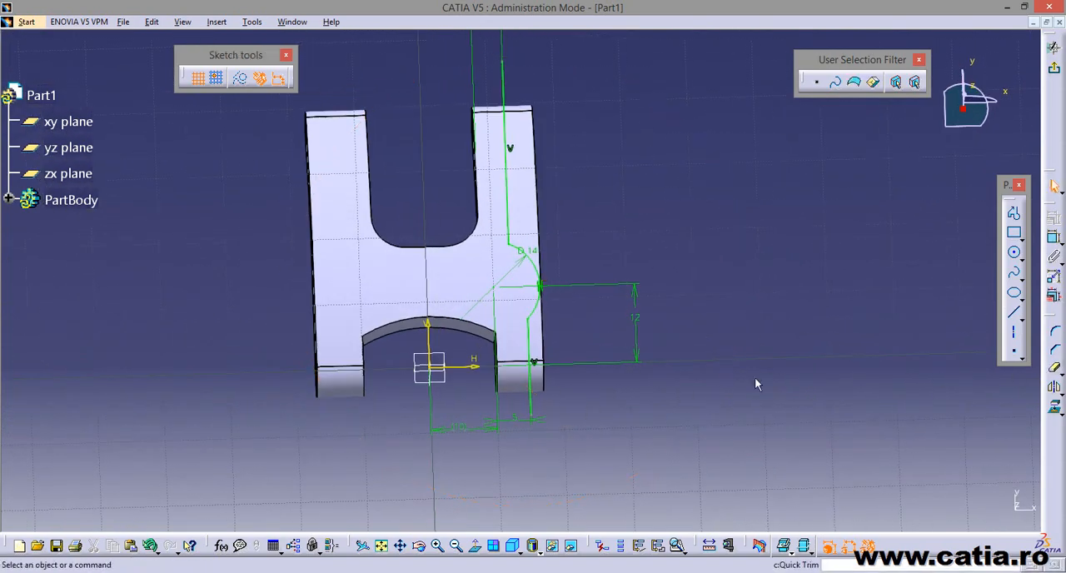
Check the blend radius in the reference drawing and round the corner between the fork arm's vertical line and the boss arc to 15 mm.
mouse_move(757, 383)
middle_down()
mouse_move(839, 436)
mouse_move(833, 347)
mouse_move(842, 364)
mouse_move(783, 289)
middle_up()
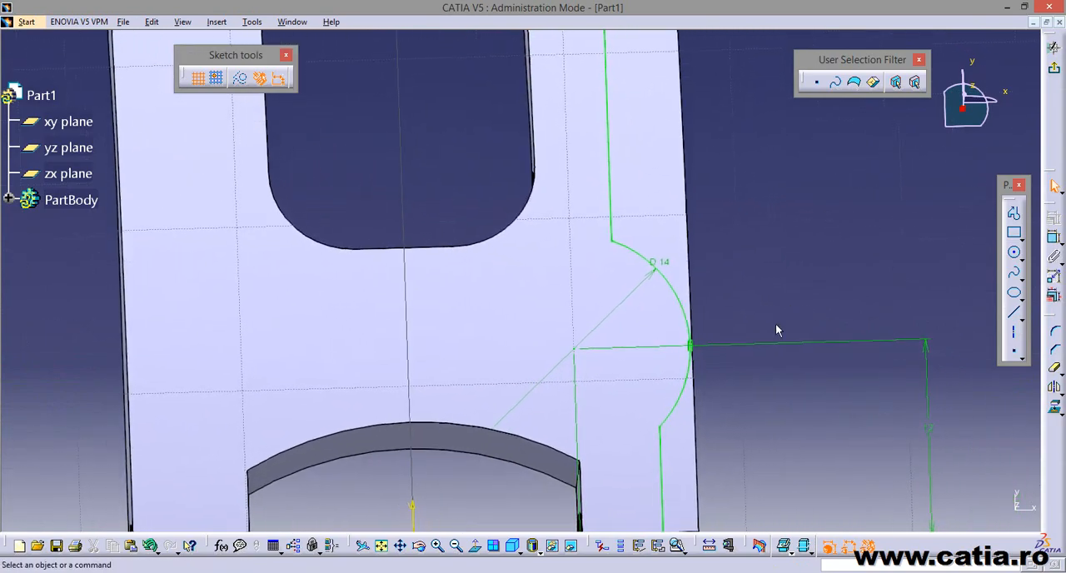
middle_drag(699, 409, 700, 369)
key(alt+Tab)
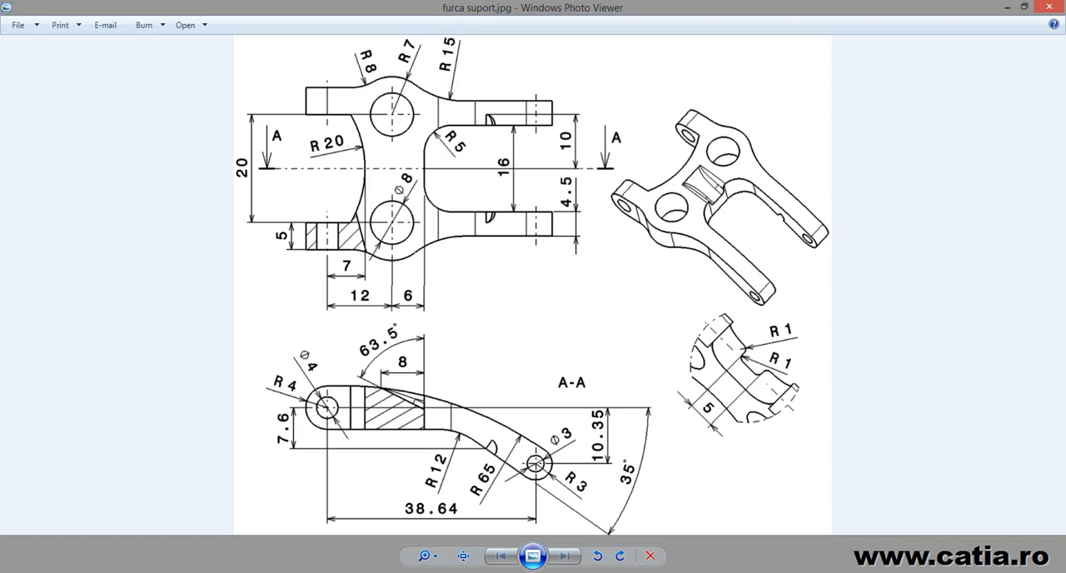
key(alt+Tab)
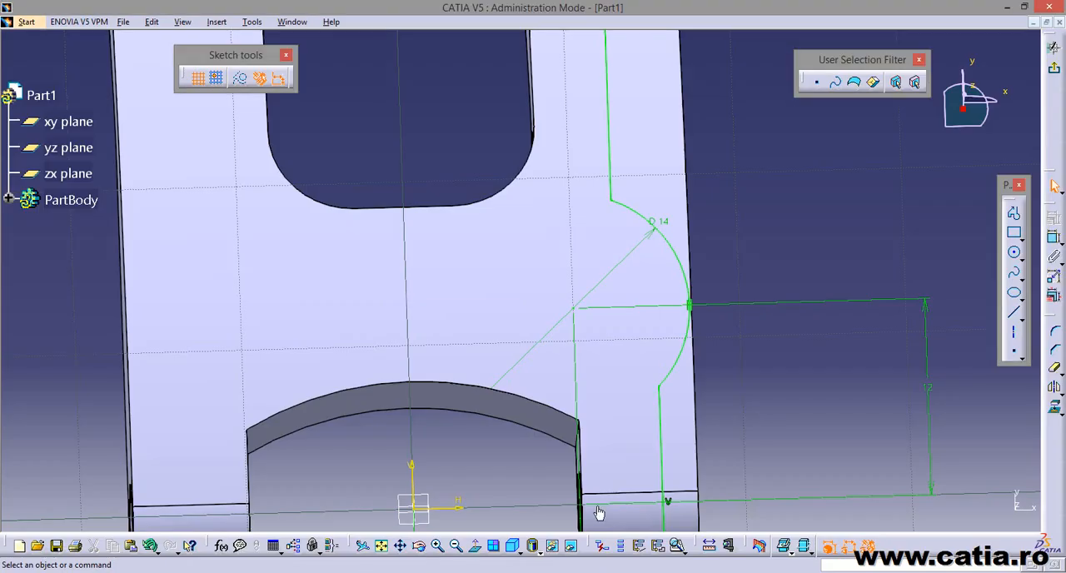
click(1053, 335)
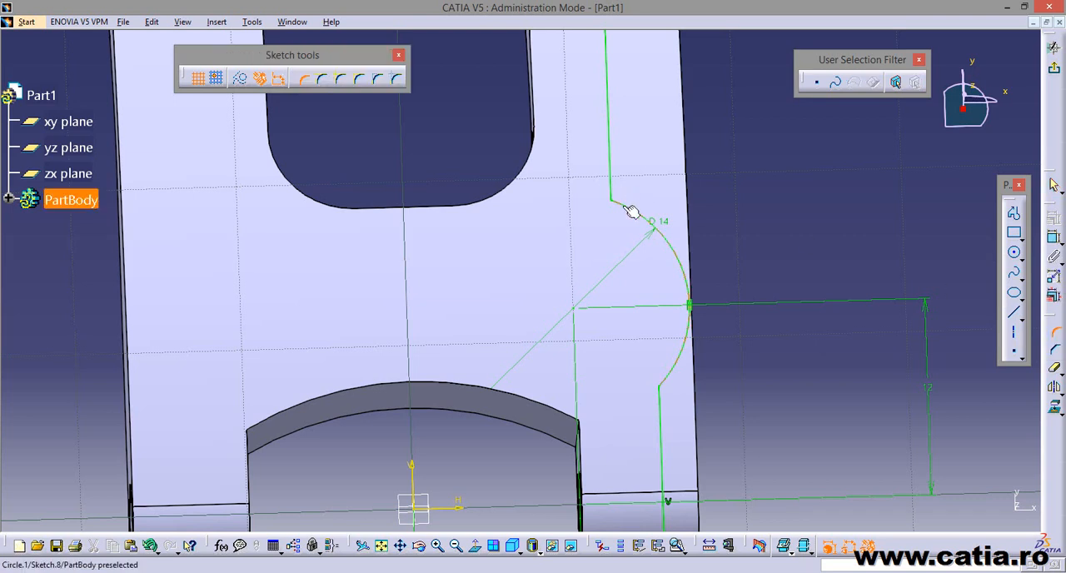
click(612, 180)
click(620, 189)
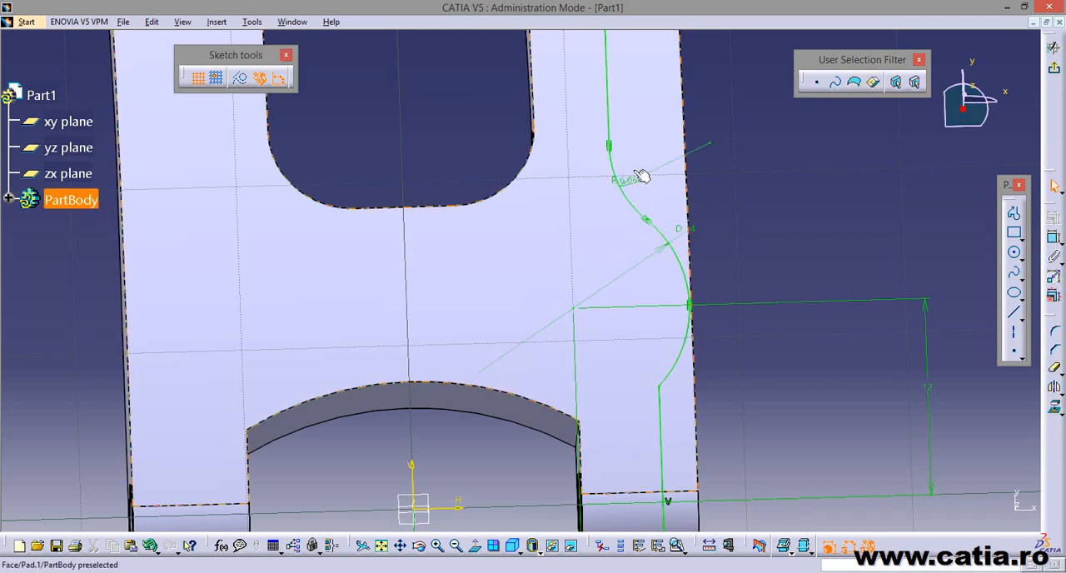
double_click(632, 180)
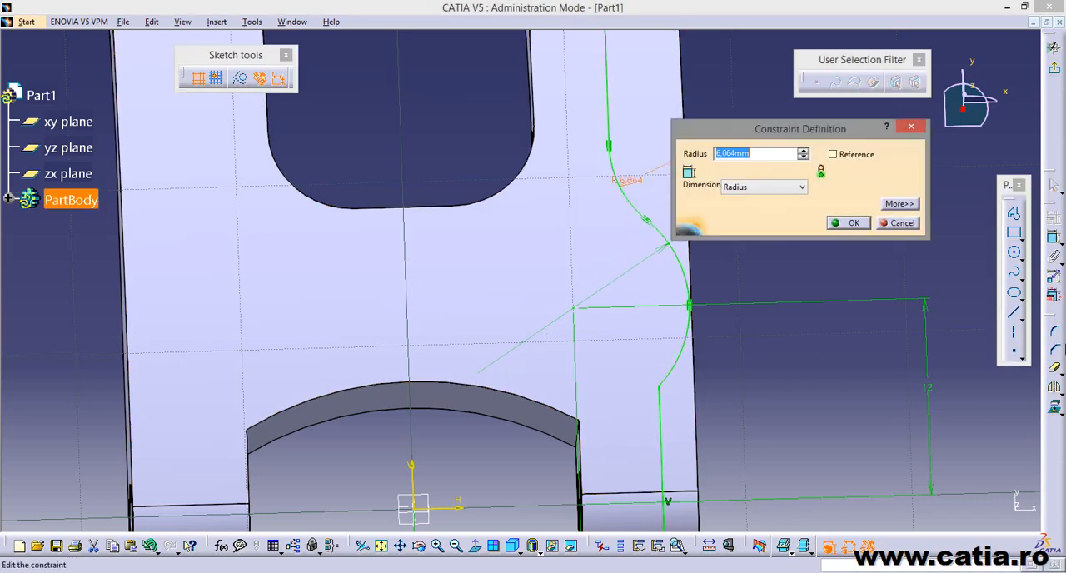
key(Return)
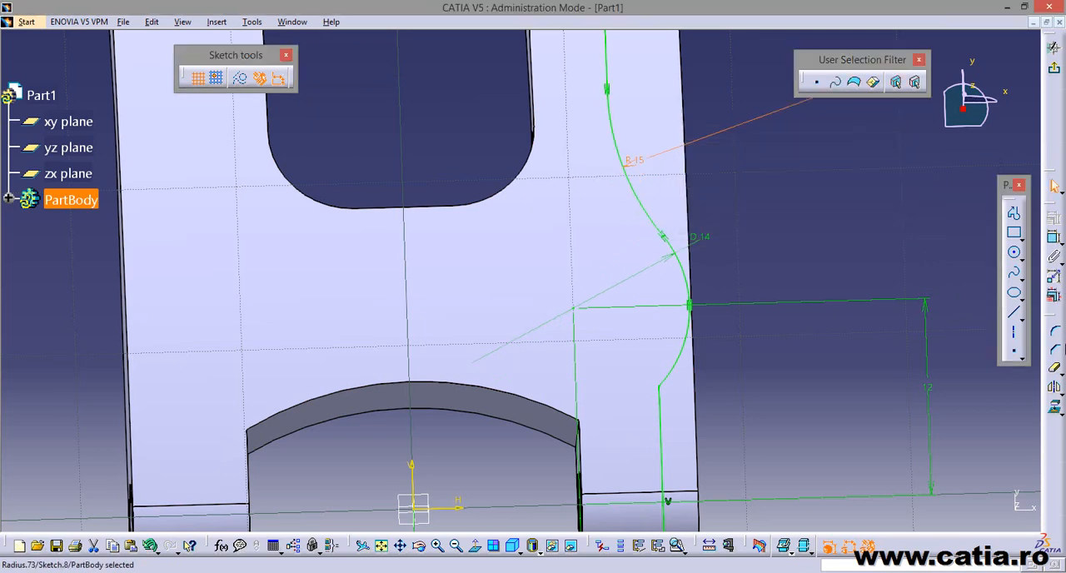
Round the corner between the boss arc and the larger end's vertical line to an 8 mm radius.
click(1054, 332)
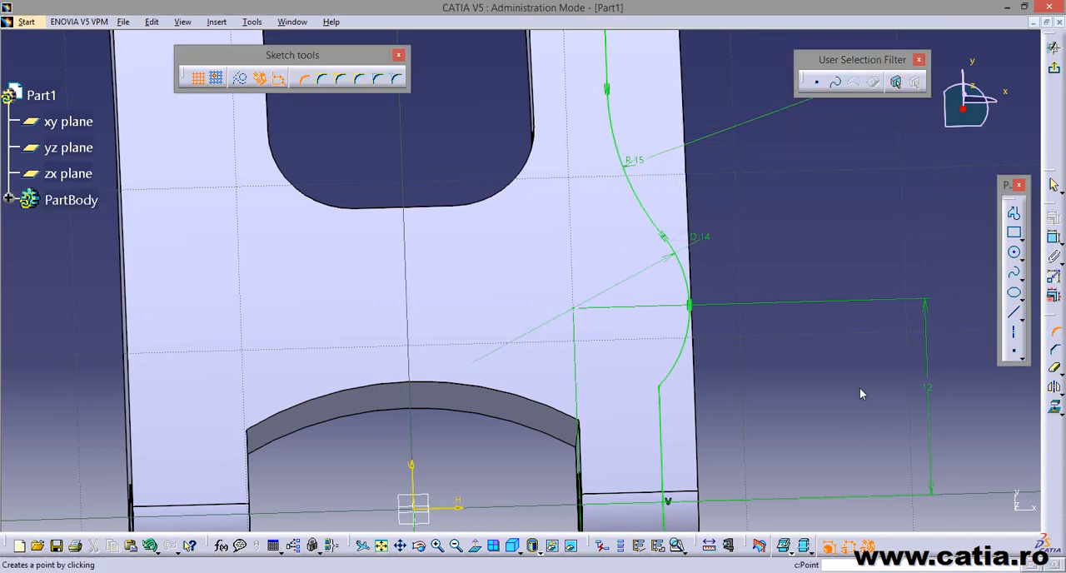
middle_drag(859, 387, 805, 356)
click(671, 322)
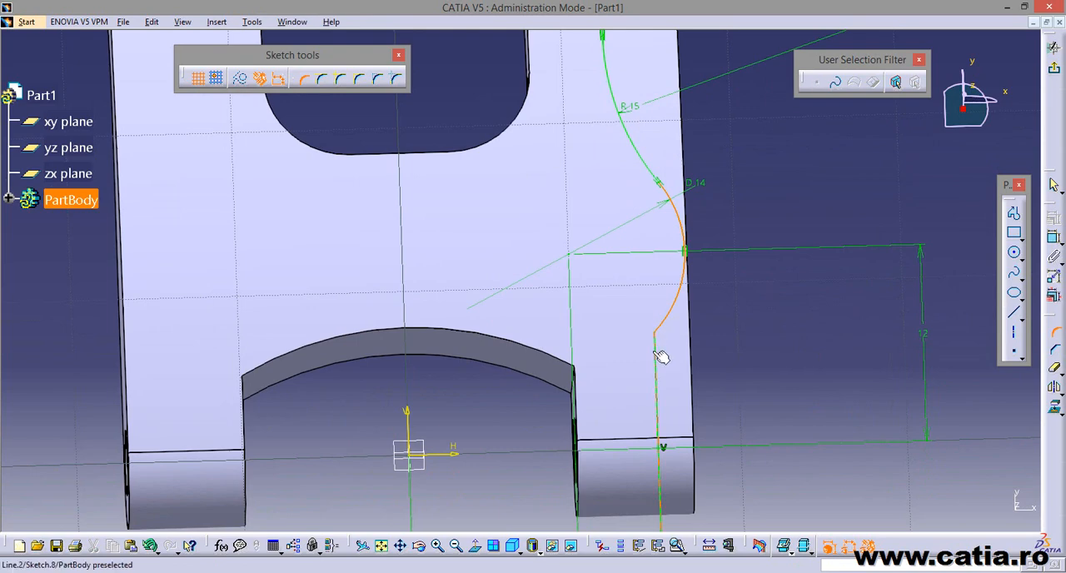
click(661, 357)
click(666, 358)
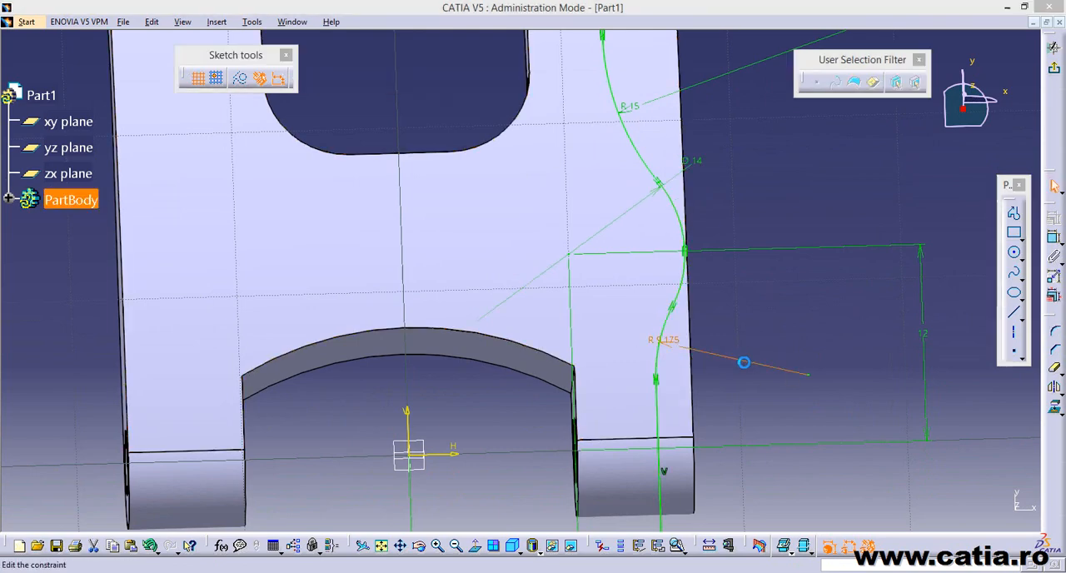
double_click(744, 363)
text(8)
key(Return)
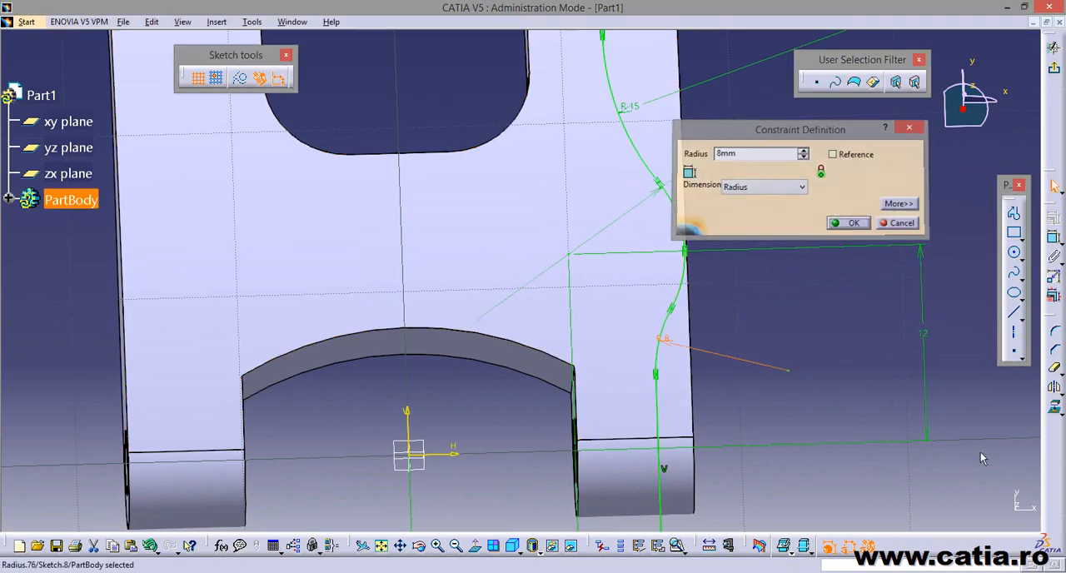
Draw three connected lines outside the part that join the free ends of the two vertical lines and close the contour.
mouse_move(726, 293)
middle_down()
mouse_move(683, 258)
mouse_move(700, 329)
mouse_move(683, 382)
middle_up()
click(475, 546)
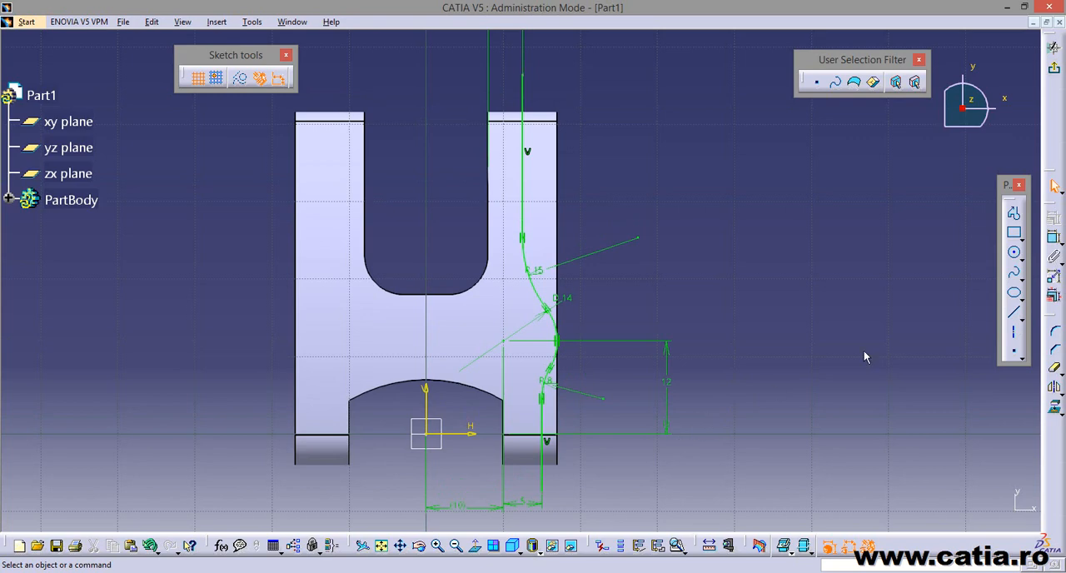
click(1015, 215)
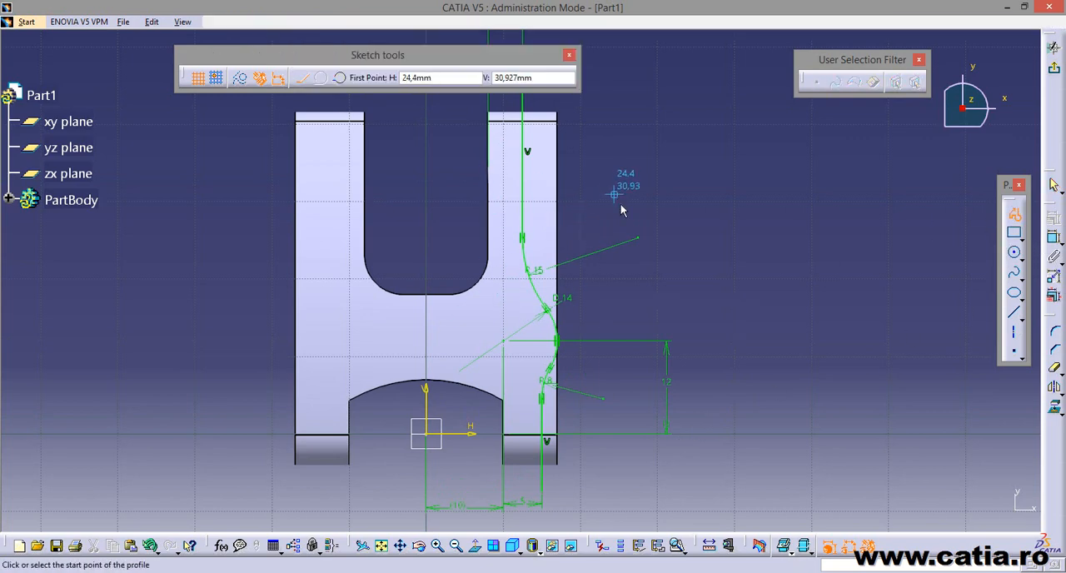
middle_drag(620, 204, 637, 260)
middle_drag(799, 270, 798, 285)
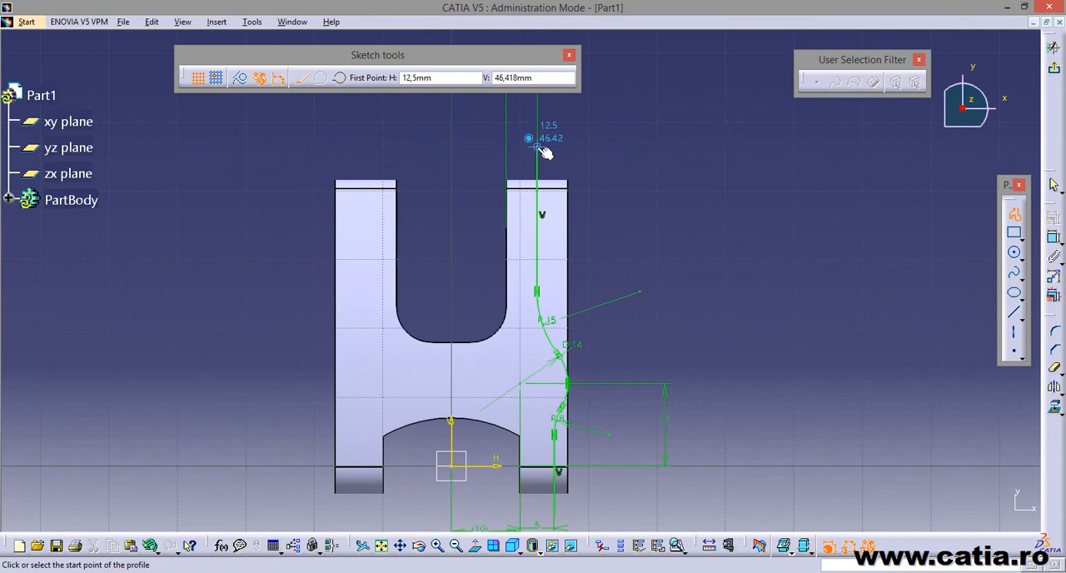
click(537, 149)
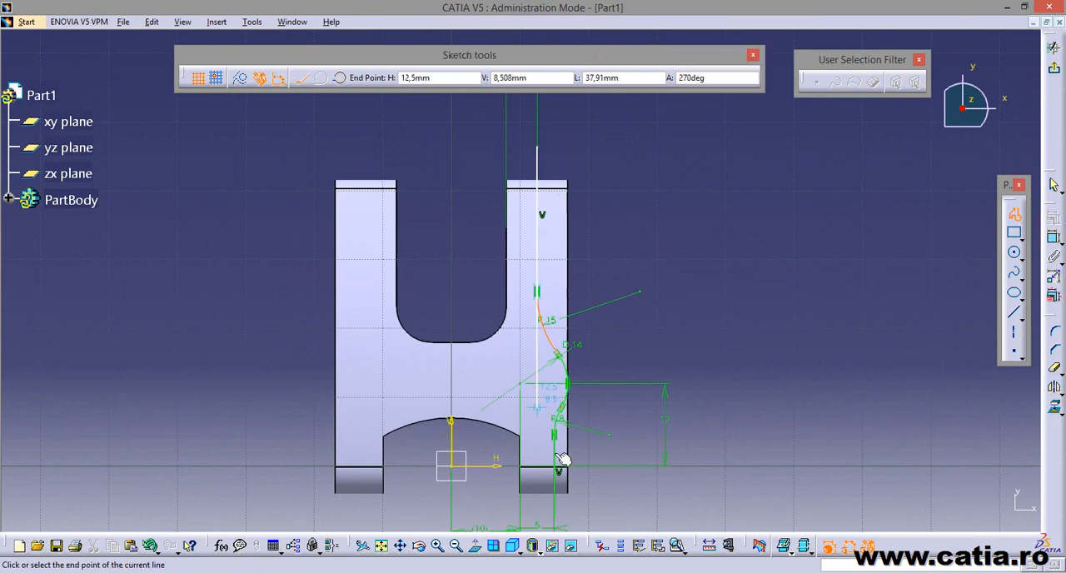
click(674, 168)
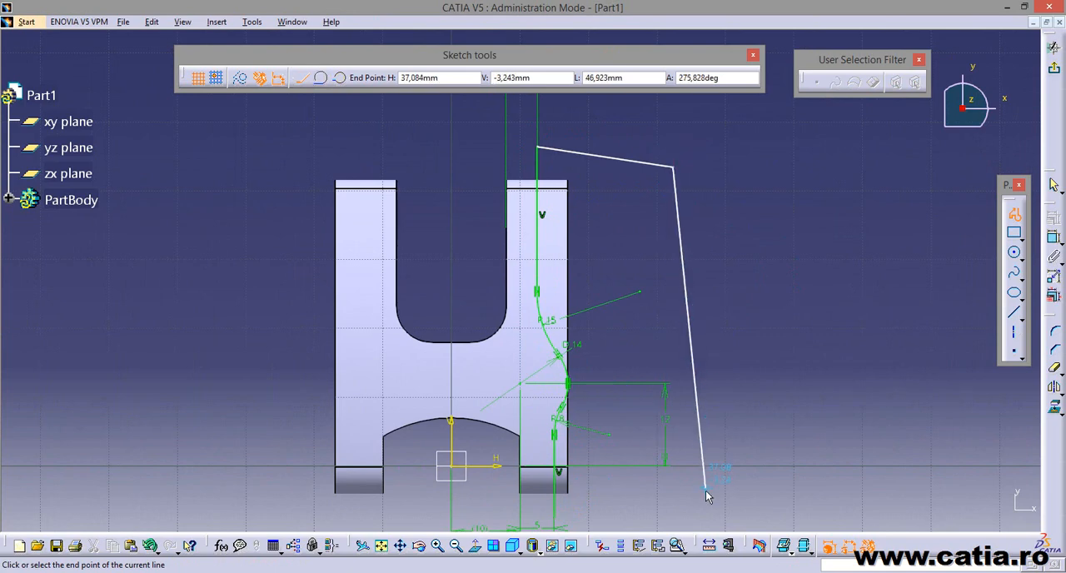
middle_drag(674, 444, 641, 302)
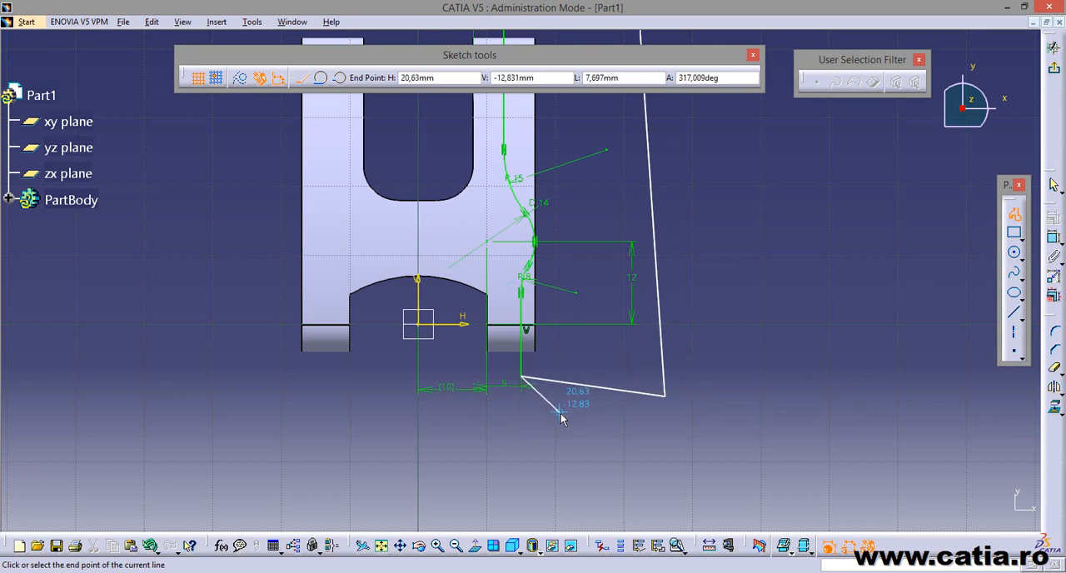
key(Escape)
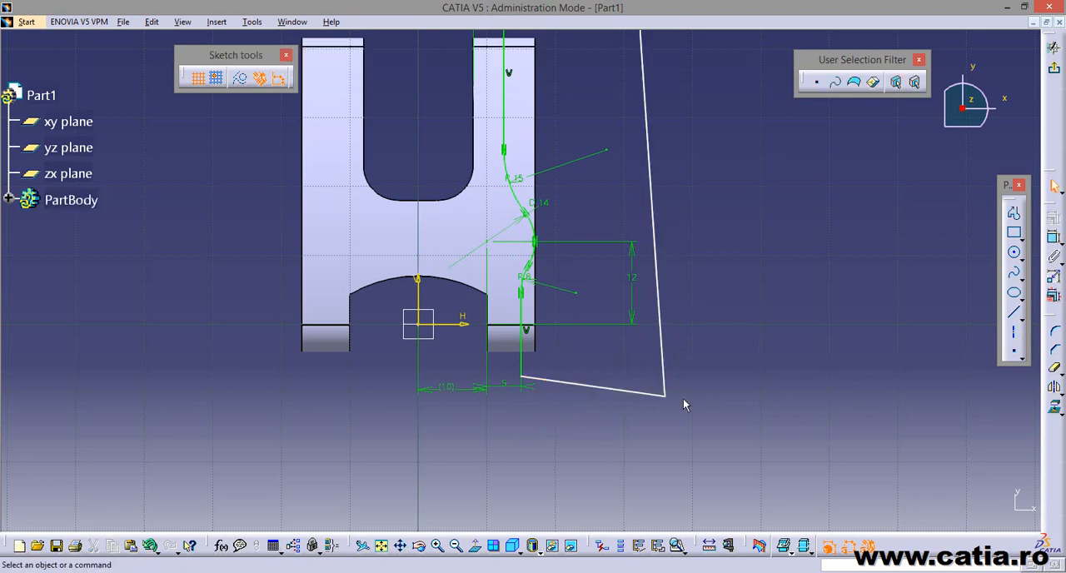
Move the two outer corners of the closing lines inward, nearer to the part's side.
middle_drag(697, 333, 704, 416)
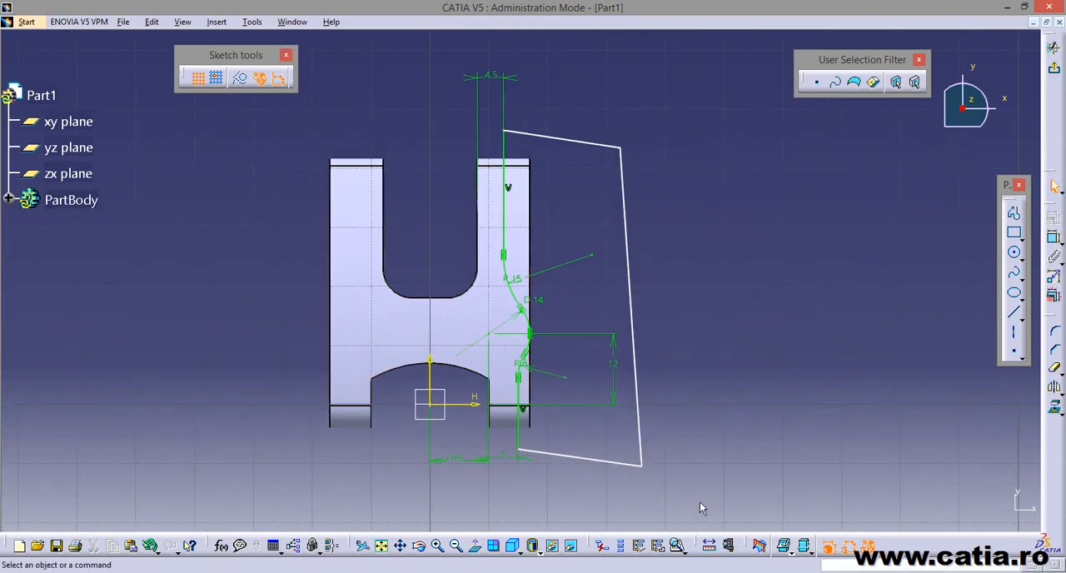
drag(643, 466, 590, 429)
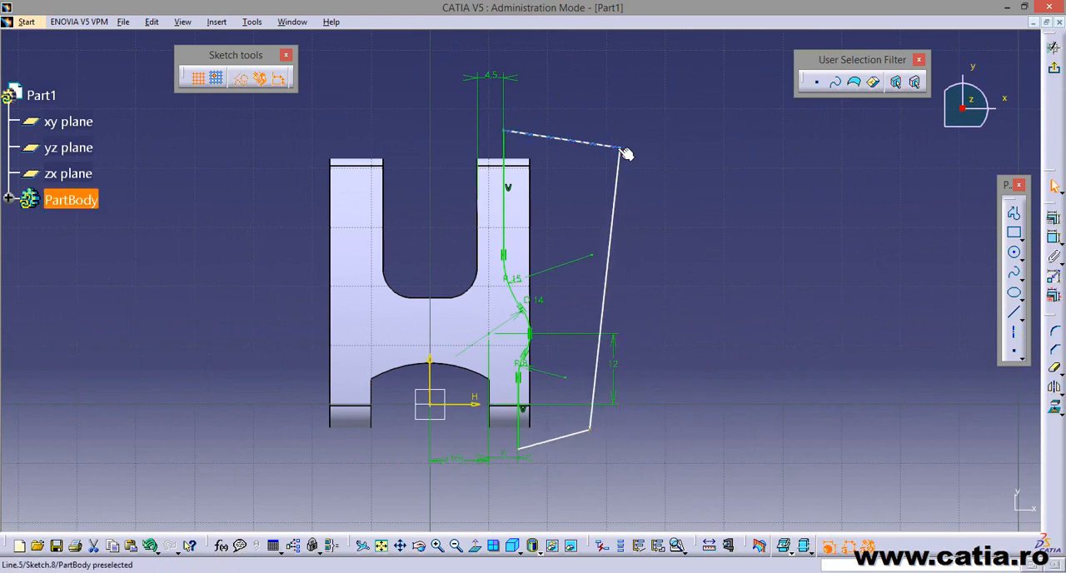
drag(630, 152, 569, 147)
click(616, 174)
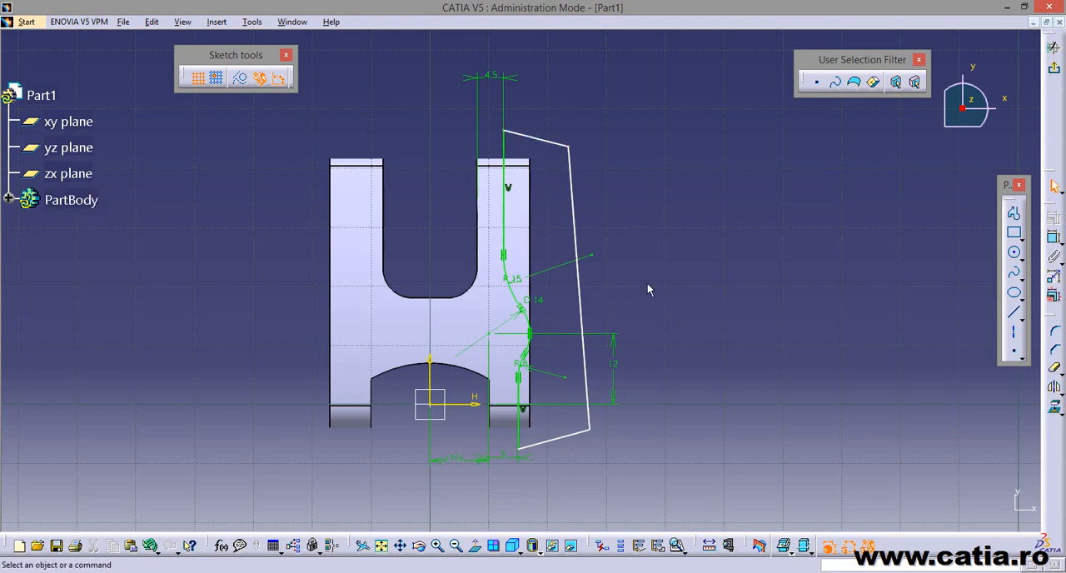
Check with Sketch Analysis that the contour is closed, and exit the sketch.
click(252, 22)
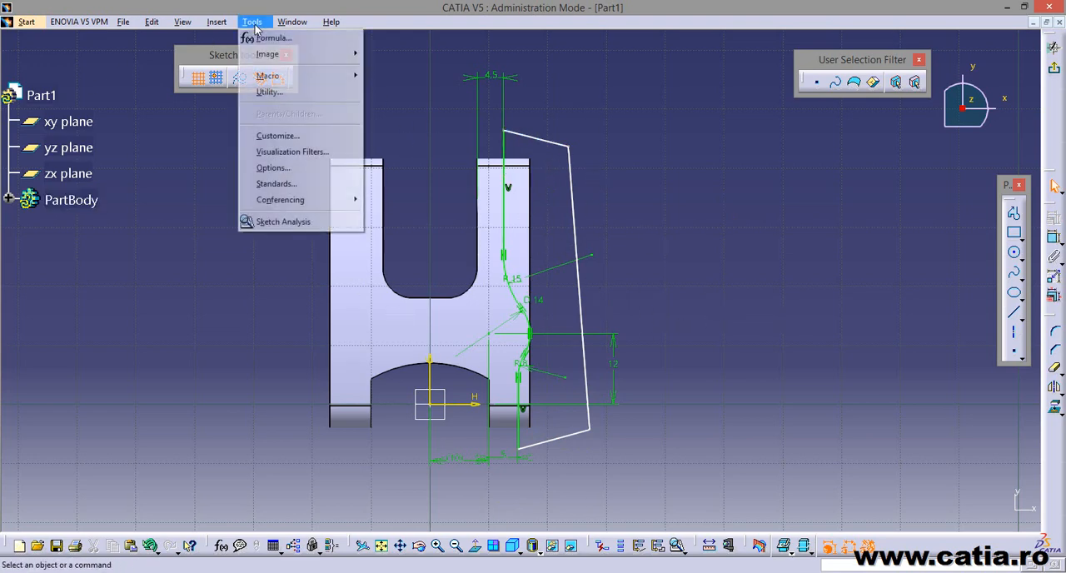
click(315, 223)
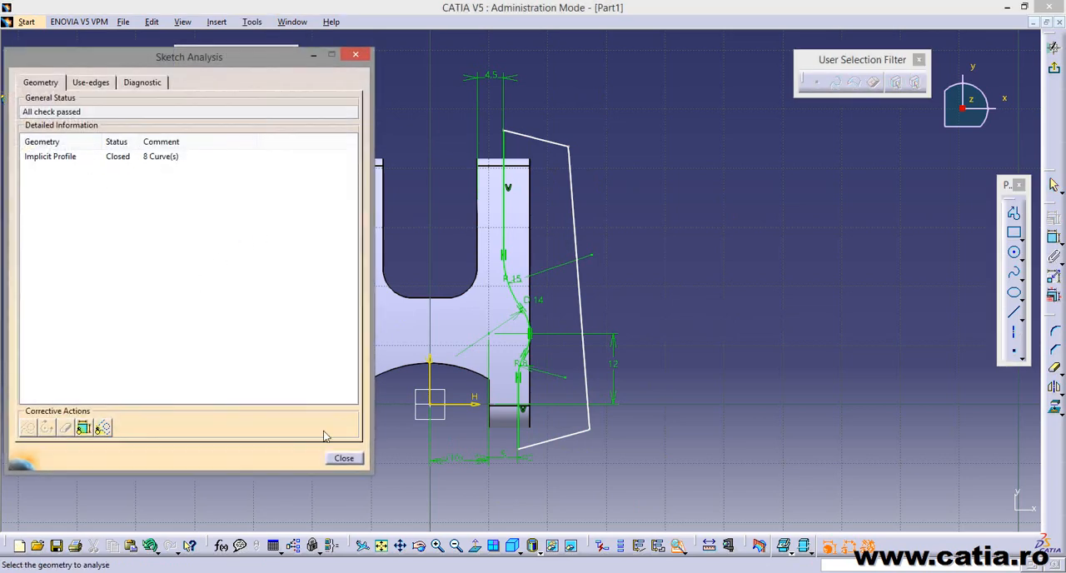
click(344, 459)
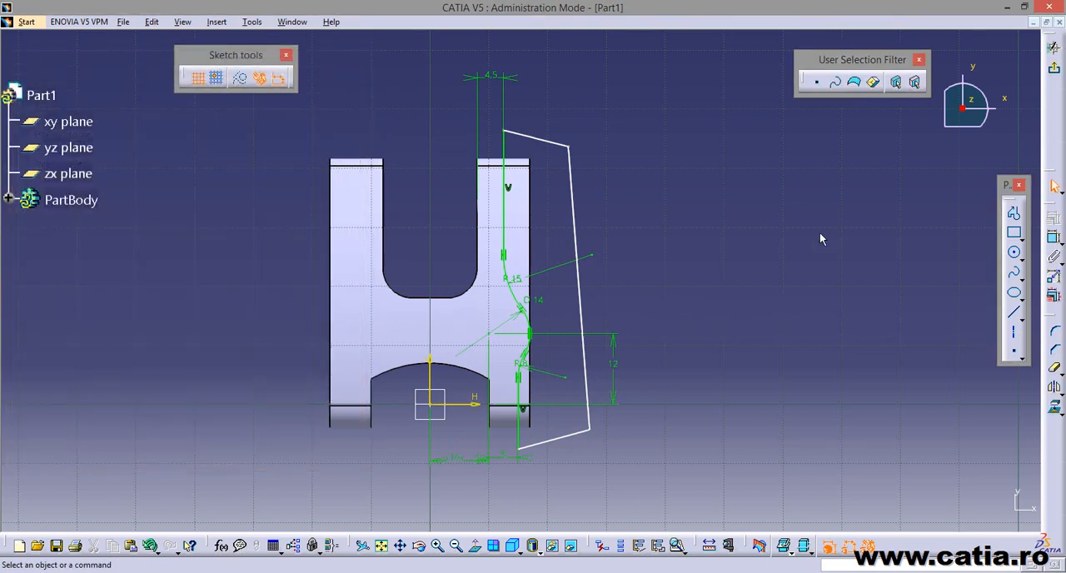
click(1055, 73)
Cut the side contour sketch through the part as a 14 mm deep pocket with mirrored extent.
mouse_move(708, 438)
middle_down()
mouse_move(647, 452)
mouse_move(357, 277)
mouse_move(595, 424)
middle_up()
click(594, 425)
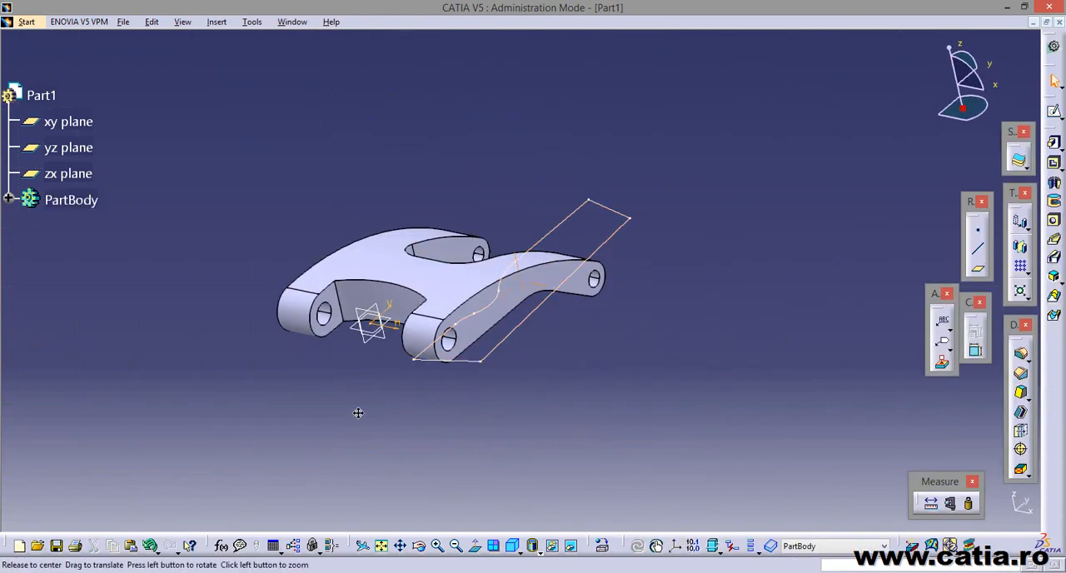
middle_drag(358, 414, 641, 187)
click(1054, 165)
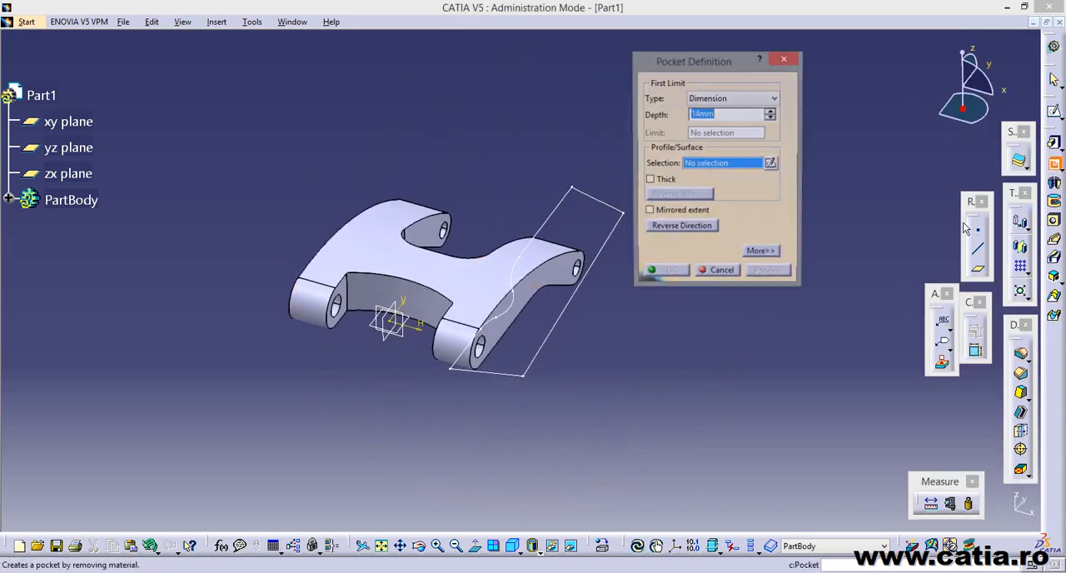
middle_drag(650, 438, 629, 292)
click(481, 384)
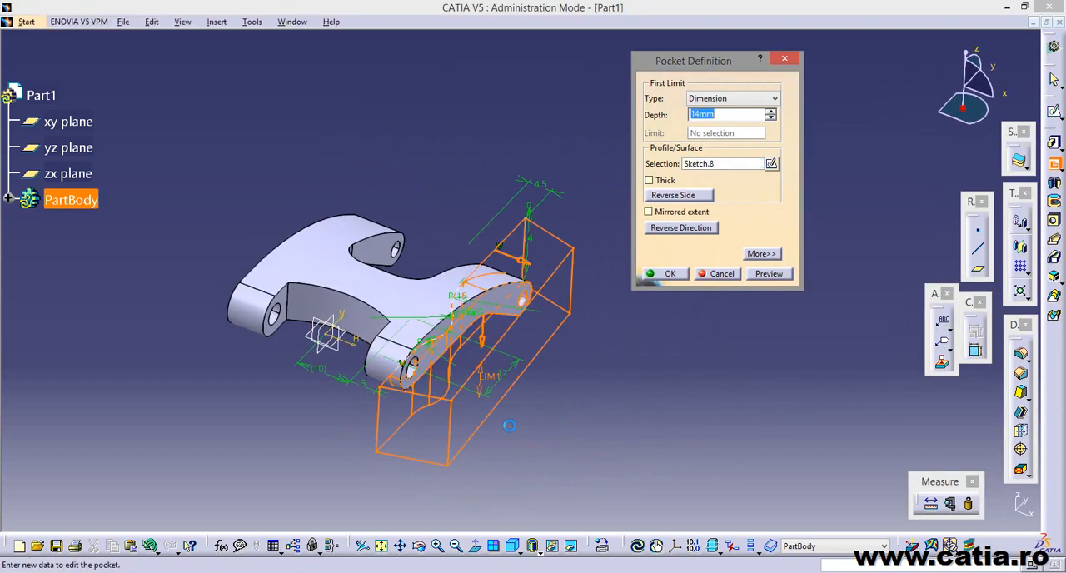
middle_drag(481, 387, 487, 407)
click(650, 211)
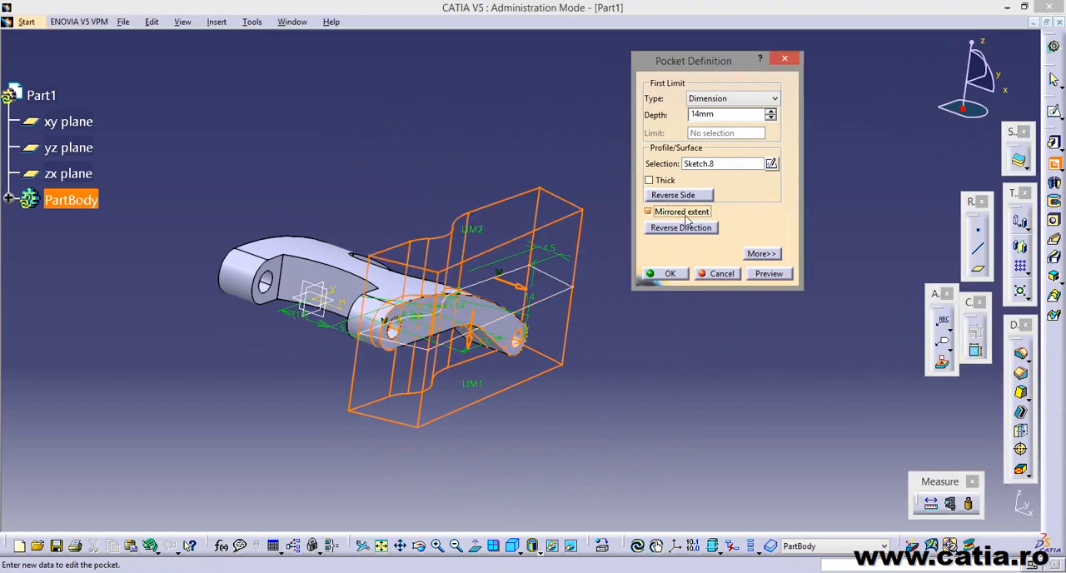
middle_drag(591, 387, 683, 463)
click(666, 275)
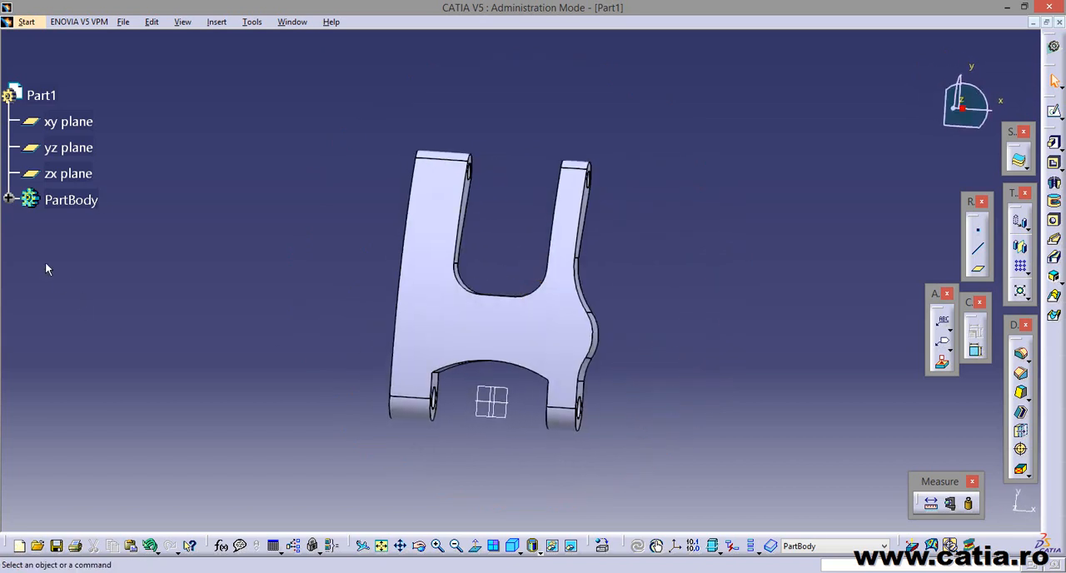
Mirror the side contour pocket, Pocket.3, about the yz plane to the opposite side of the part.
click(9, 200)
scroll(217, 366, down, 3)
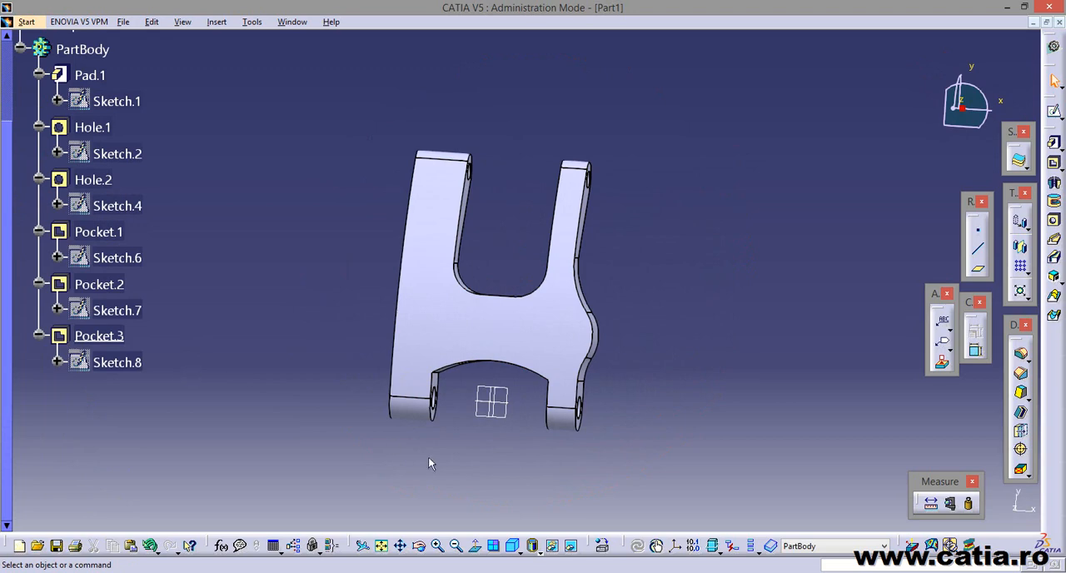
middle_drag(428, 456, 208, 421)
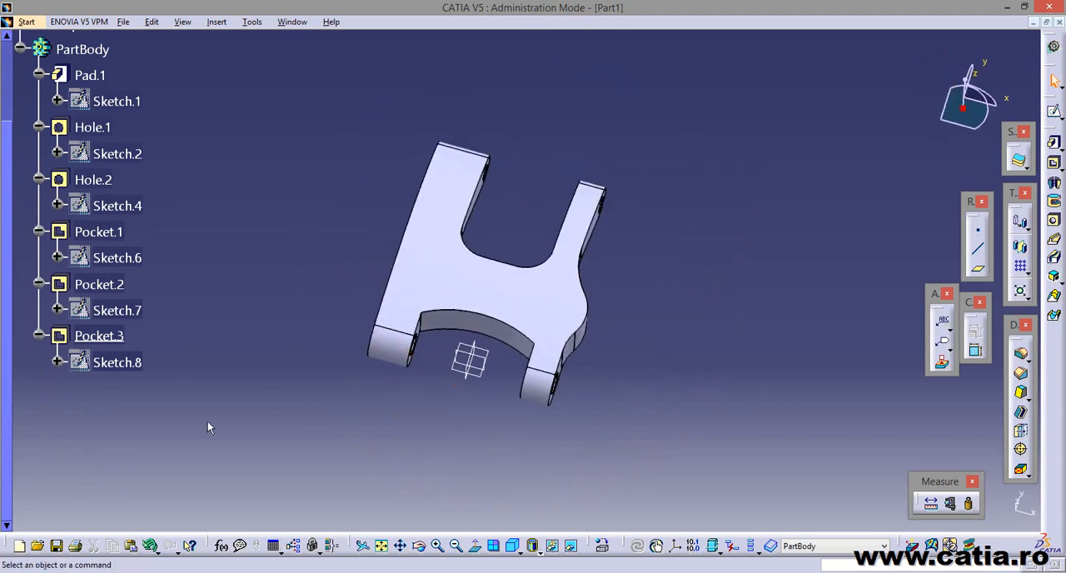
click(100, 336)
middle_drag(586, 452, 658, 346)
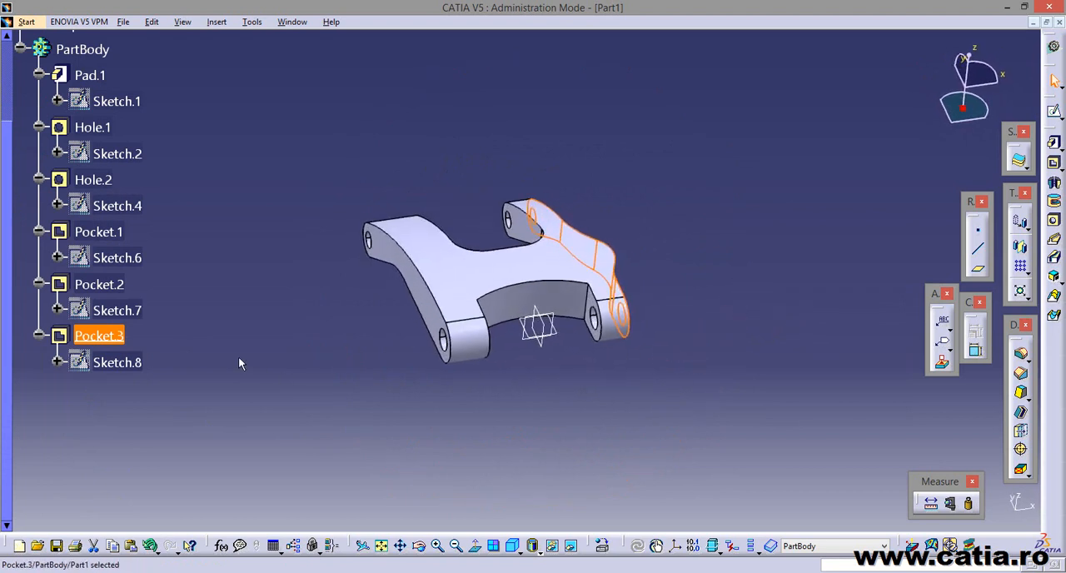
middle_drag(655, 302, 730, 308)
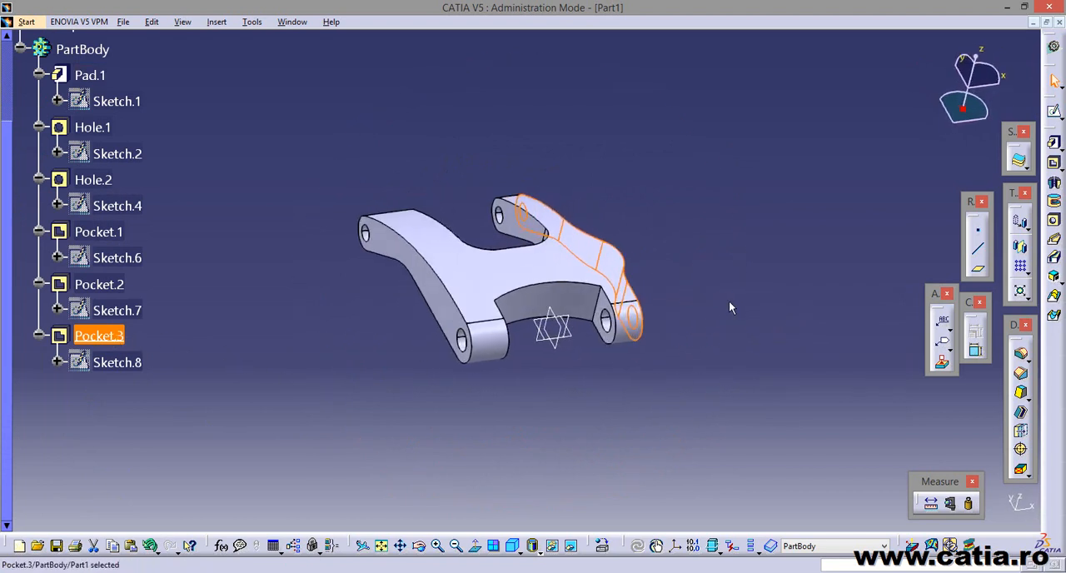
click(1023, 250)
middle_drag(631, 423, 613, 374)
middle_drag(402, 403, 539, 371)
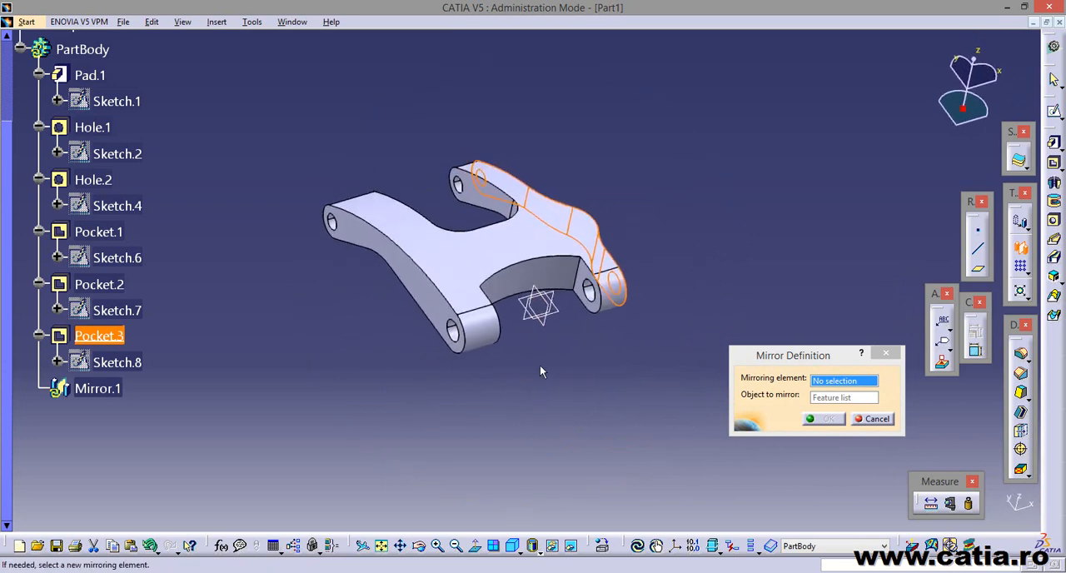
click(545, 323)
drag(6, 405, 15, 249)
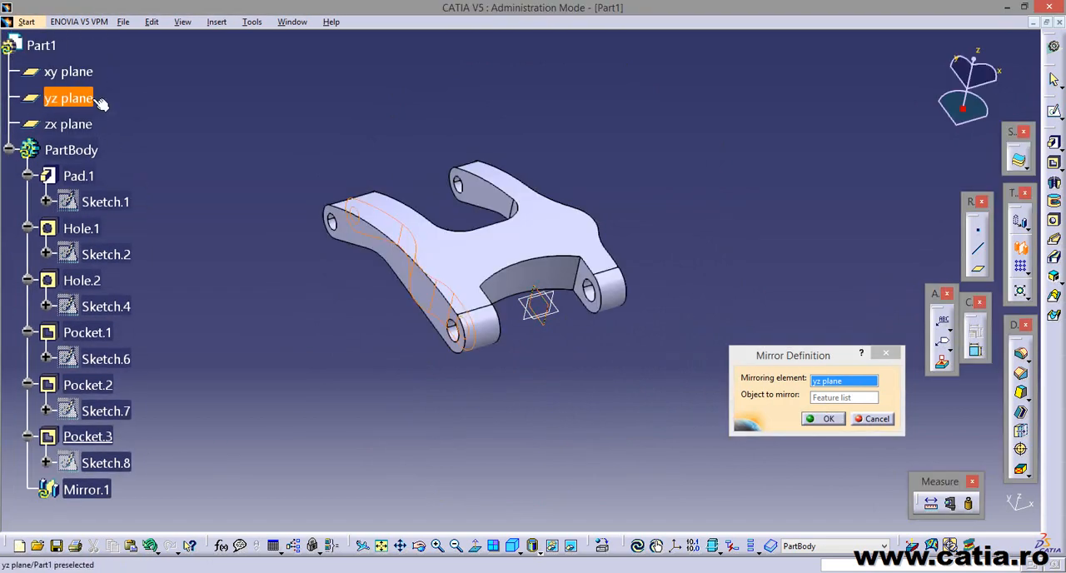
click(826, 419)
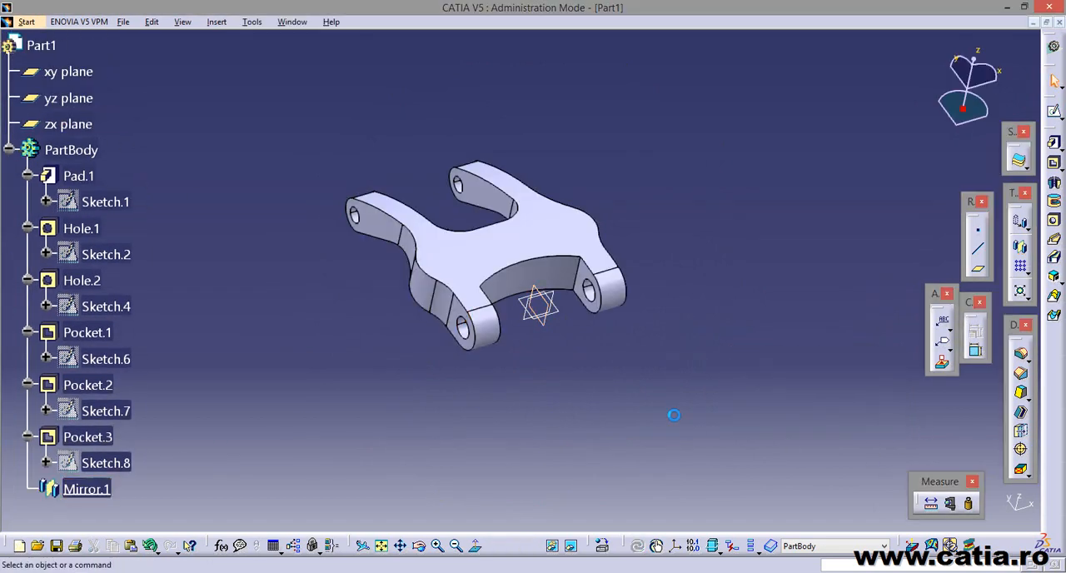
Start a hole on the xy plane, dismiss the error, and open its positioning sketch.
middle_drag(674, 411, 531, 318)
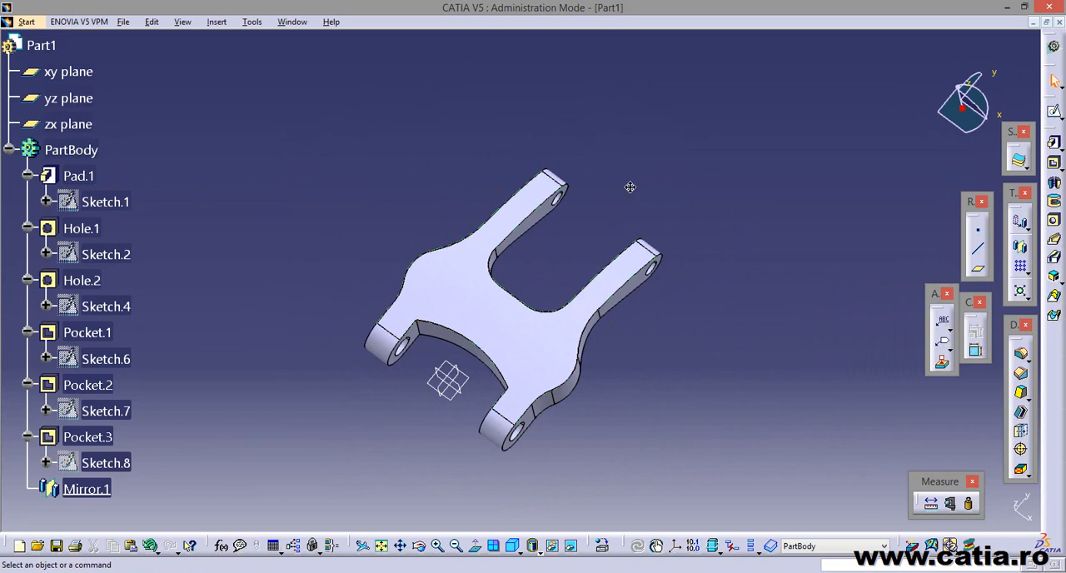
middle_drag(630, 187, 599, 261)
key(alt+Tab)
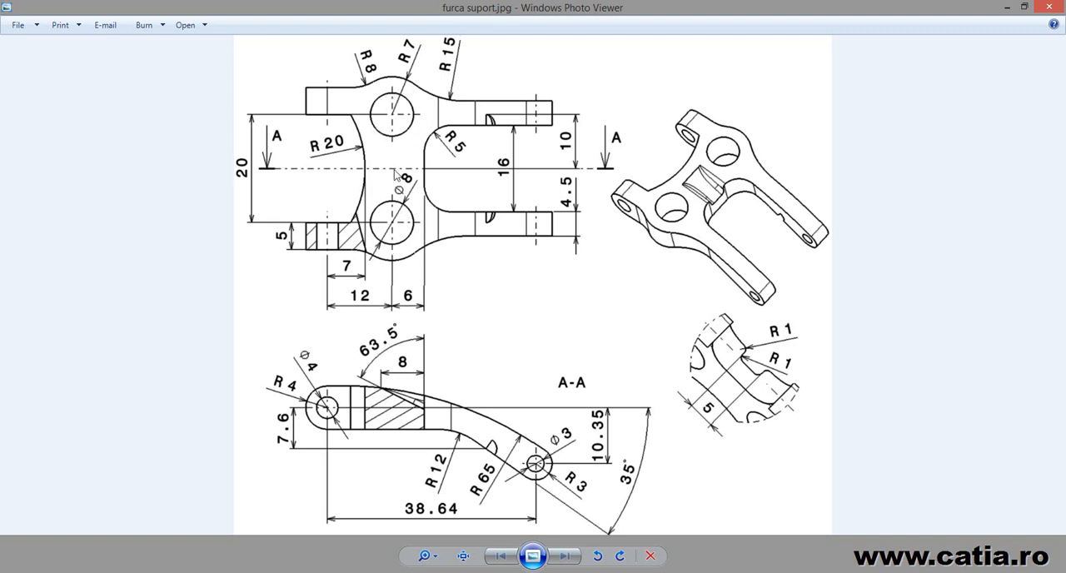
key(alt+Tab)
middle_drag(465, 453, 459, 424)
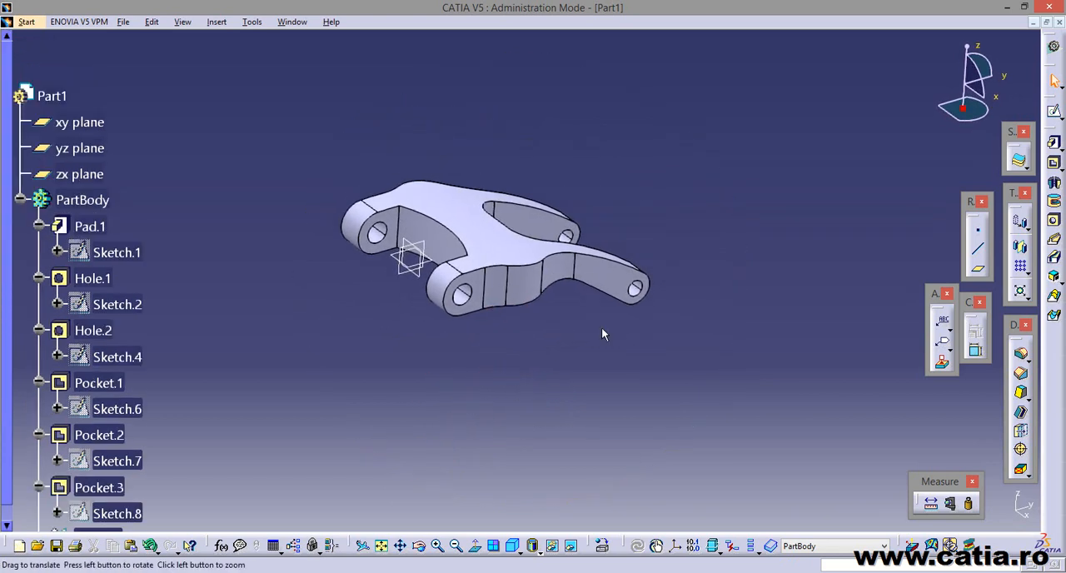
click(1054, 221)
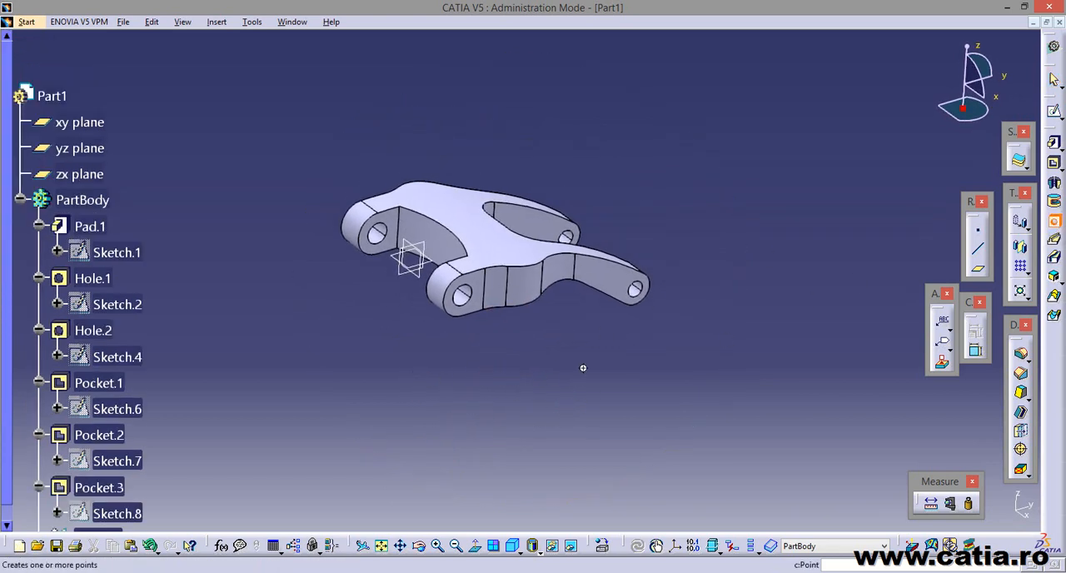
middle_drag(578, 368, 546, 389)
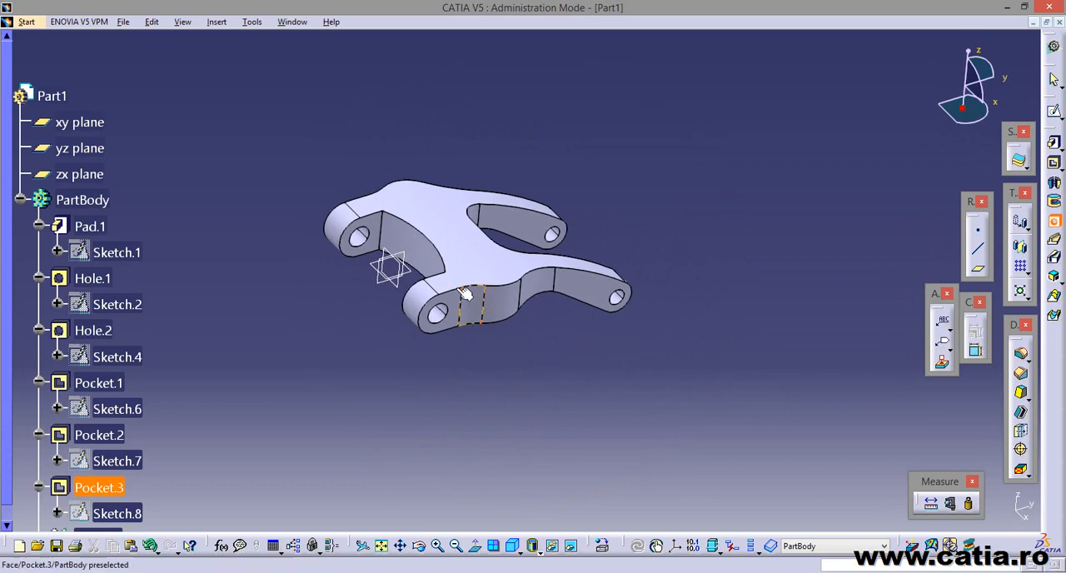
click(413, 275)
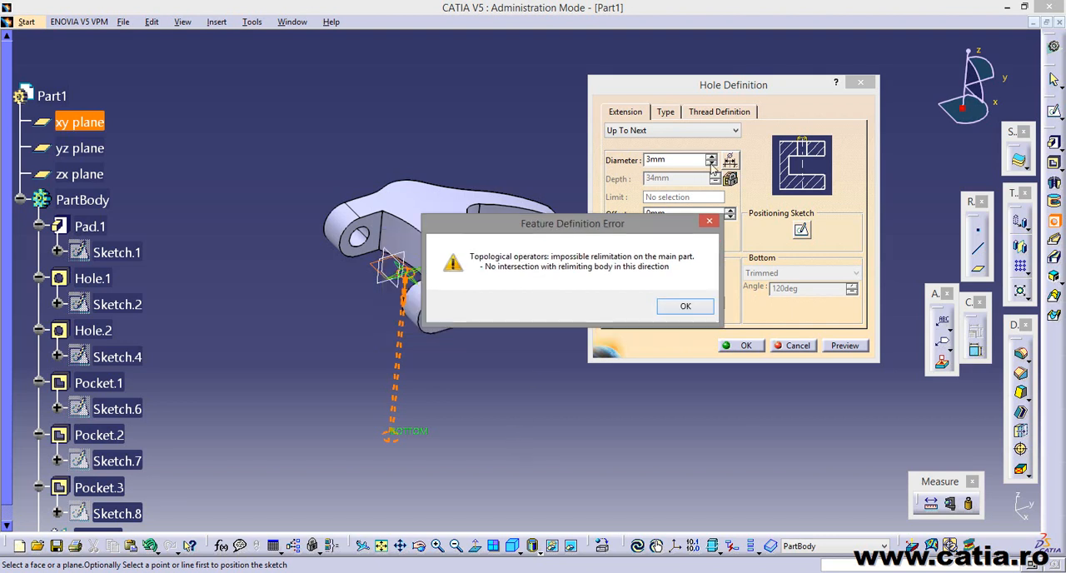
drag(565, 241, 725, 103)
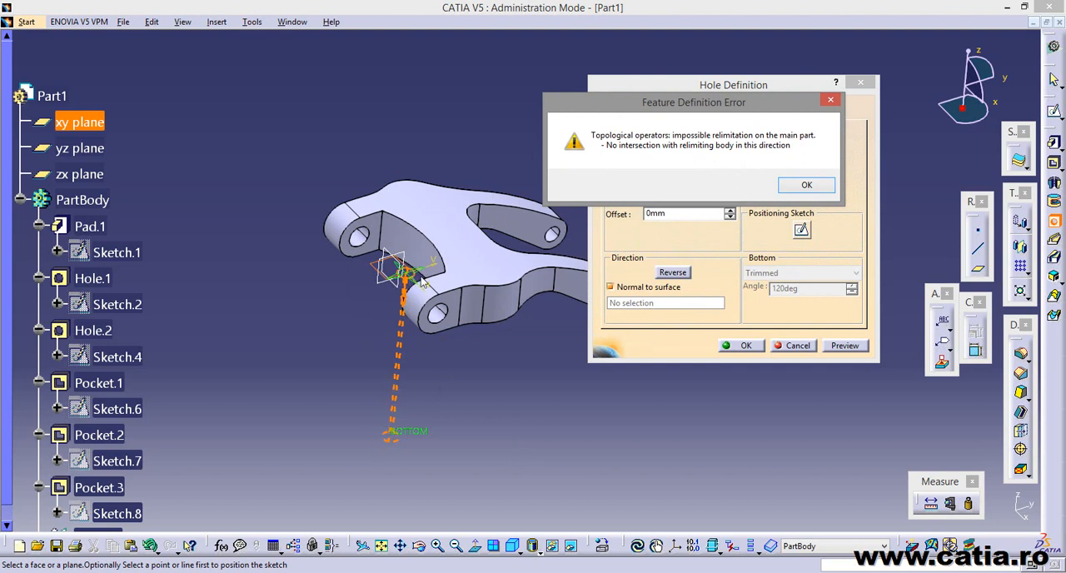
click(803, 185)
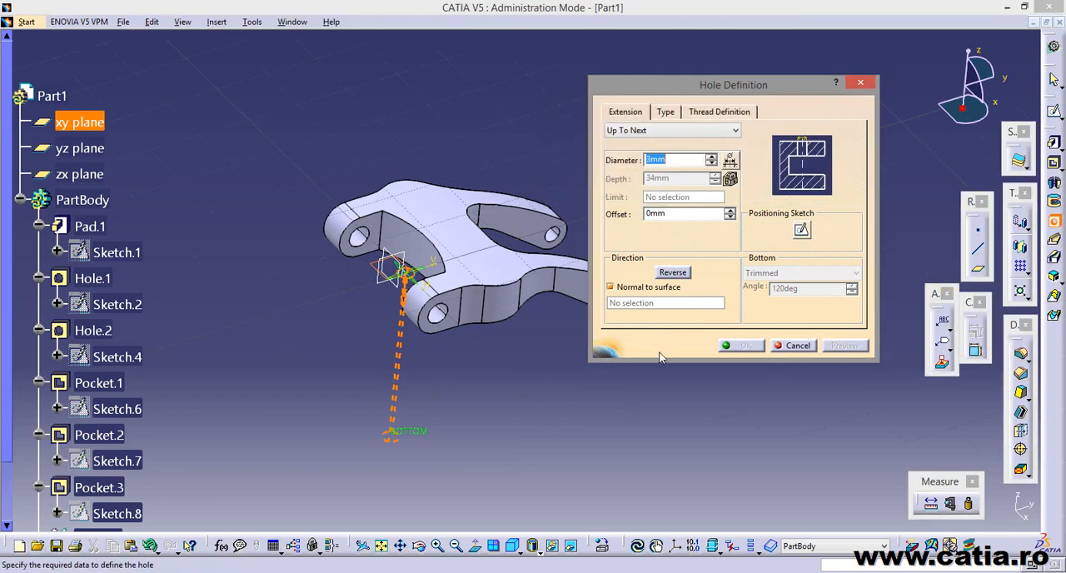
click(801, 231)
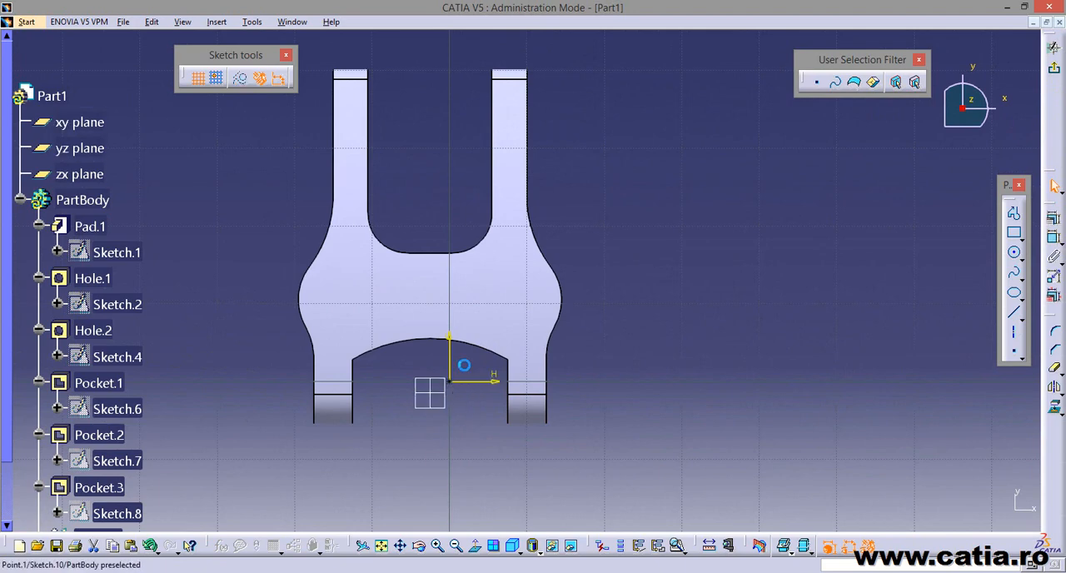
click(507, 298)
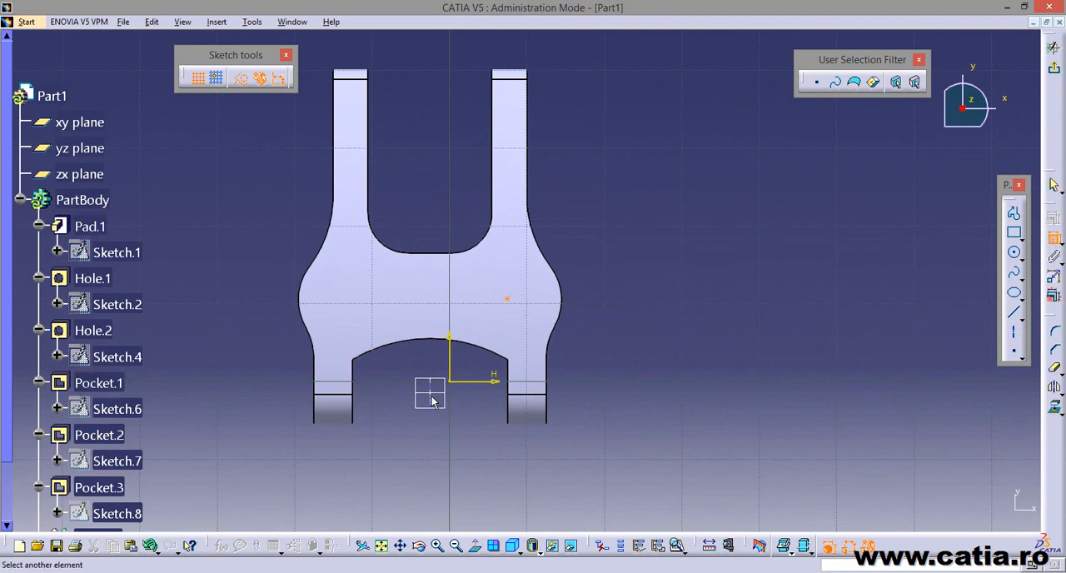
click(439, 395)
click(684, 377)
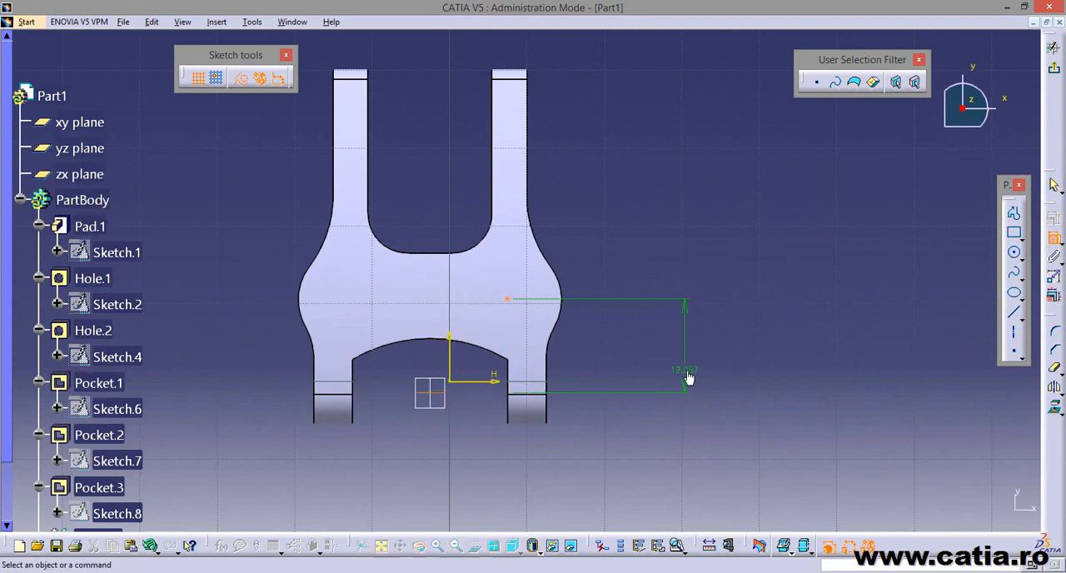
double_click(689, 367)
key(alt+Tab)
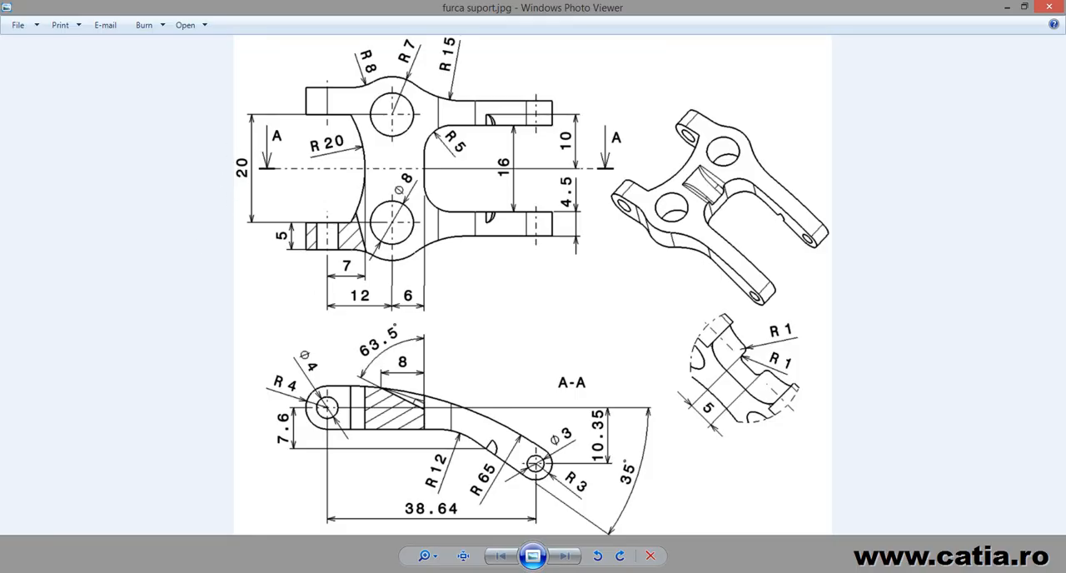
key(alt+Tab)
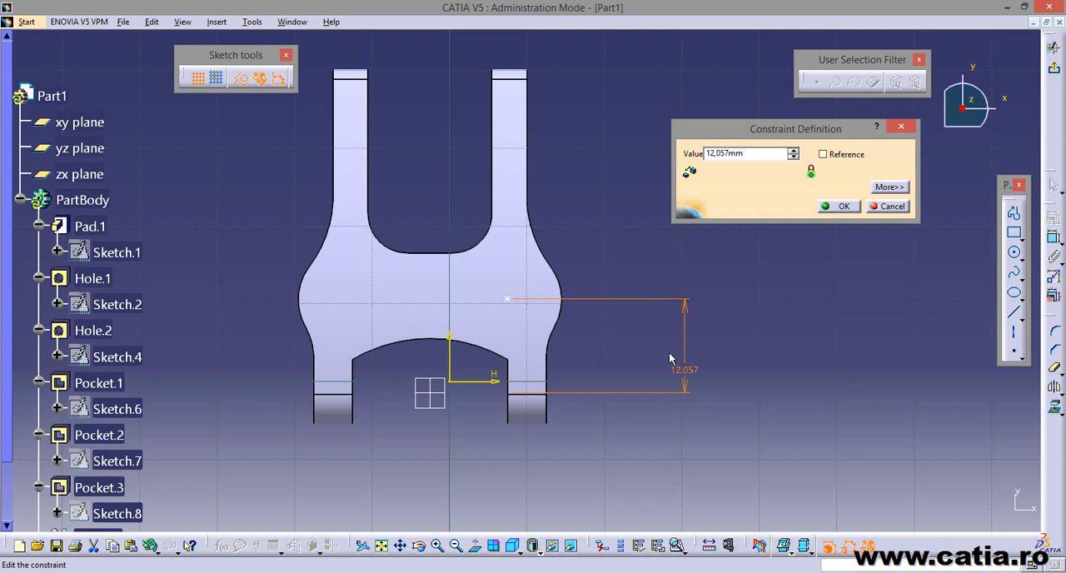
click(898, 206)
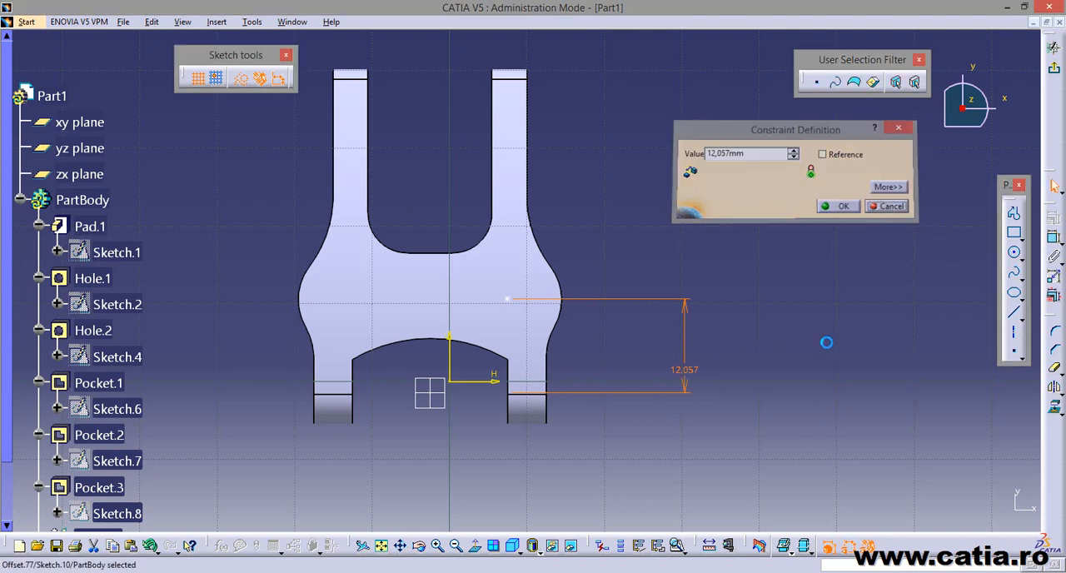
click(679, 382)
key(Delete)
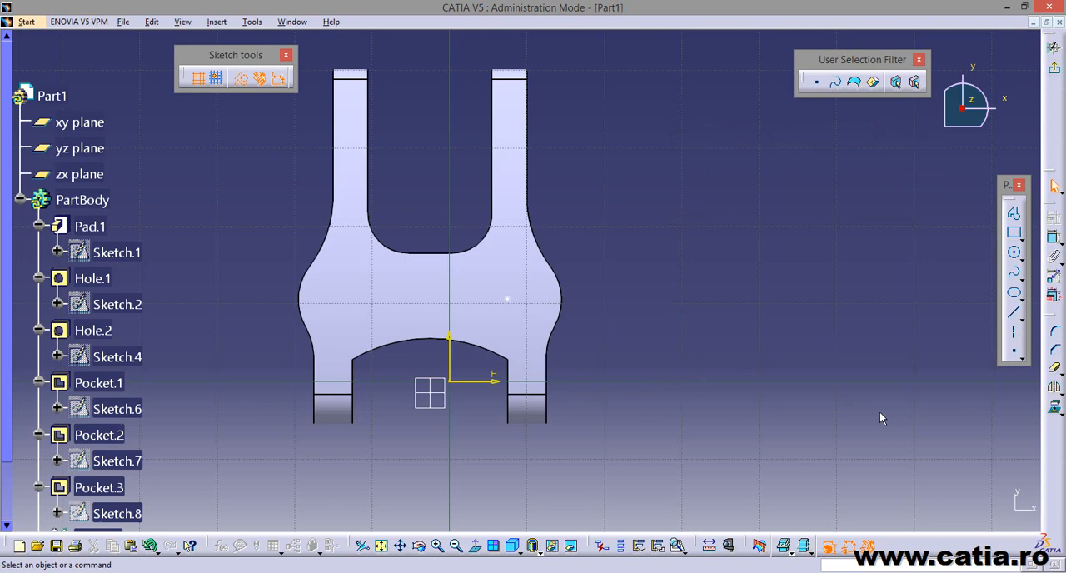
Constrain the hole's center point at 10 mm from the yz plane.
click(1053, 237)
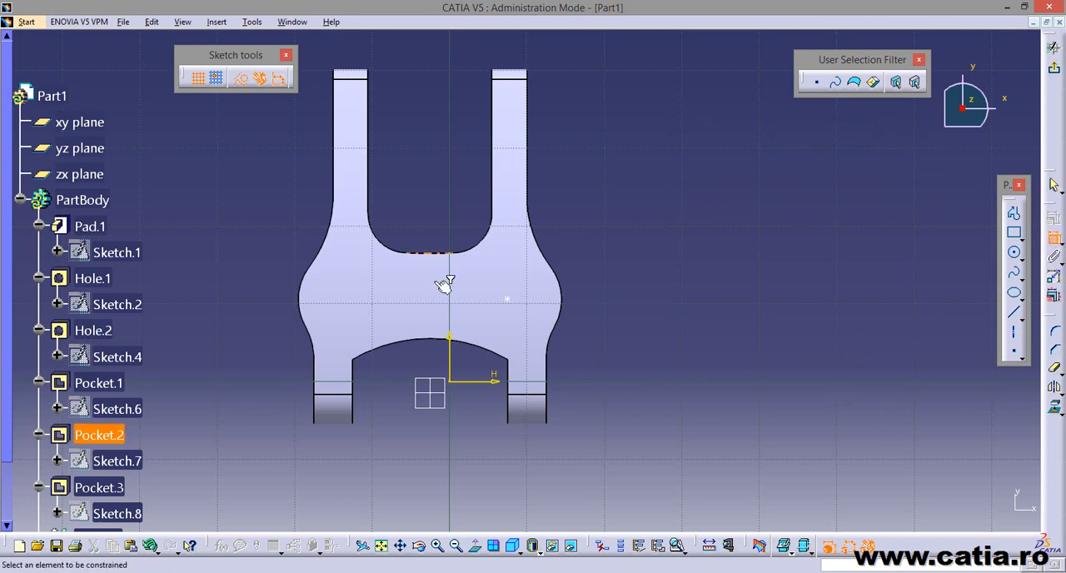
click(507, 298)
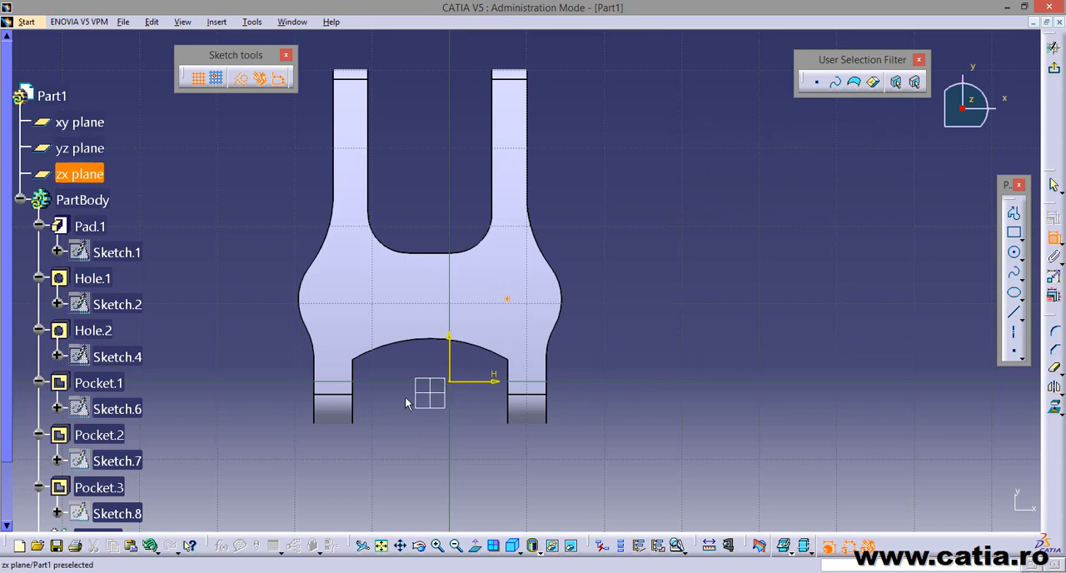
mouse_move(407, 402)
middle_down()
mouse_move(447, 411)
mouse_move(566, 148)
middle_up()
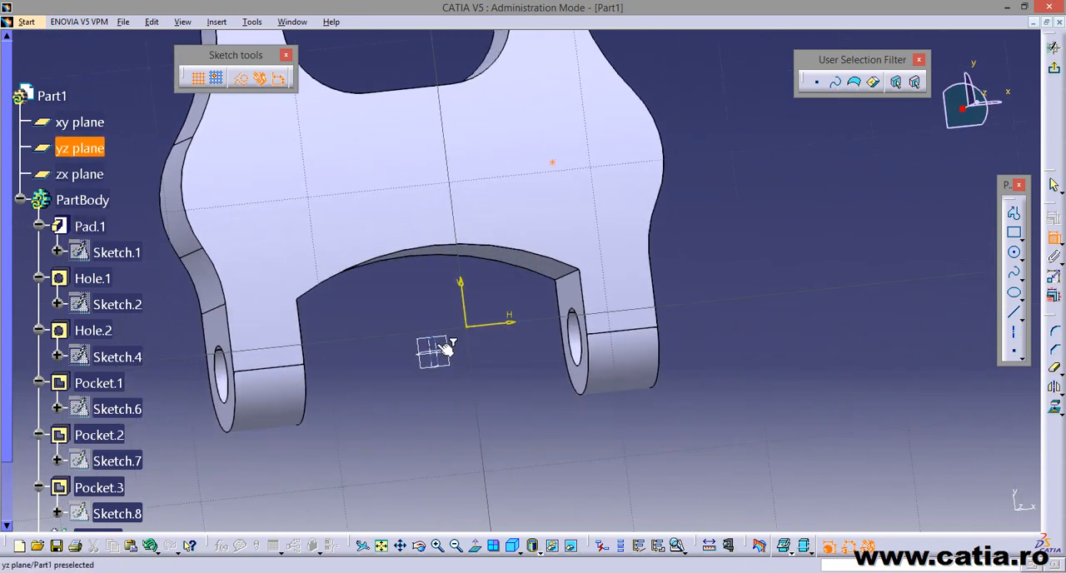
click(444, 350)
click(536, 432)
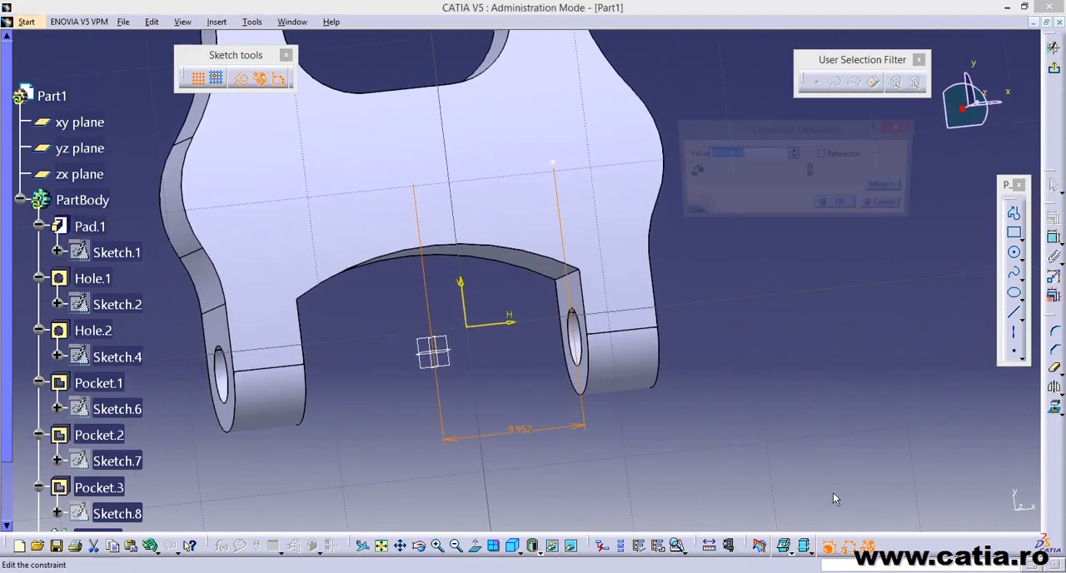
text(10)
key(Return)
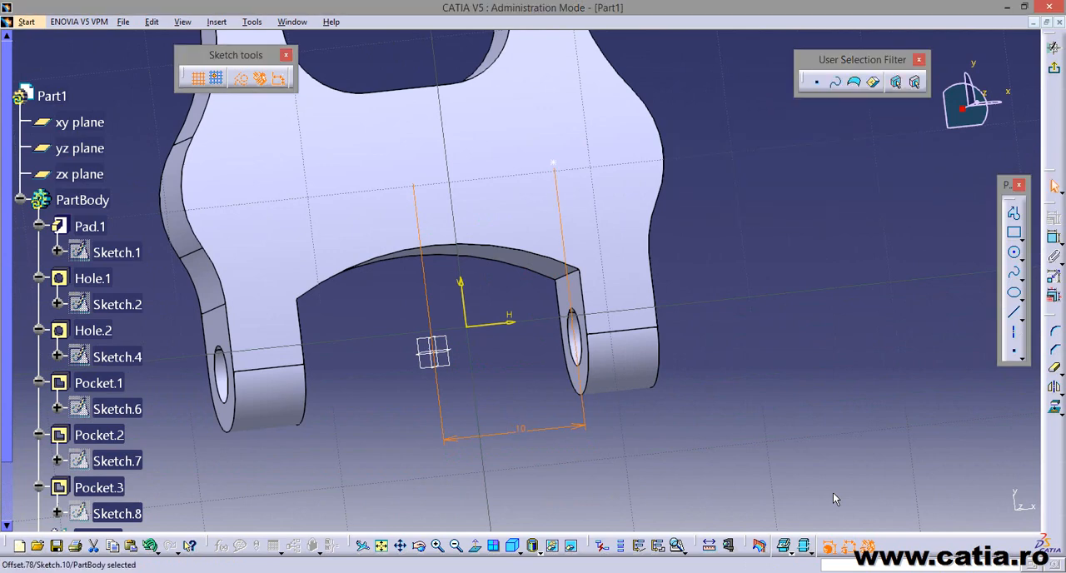
click(785, 468)
Constrain the hole's center point at 12 mm from the axis of the Hole.1 lug bores, and exit the sketch.
click(476, 547)
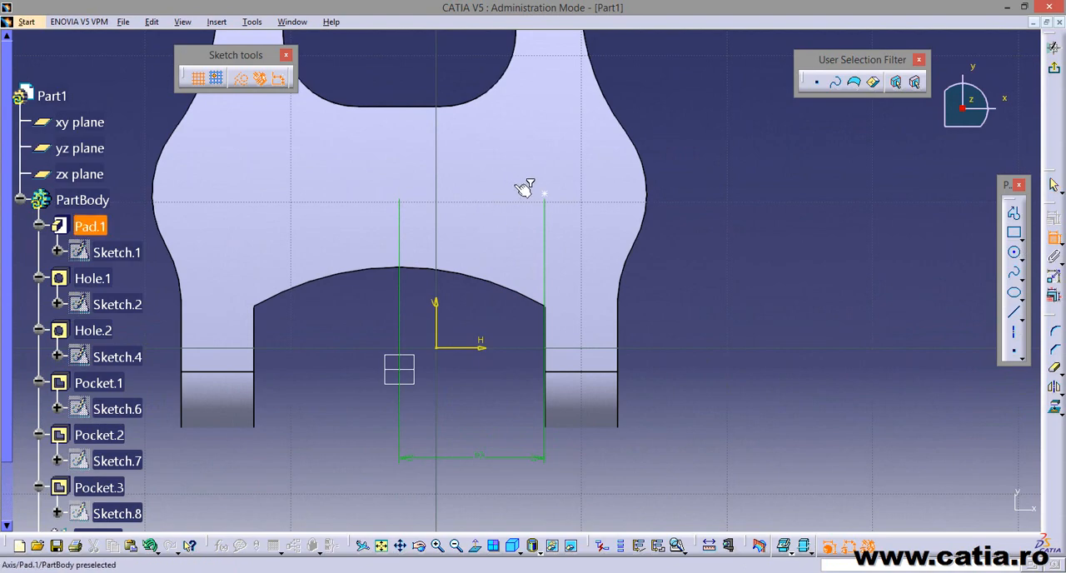
mouse_move(774, 346)
middle_down()
mouse_move(732, 405)
mouse_move(570, 395)
mouse_move(640, 364)
mouse_move(649, 375)
mouse_move(639, 375)
middle_up()
key(alt+Tab)
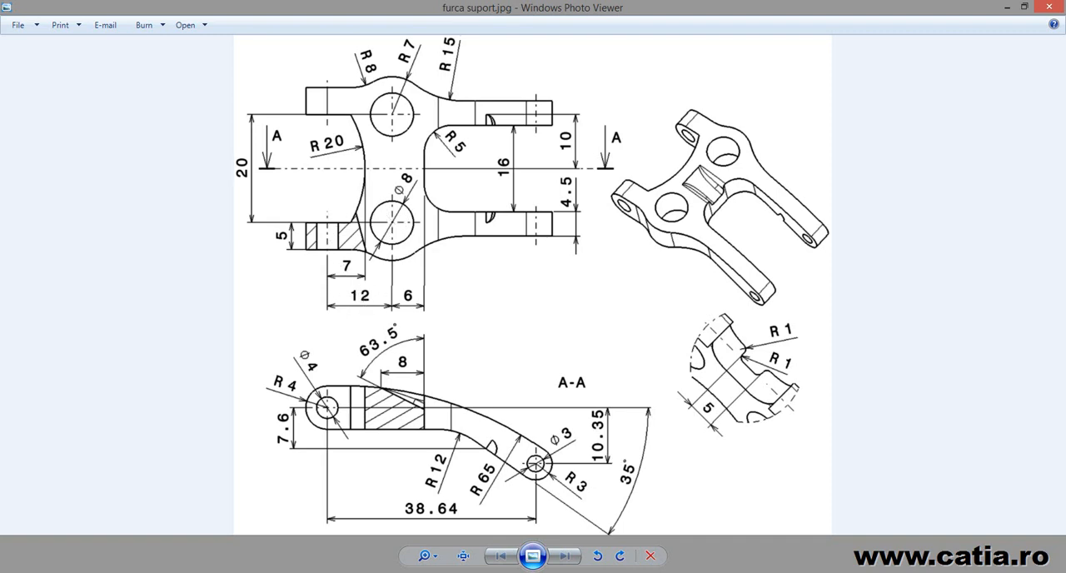
key(alt+Tab)
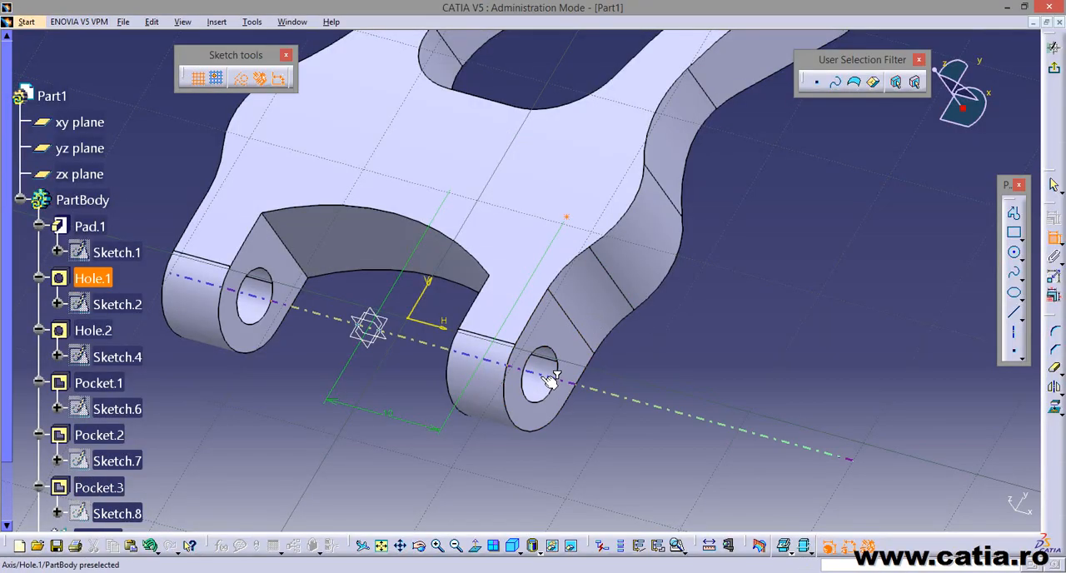
click(549, 379)
click(739, 365)
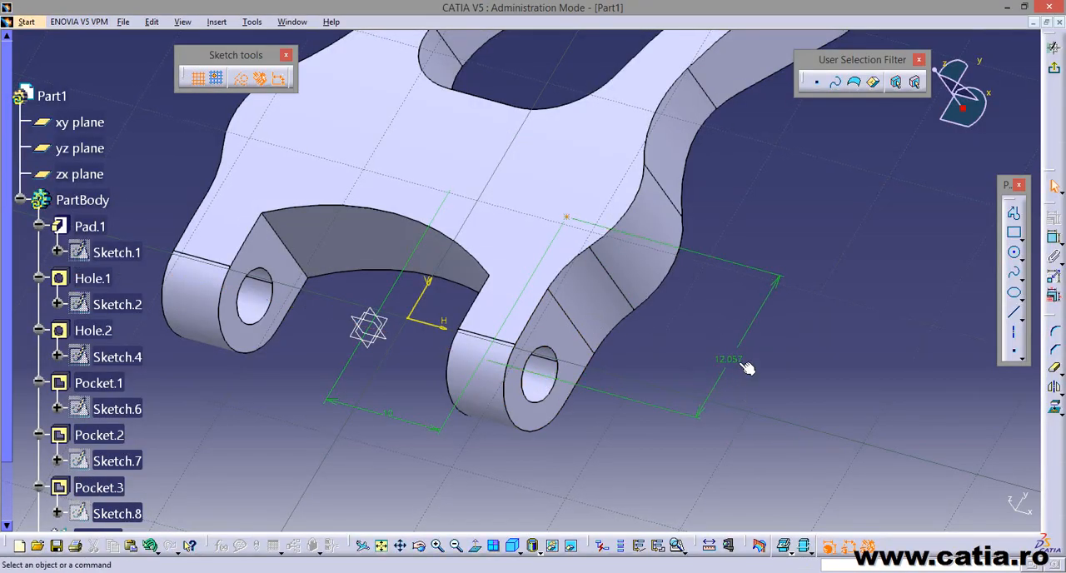
double_click(737, 362)
text(12mm)
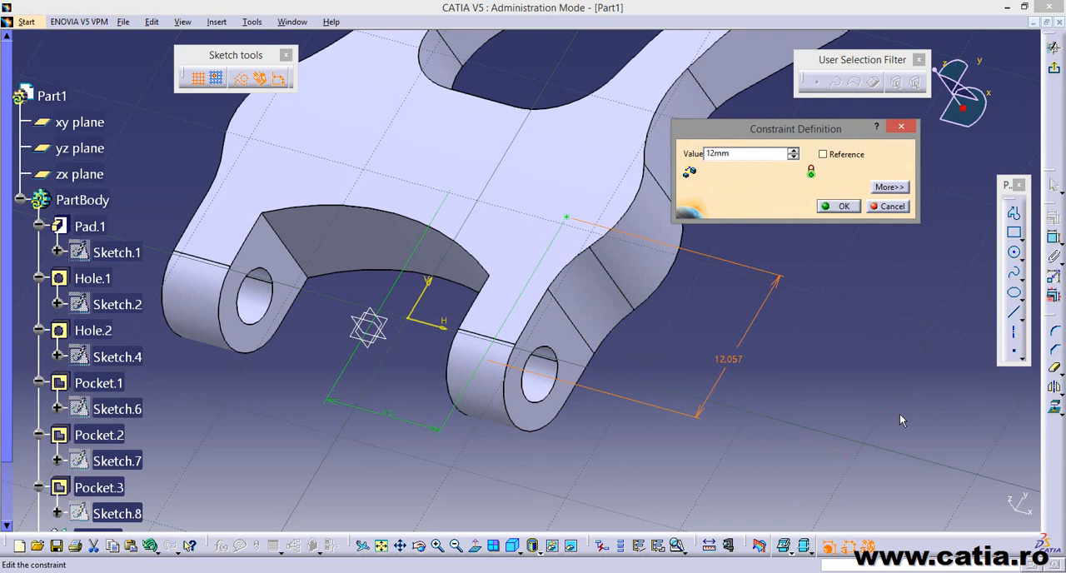
key(Return)
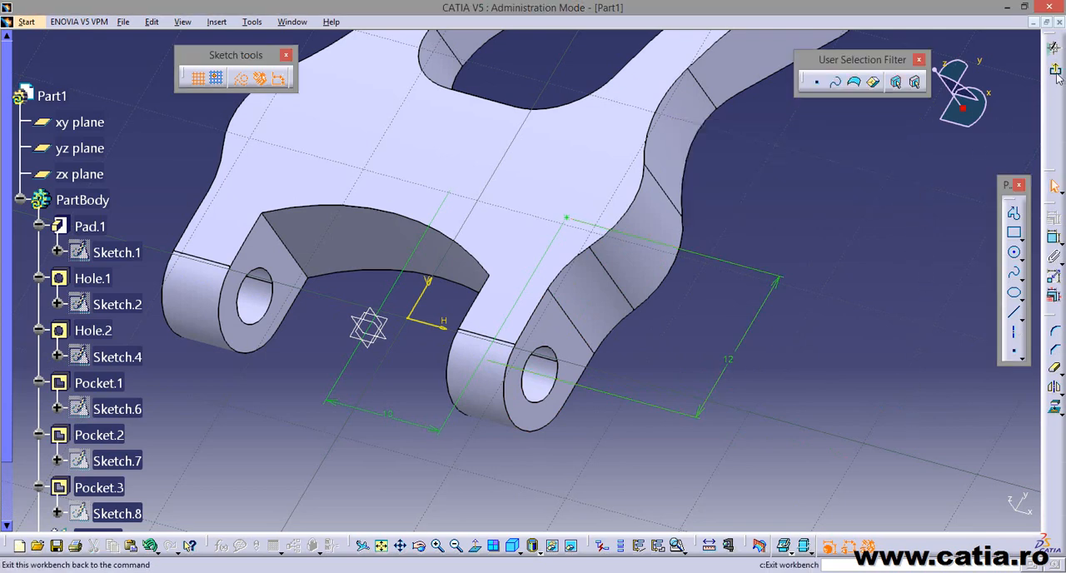
click(1053, 68)
Set the hole's diameter to 8 mm and create it with the Up To Next extension.
middle_drag(431, 403, 428, 443)
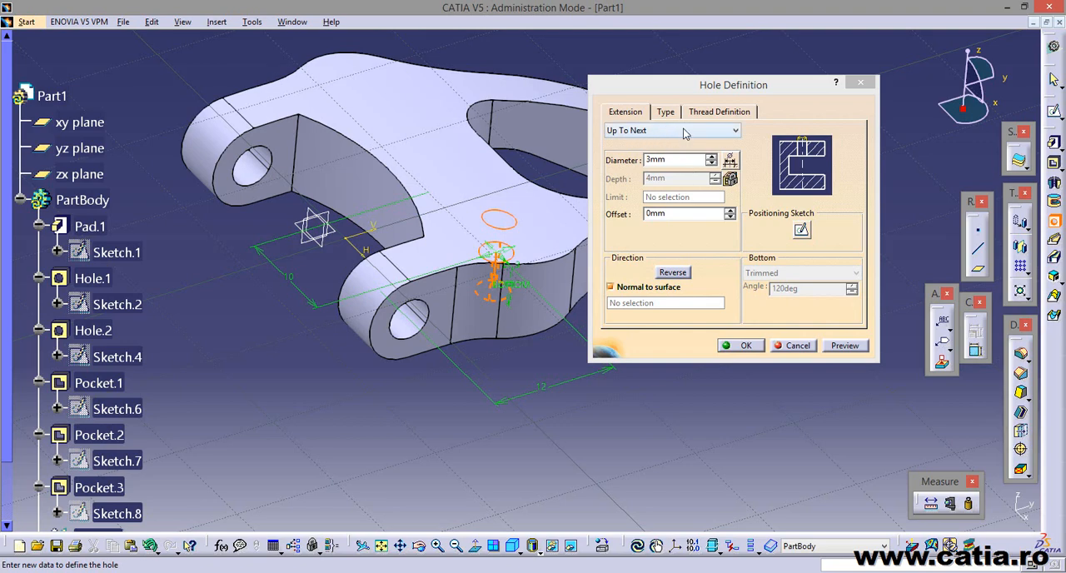
click(687, 158)
click(392, 571)
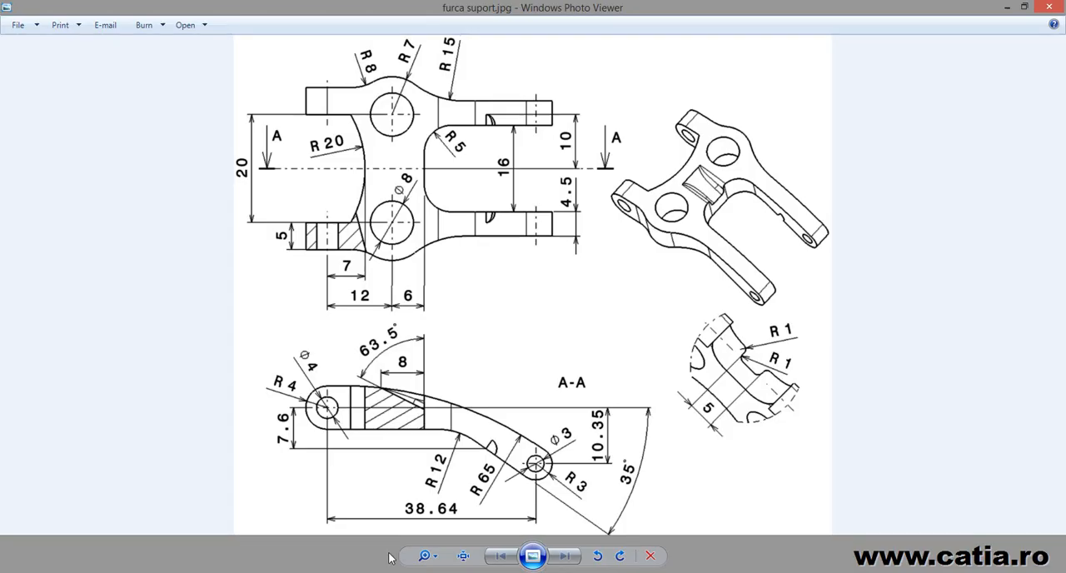
click(345, 572)
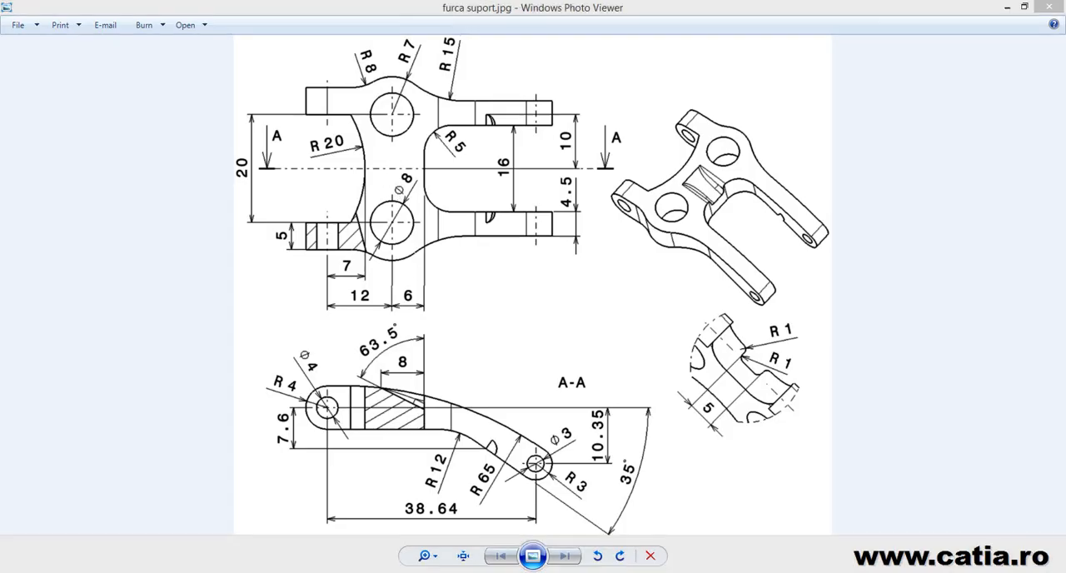
drag(685, 160, 605, 159)
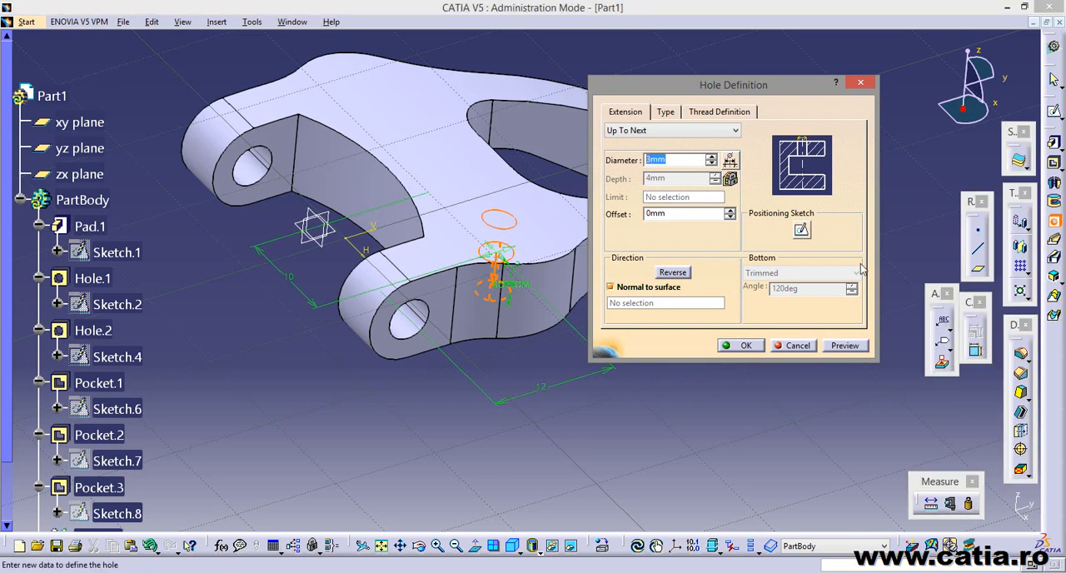
text(8)
click(844, 348)
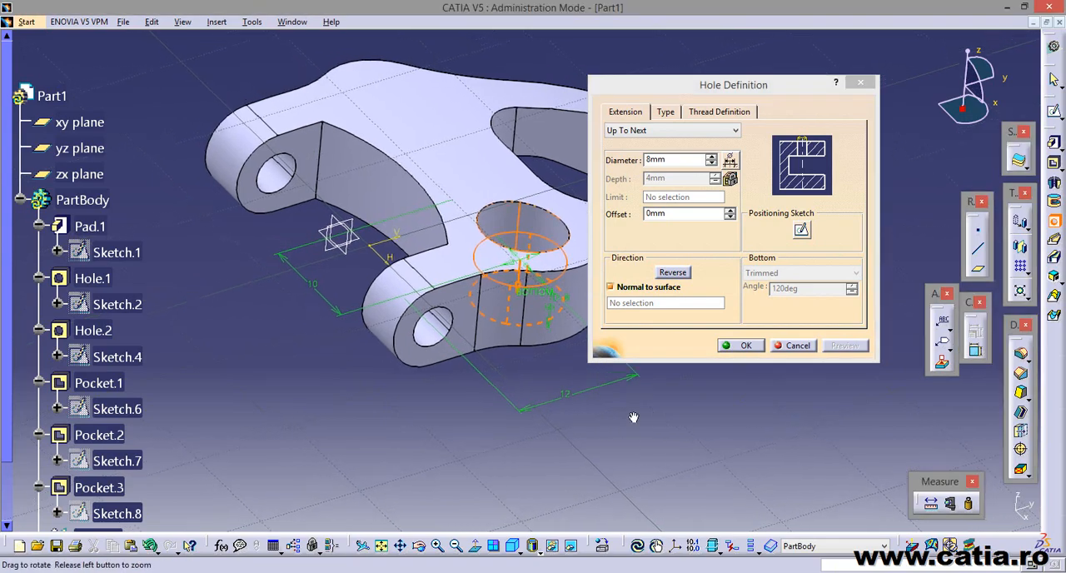
middle_drag(581, 410, 707, 373)
click(754, 347)
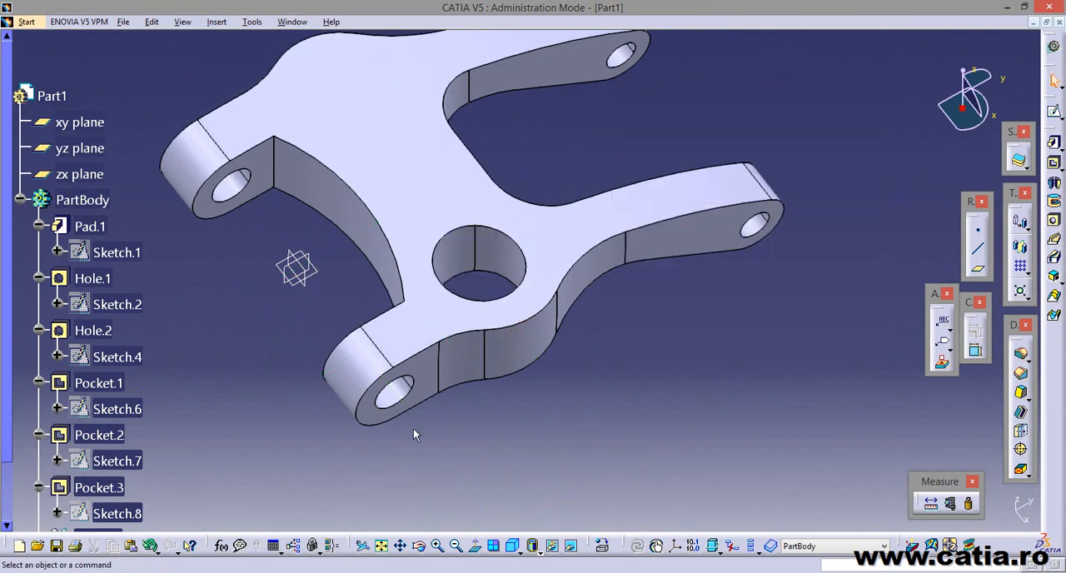
Mirror the Hole.3 boss hole about the yz plane to the opposite side of the part.
click(104, 363)
middle_drag(538, 456, 652, 295)
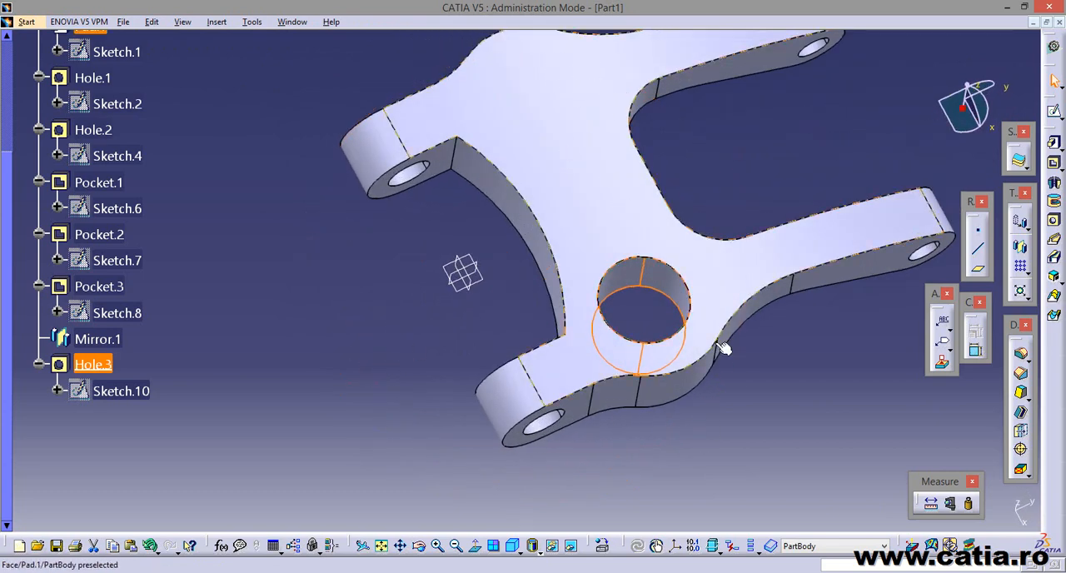
click(716, 440)
mouse_move(532, 450)
middle_down()
mouse_move(613, 443)
mouse_move(588, 448)
middle_up()
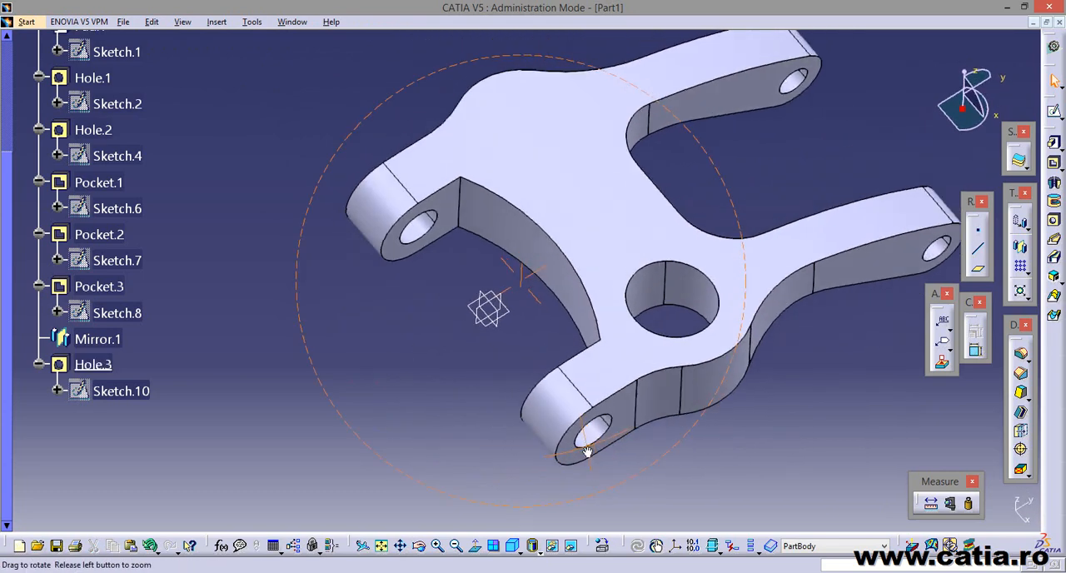
double_click(122, 391)
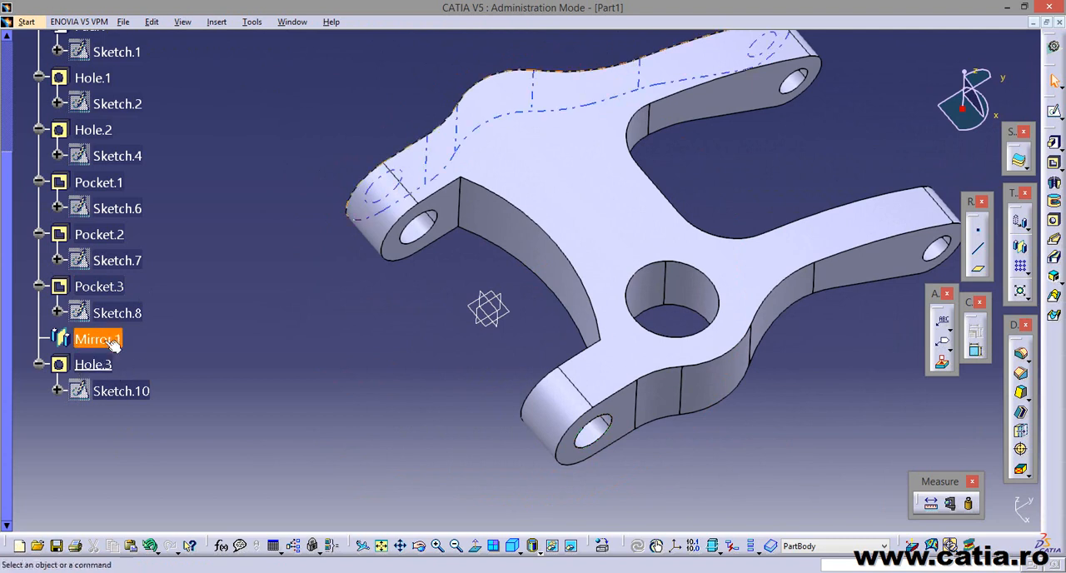
click(103, 367)
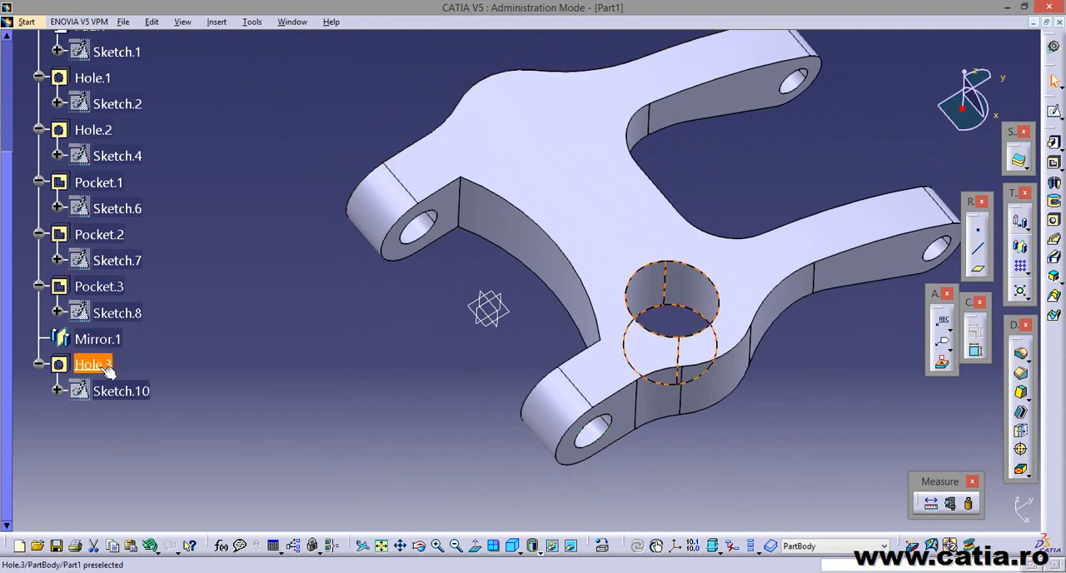
click(1020, 250)
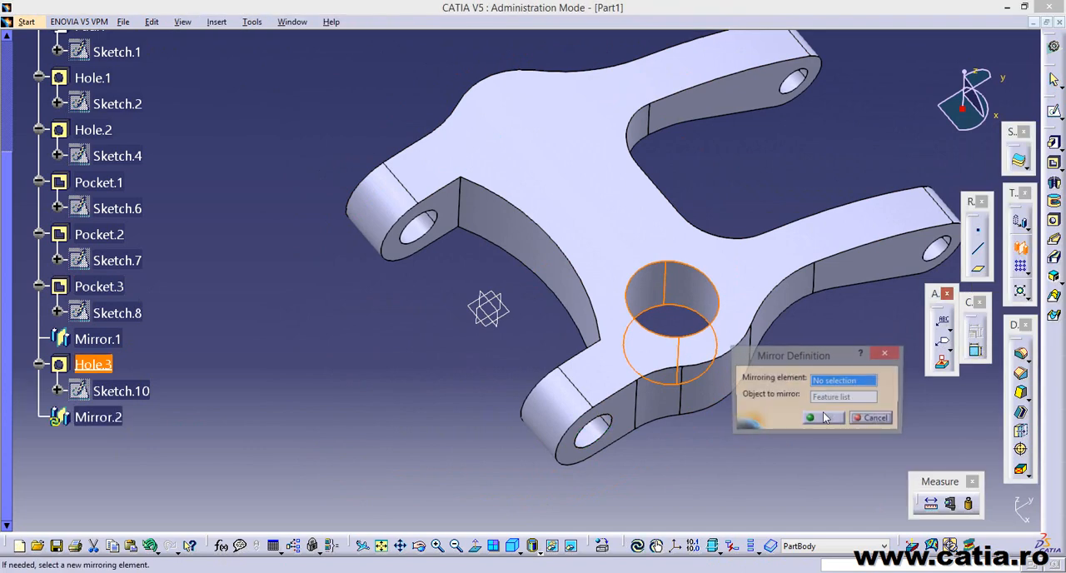
middle_drag(514, 288, 407, 300)
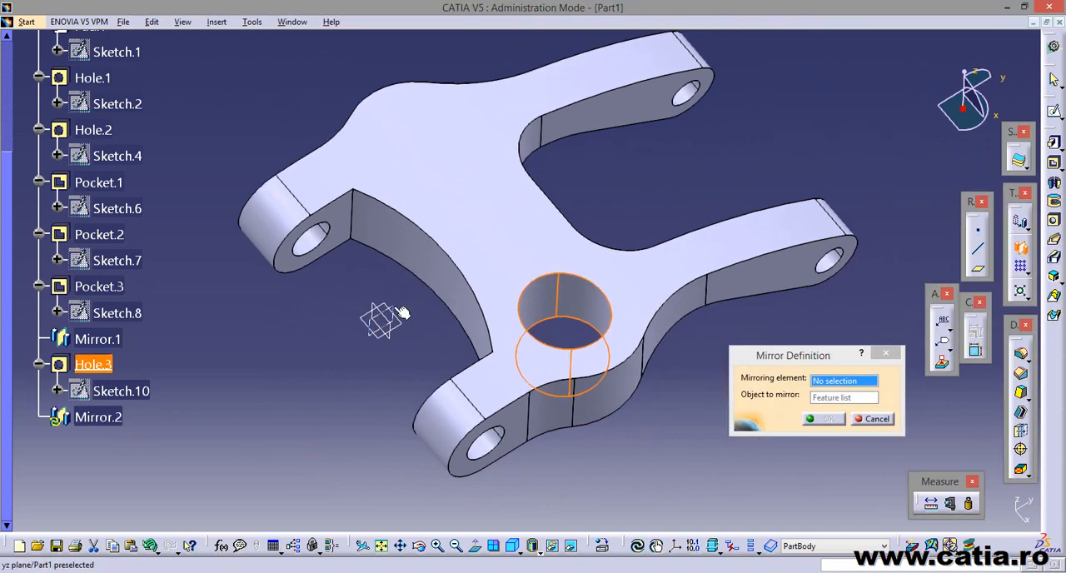
click(382, 318)
drag(7, 397, 25, 242)
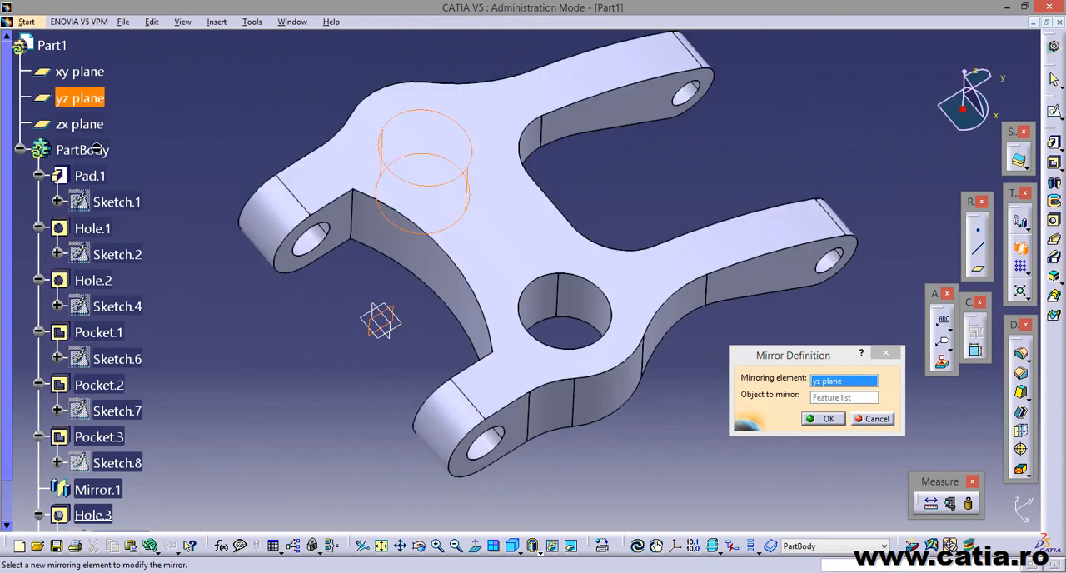
click(828, 419)
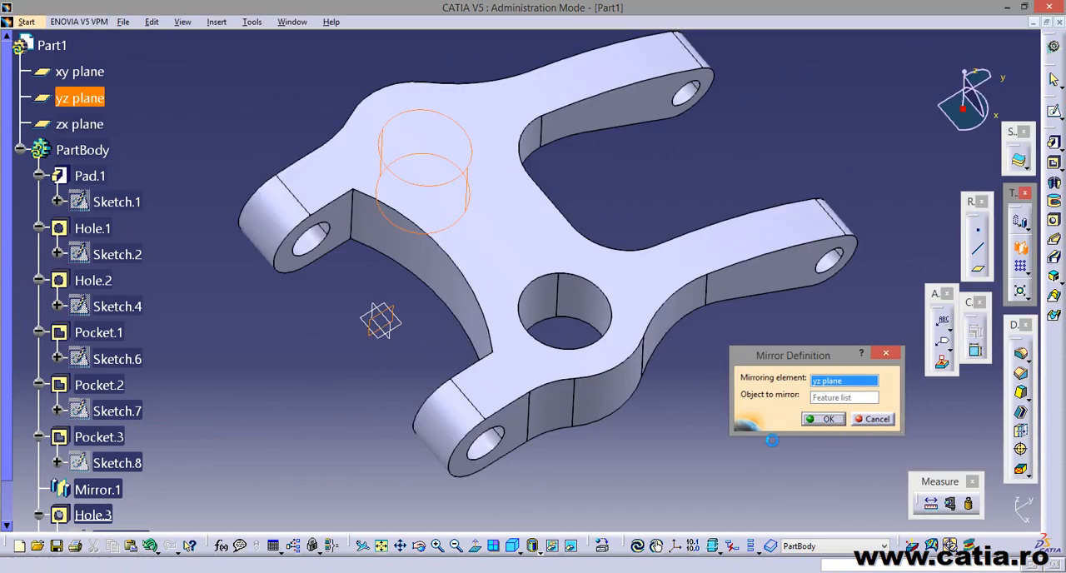
Open a sketch on the yz plane and cut the part by the sketch plane.
middle_drag(702, 399, 446, 416)
key(alt+Tab)
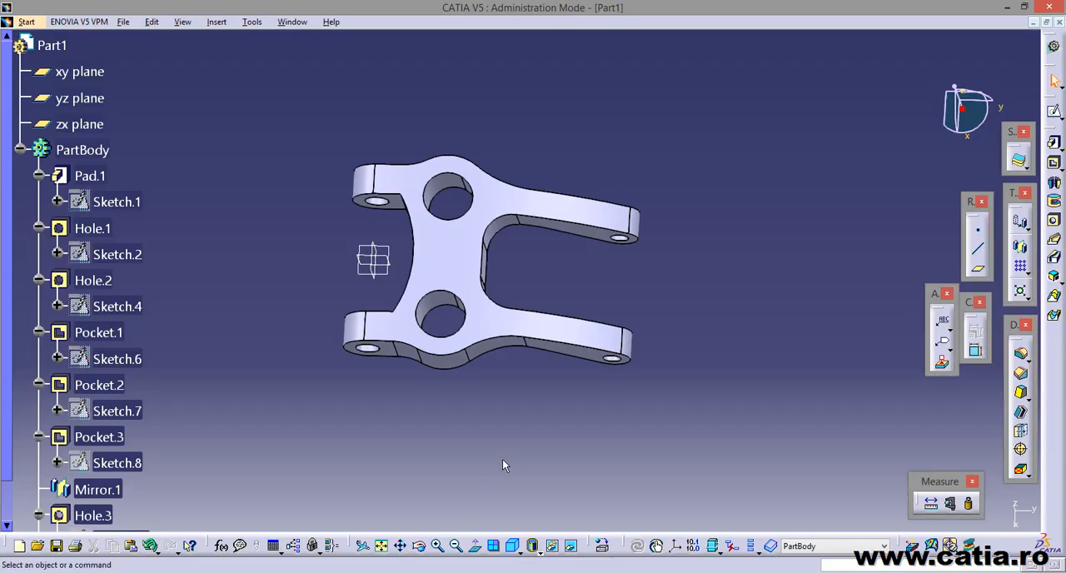
middle_drag(502, 458, 366, 187)
click(365, 235)
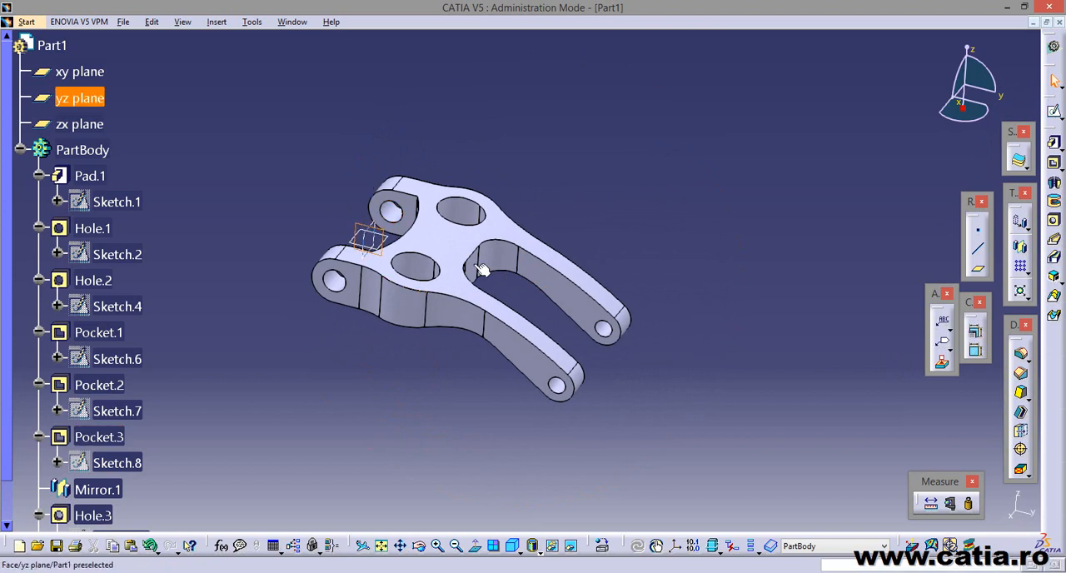
click(1053, 110)
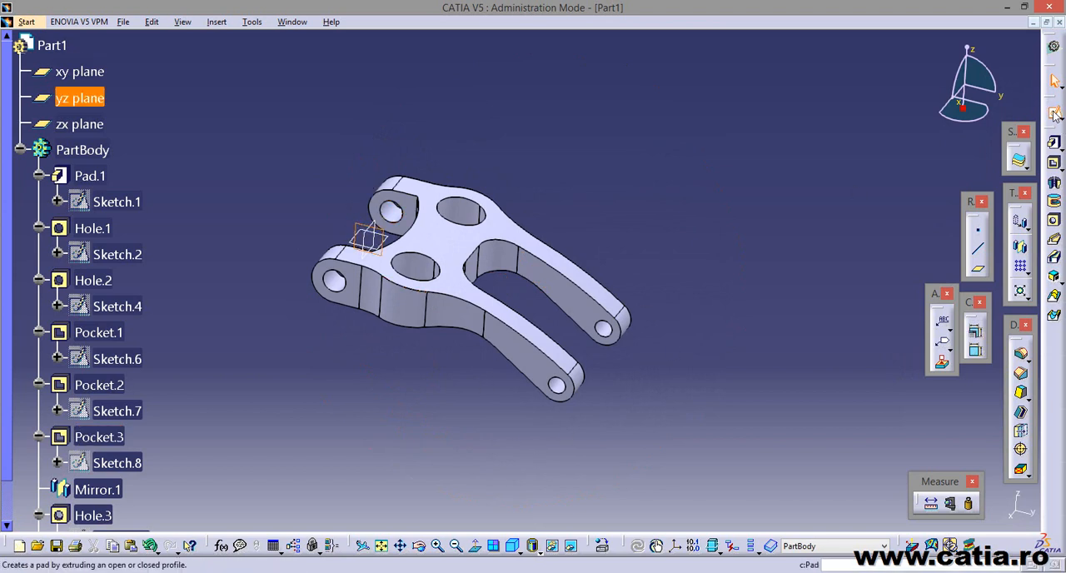
mouse_move(551, 430)
middle_down()
mouse_move(528, 430)
mouse_move(528, 381)
mouse_move(507, 419)
mouse_move(589, 379)
middle_up()
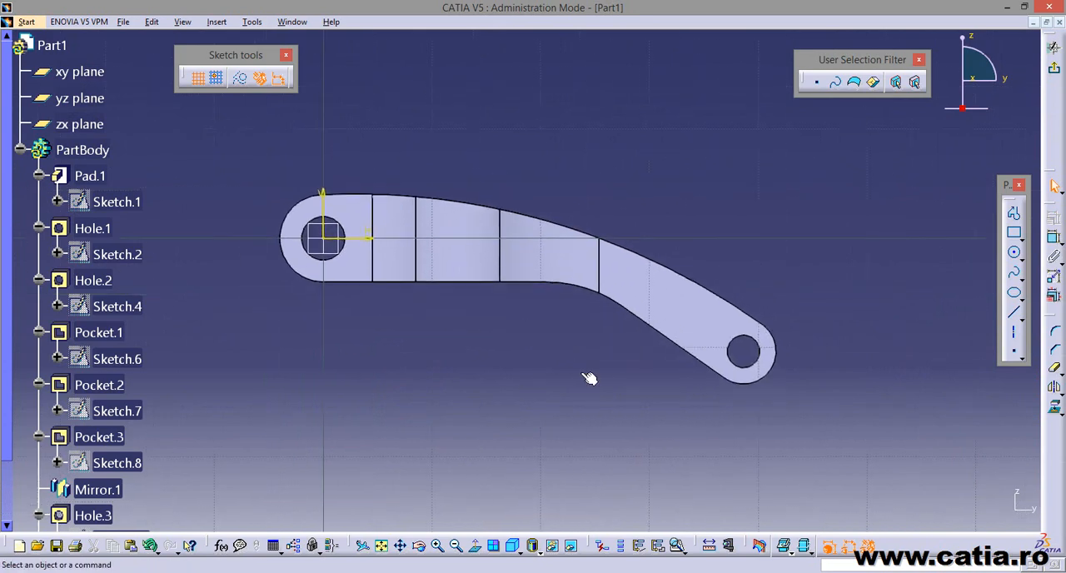
click(760, 547)
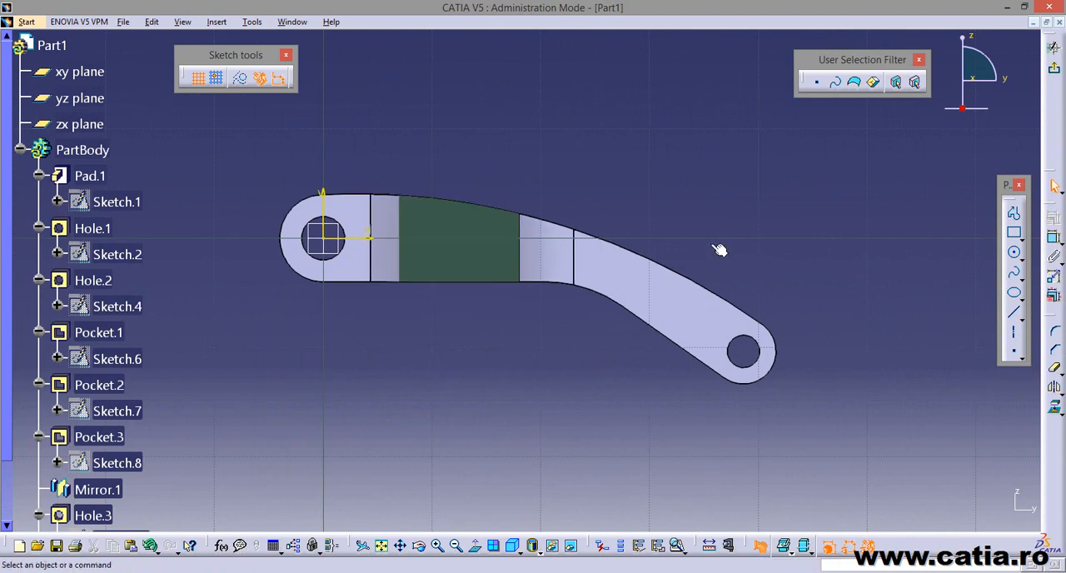
Sketch a closed right-angled triangle about 9 mm wide and 6 mm high across the upper edge of the cut section.
middle_drag(719, 250, 693, 310)
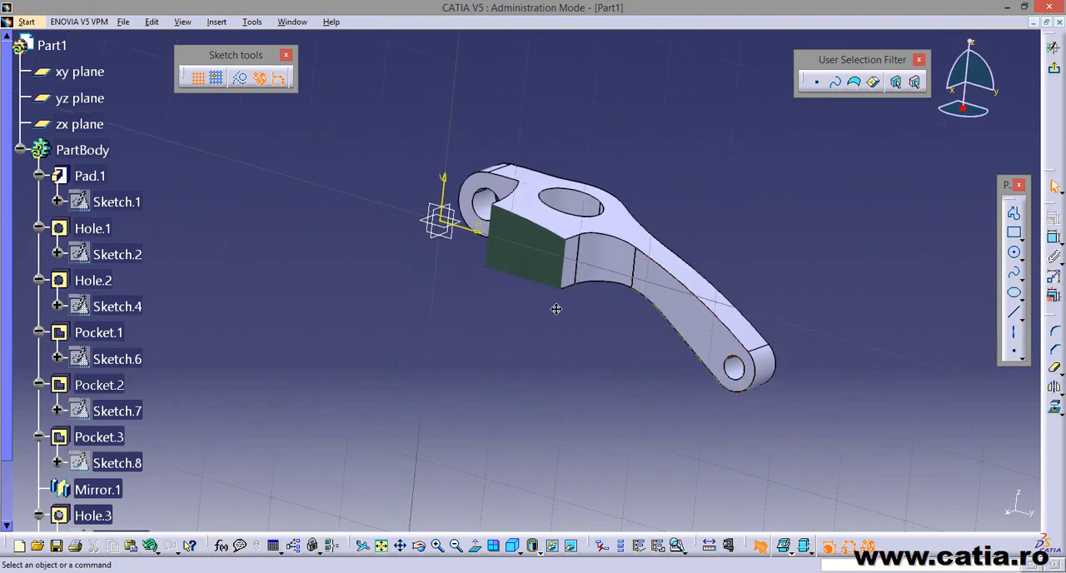
middle_drag(556, 309, 441, 291)
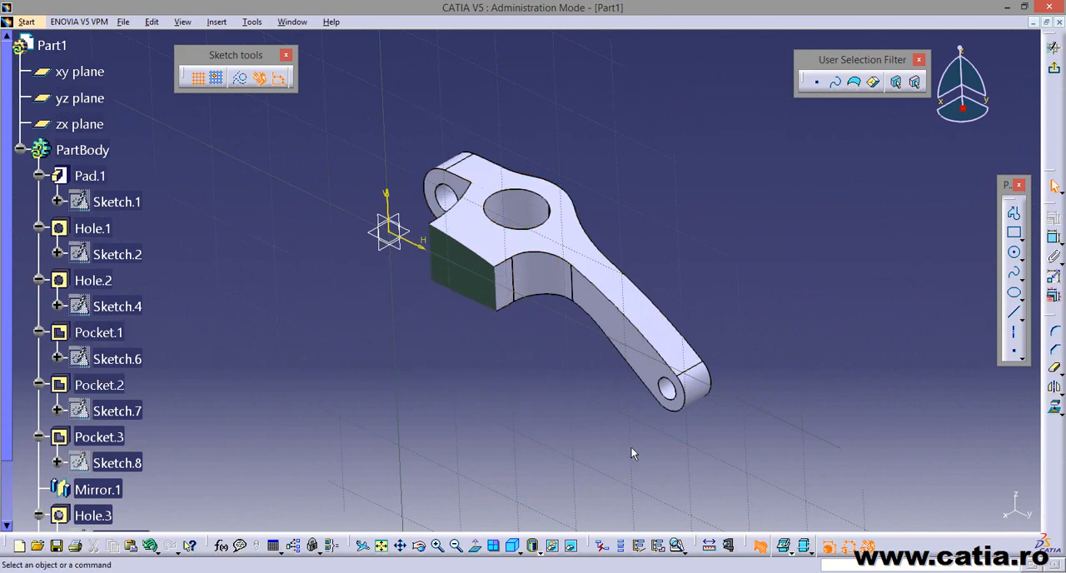
click(475, 545)
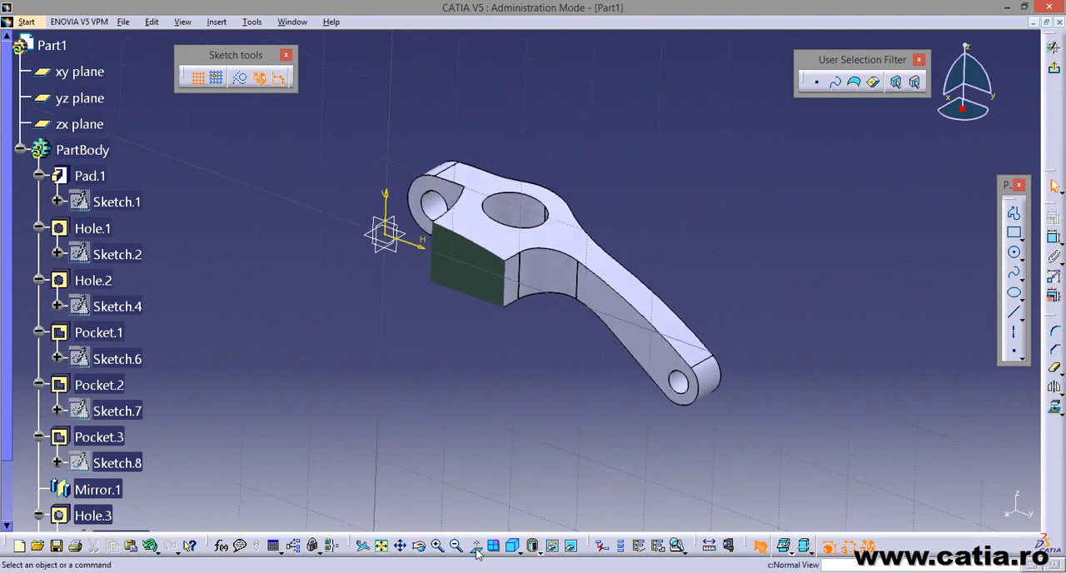
middle_drag(524, 410, 537, 327)
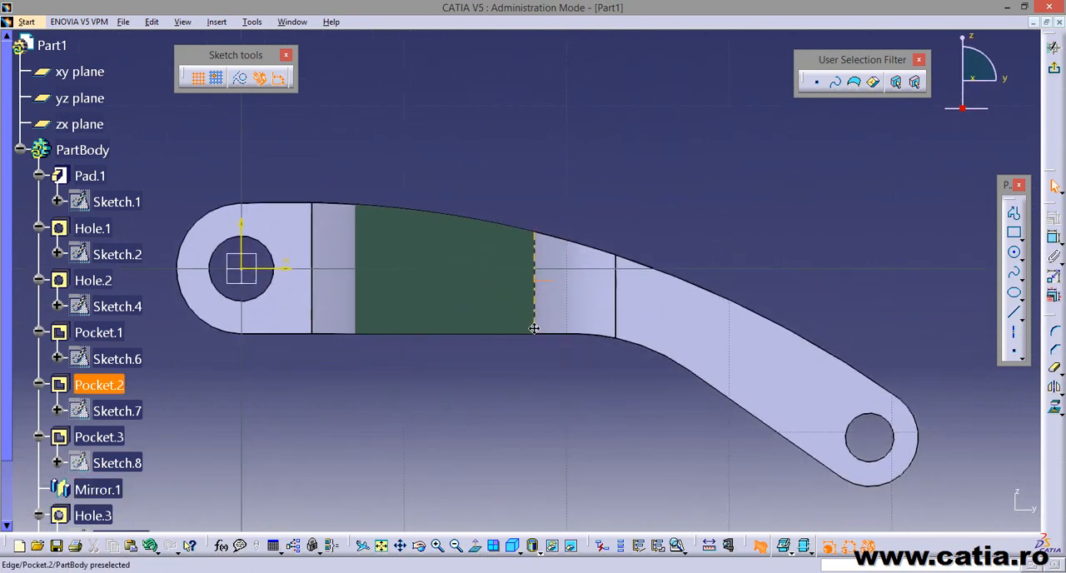
click(1013, 213)
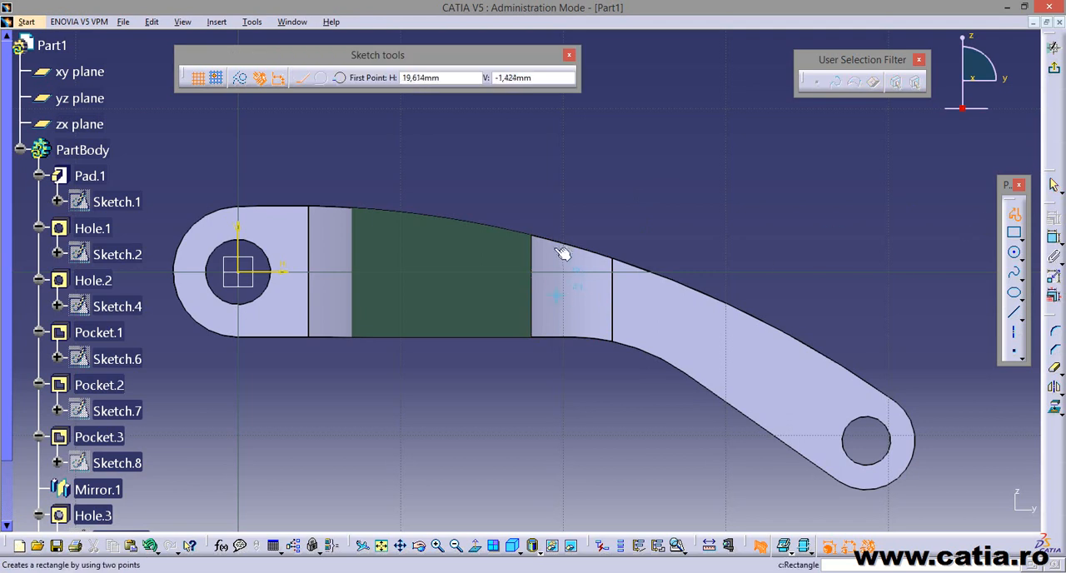
click(550, 192)
click(552, 289)
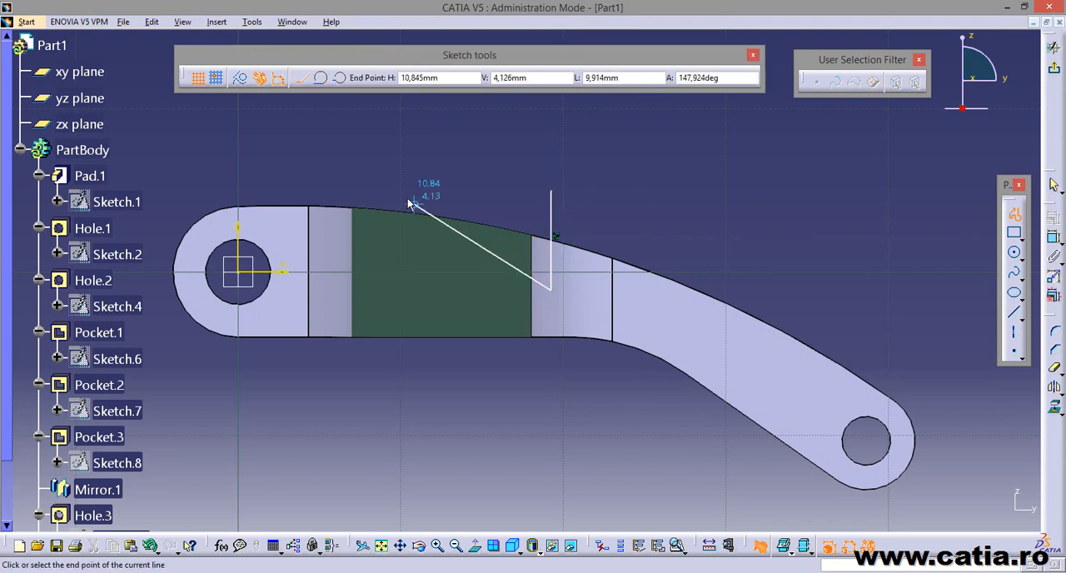
click(403, 193)
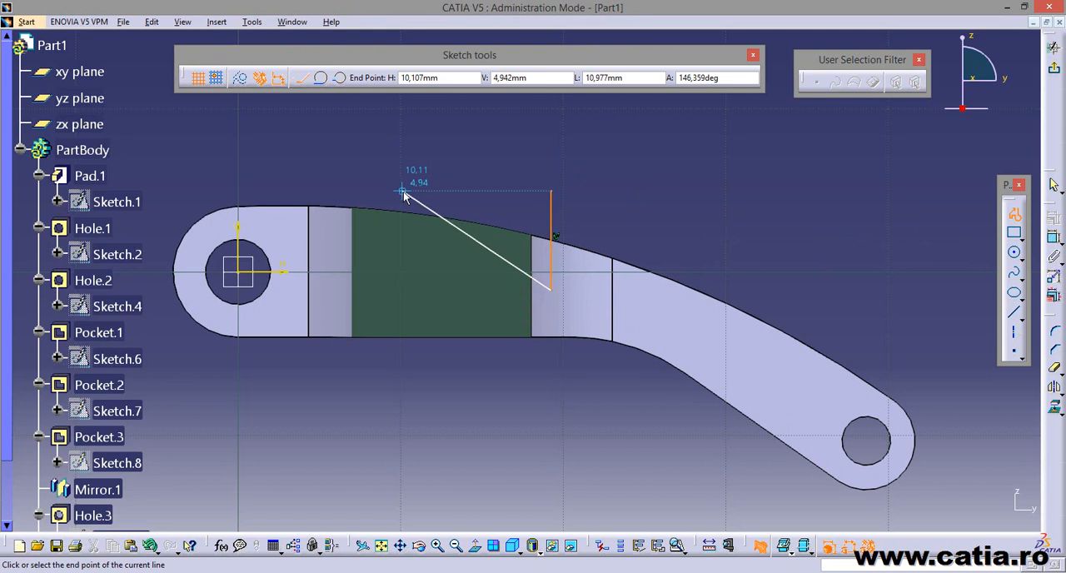
click(551, 192)
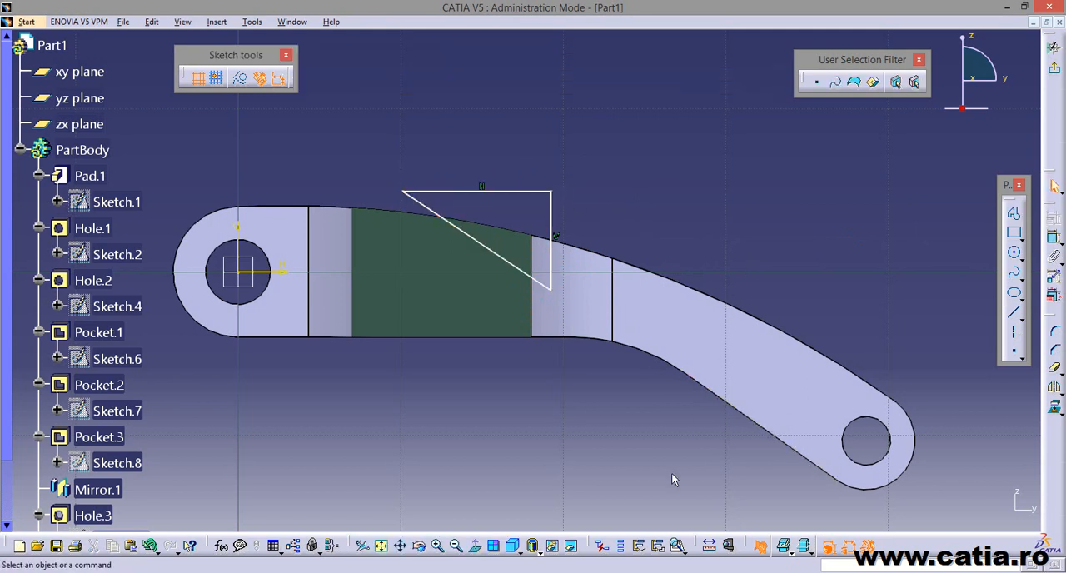
Examine the triangle's three lines and check the reference drawing for the dimensions of the sloped cut.
click(513, 191)
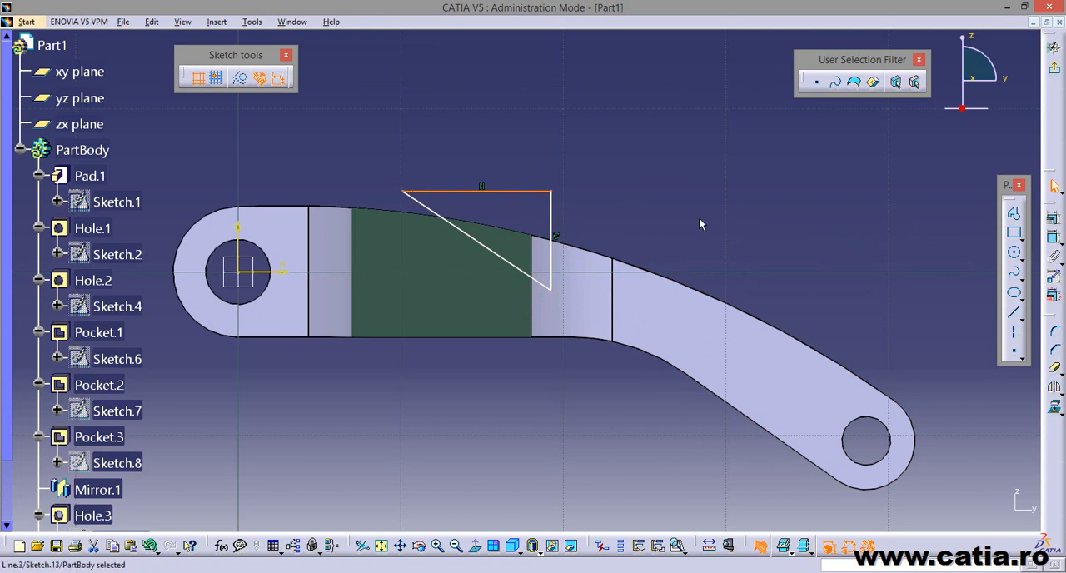
click(585, 222)
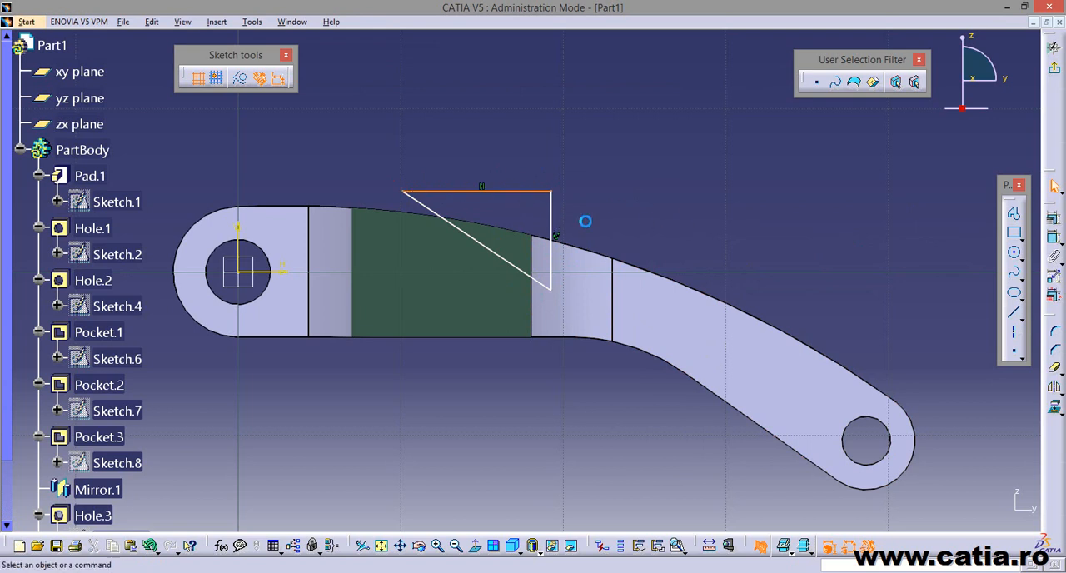
click(556, 215)
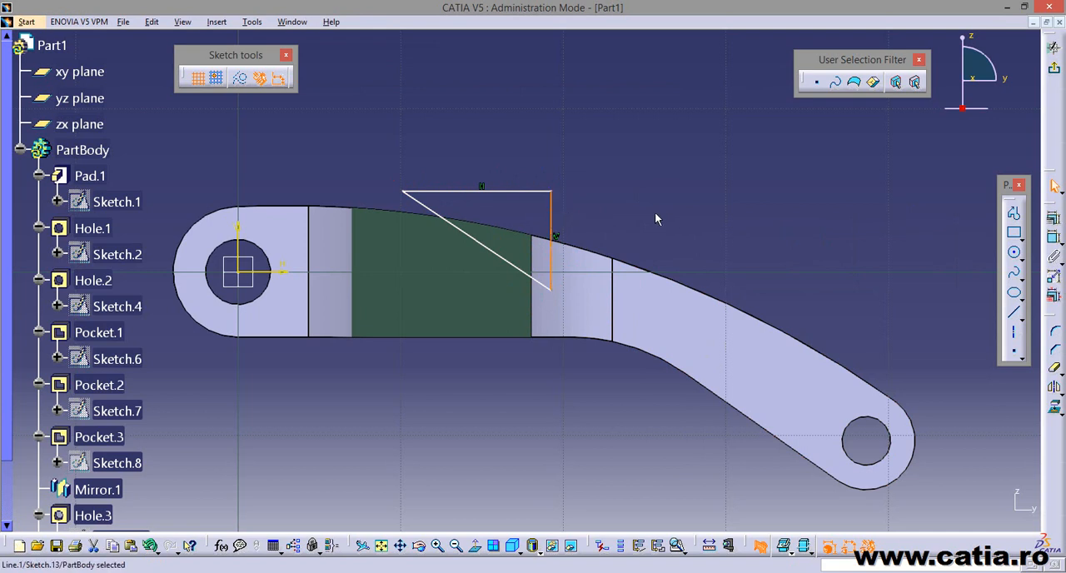
click(713, 221)
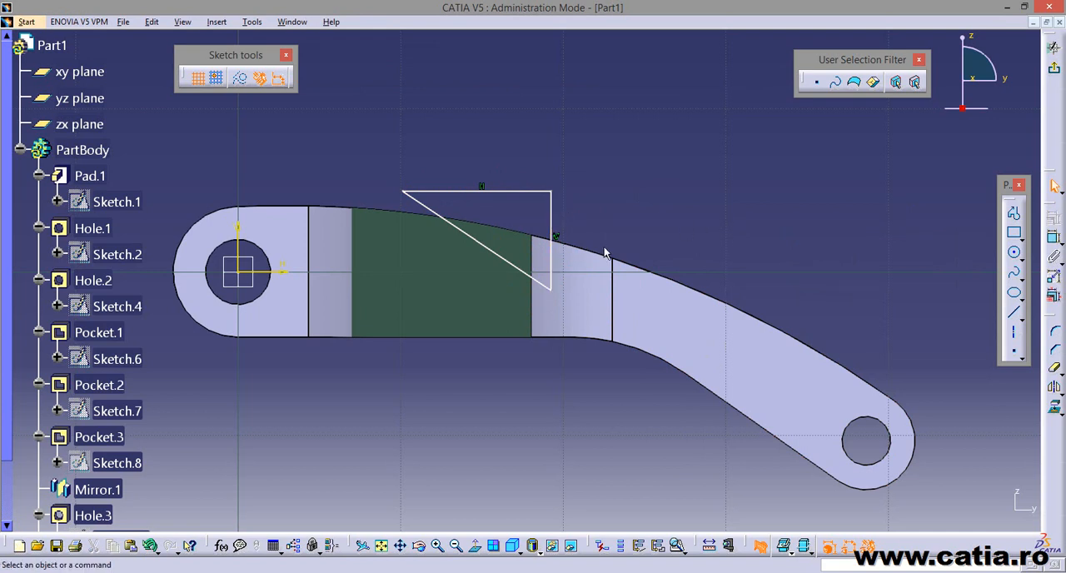
click(497, 253)
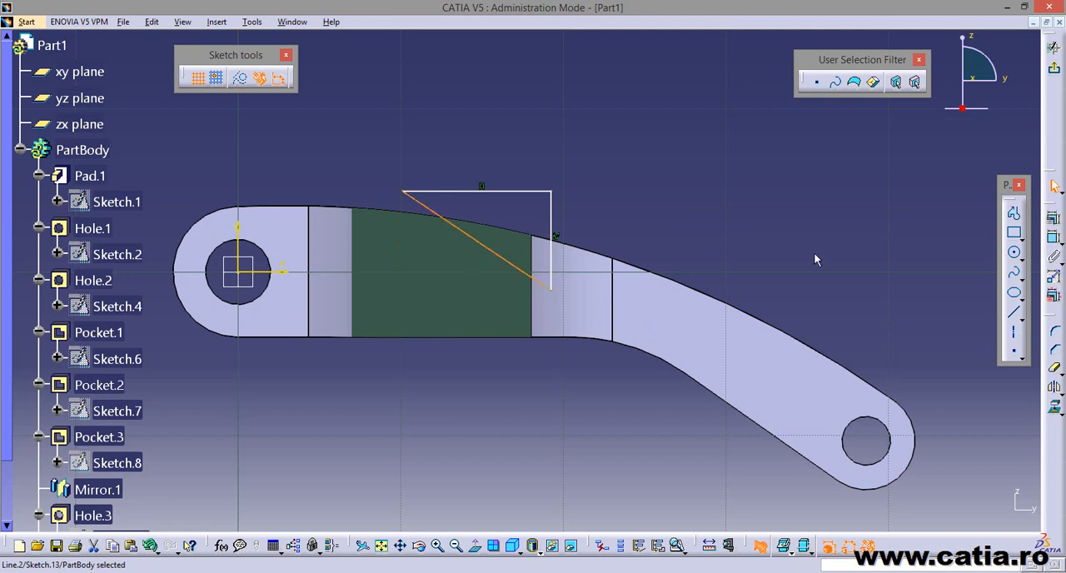
click(771, 238)
key(alt+Tab)
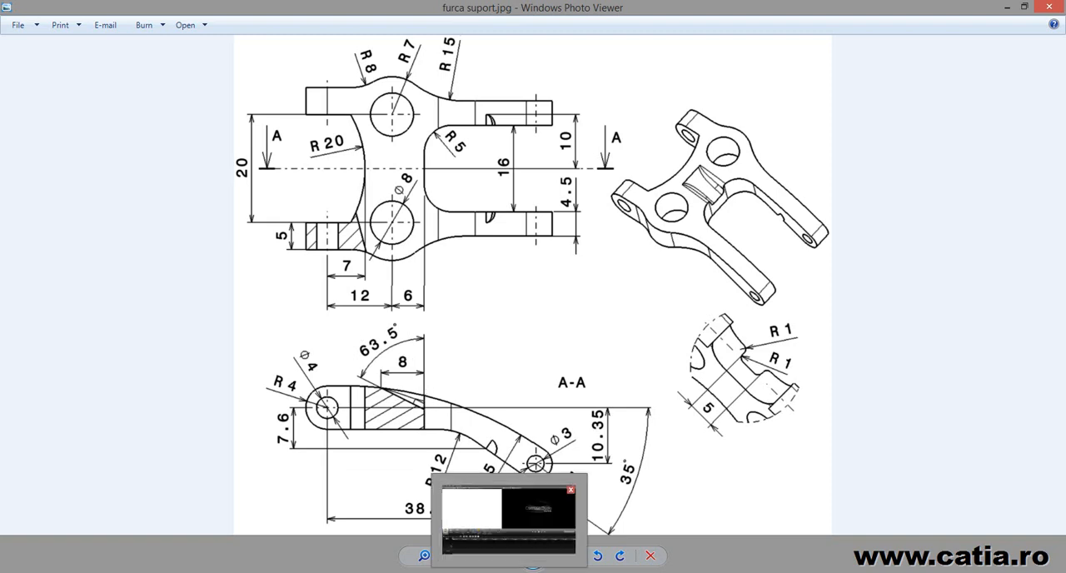
click(423, 571)
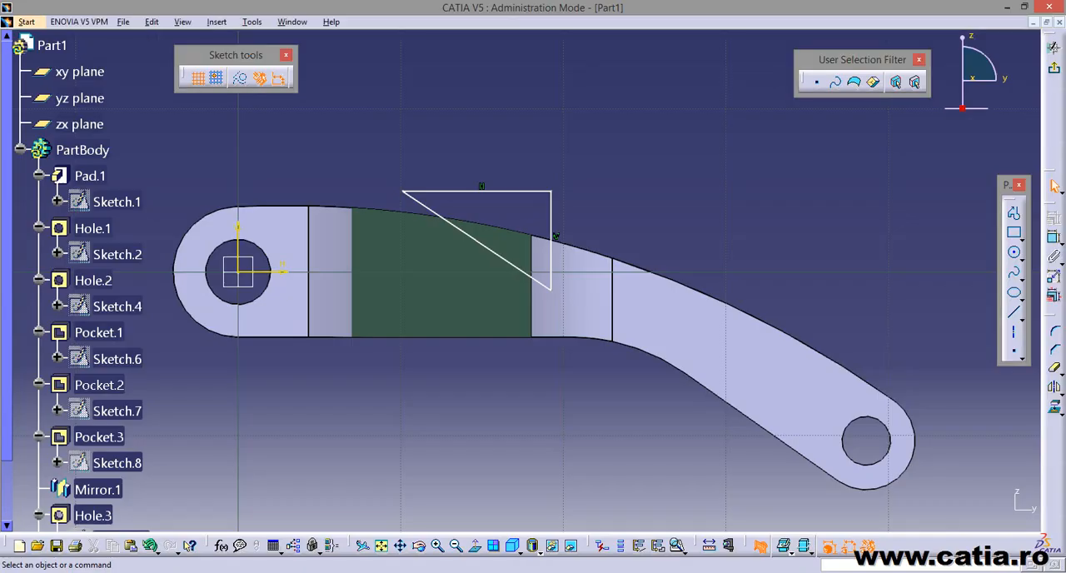
Constrain the angle between the triangle's vertical line and its sloped line to 63.5 degrees.
click(1054, 237)
click(551, 223)
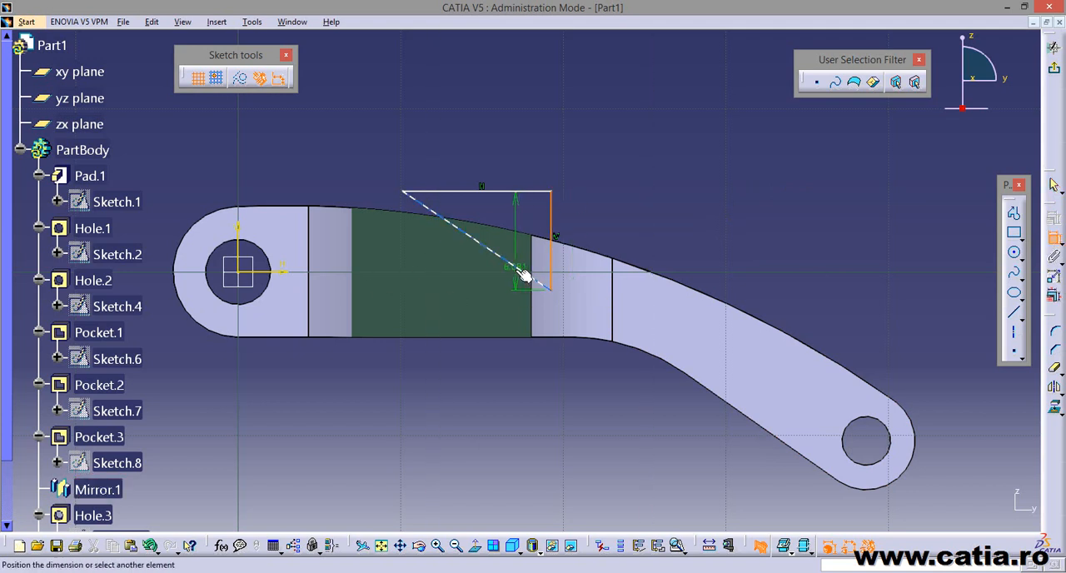
click(535, 280)
click(427, 114)
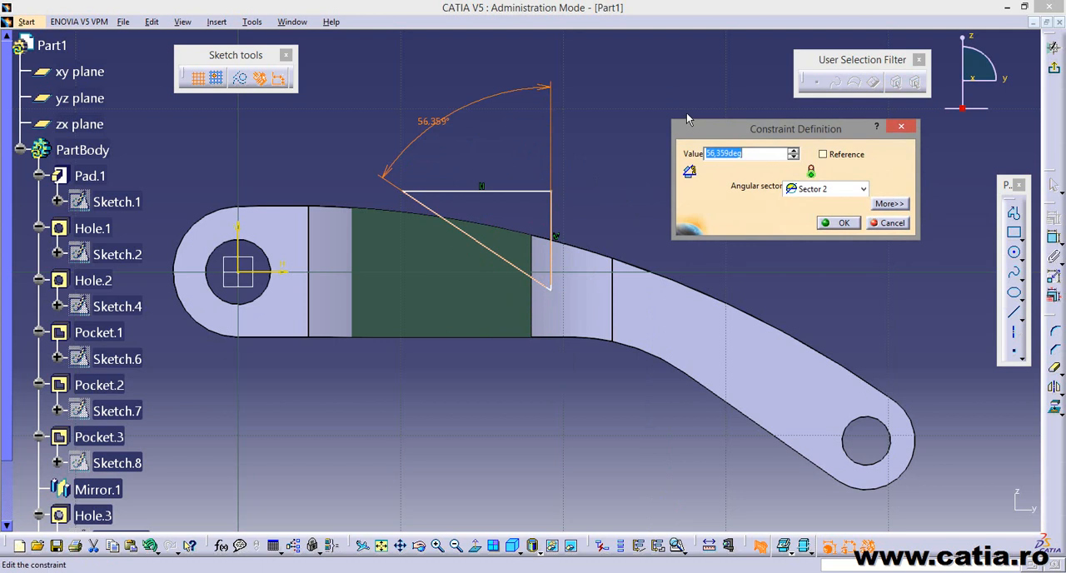
text(63.5)
key(Return)
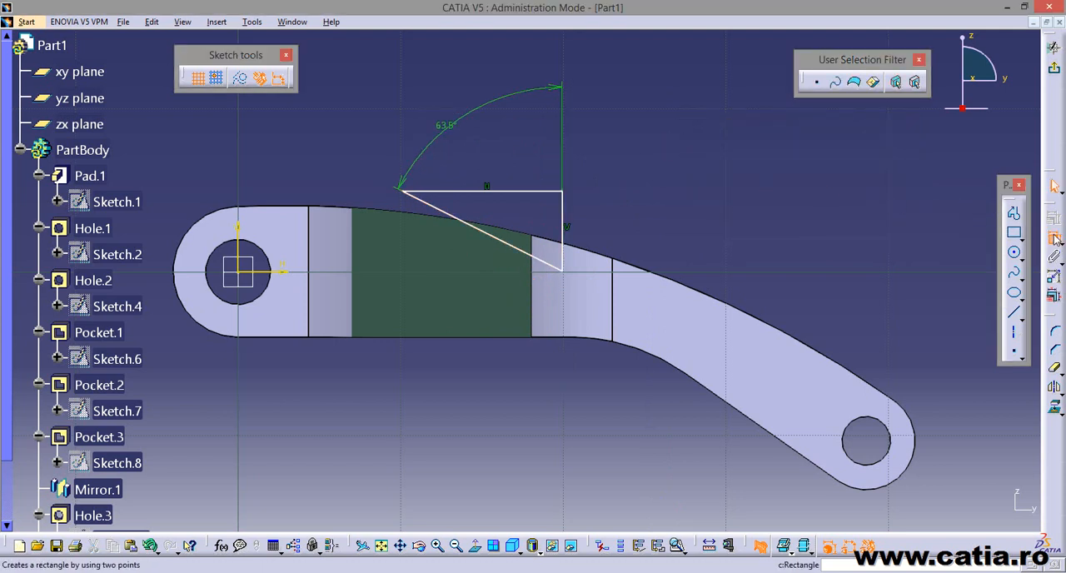
Make the triangle's vertical line coincident with the vertical edge of the cut section nearest the fork arms.
click(570, 220)
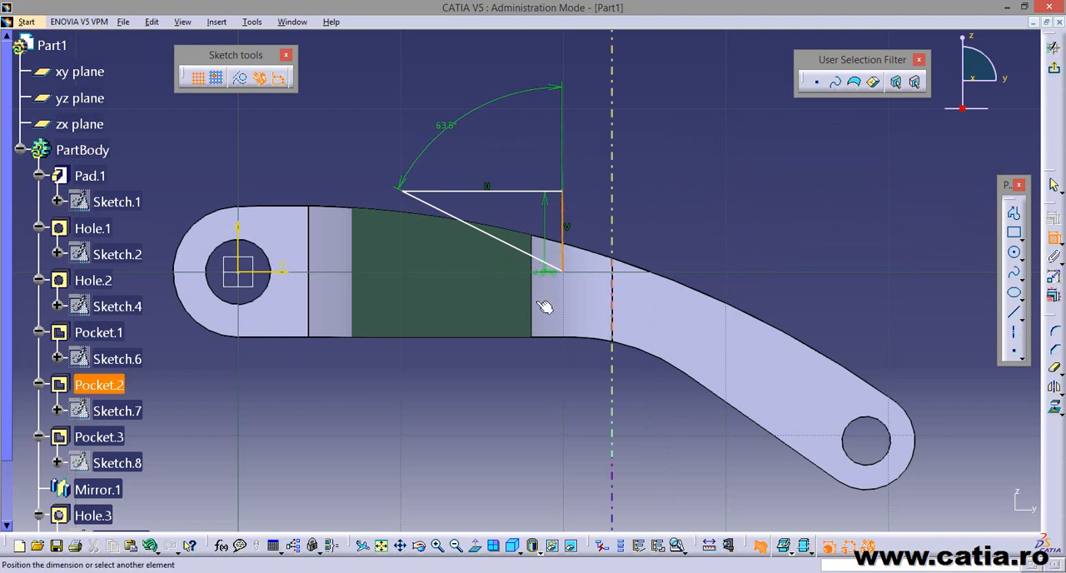
click(537, 285)
right_click(657, 214)
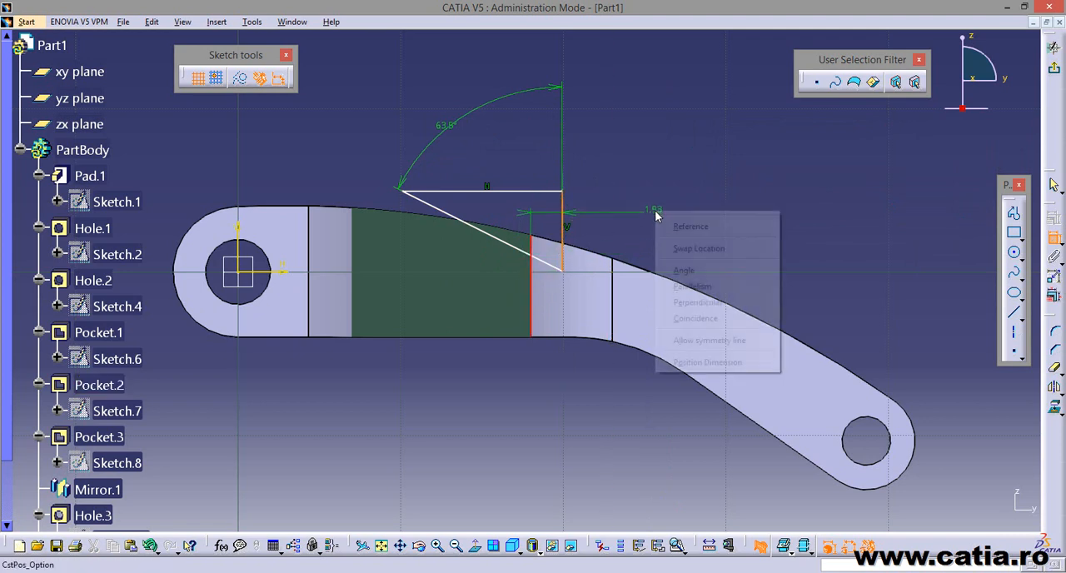
click(759, 321)
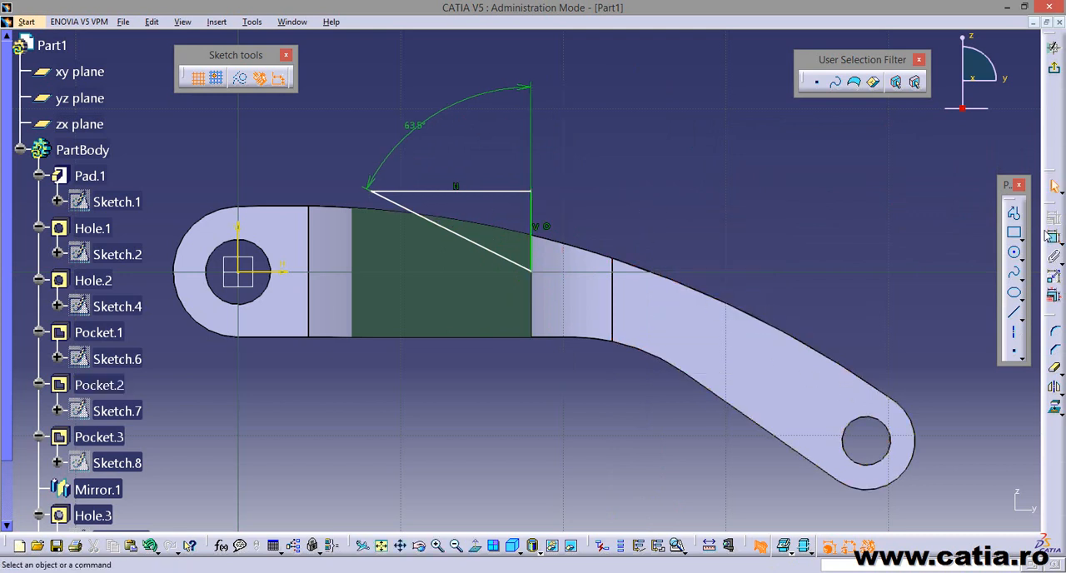
Make the corner where the triangle's horizontal and sloped lines meet coincident with the part's curved upper edge.
click(1052, 237)
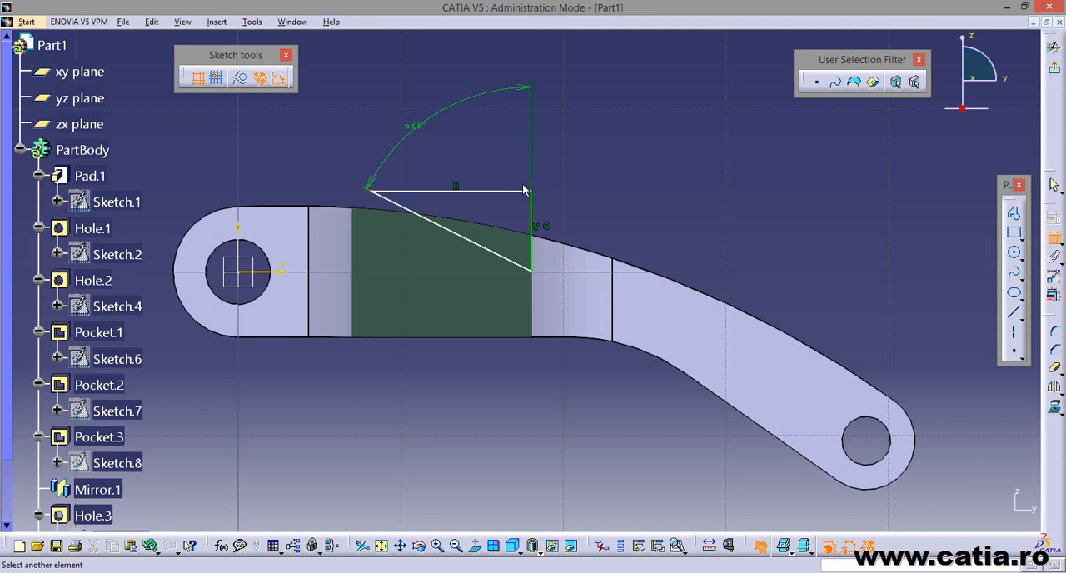
click(404, 216)
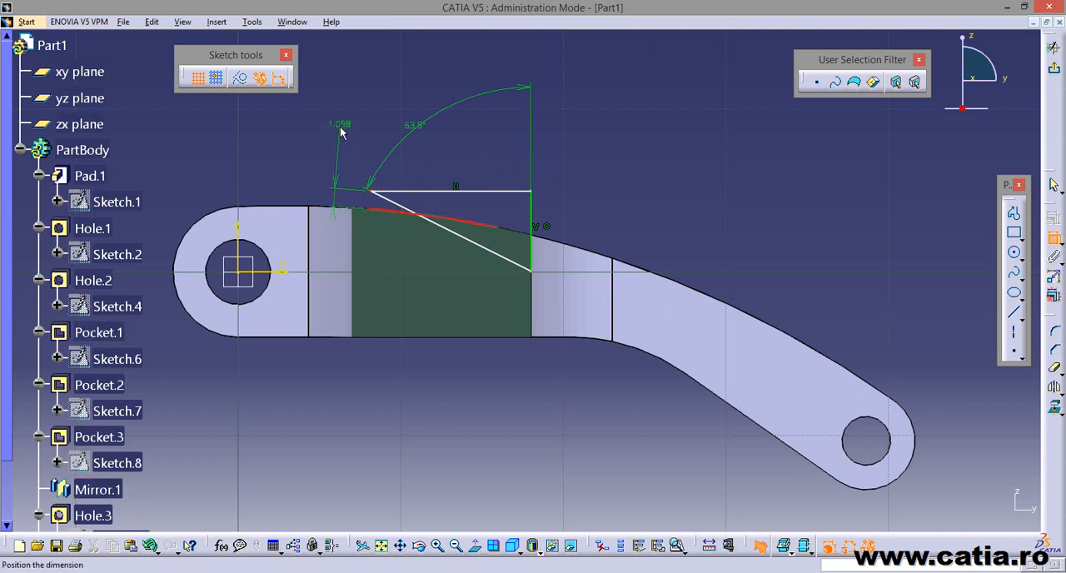
right_click(340, 133)
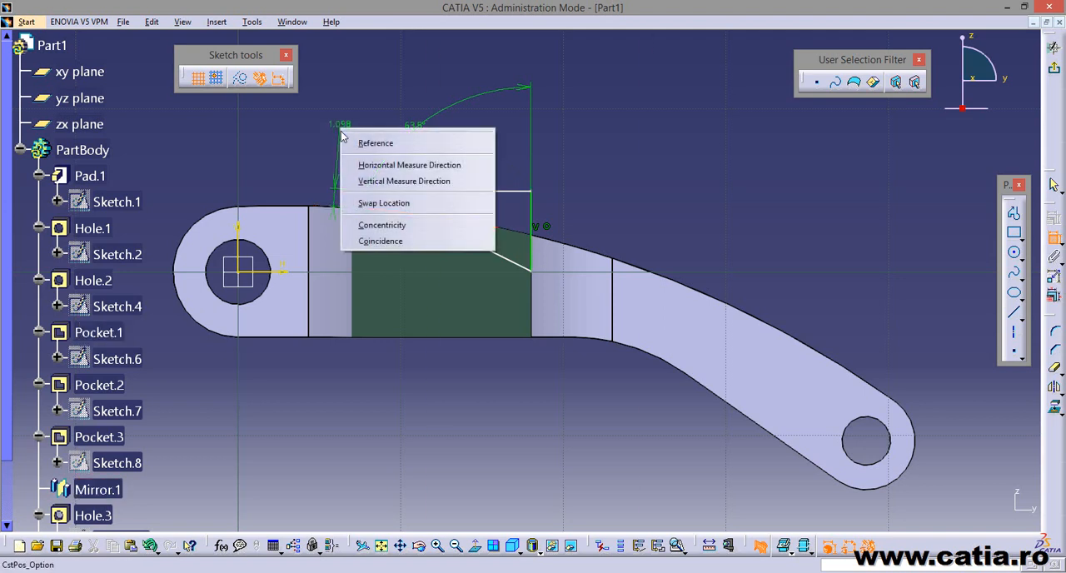
click(387, 241)
middle_drag(615, 170, 639, 166)
Dimension the triangle's horizontal line to 8 mm as in the reference drawing and exit the sketch.
click(379, 572)
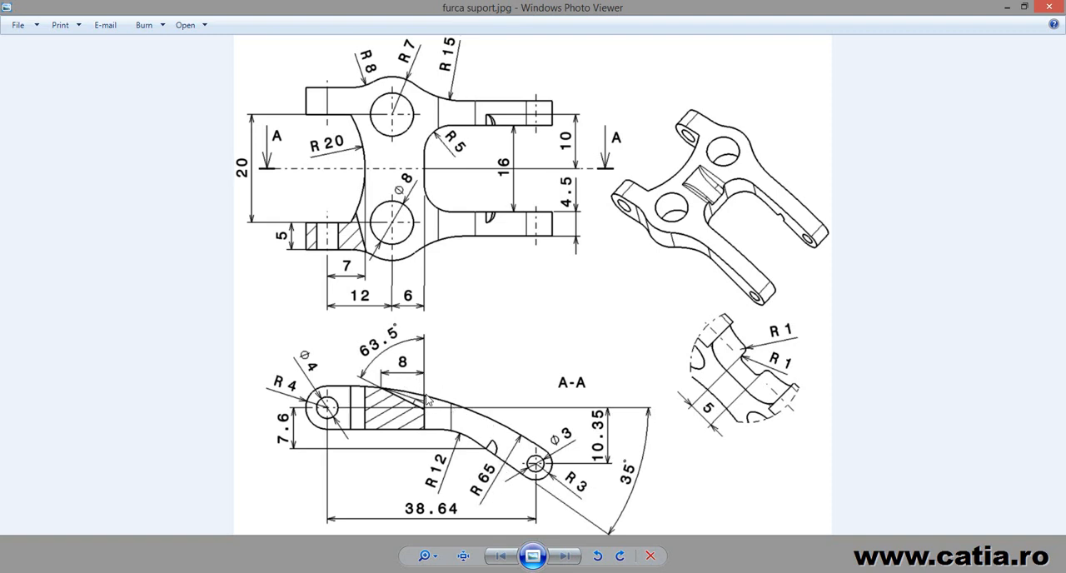
key(alt+Tab)
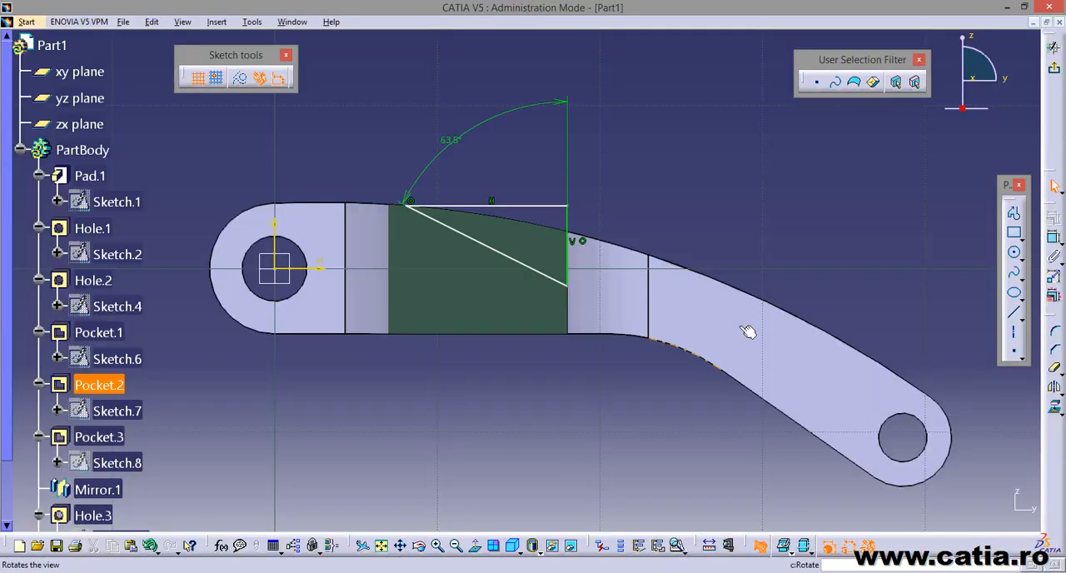
click(1054, 240)
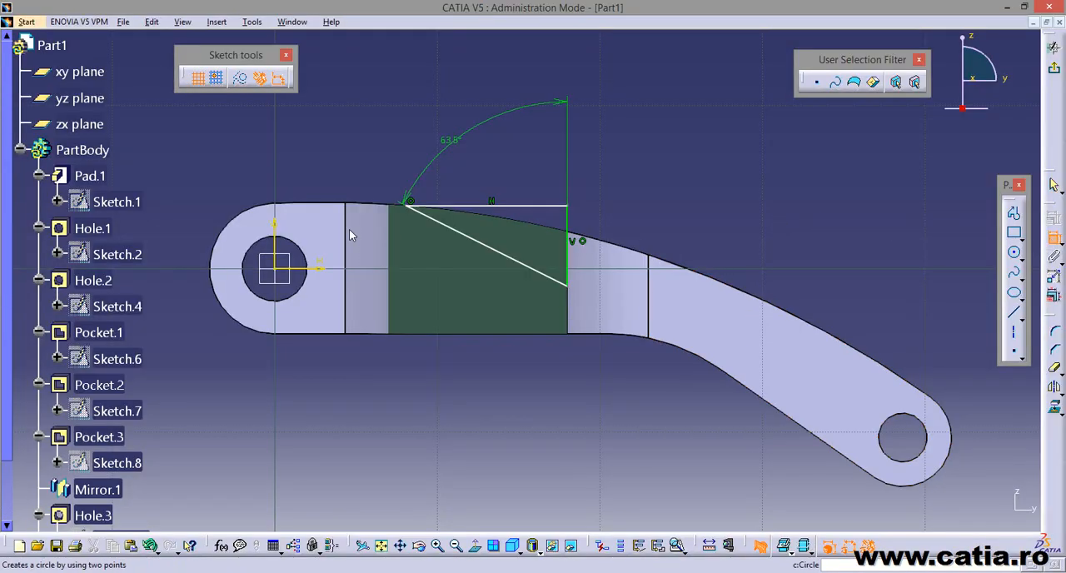
click(538, 207)
click(533, 154)
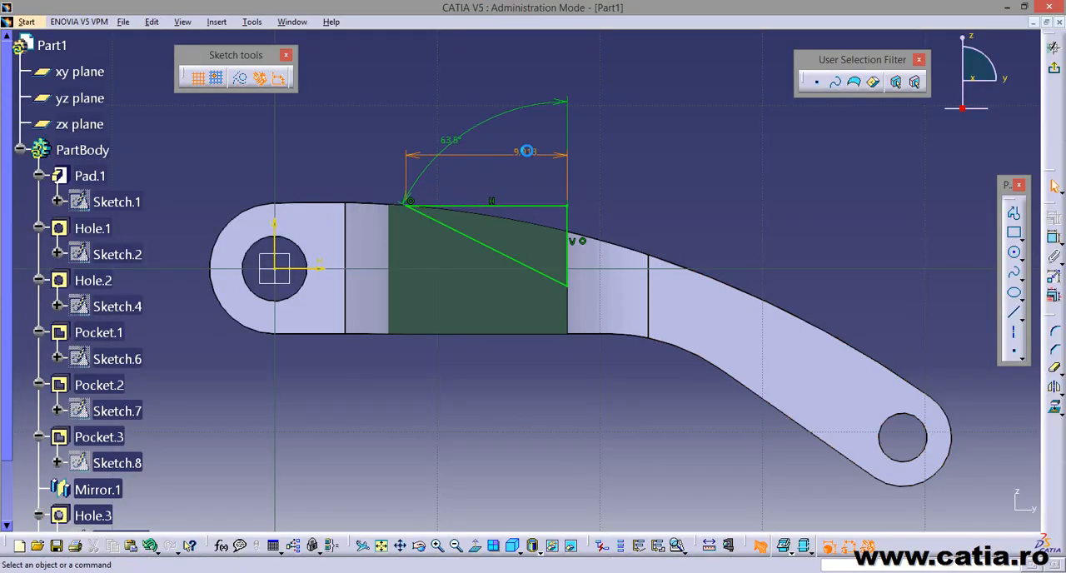
double_click(526, 153)
text(8)
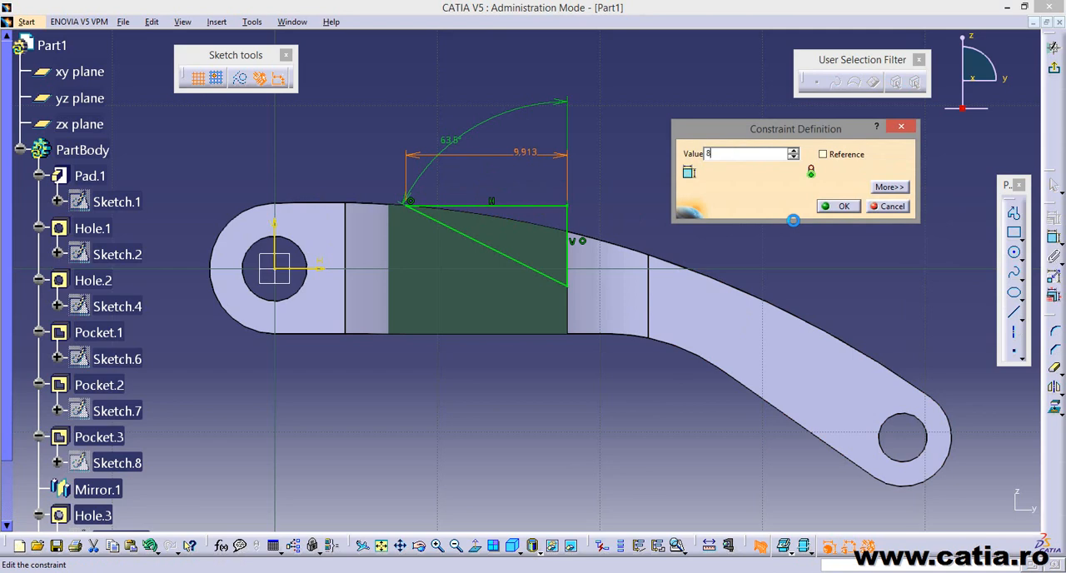
key(Return)
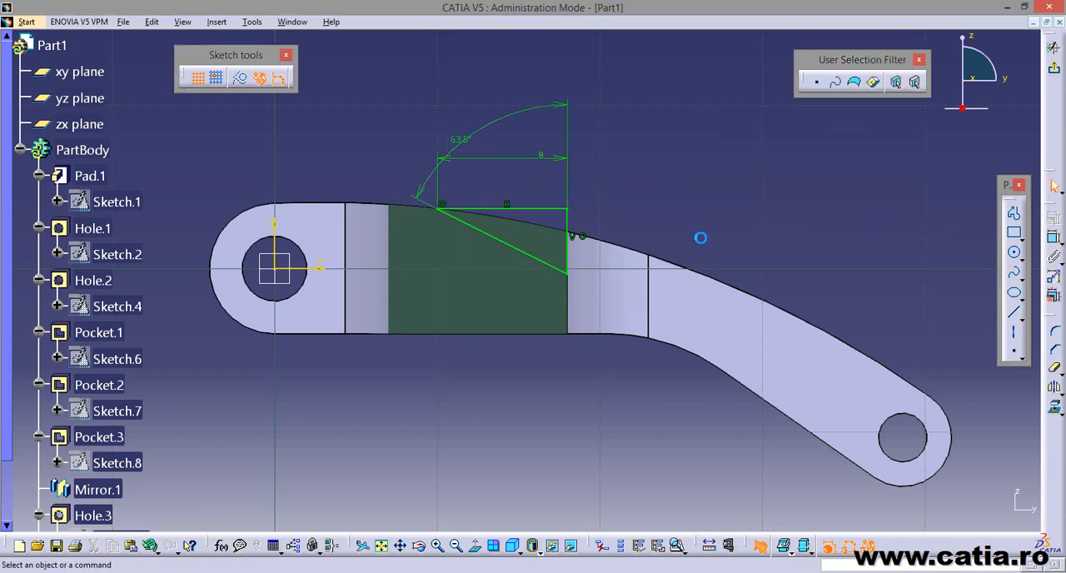
click(1053, 67)
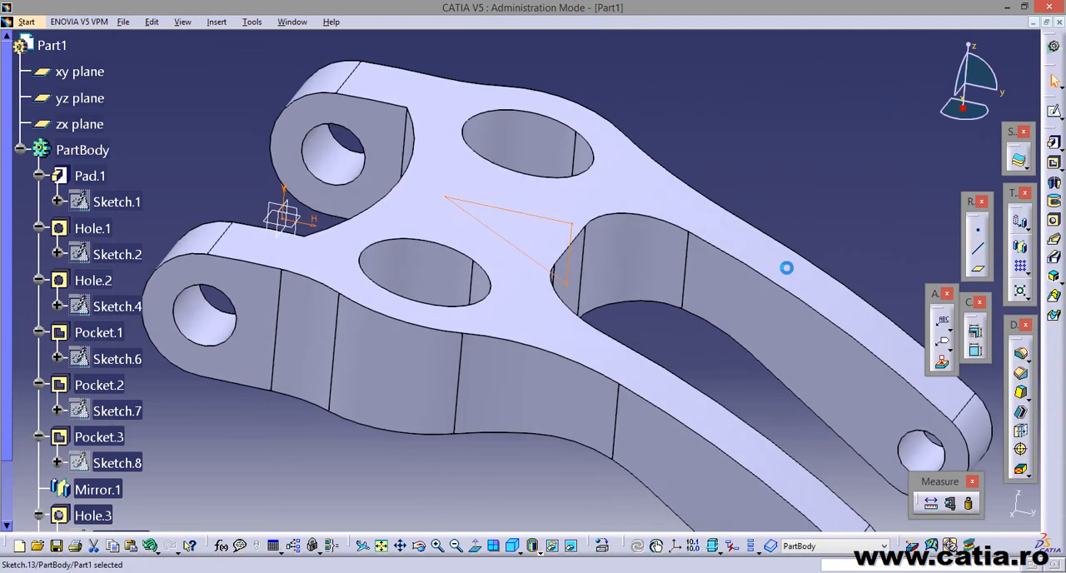
Cut the triangle sketch through the central web as a pocket with a 2.5 mm depth and mirrored extent.
middle_drag(709, 368, 563, 349)
click(562, 348)
mouse_move(547, 303)
middle_down()
mouse_move(592, 344)
mouse_move(561, 352)
mouse_move(545, 428)
middle_up()
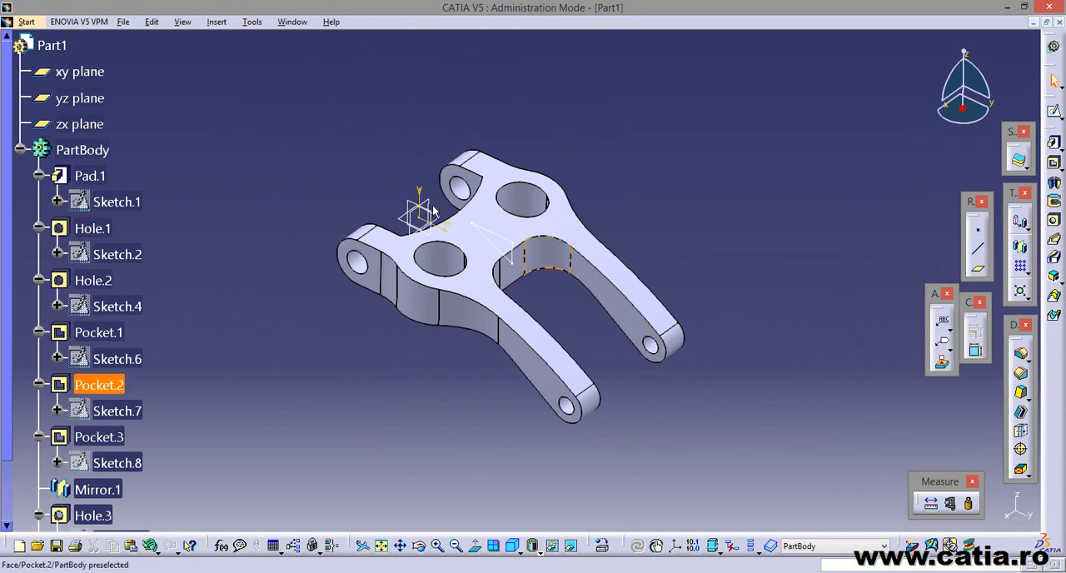
click(1054, 164)
mouse_move(710, 398)
middle_down()
mouse_move(645, 412)
mouse_move(673, 416)
middle_up()
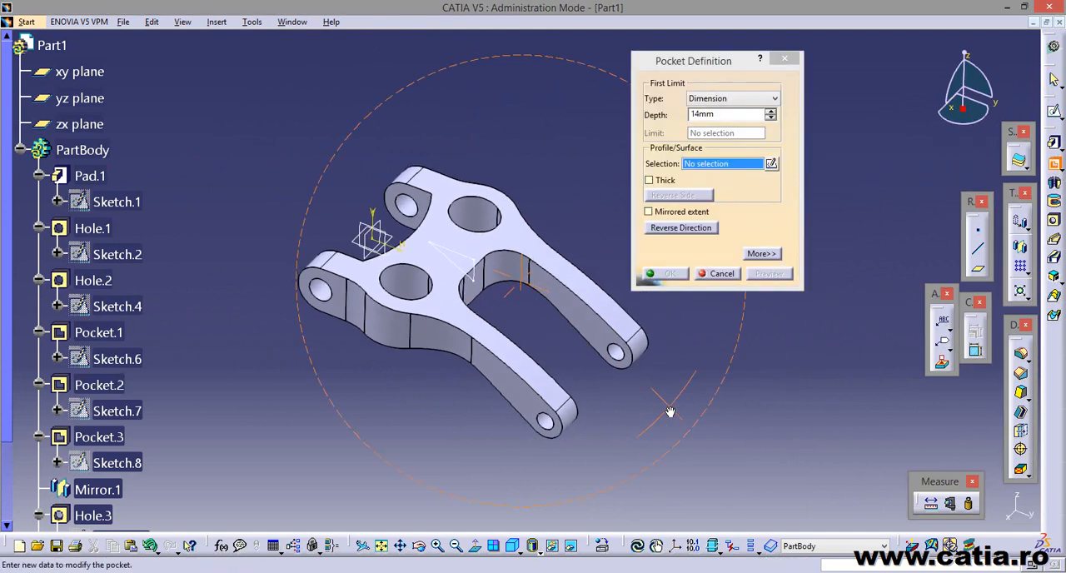
click(475, 255)
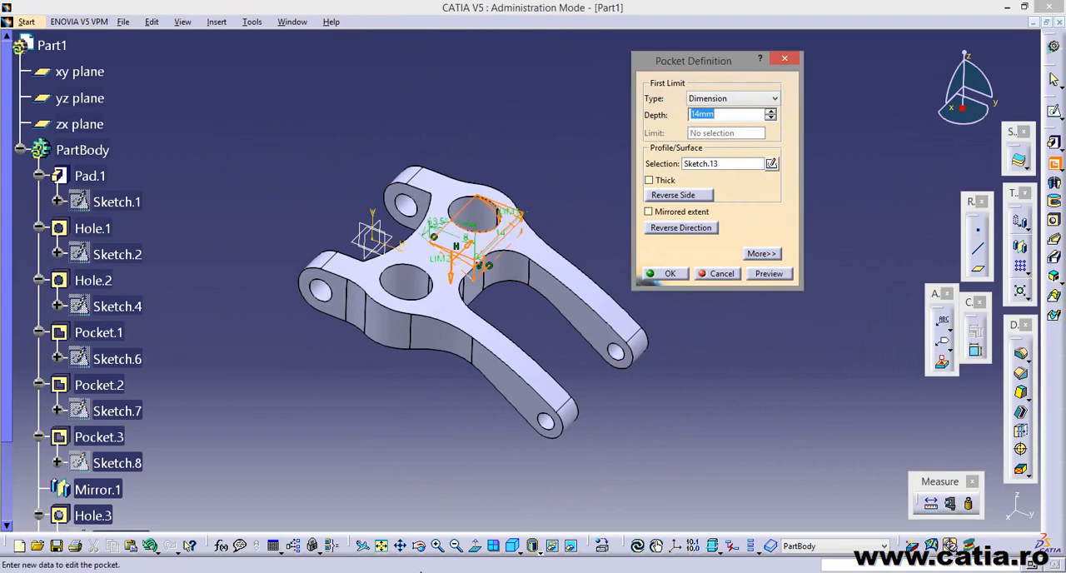
click(420, 572)
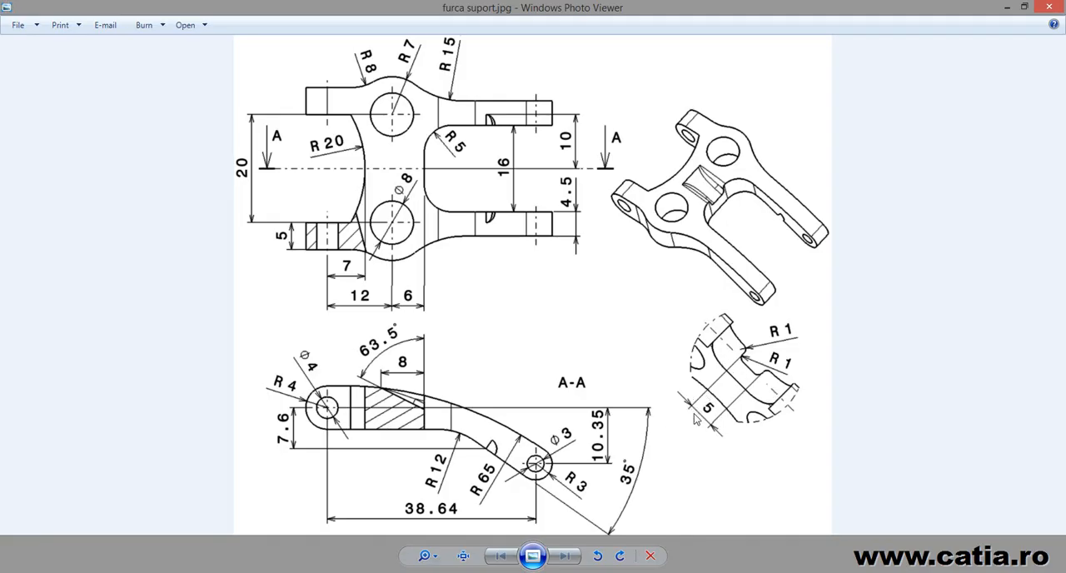
click(354, 572)
drag(746, 115, 664, 111)
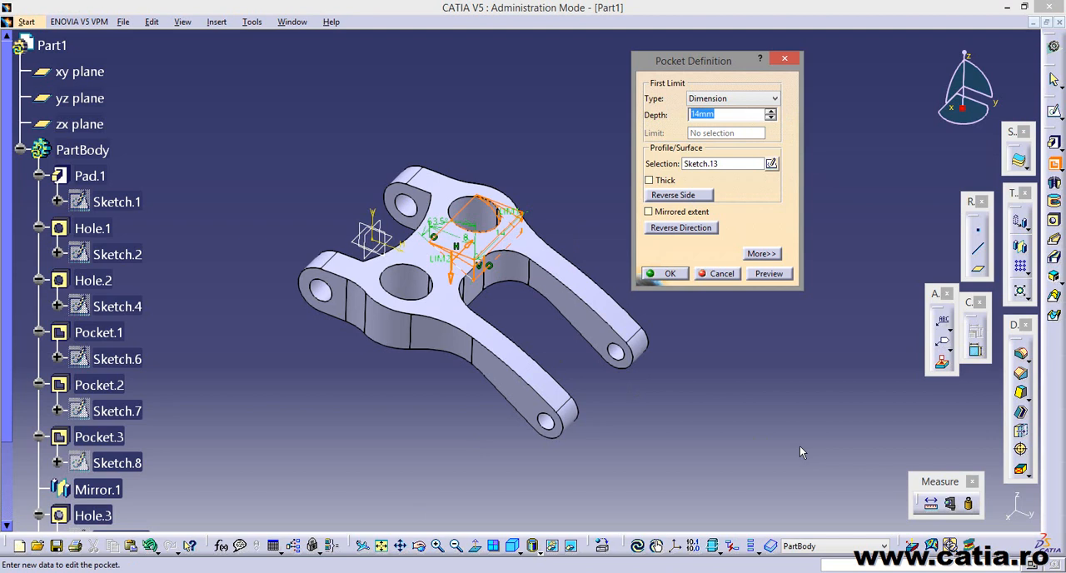
text(2.5)
click(785, 278)
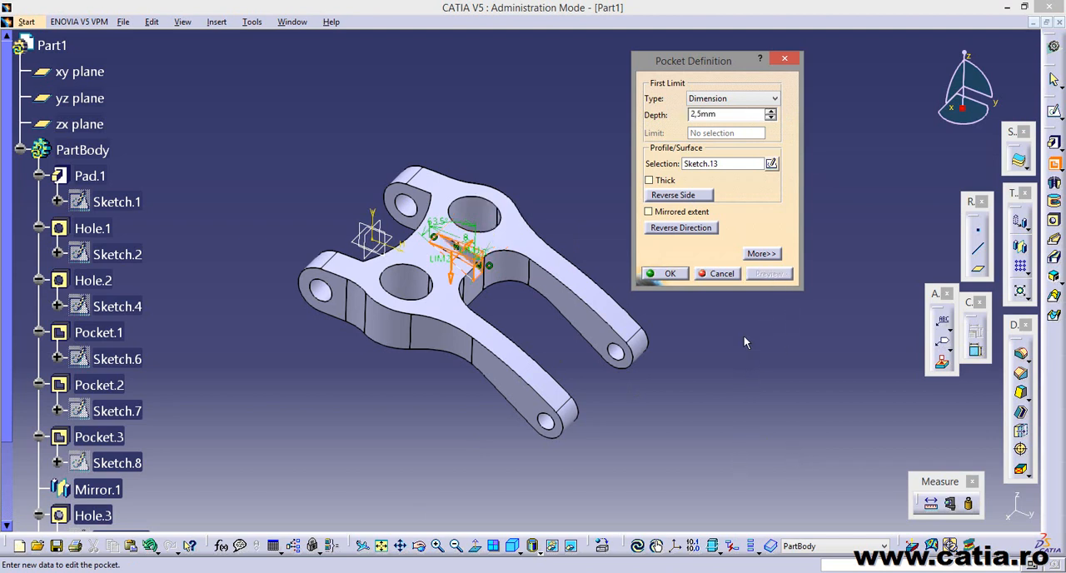
click(666, 211)
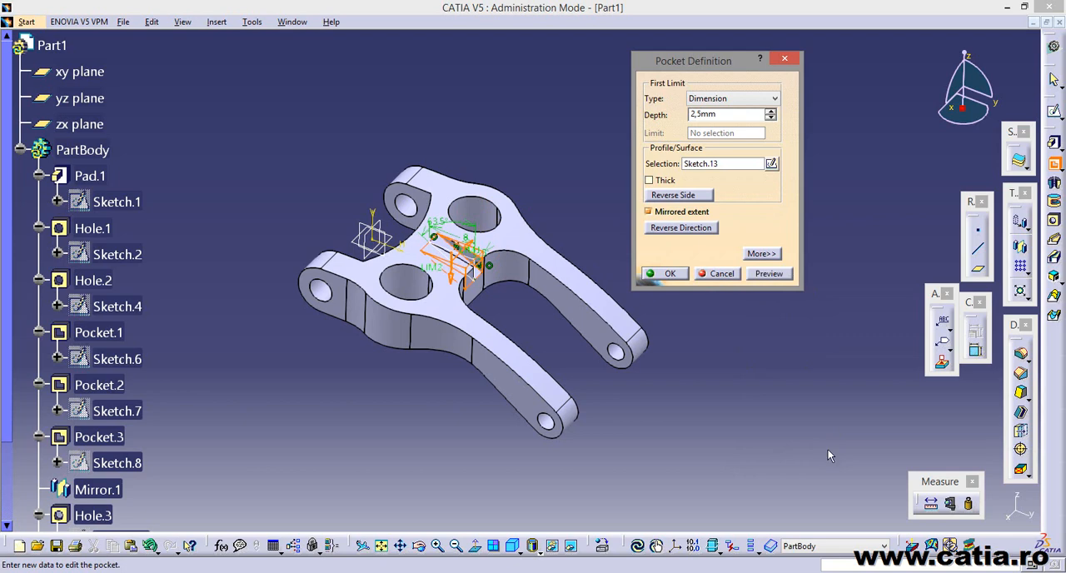
click(678, 268)
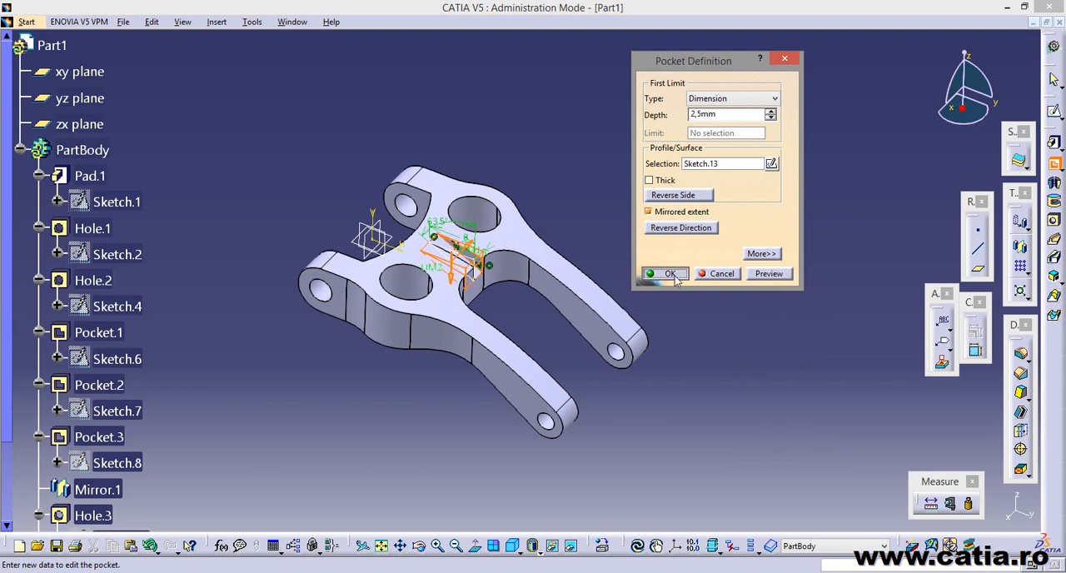
Inspect the sloped pocket and measure the distance between its two side walls.
middle_drag(697, 336, 641, 316)
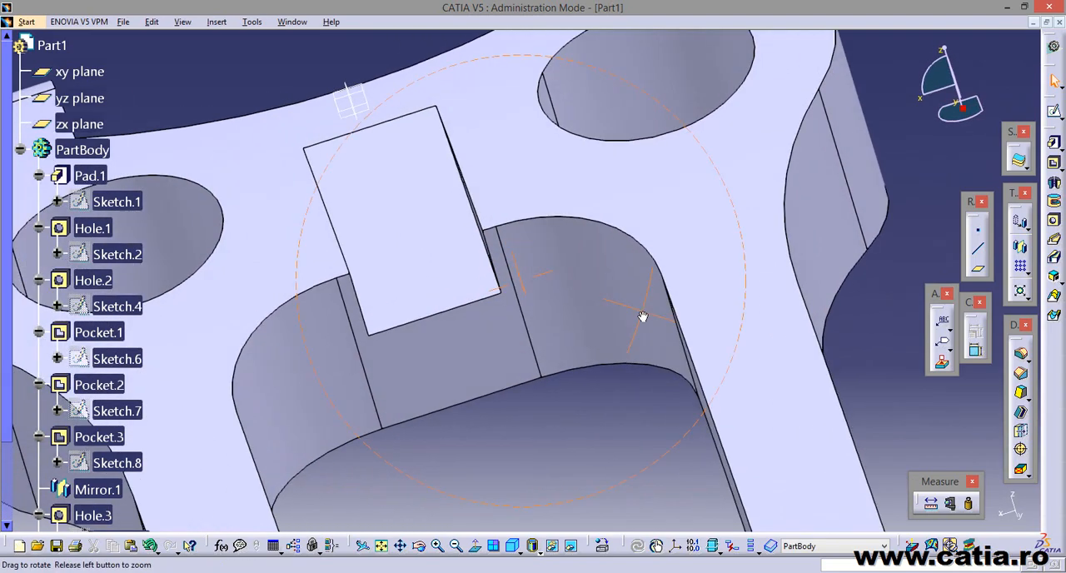
middle_drag(469, 450, 452, 401)
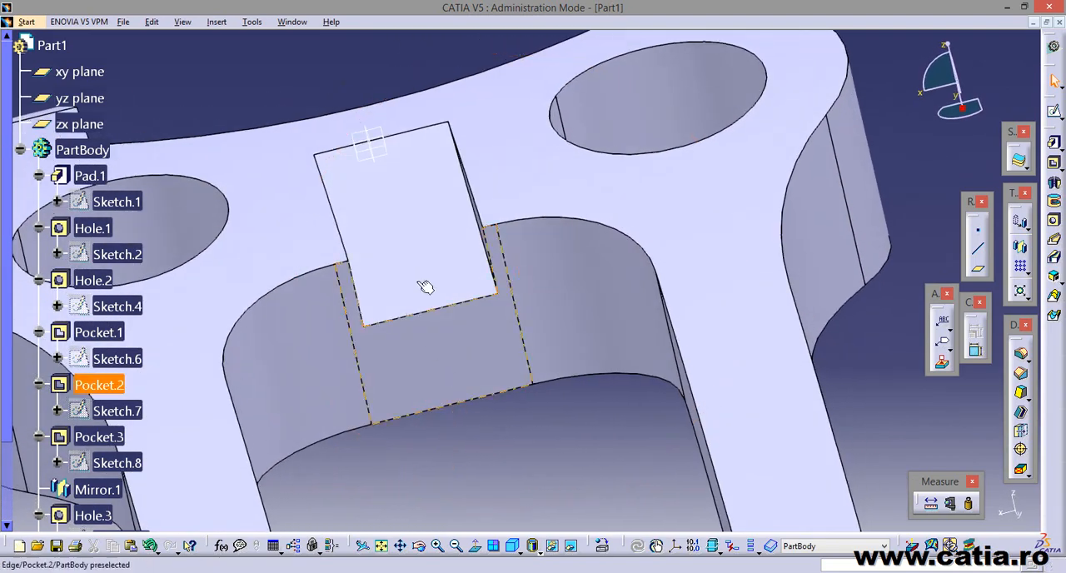
click(372, 141)
middle_drag(455, 447, 445, 286)
key(Escape)
scroll(612, 357, up, 1)
middle_drag(505, 271, 763, 374)
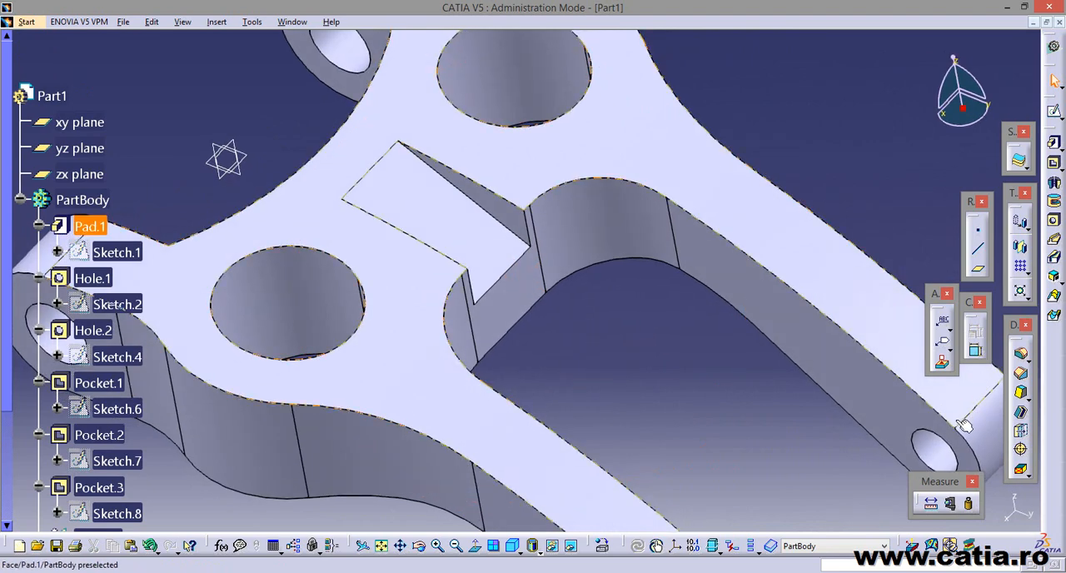
click(931, 505)
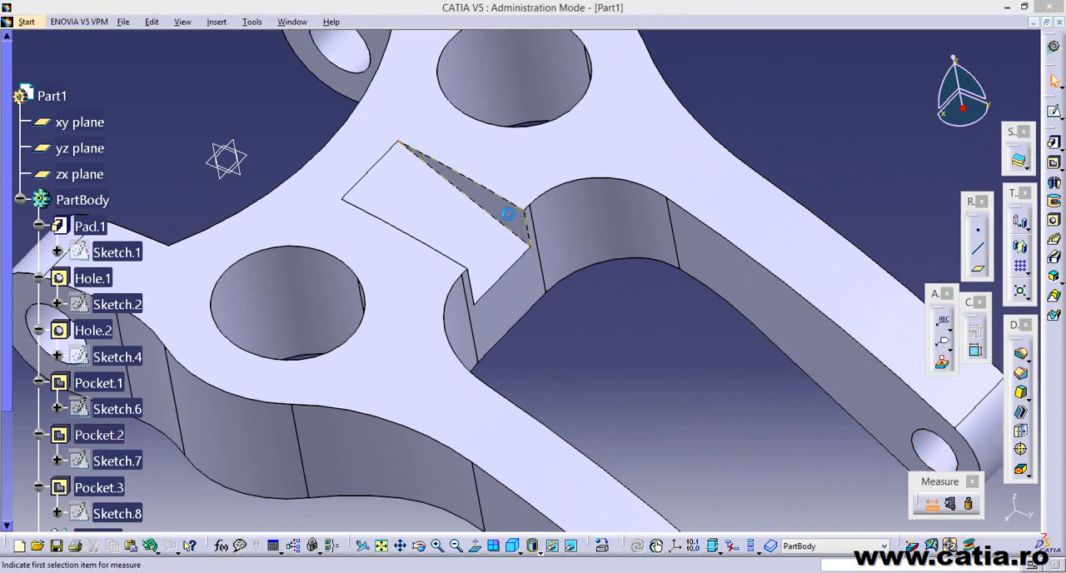
click(521, 223)
middle_drag(577, 291, 491, 300)
click(457, 250)
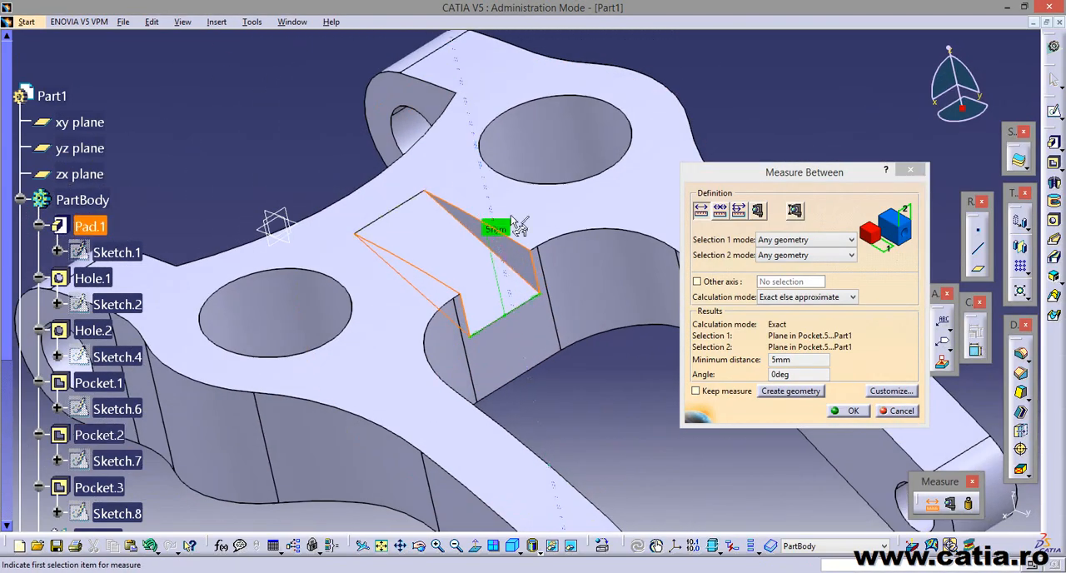
click(899, 410)
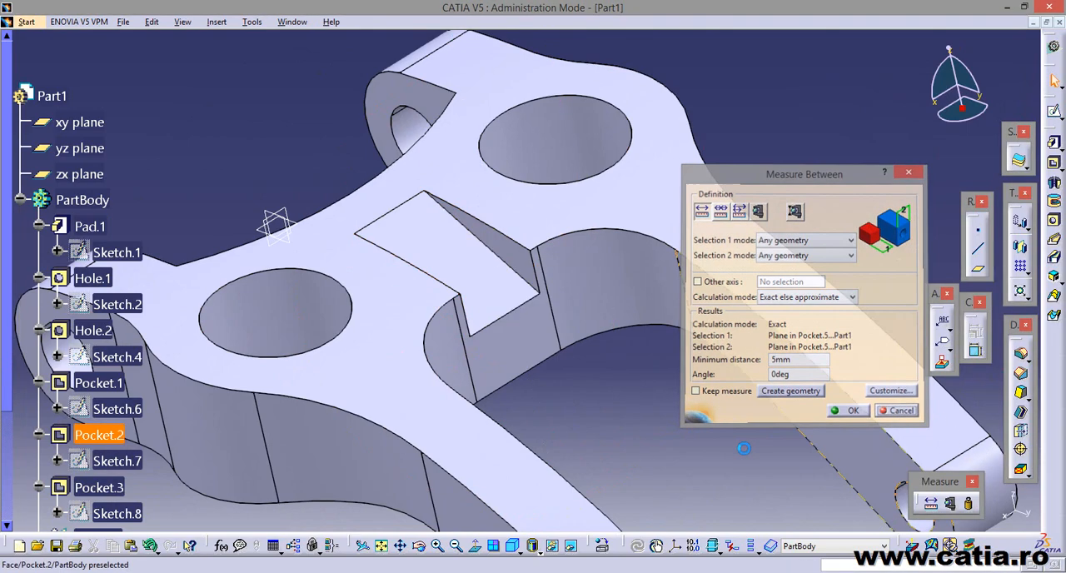
Round the upper and lower edges of both side walls of the sloped pocket with a 1 mm edge fillet.
middle_drag(634, 421, 674, 436)
key(alt+Tab)
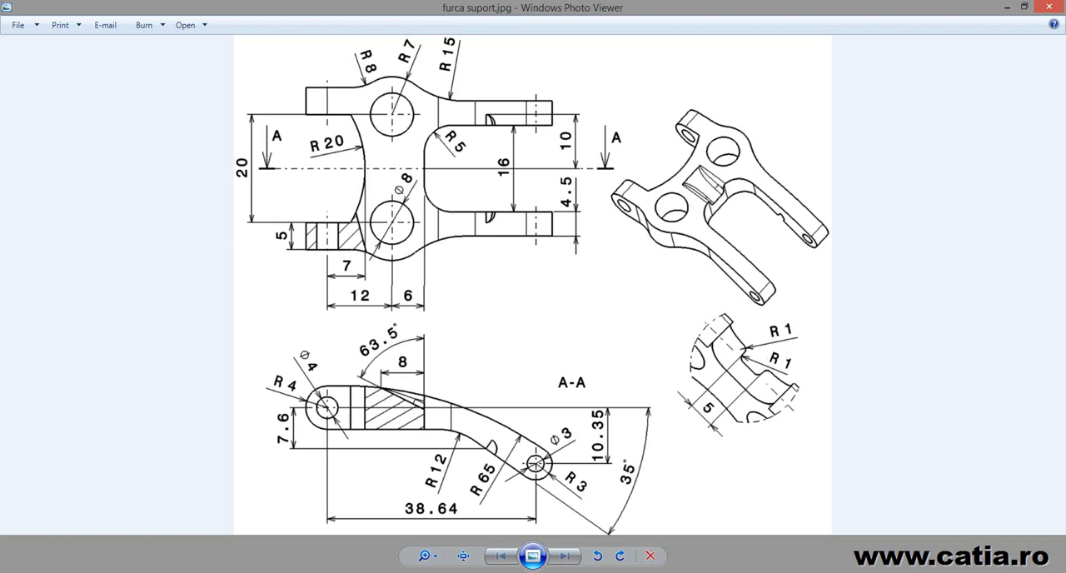
key(alt+Tab)
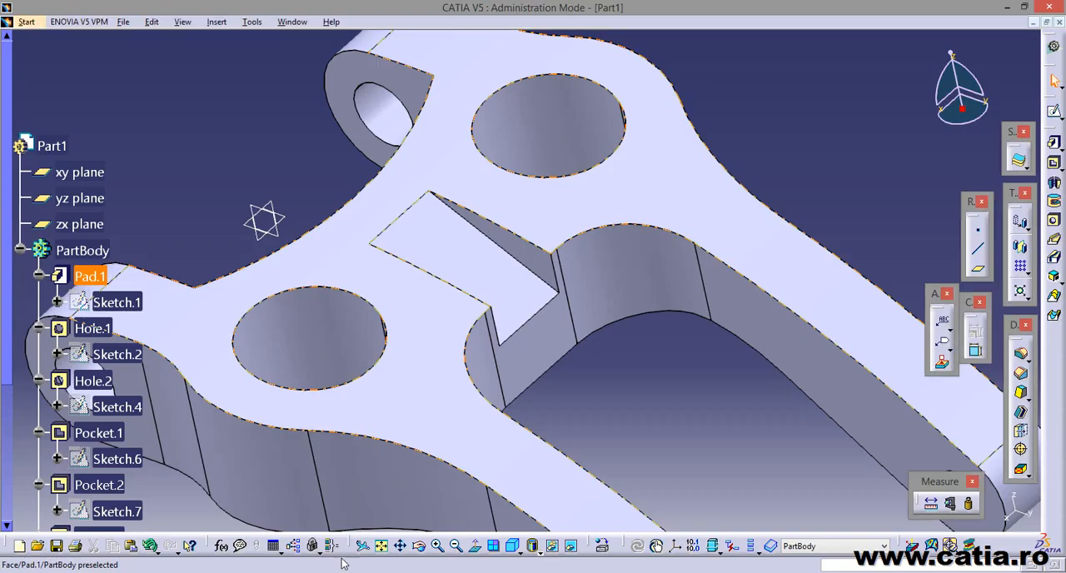
click(514, 256)
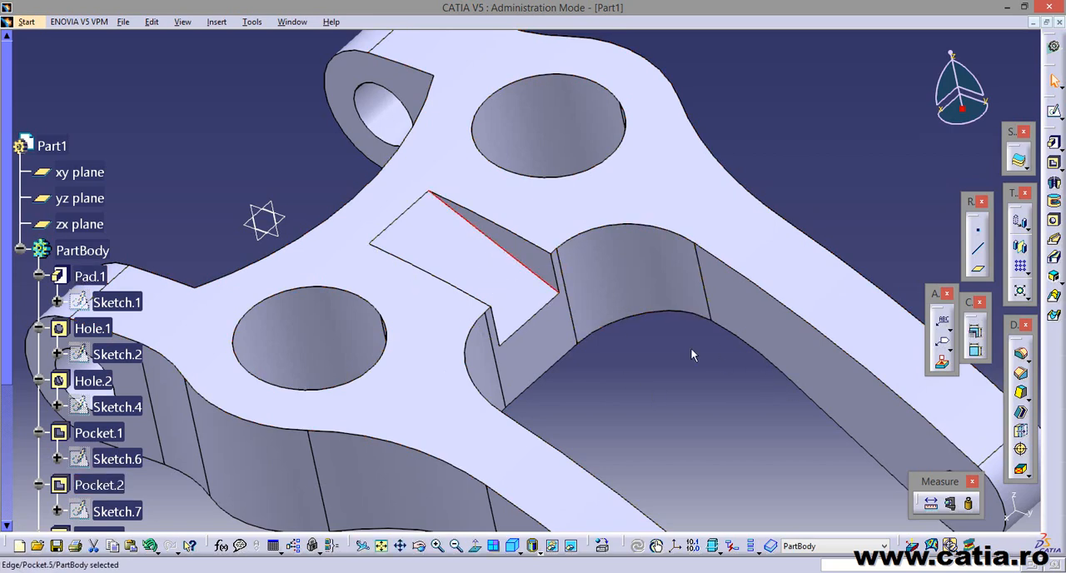
middle_drag(657, 335, 451, 398)
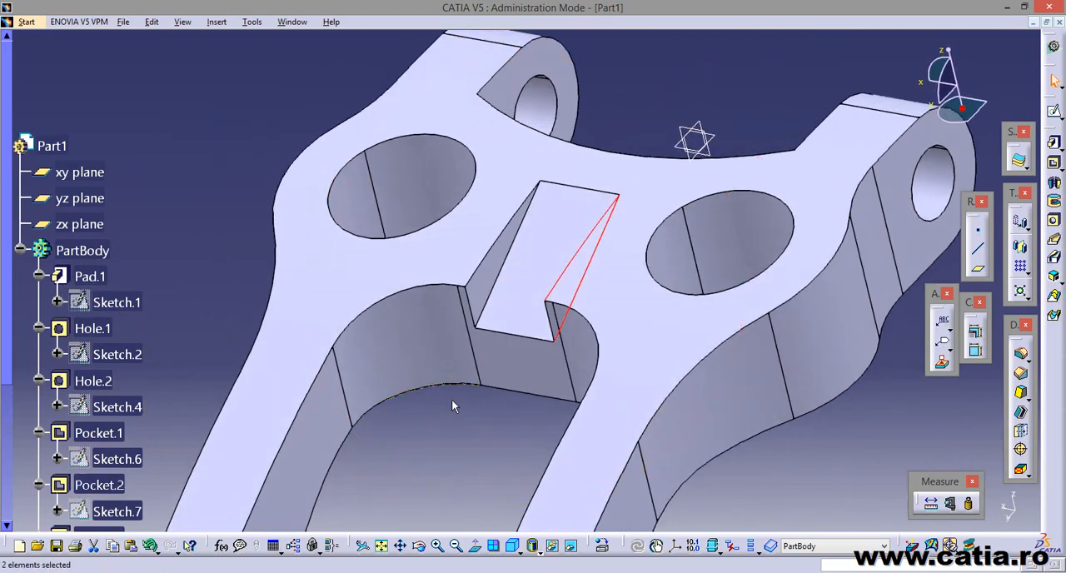
ctrl+click(656, 422)
ctrl+click(496, 264)
click(1020, 357)
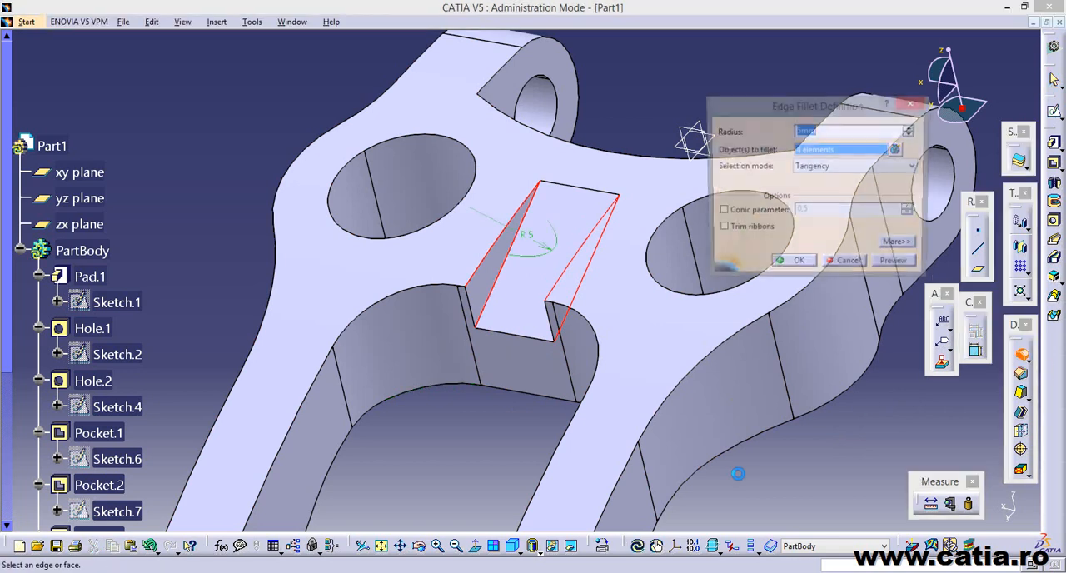
text(1)
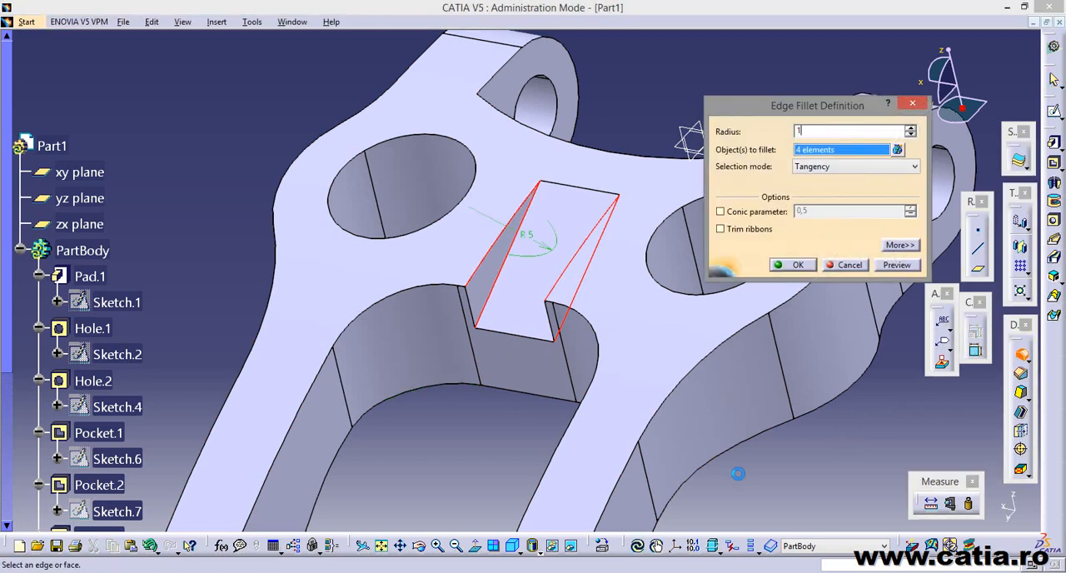
key(Return)
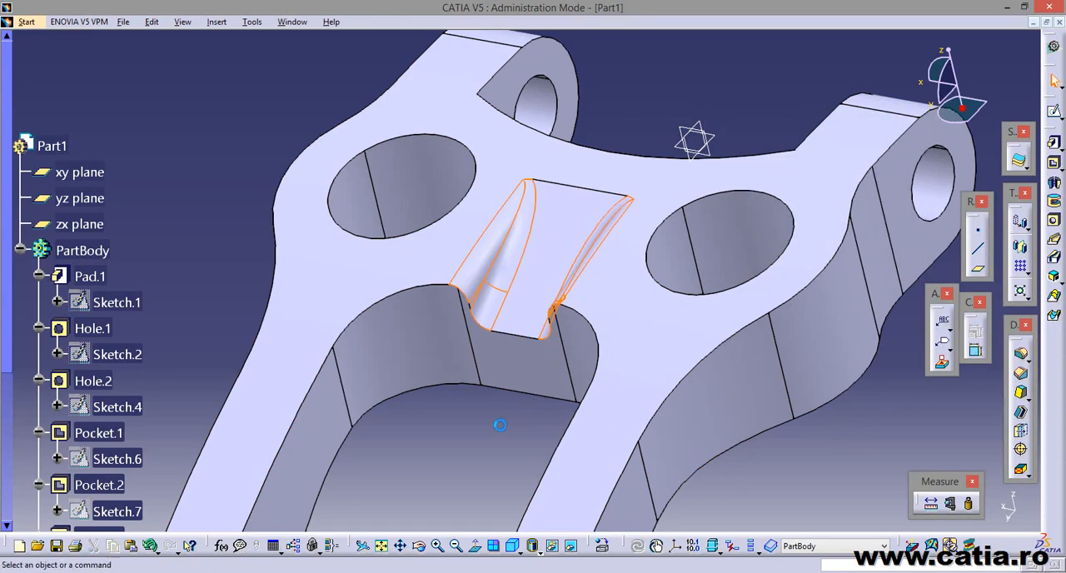
Start a sketch on the inner side face of one long fork arm, with the part display cut by the sketch plane.
mouse_move(479, 433)
middle_down()
mouse_move(468, 436)
mouse_move(755, 369)
mouse_move(614, 405)
mouse_move(654, 244)
mouse_move(611, 325)
mouse_move(614, 342)
mouse_move(564, 361)
mouse_move(564, 305)
middle_up()
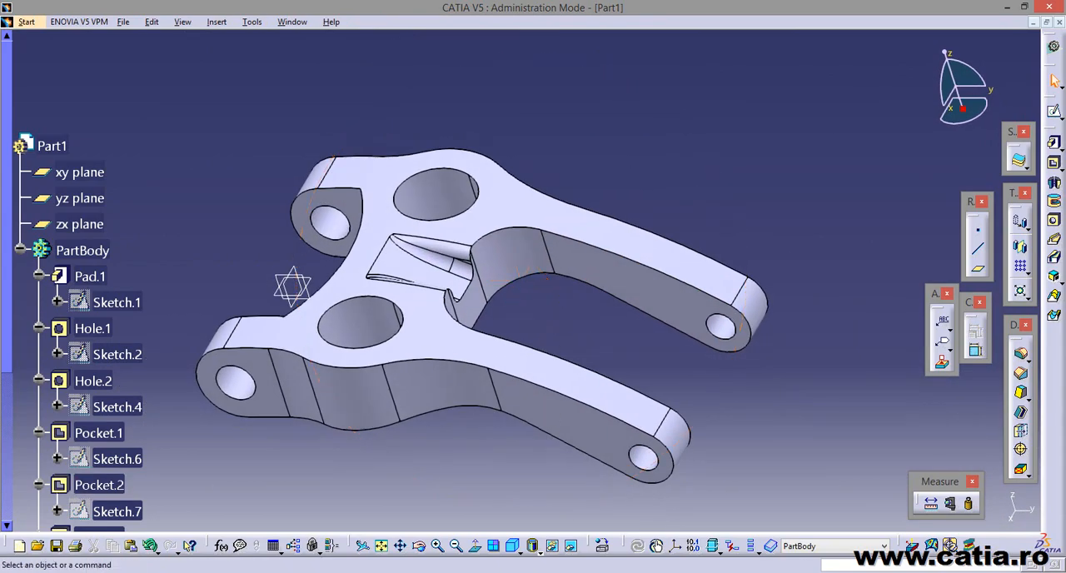
key(alt+Tab)
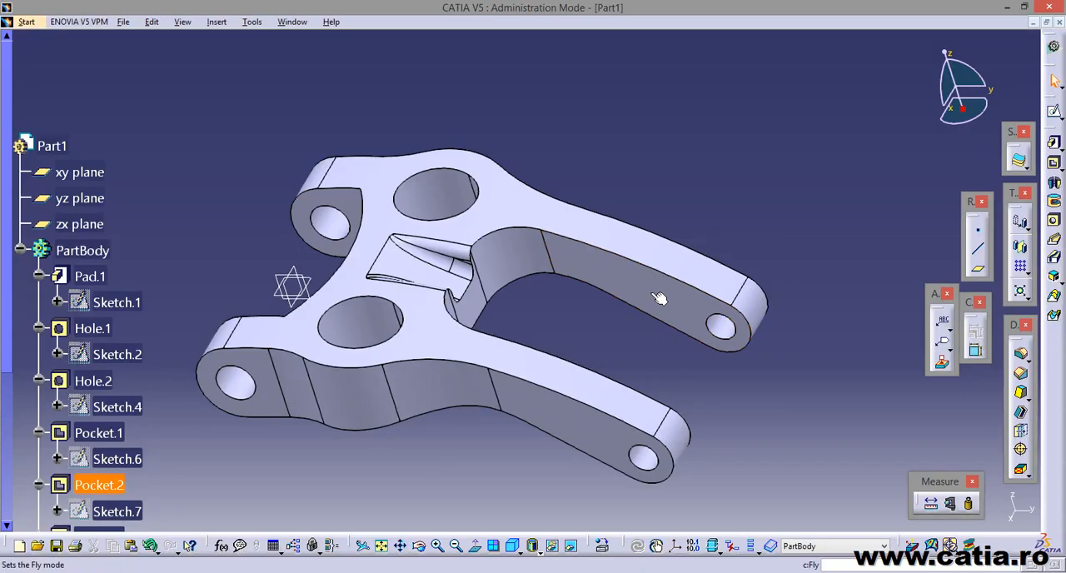
click(658, 297)
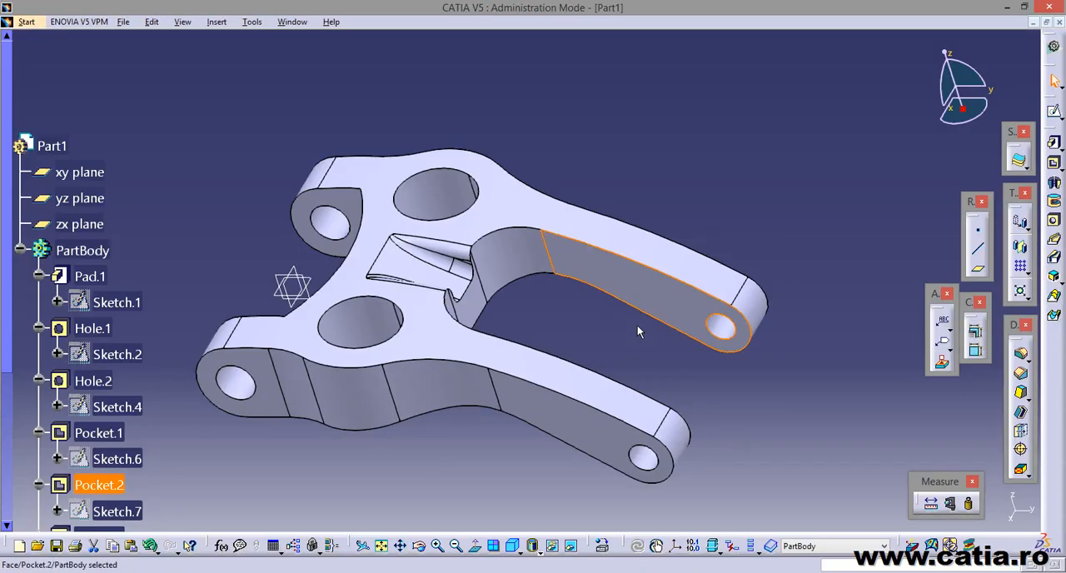
click(1054, 111)
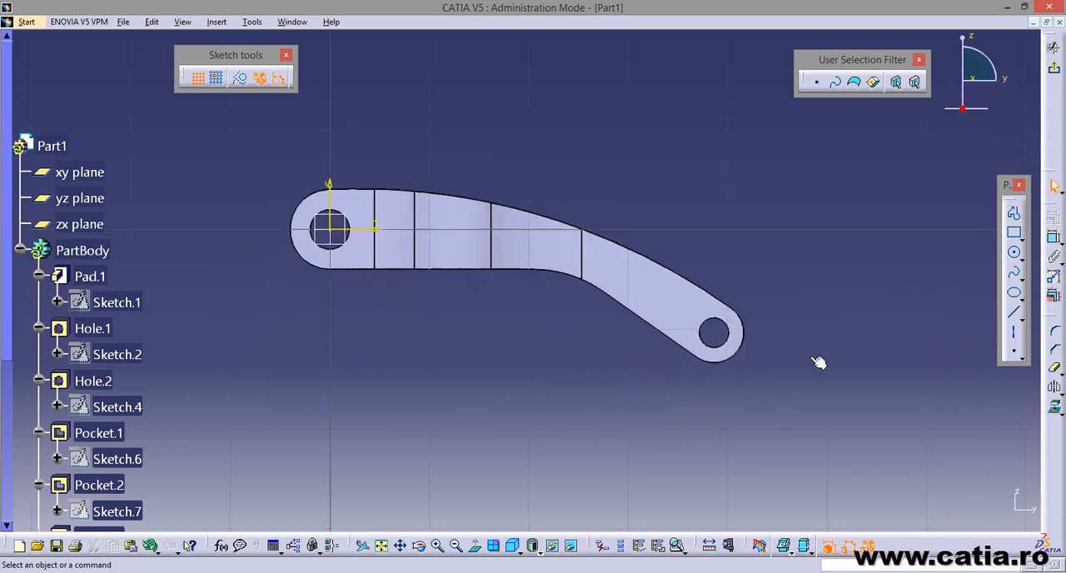
click(759, 545)
mouse_move(583, 345)
middle_down()
mouse_move(552, 352)
mouse_move(634, 223)
mouse_move(630, 348)
middle_up()
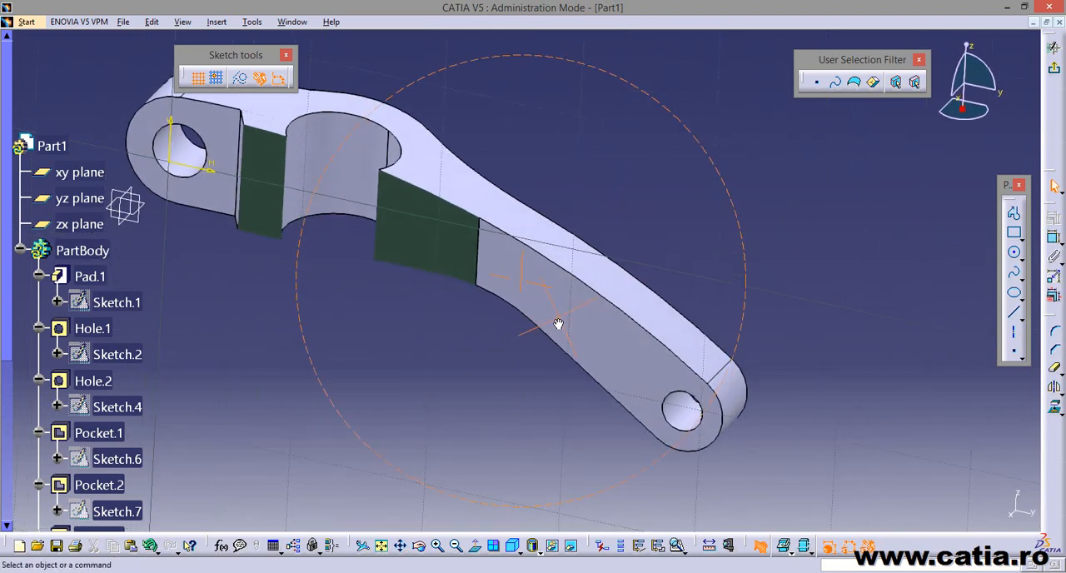
click(493, 545)
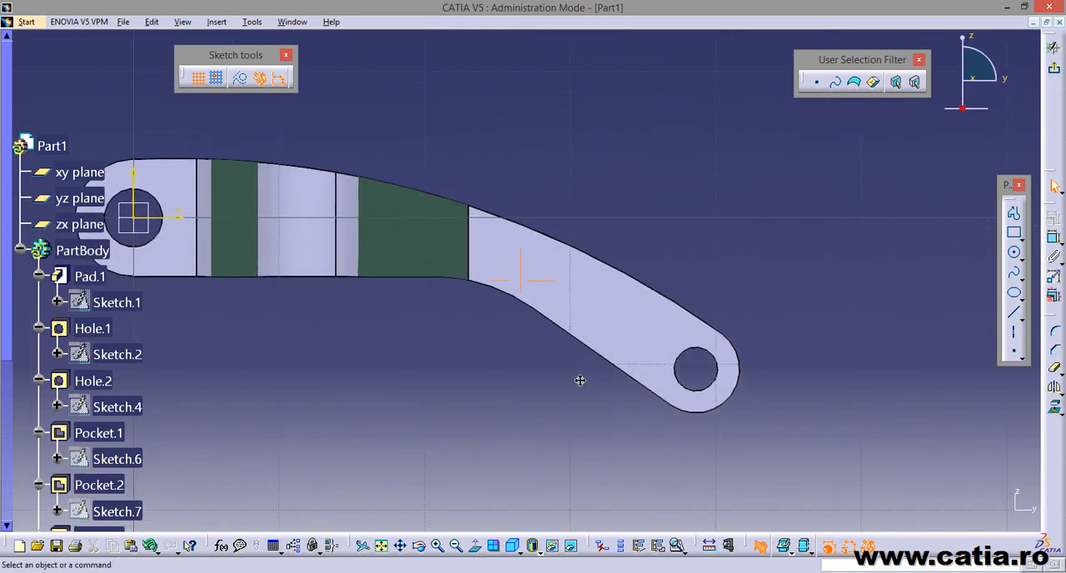
middle_drag(581, 380, 582, 353)
Project the arm's straight lower edge into the sketch.
click(612, 348)
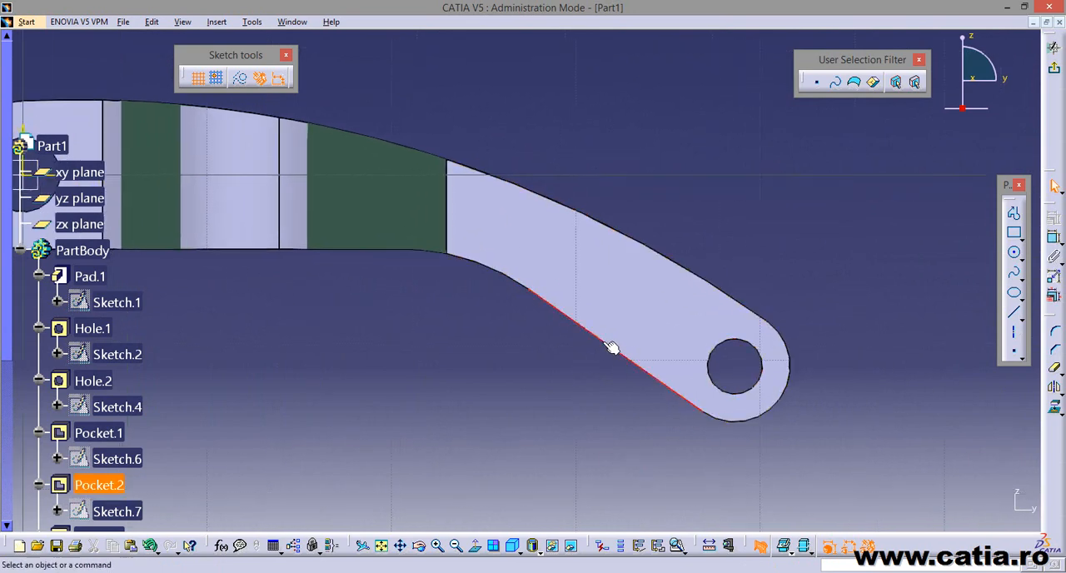
click(611, 347)
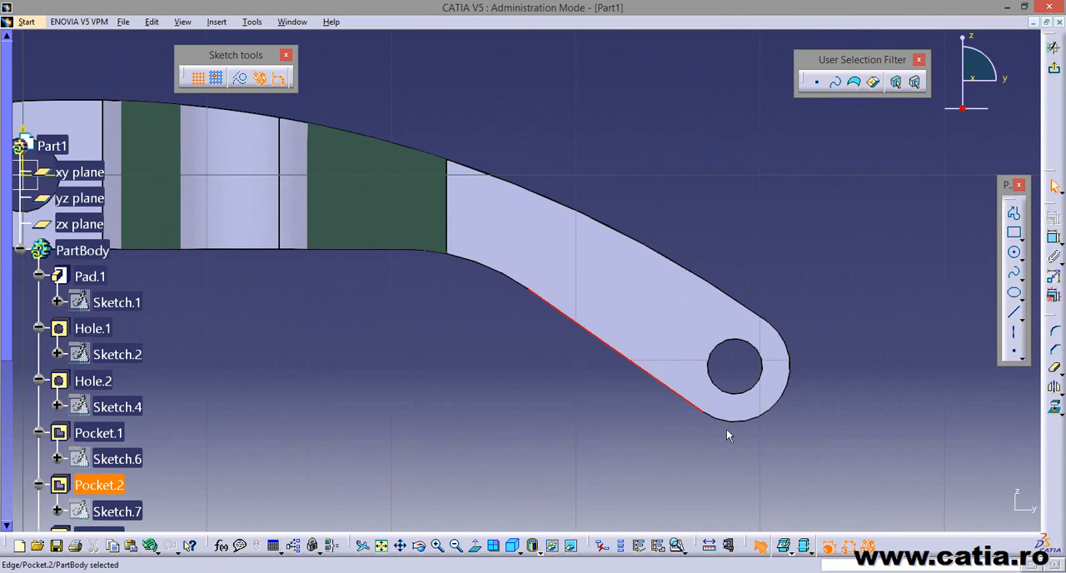
click(1054, 408)
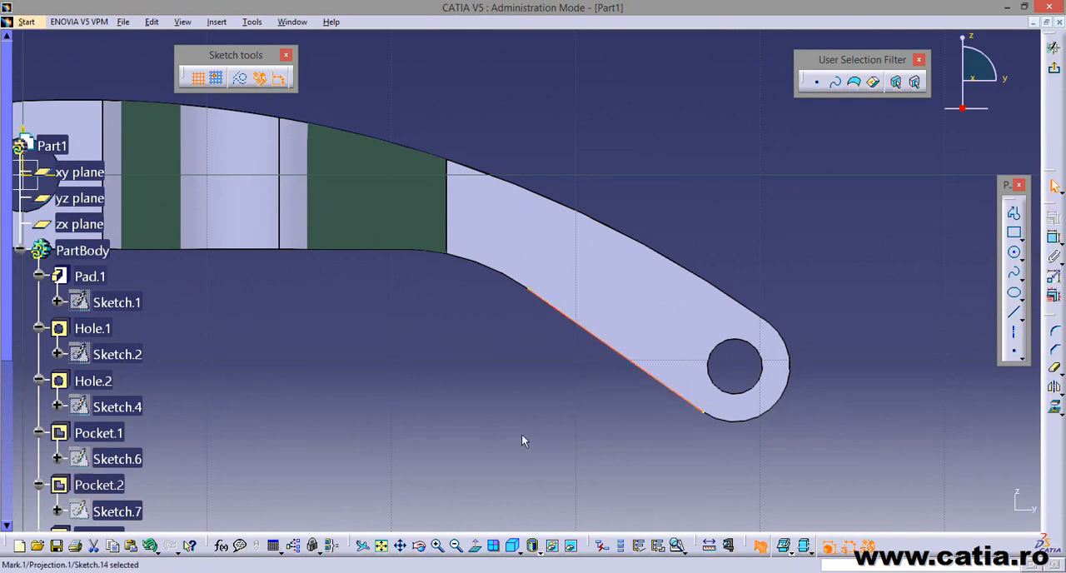
scroll(273, 409, down, 5)
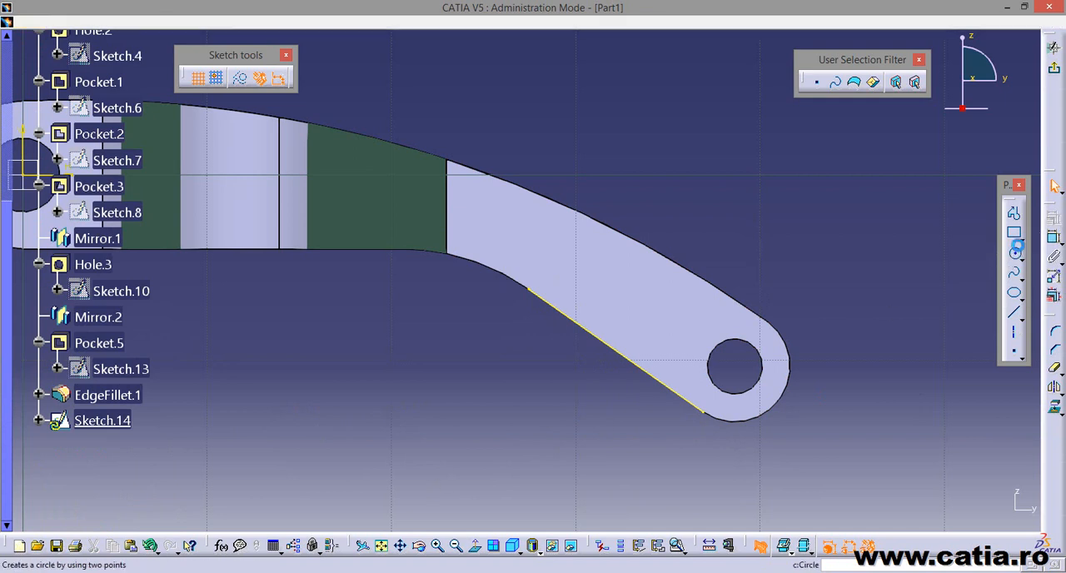
Sketch a circle about 3.2 mm in diameter with its centre on the projected lower edge.
click(1013, 252)
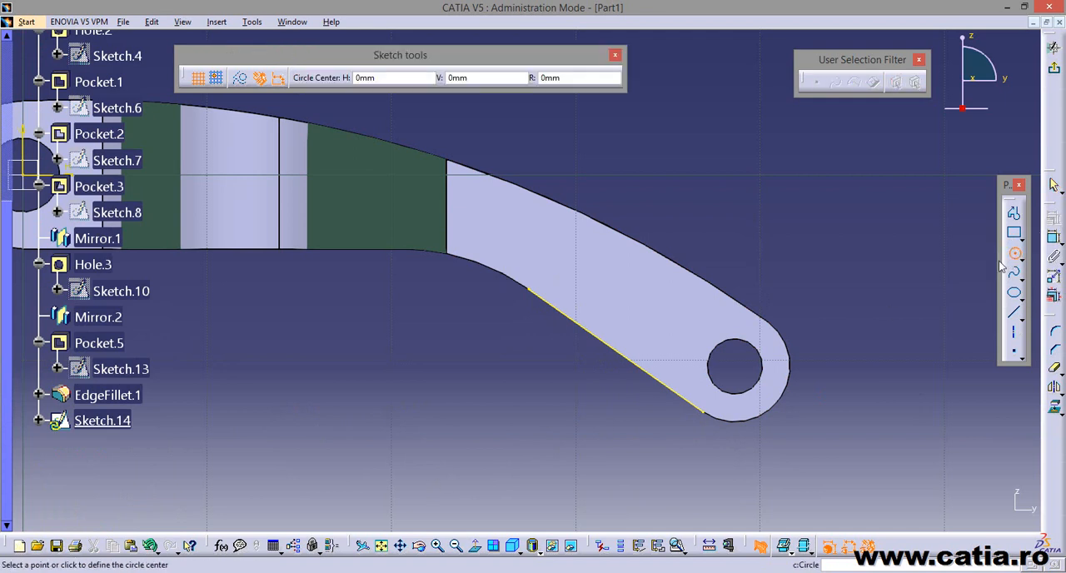
click(598, 330)
click(609, 359)
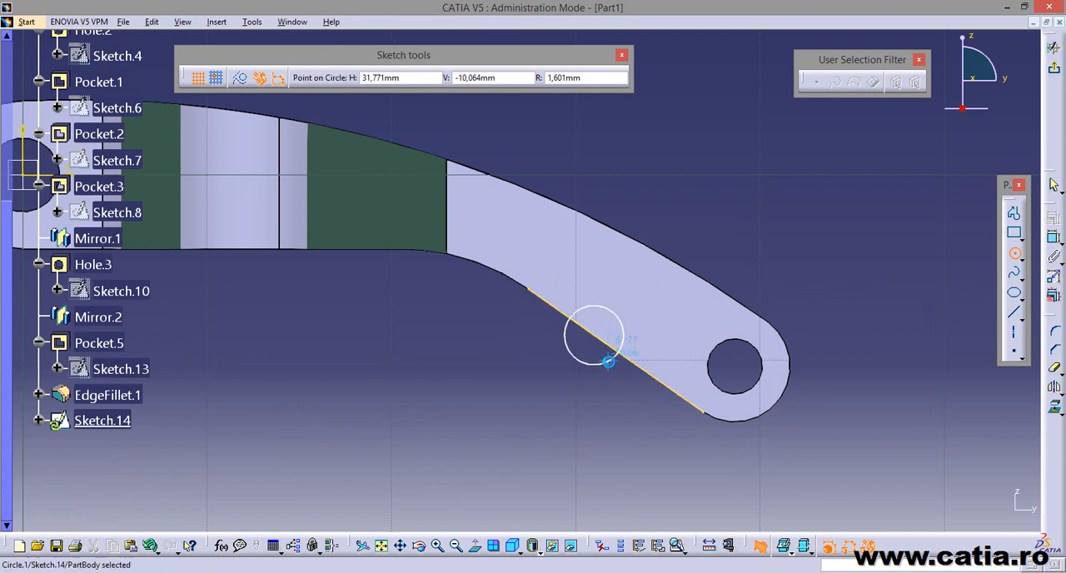
click(886, 274)
Dimension the circle's diameter and set it to 4 mm.
click(1053, 238)
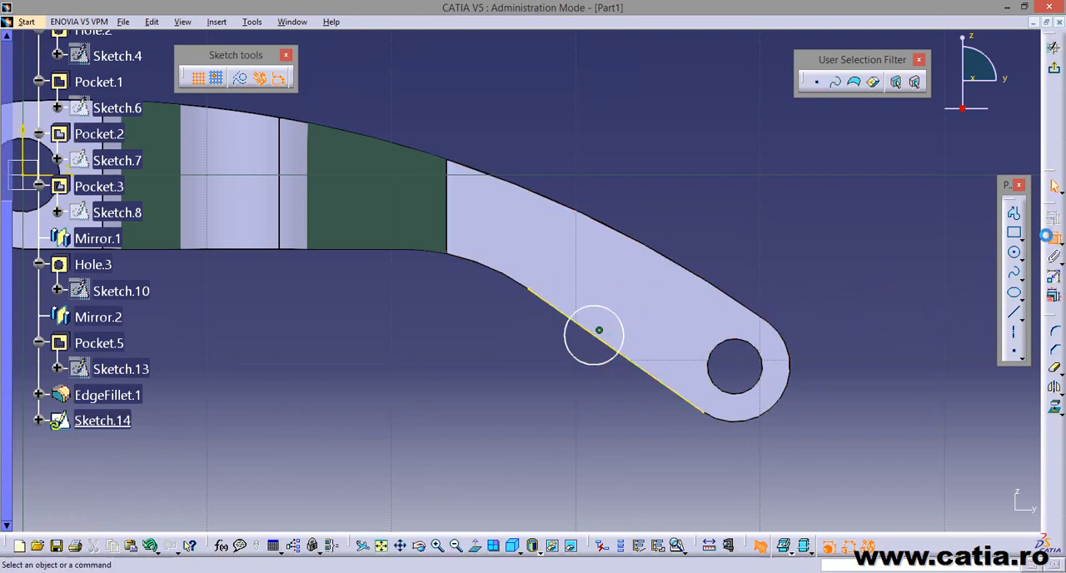
click(622, 319)
click(743, 247)
key(alt+Tab)
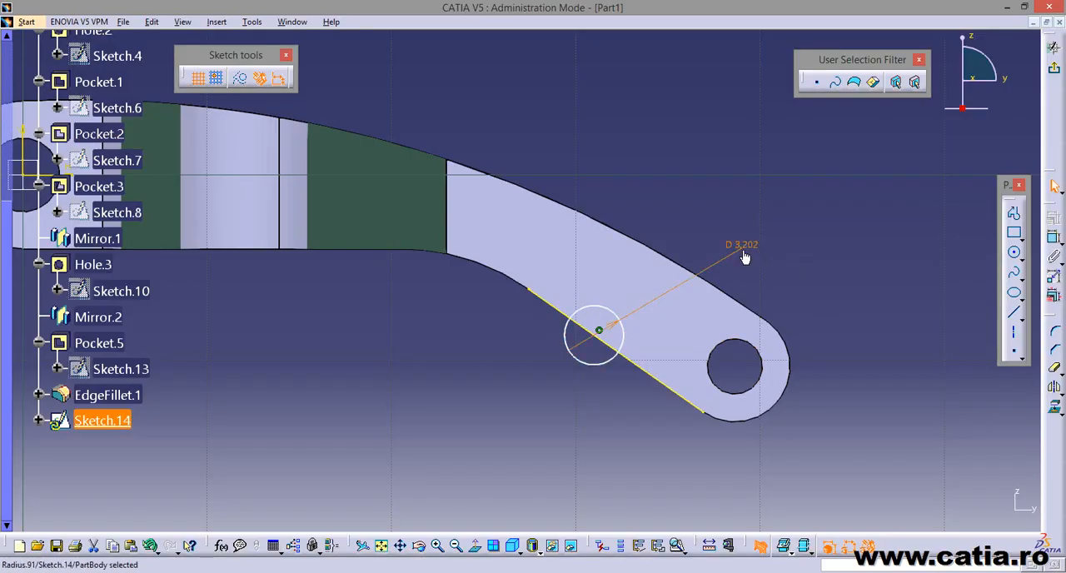
double_click(741, 246)
text(4)
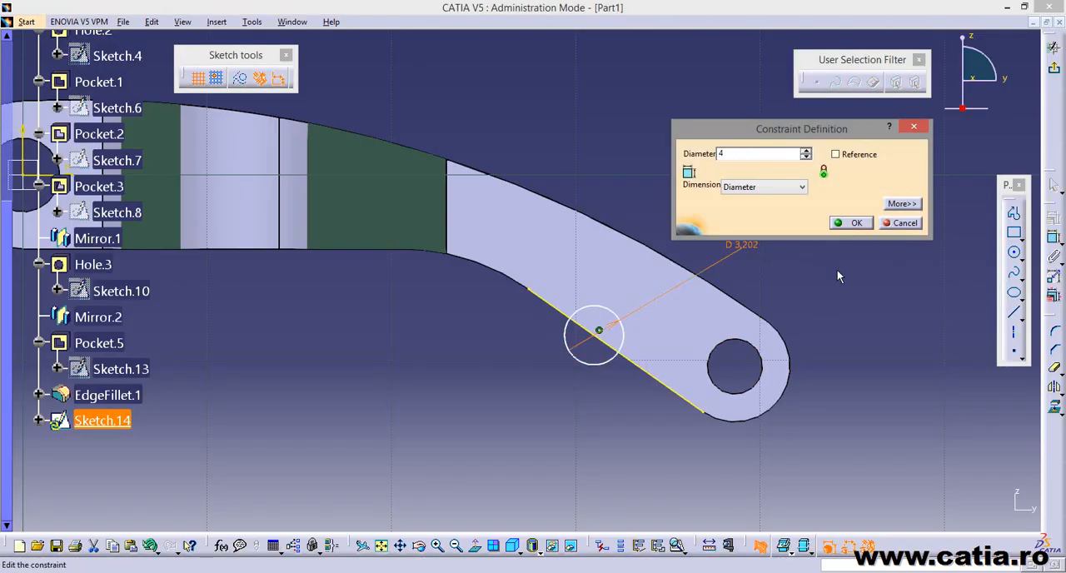
key(Return)
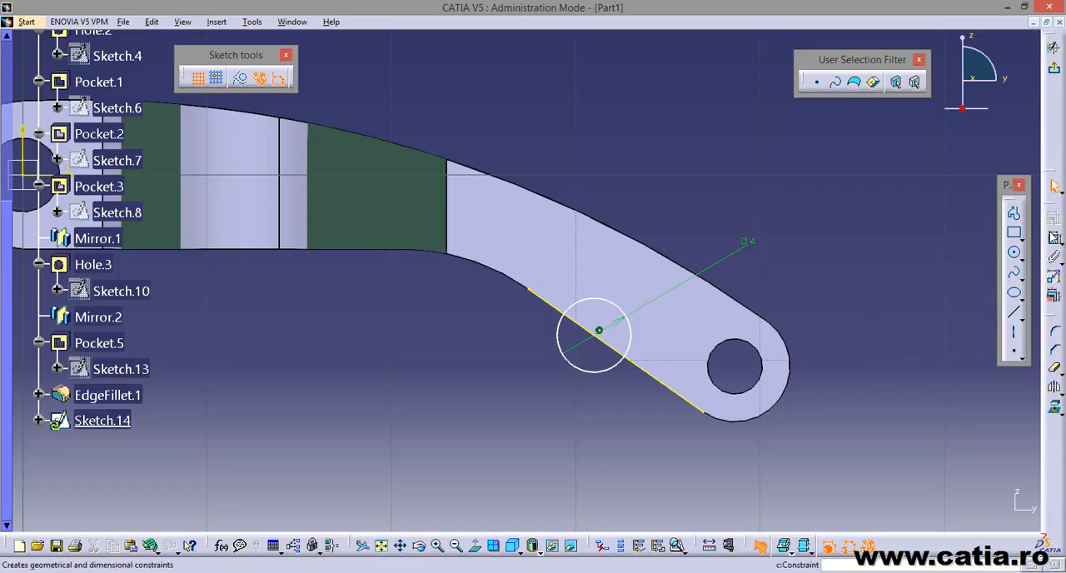
Dimension the circle's centre vertically from the horizontal sketch axis and set the distance to 7.6 mm as in the reference drawing.
click(1054, 237)
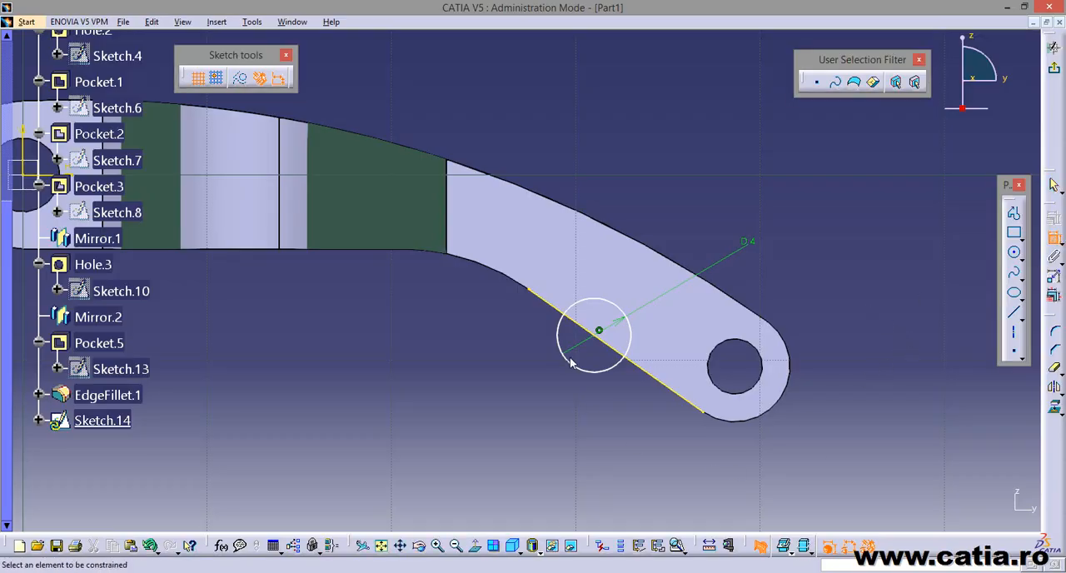
click(595, 336)
middle_drag(281, 340, 616, 403)
click(407, 228)
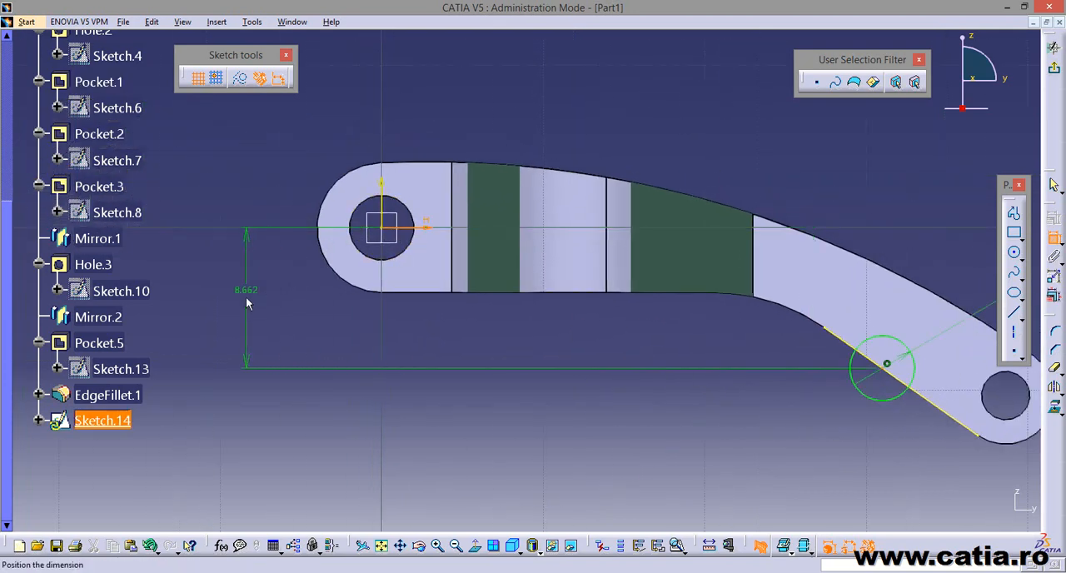
click(246, 303)
double_click(245, 292)
text(7.6)
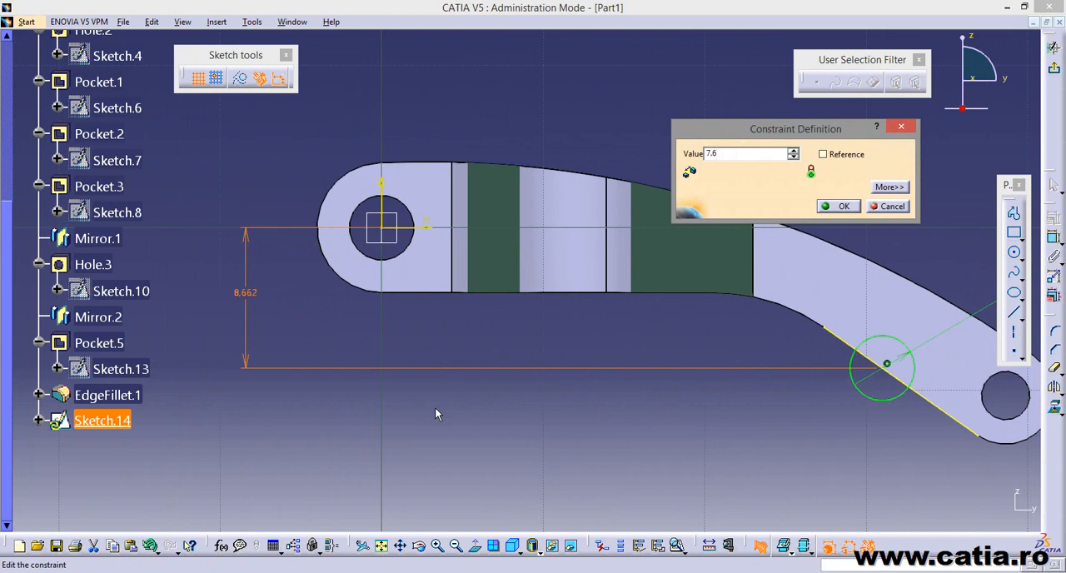
key(Return)
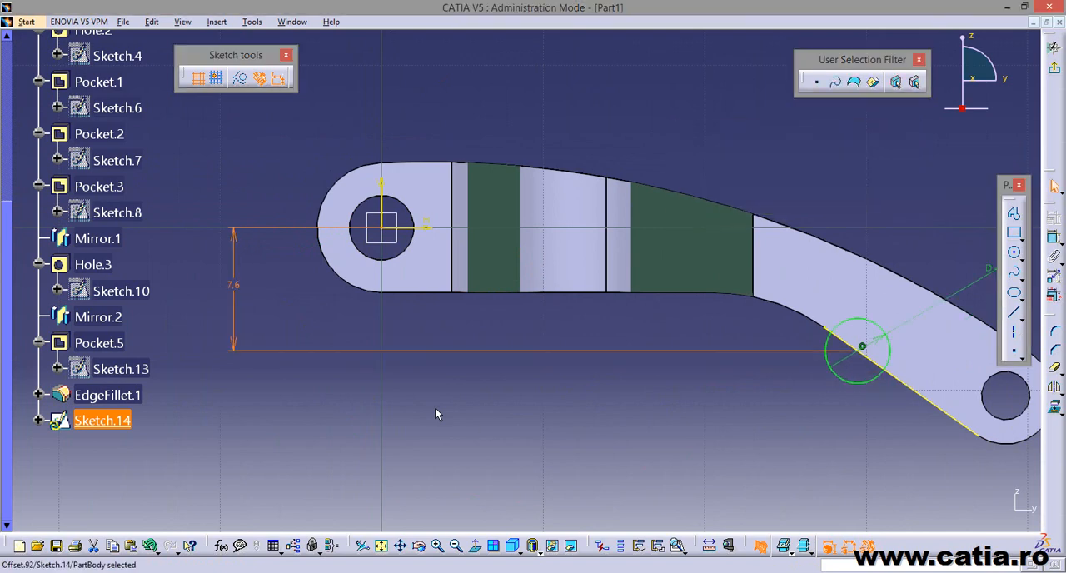
click(754, 405)
Draw a line from near the circle's centre upward across the arm to just past its upper edge.
mouse_move(632, 358)
middle_down()
mouse_move(502, 330)
mouse_move(411, 347)
mouse_move(468, 334)
mouse_move(433, 340)
middle_up()
click(412, 347)
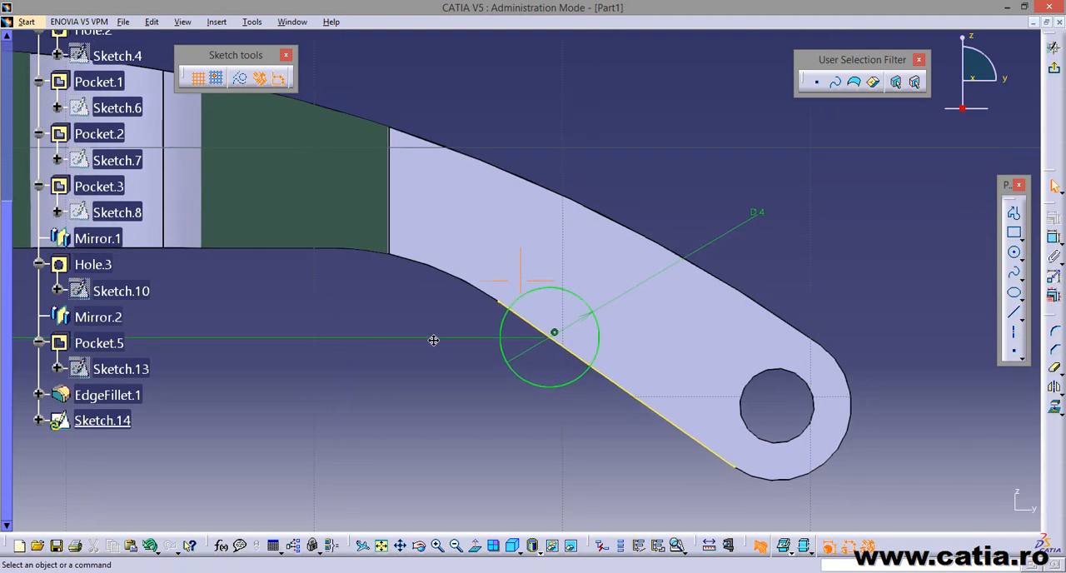
click(1013, 312)
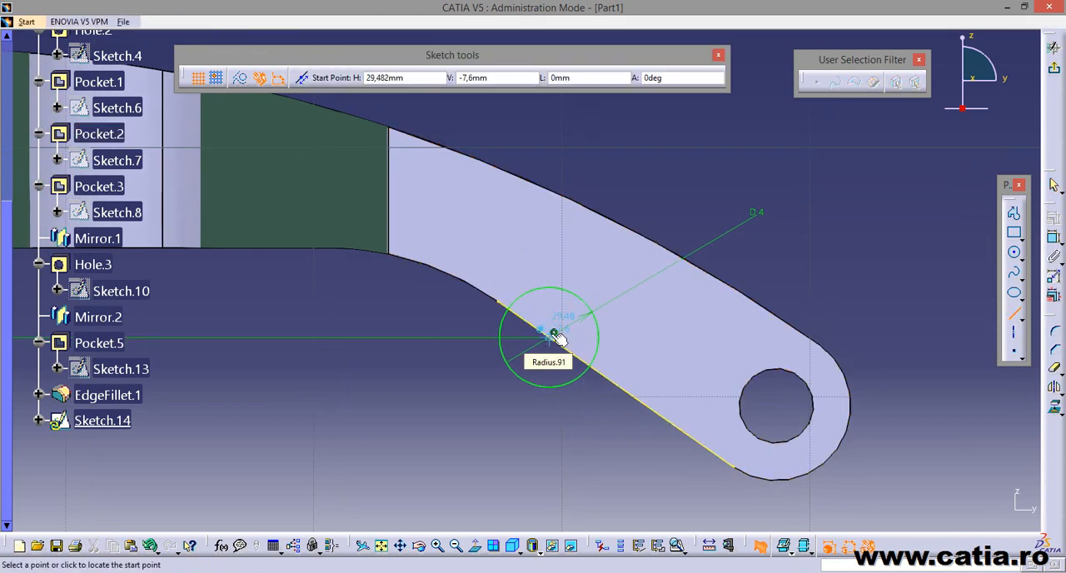
click(552, 334)
click(620, 194)
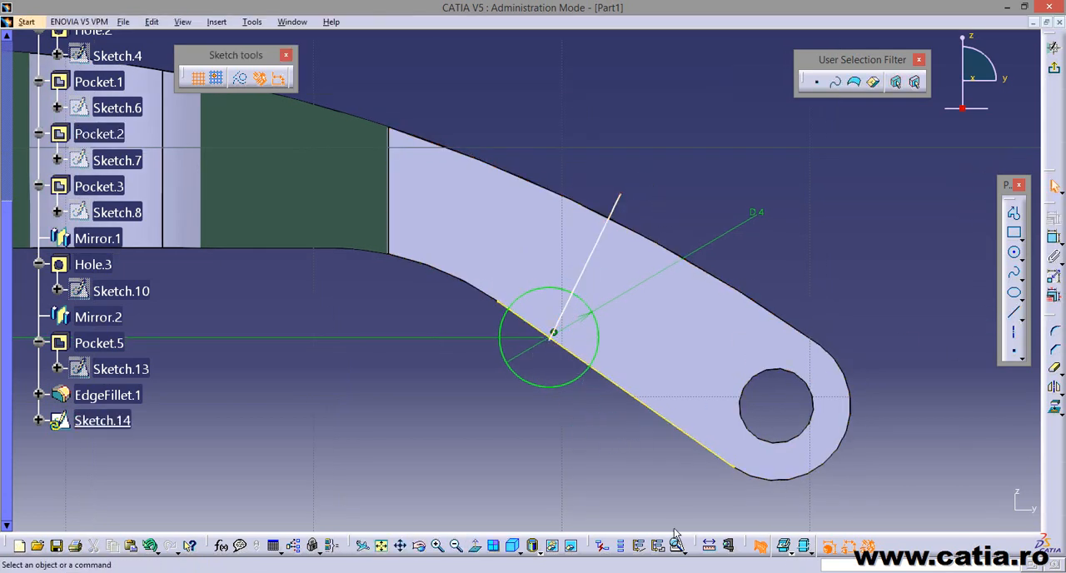
Constrain the line perpendicular to the projected lower edge and coincident with the circle's centre.
click(1054, 237)
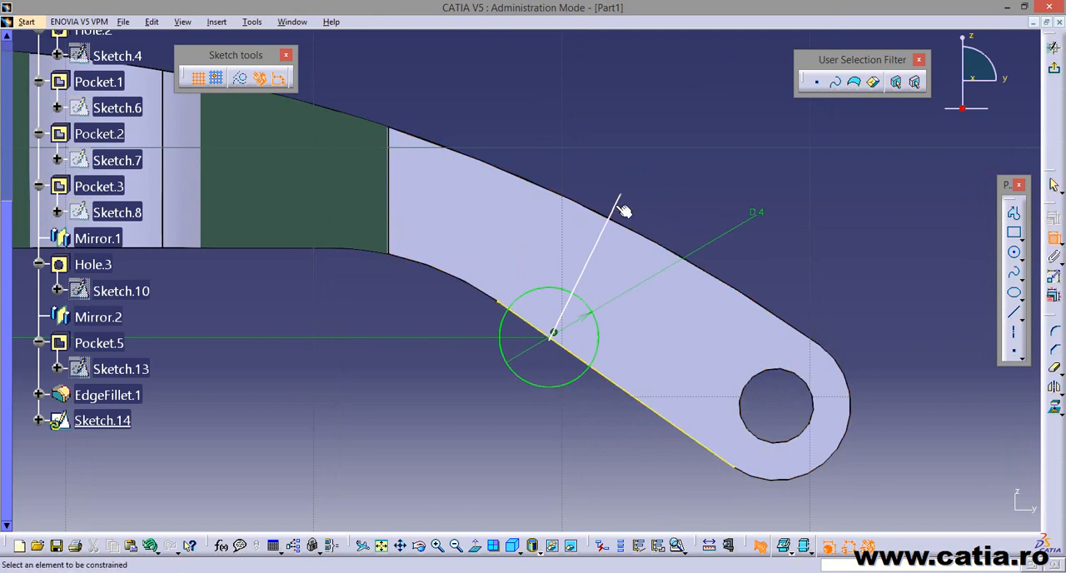
click(621, 209)
click(626, 389)
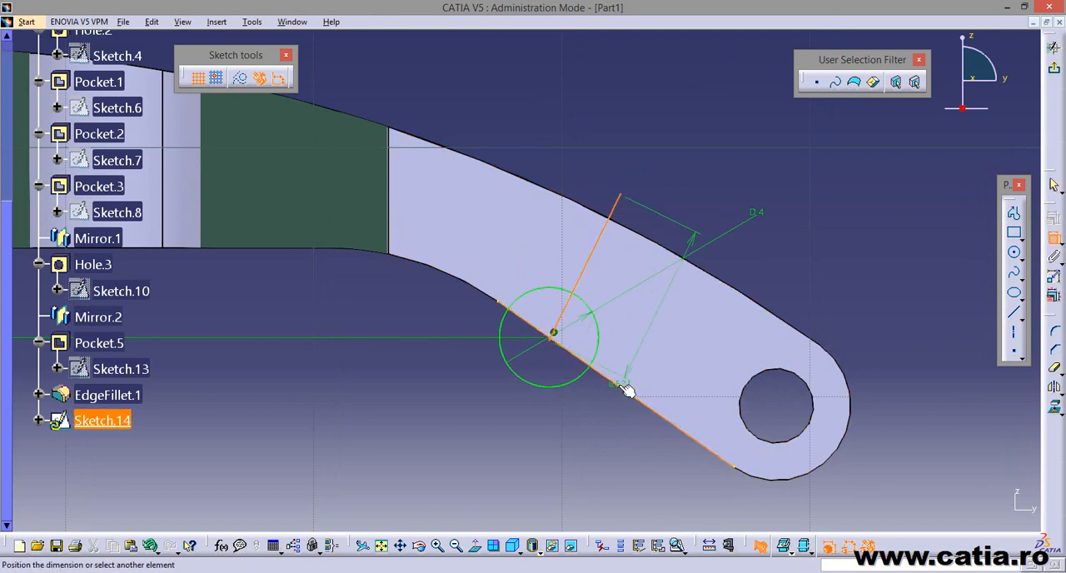
right_click(852, 258)
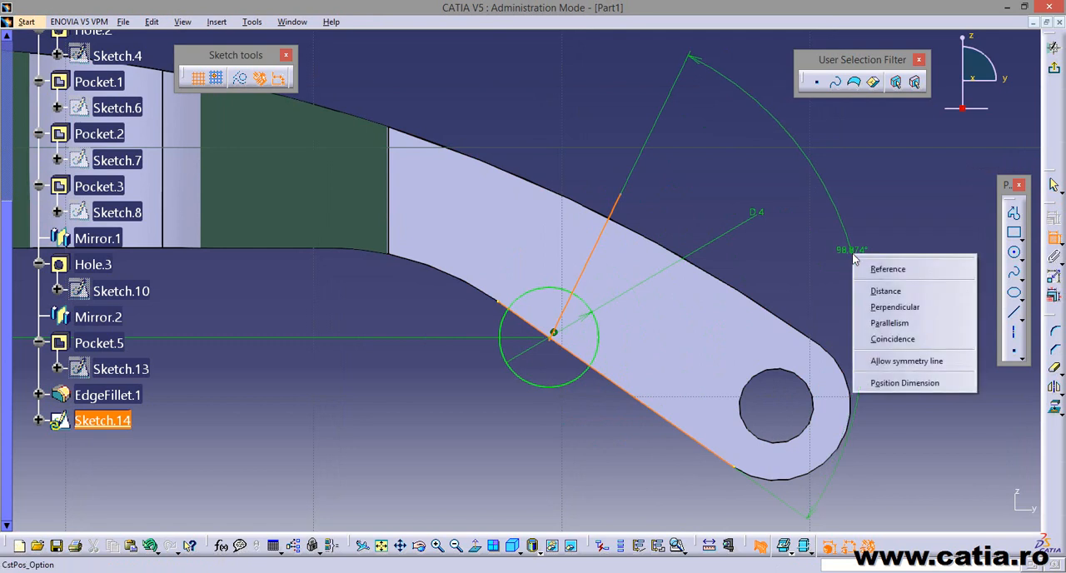
click(930, 309)
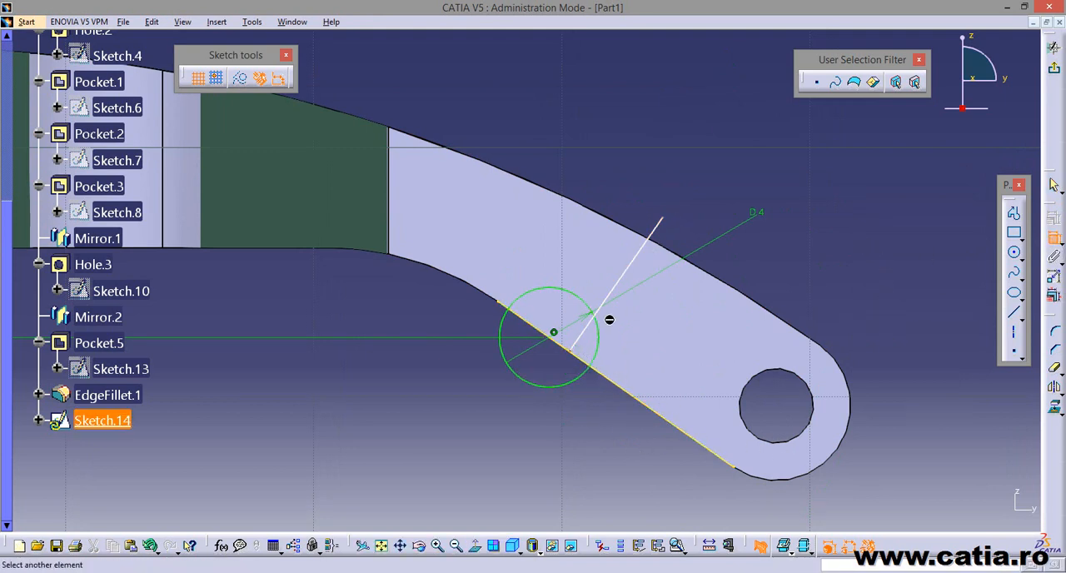
click(553, 334)
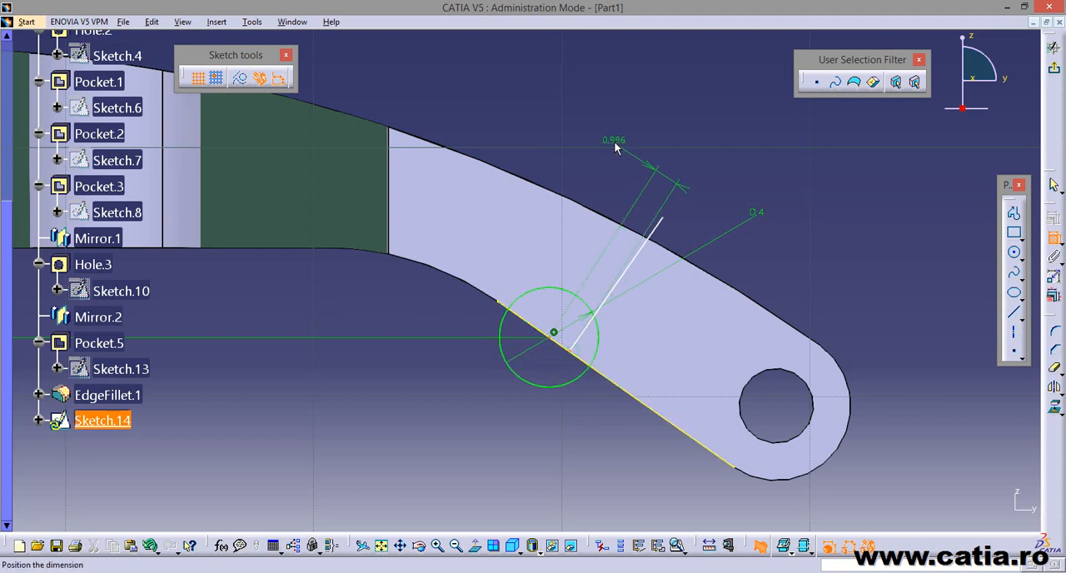
right_click(616, 146)
click(695, 241)
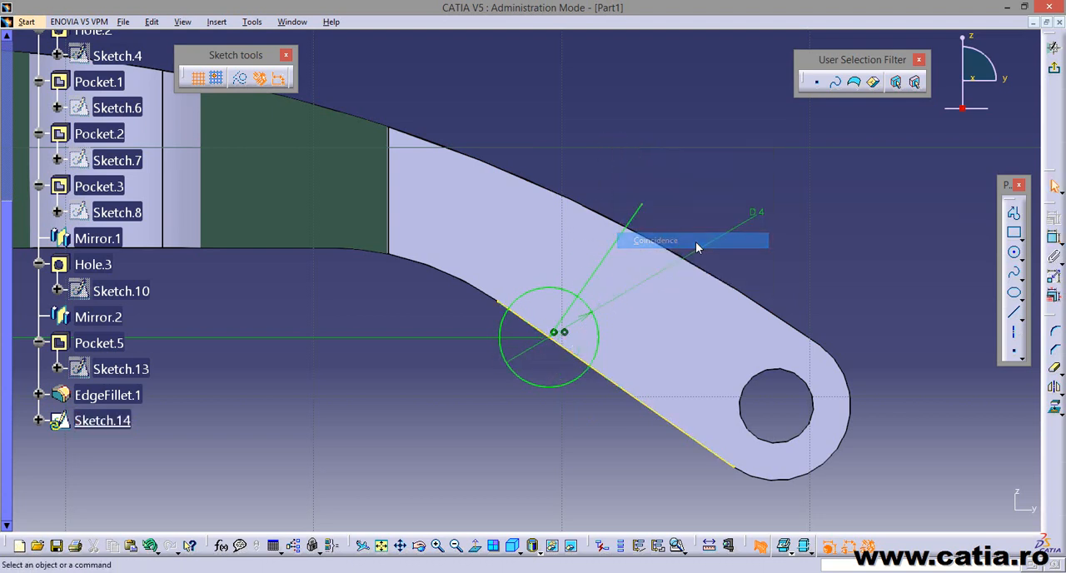
Trim the circle, the perpendicular line and the projected edge to a closed quarter-circle profile inside the arm, toward the end hole.
click(1053, 367)
mouse_move(492, 440)
middle_down()
mouse_move(428, 395)
mouse_move(423, 353)
middle_up()
middle_drag(518, 382, 500, 391)
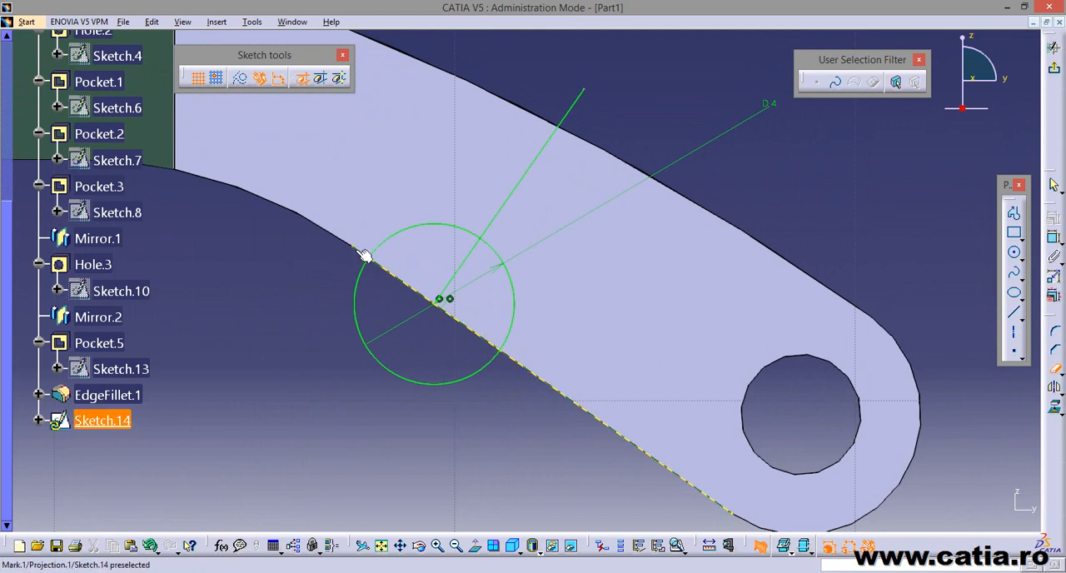
click(359, 302)
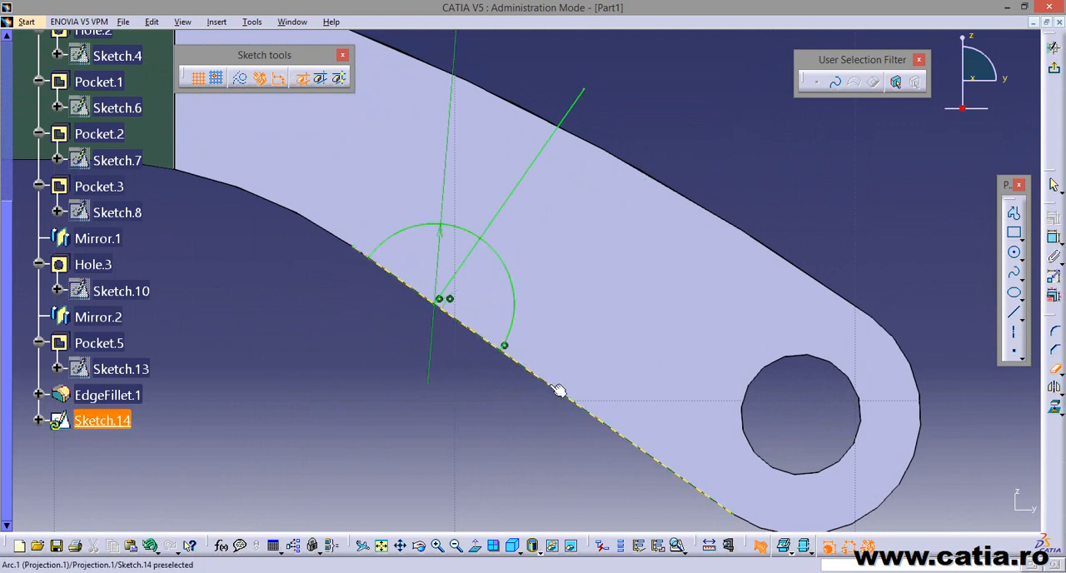
click(533, 174)
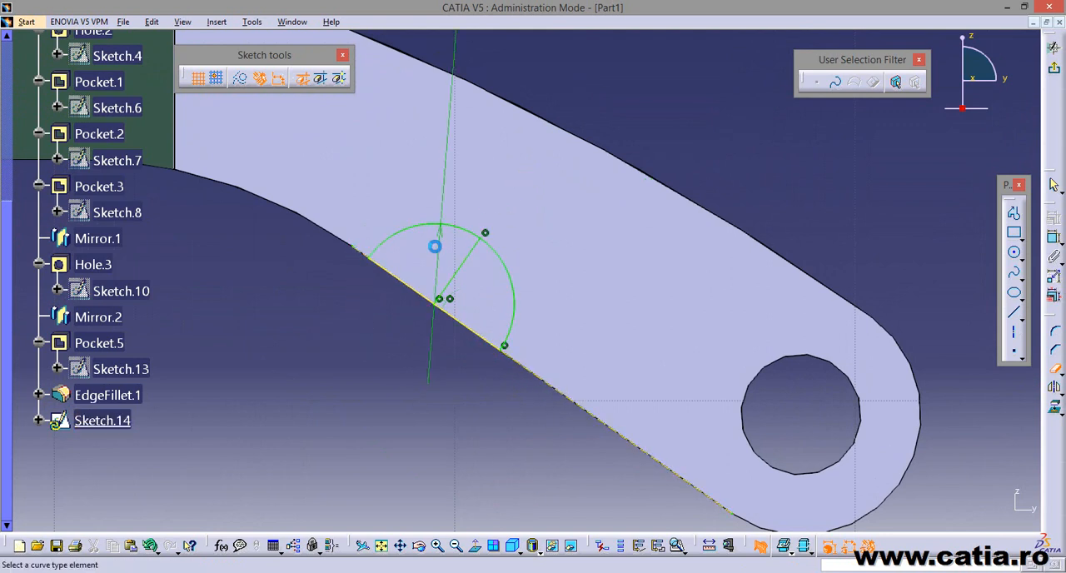
click(428, 229)
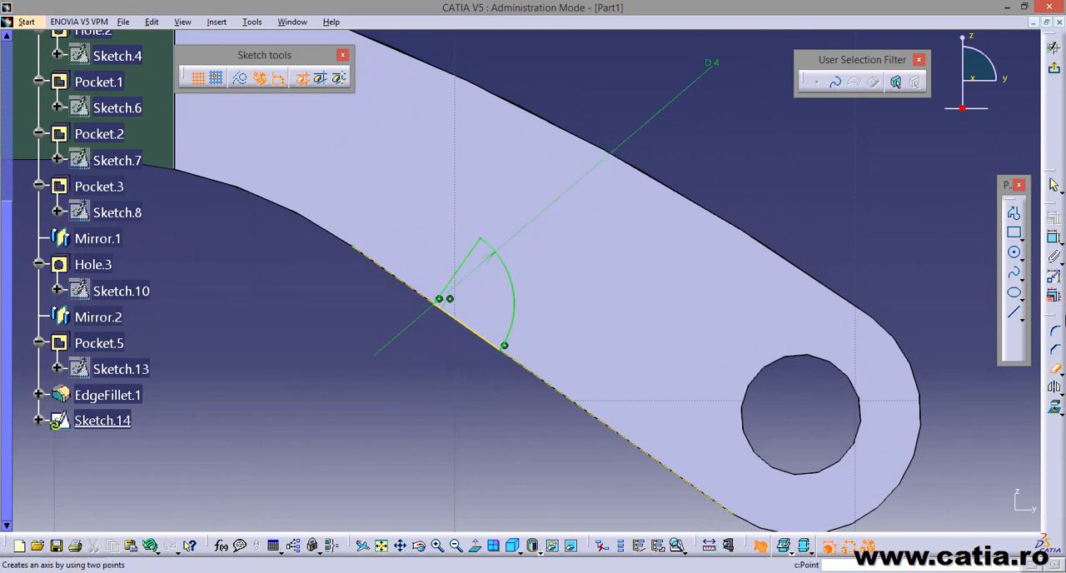
click(1054, 368)
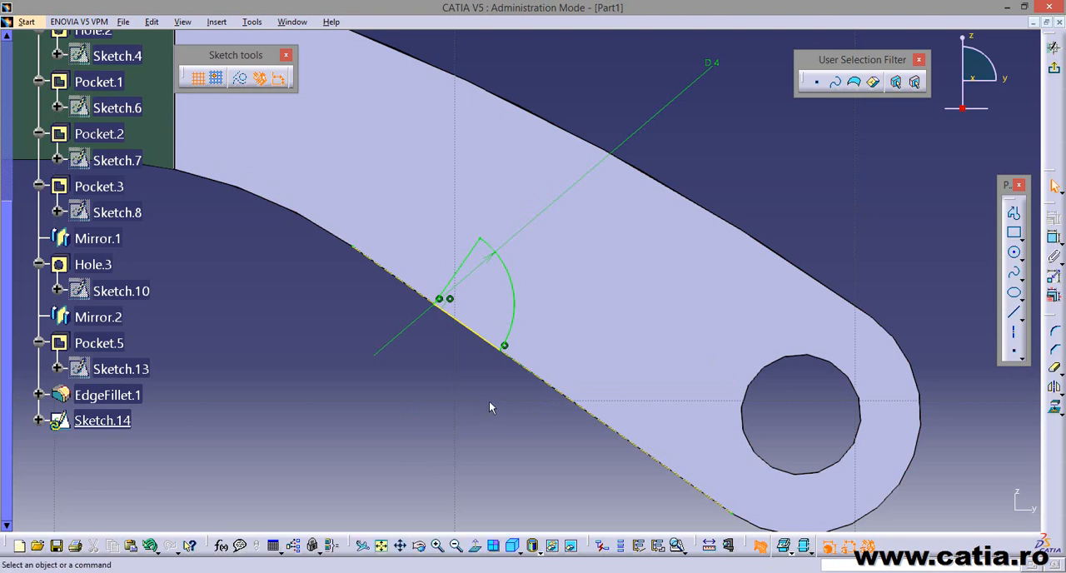
mouse_move(488, 401)
middle_down()
mouse_move(440, 369)
mouse_move(388, 398)
mouse_move(385, 435)
mouse_move(388, 388)
mouse_move(424, 445)
mouse_move(433, 393)
mouse_move(490, 402)
mouse_move(472, 362)
middle_up()
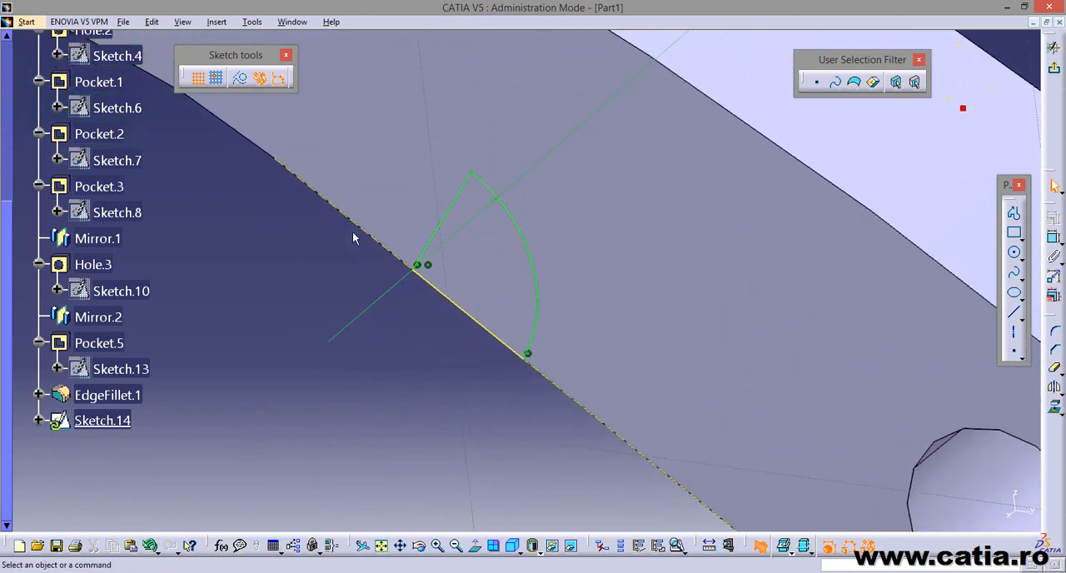
Convert the trimmed projected edge closing the quarter-circle profile into the sketch axis and exit the sketch.
click(495, 336)
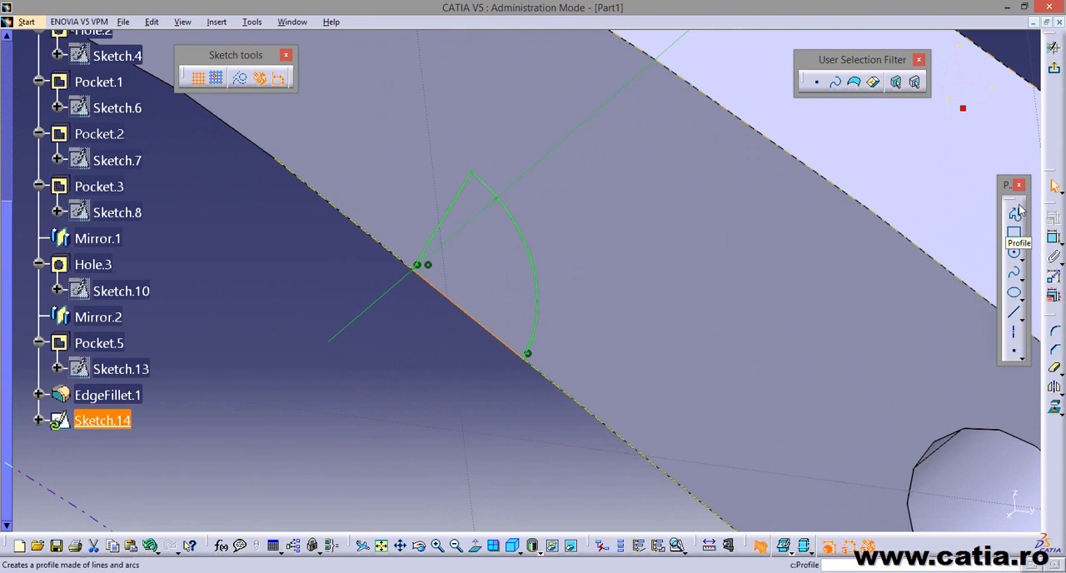
click(1014, 332)
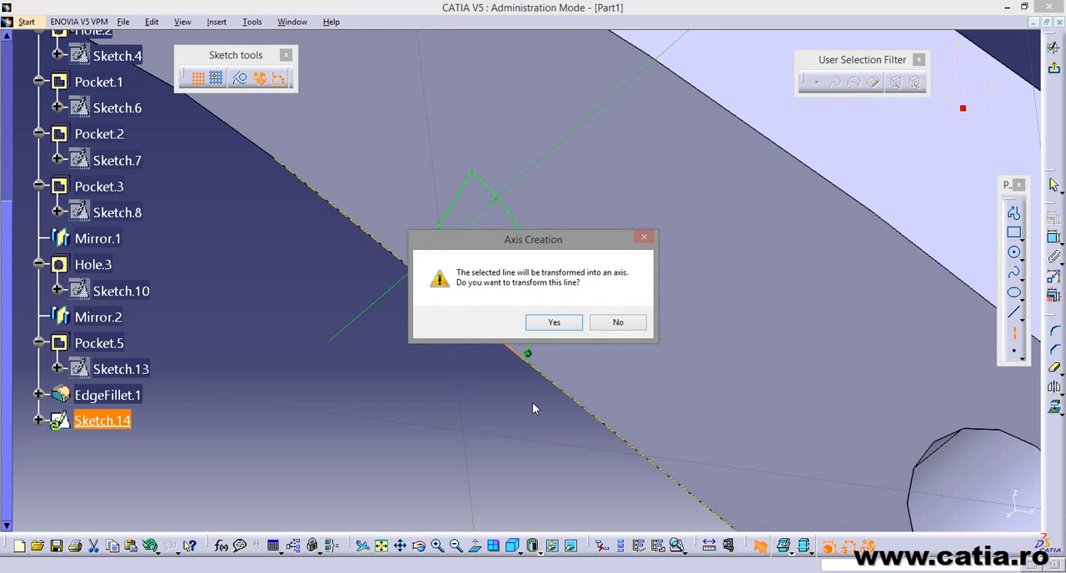
click(553, 322)
middle_drag(417, 391, 466, 458)
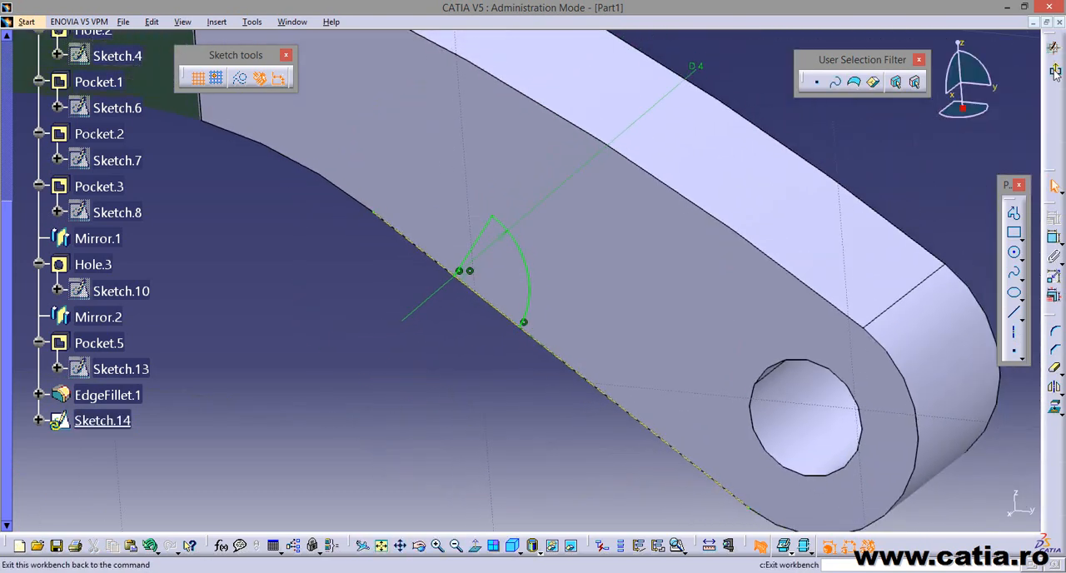
click(1054, 44)
Cut a 360° Groove from the quarter-circle sketch around its sketch axis on the inner side of the fork arm.
middle_drag(505, 387, 442, 319)
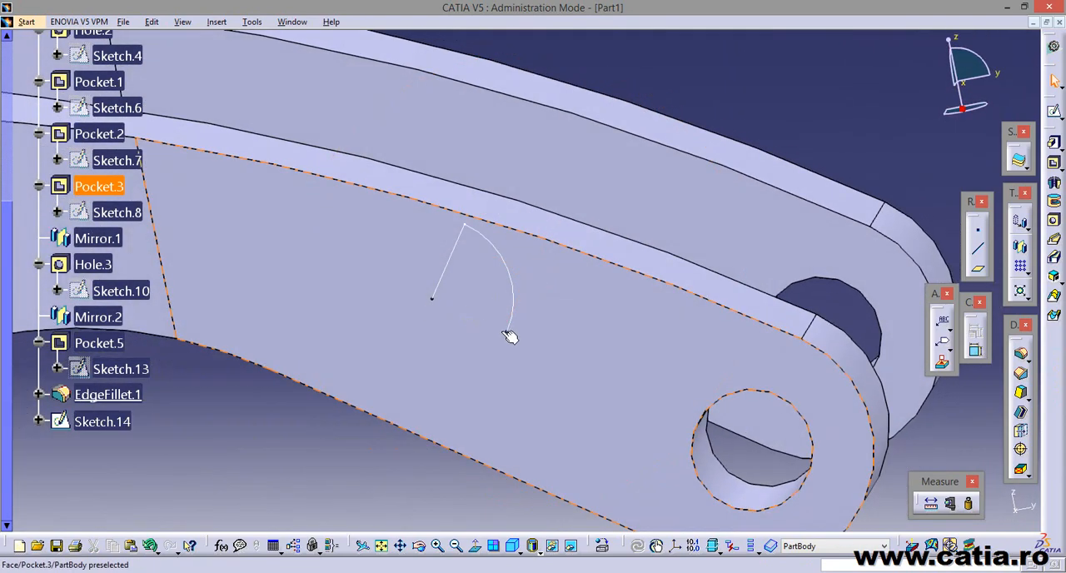
mouse_move(458, 409)
middle_down()
mouse_move(381, 430)
mouse_move(451, 279)
mouse_move(352, 419)
mouse_move(304, 419)
mouse_move(461, 348)
mouse_move(426, 326)
mouse_move(388, 336)
mouse_move(543, 381)
mouse_move(540, 358)
mouse_move(465, 262)
middle_up()
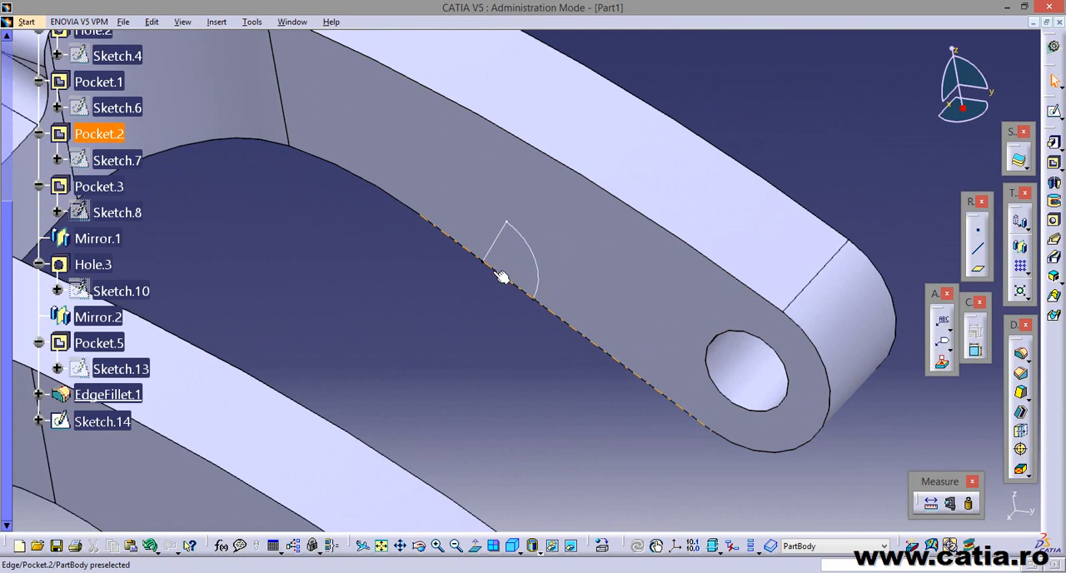
click(1053, 202)
middle_drag(409, 278, 415, 281)
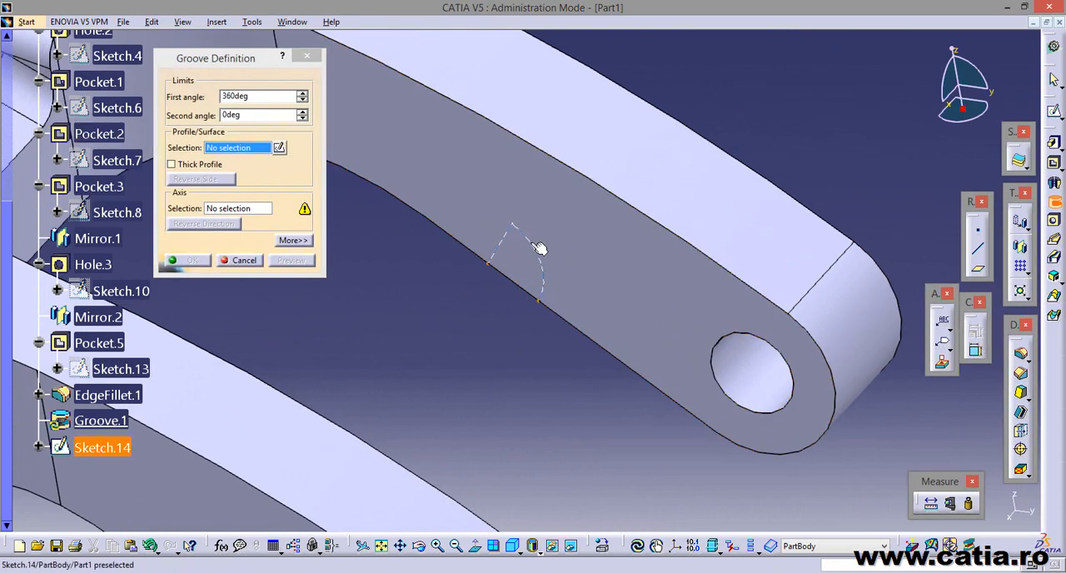
click(498, 248)
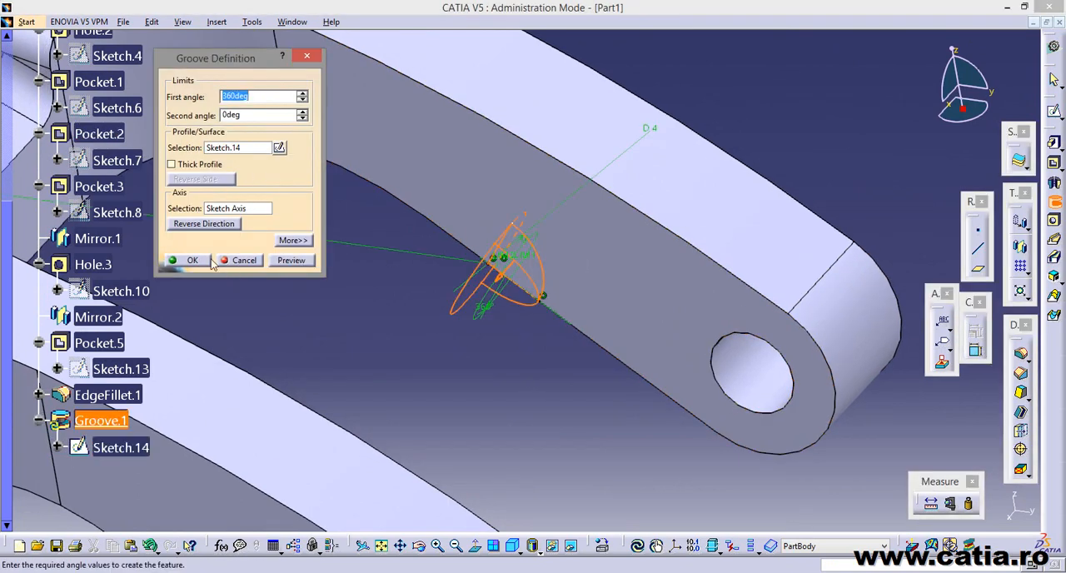
middle_drag(546, 308, 514, 331)
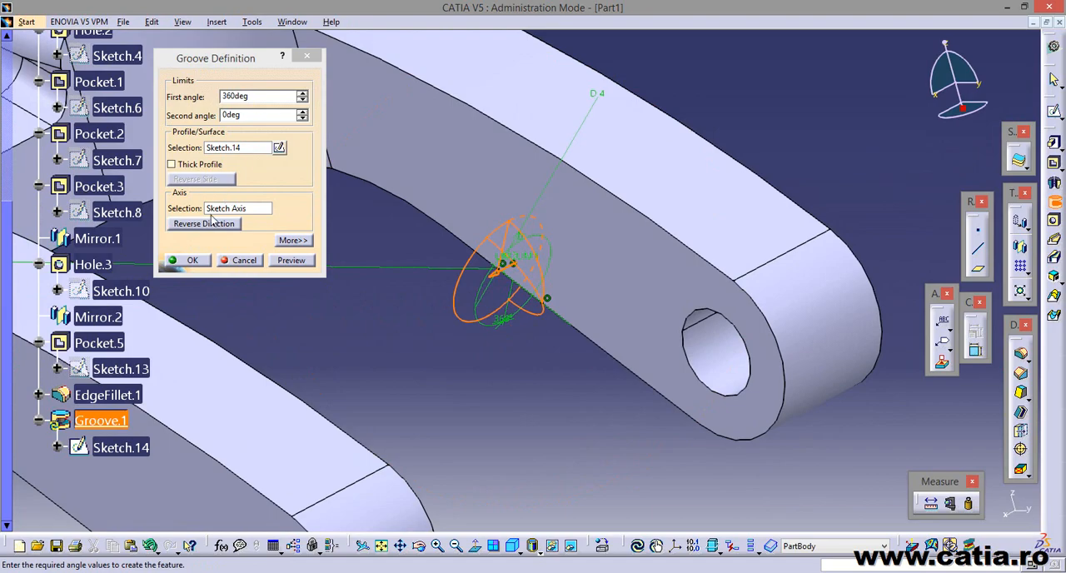
mouse_move(558, 348)
middle_down()
mouse_move(484, 285)
mouse_move(555, 367)
mouse_move(534, 314)
mouse_move(565, 358)
middle_up()
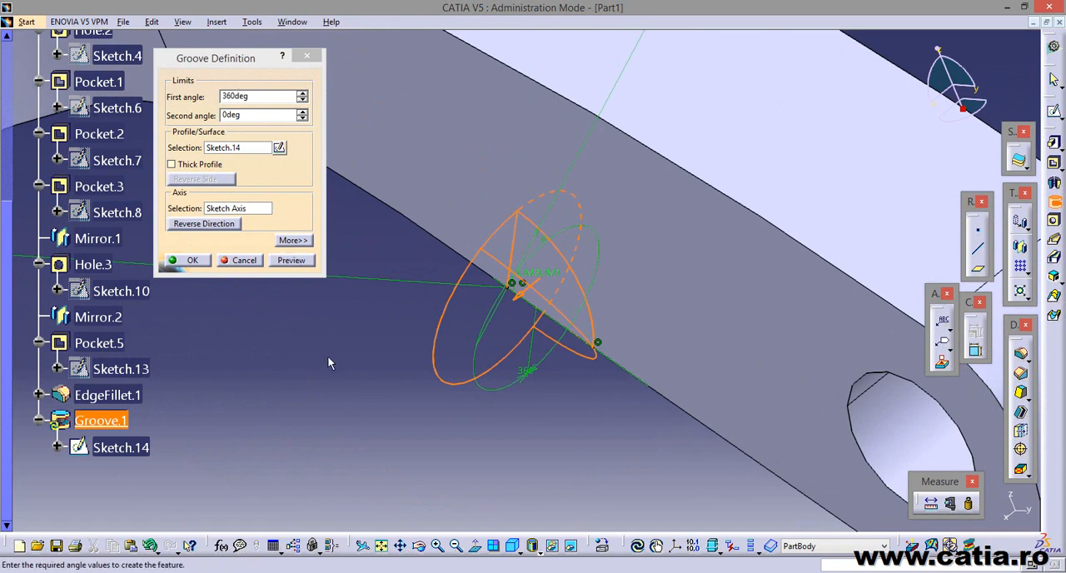
click(293, 265)
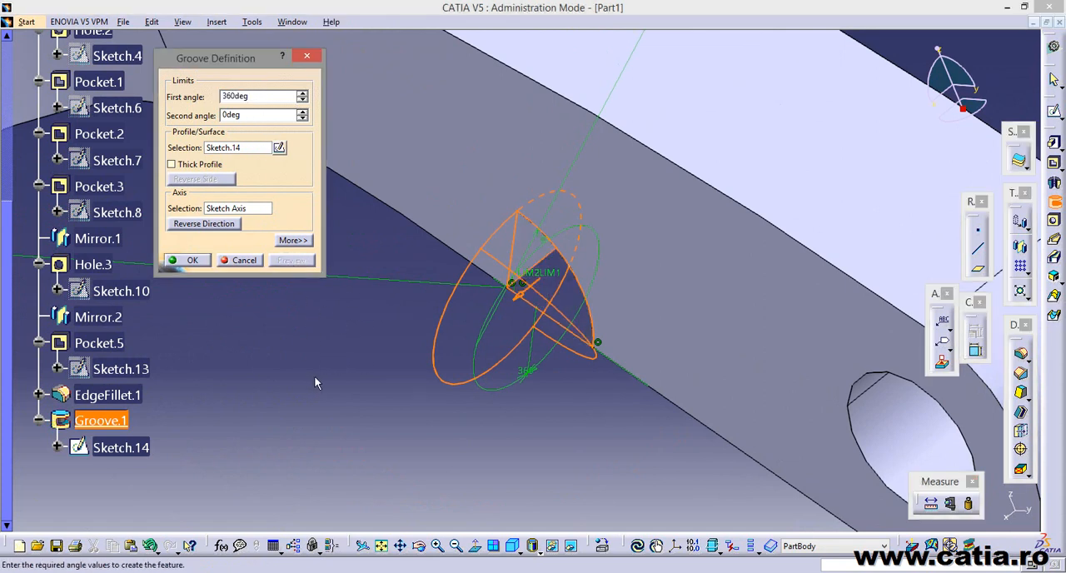
mouse_move(314, 375)
middle_down()
mouse_move(279, 262)
mouse_move(495, 100)
mouse_move(379, 373)
mouse_move(613, 235)
mouse_move(471, 269)
mouse_move(411, 395)
mouse_move(571, 364)
mouse_move(405, 383)
mouse_move(440, 383)
mouse_move(283, 422)
mouse_move(433, 349)
mouse_move(541, 316)
mouse_move(682, 371)
mouse_move(295, 419)
mouse_move(283, 352)
middle_up()
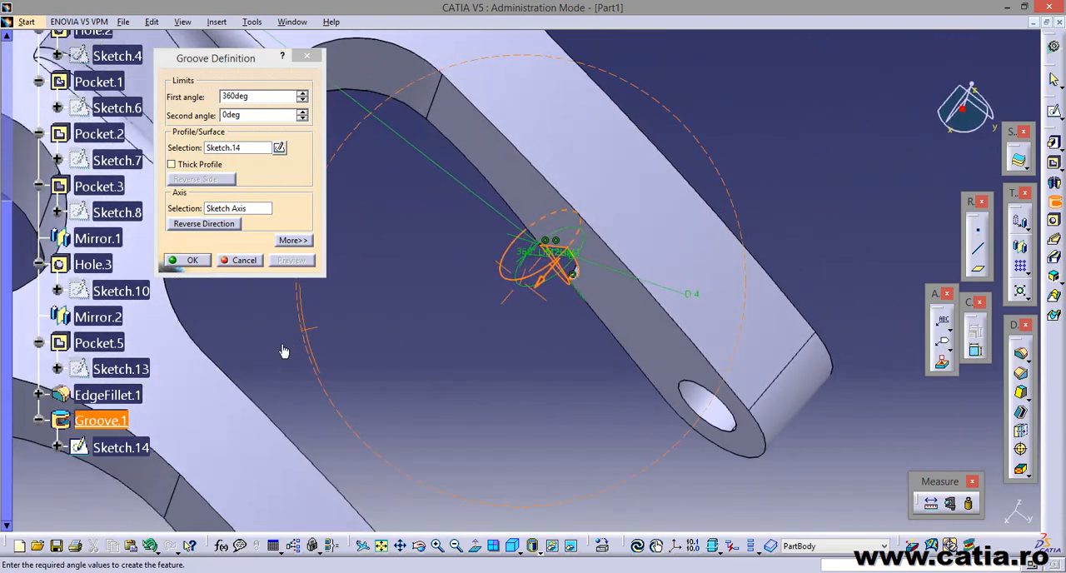
click(192, 261)
middle_drag(513, 325, 517, 328)
click(426, 329)
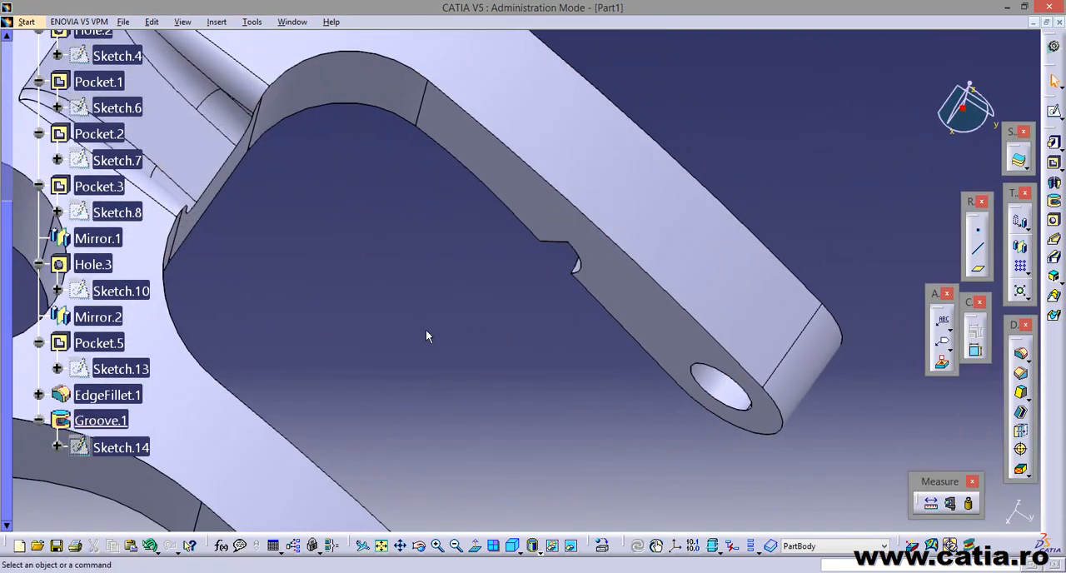
Mirror the groove about the yz plane onto the opposite fork arm.
middle_drag(651, 371, 358, 304)
middle_drag(377, 322, 381, 391)
middle_drag(407, 358, 481, 367)
click(119, 419)
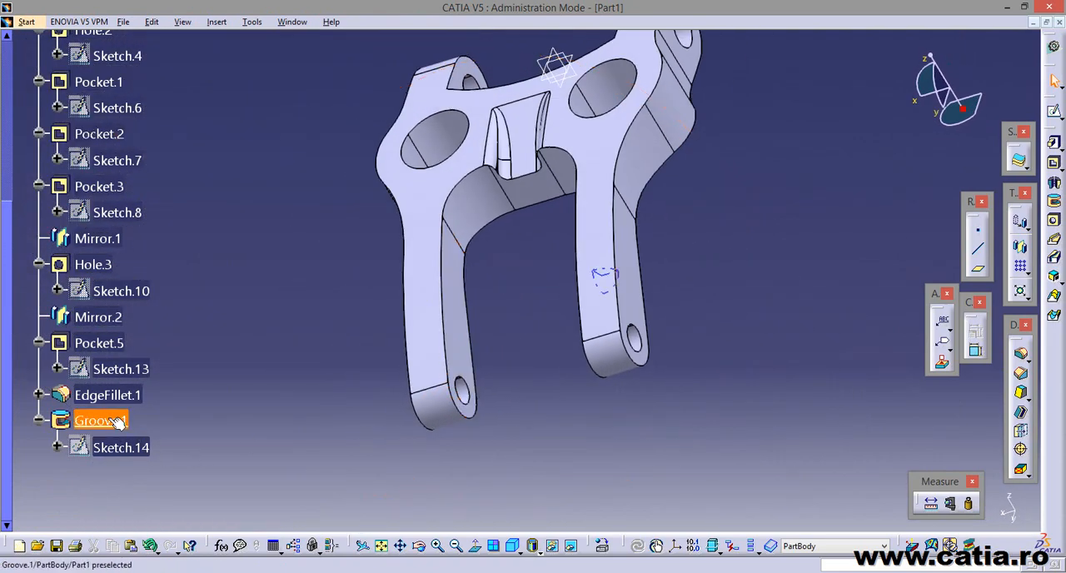
middle_drag(354, 398, 433, 333)
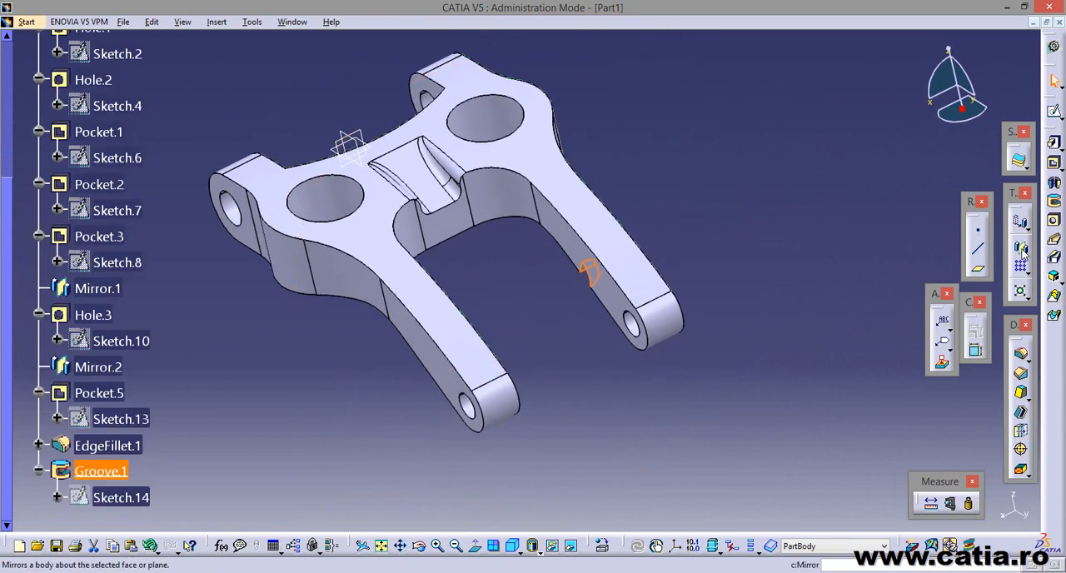
click(1020, 246)
middle_drag(640, 405, 452, 333)
middle_drag(546, 347, 492, 269)
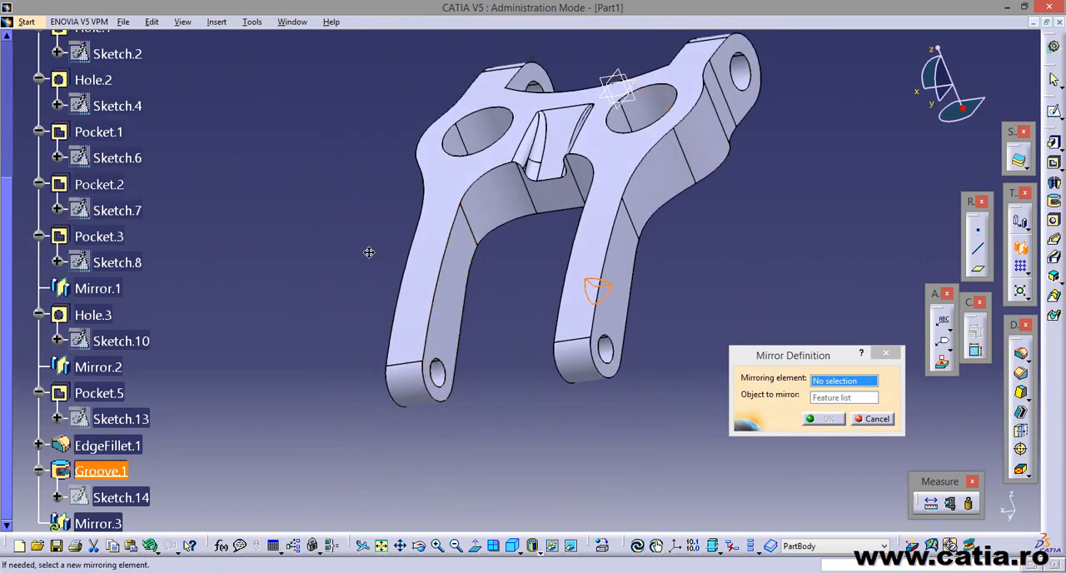
middle_drag(369, 250, 620, 298)
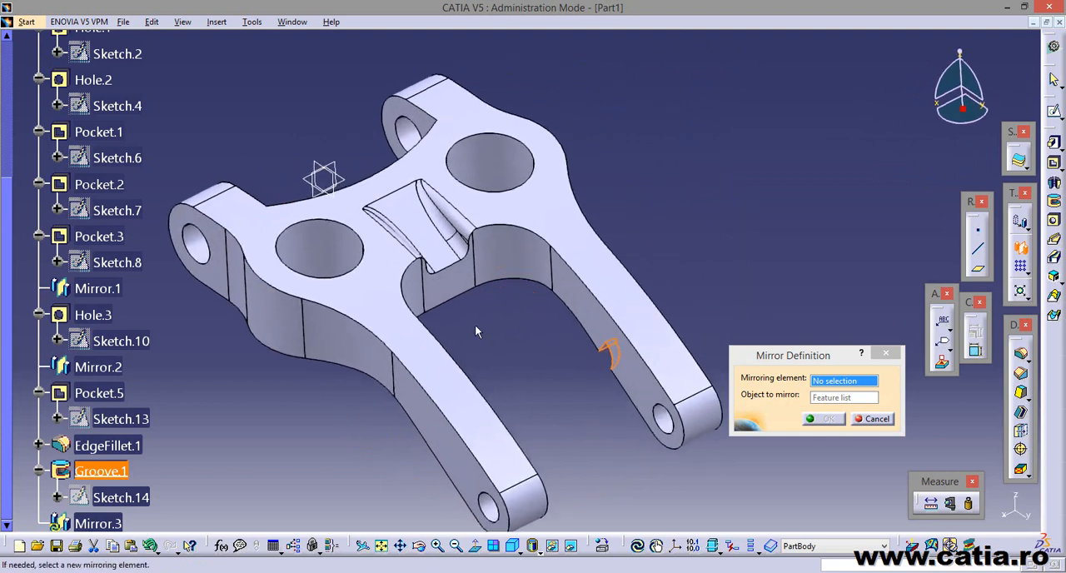
middle_drag(476, 331, 545, 338)
click(398, 173)
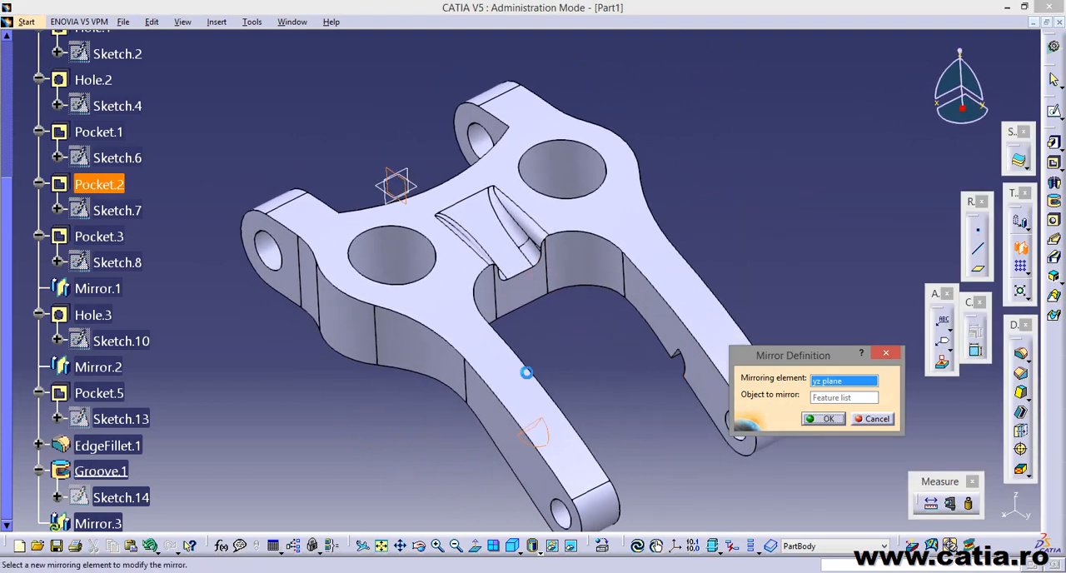
middle_drag(652, 428, 519, 316)
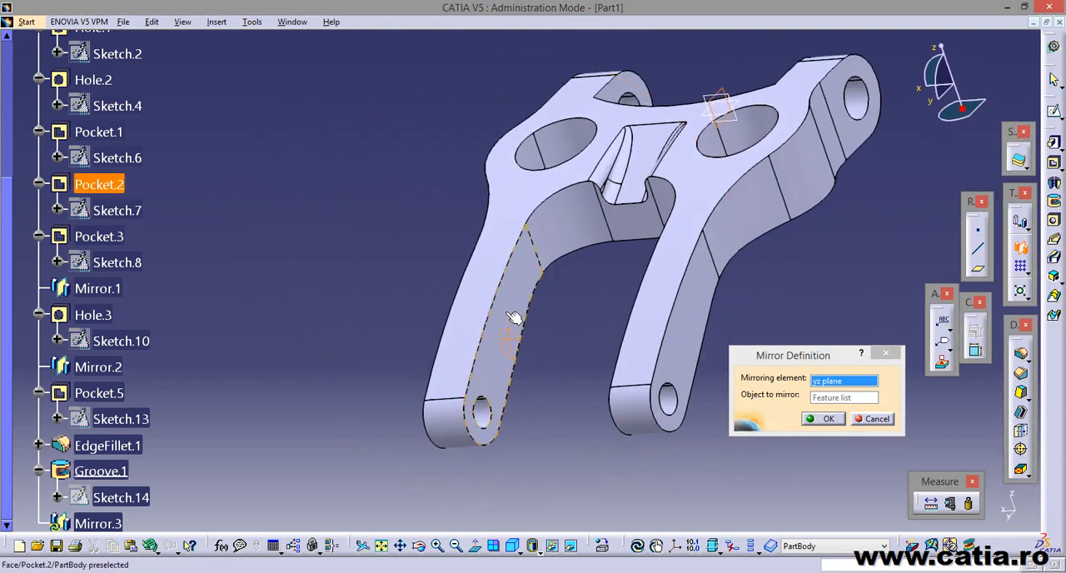
click(818, 419)
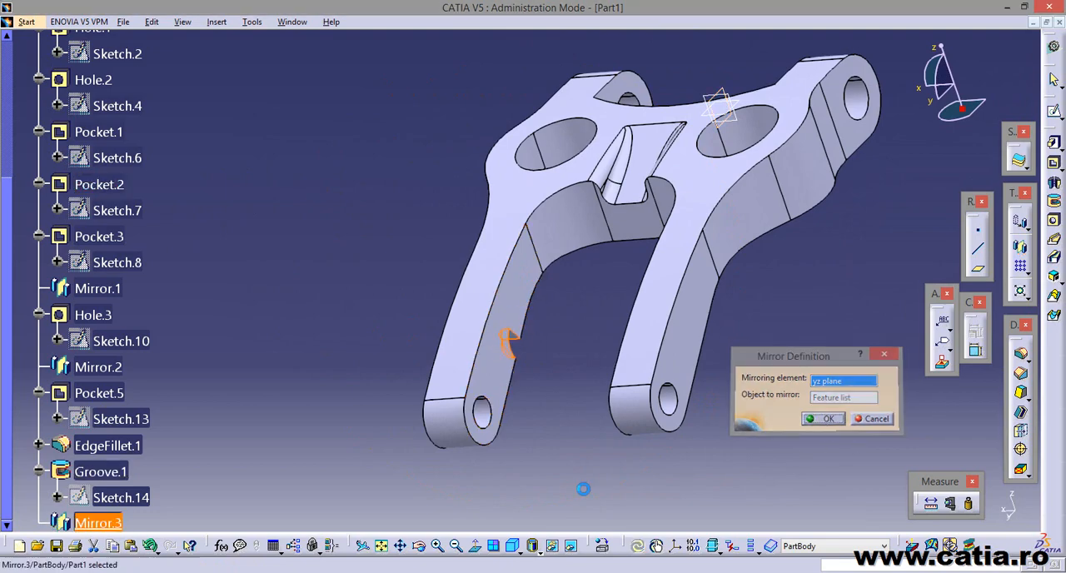
middle_drag(652, 473, 657, 406)
Measure the volume and surface area of the whole PartBody and keep the measurement in the part.
scroll(270, 450, down, 3)
scroll(270, 450, up, 10)
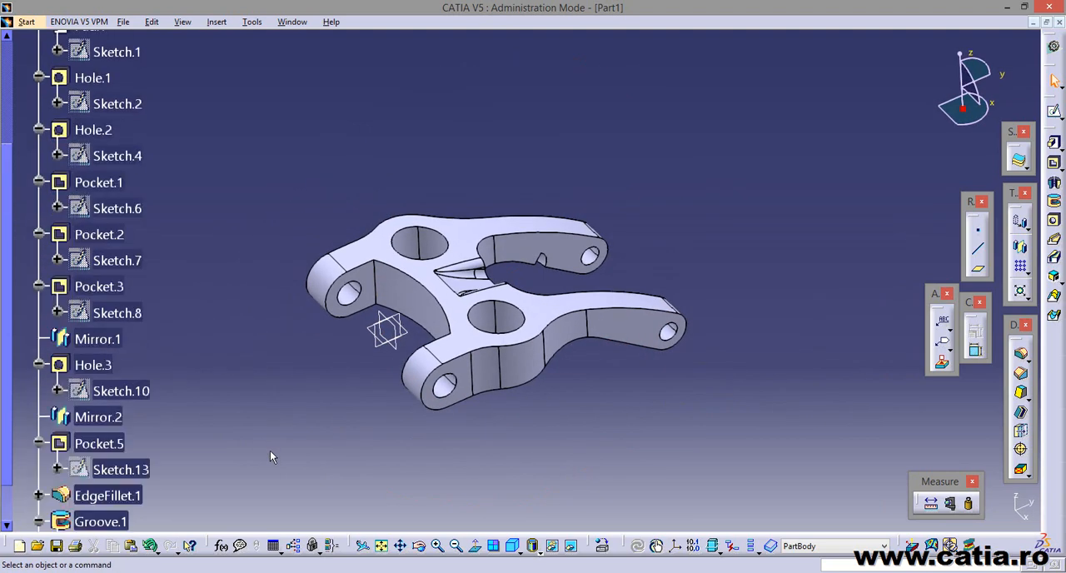
scroll(270, 450, down, 8)
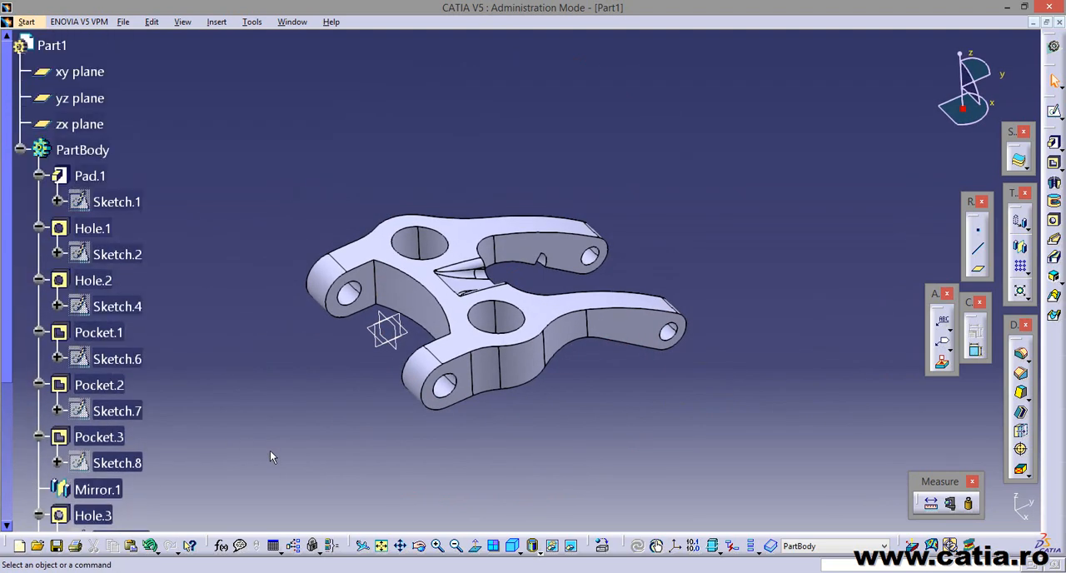
middle_drag(624, 416, 629, 389)
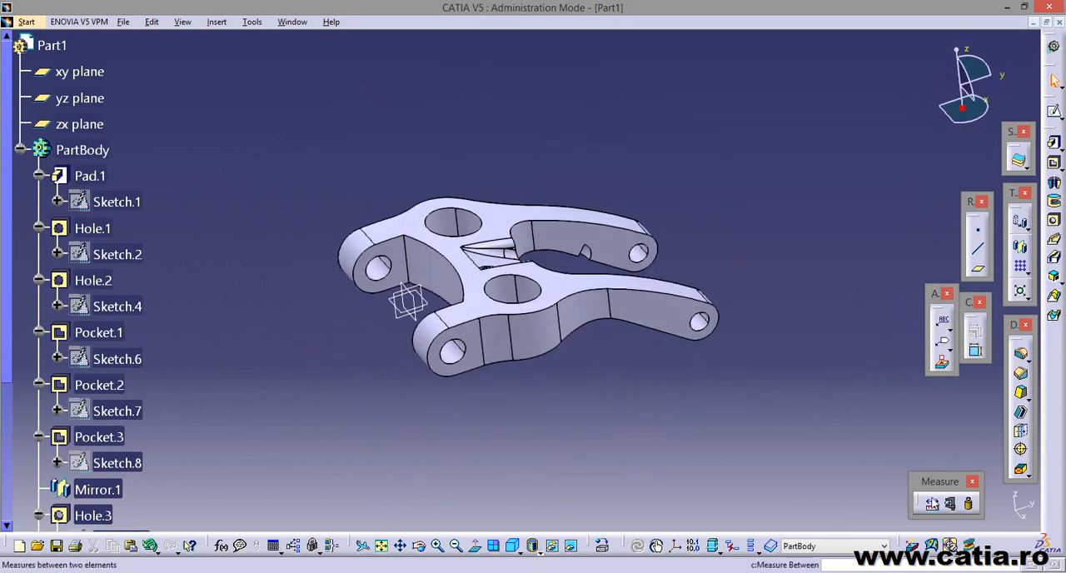
click(951, 505)
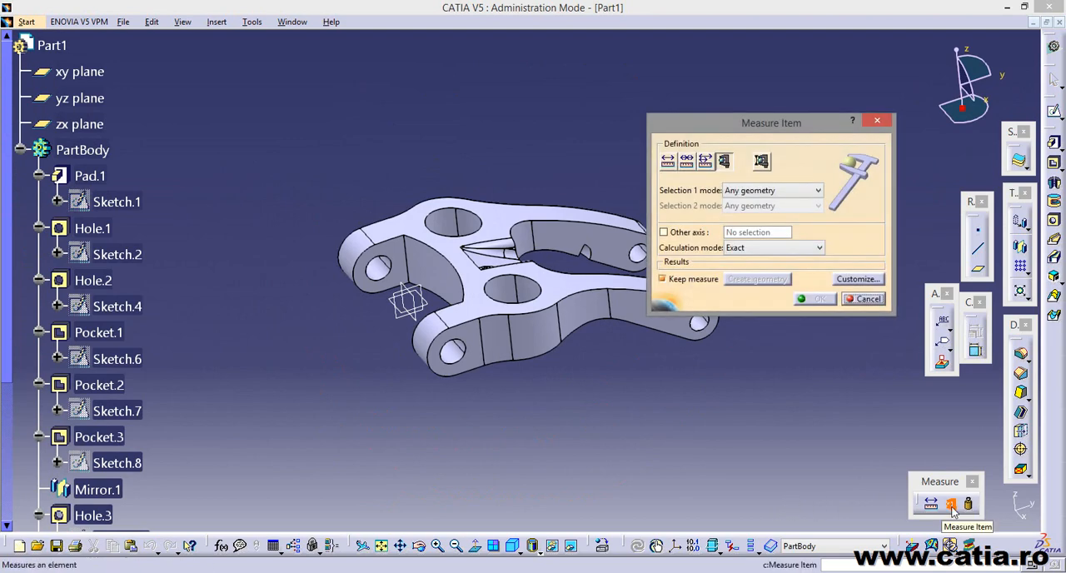
click(91, 150)
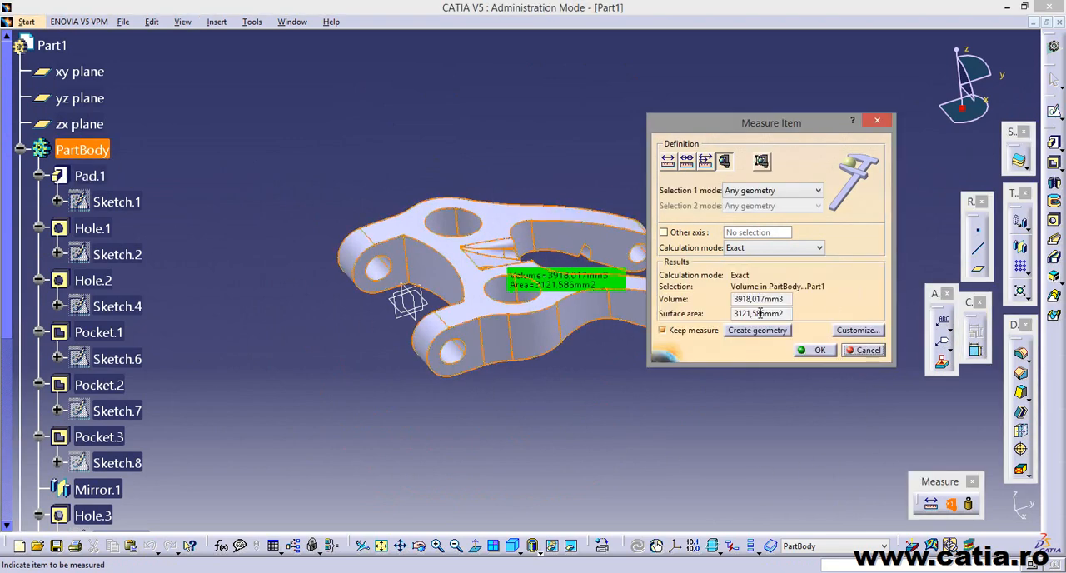
middle_drag(600, 376, 497, 393)
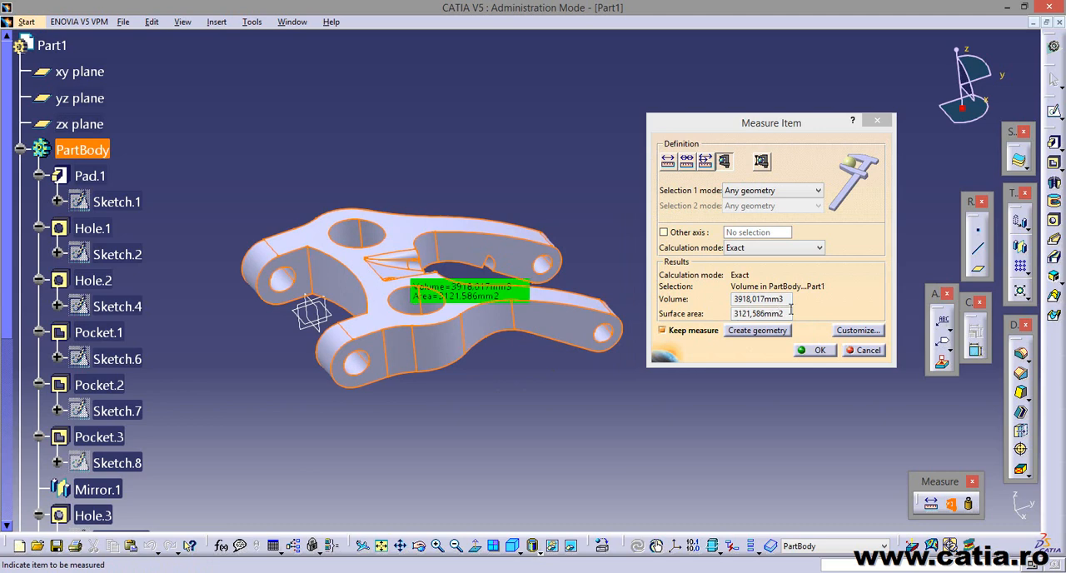
click(816, 350)
middle_drag(590, 392, 661, 423)
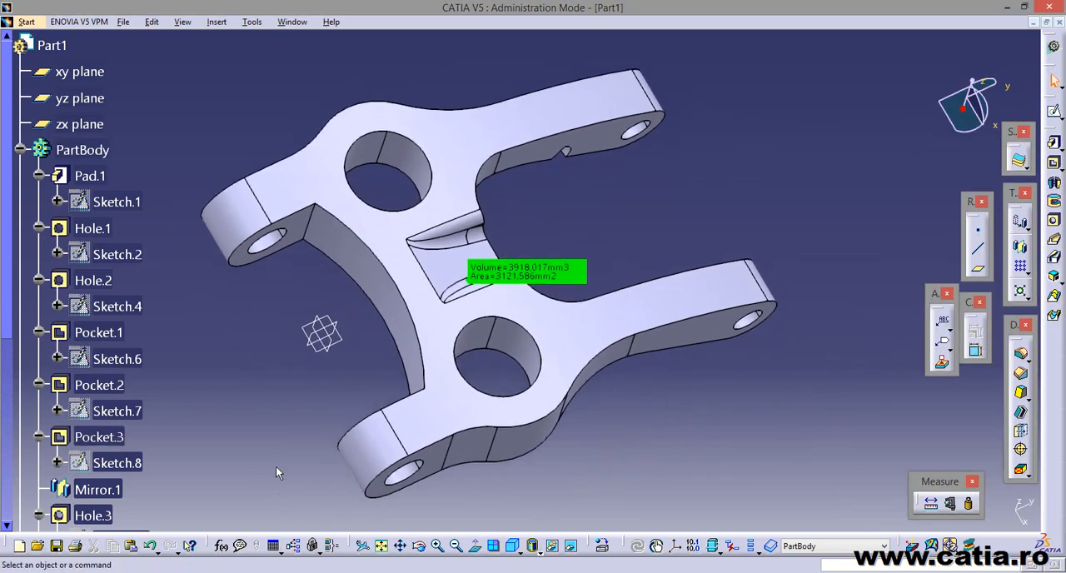
Examine the kept volume and area measurements in the specification tree and the finished fork support from several angles.
scroll(205, 466, down, 6)
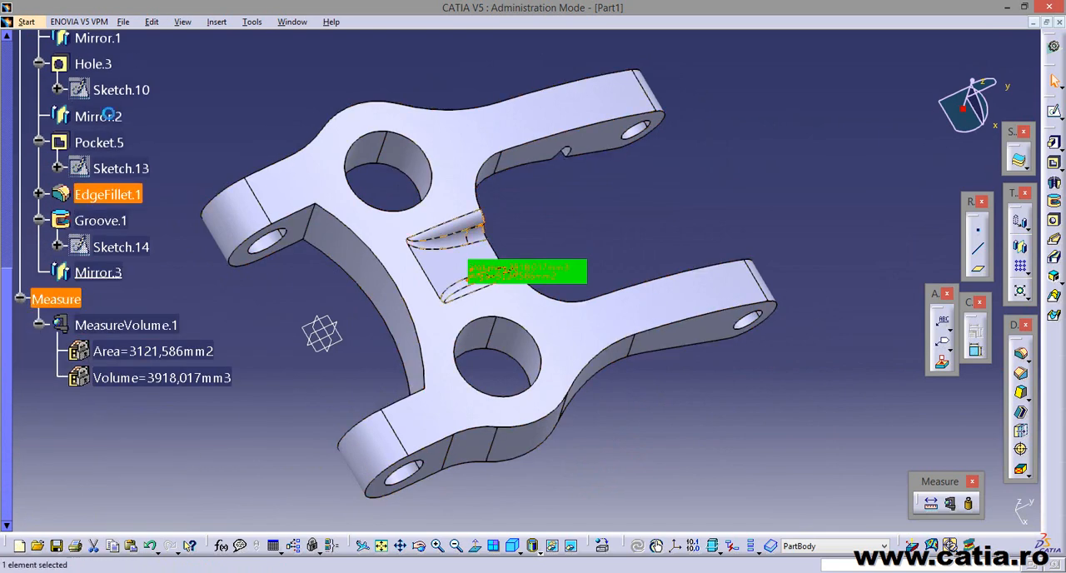
click(51, 299)
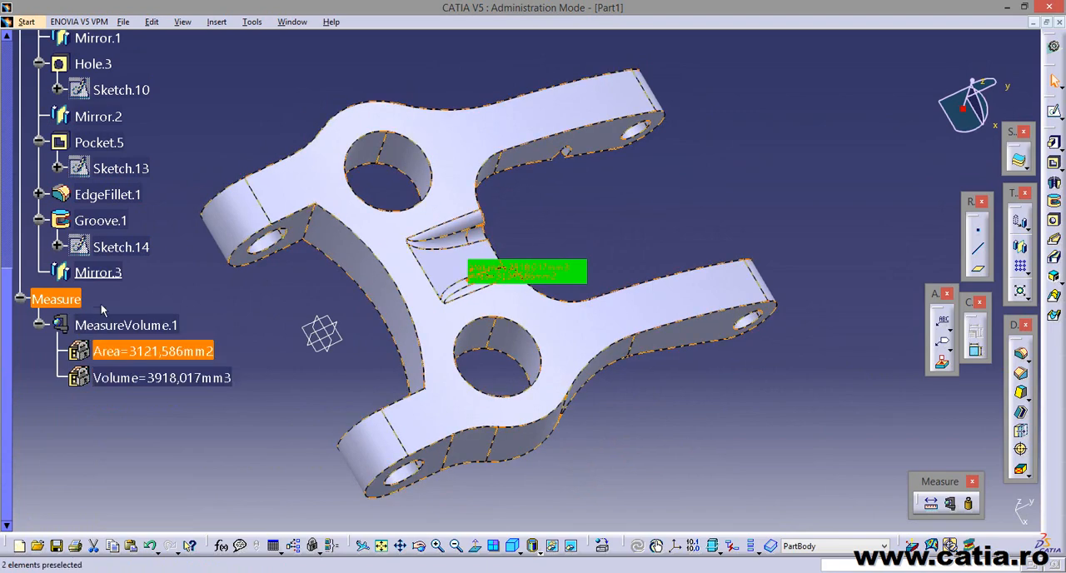
scroll(192, 461, up, 6)
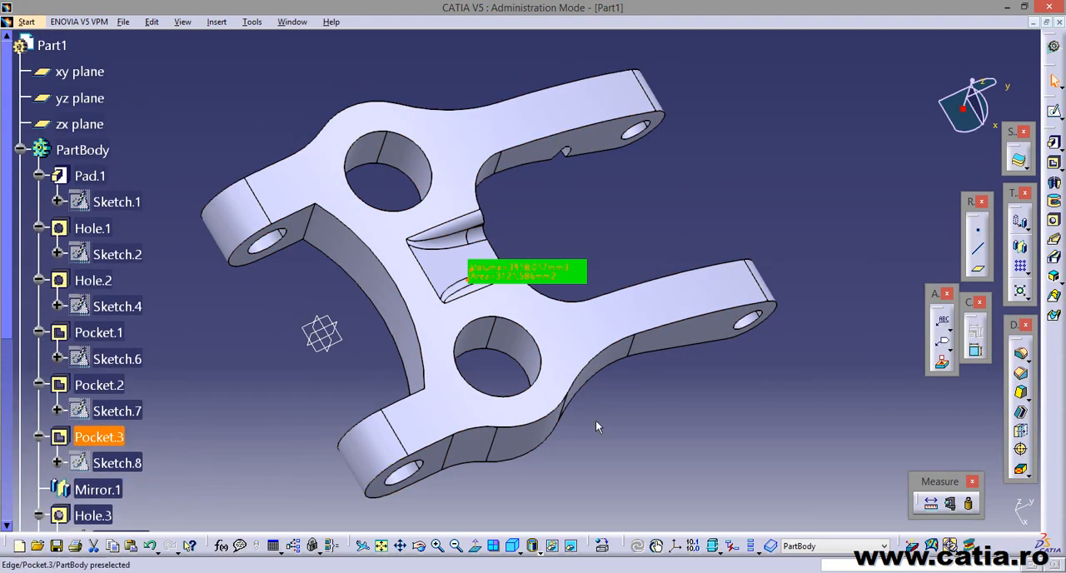
middle_drag(686, 448, 442, 449)
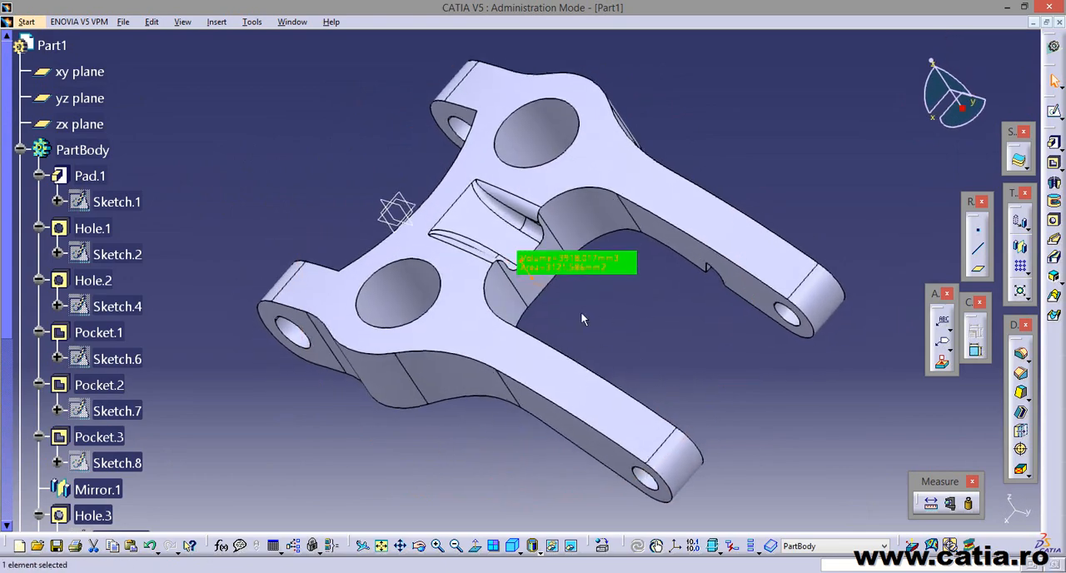
middle_drag(581, 312, 690, 388)
middle_drag(456, 292, 642, 335)
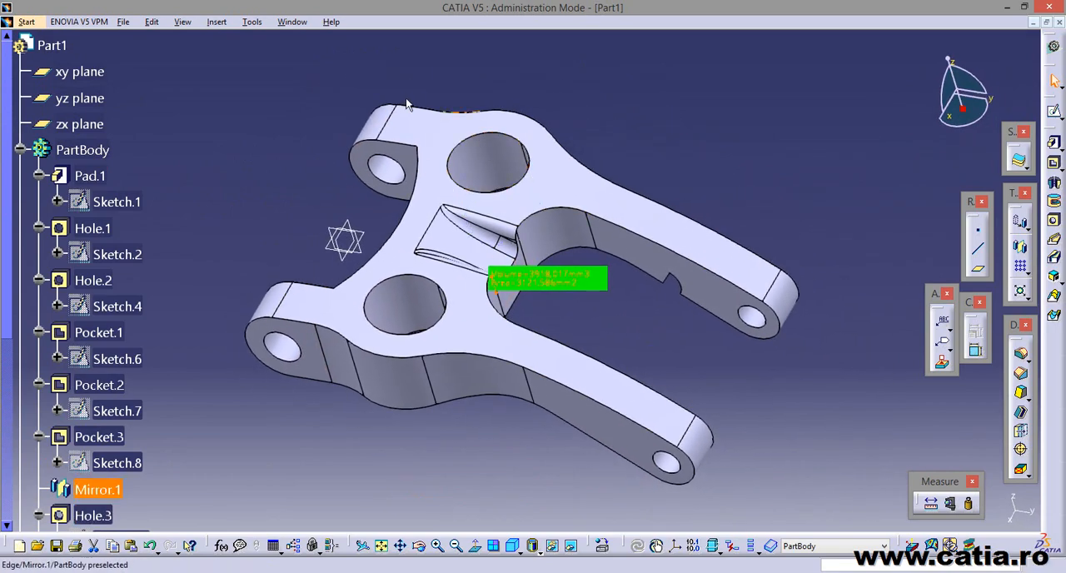
middle_drag(555, 132, 442, 86)
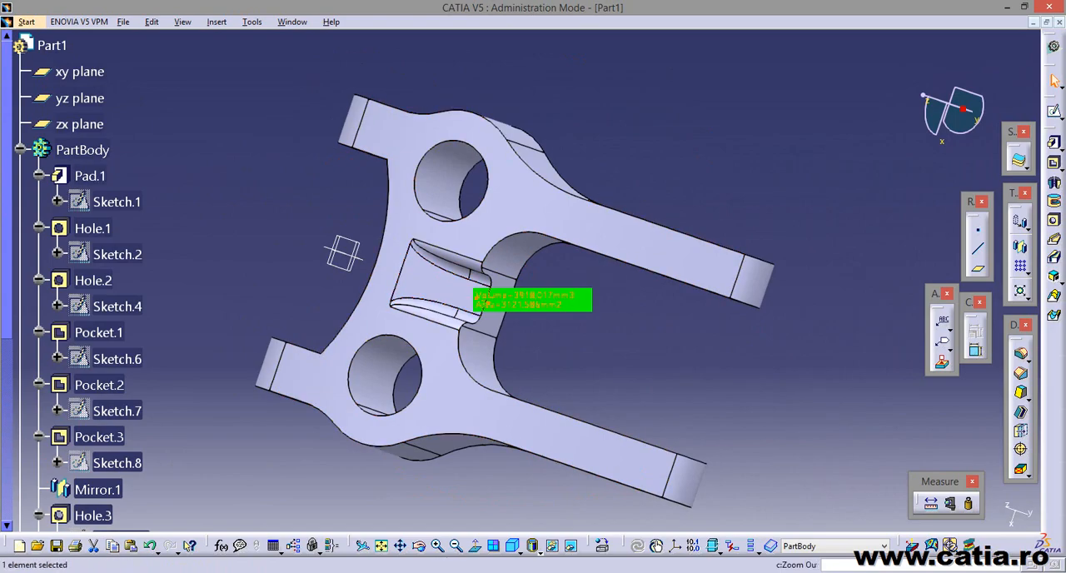
click(436, 572)
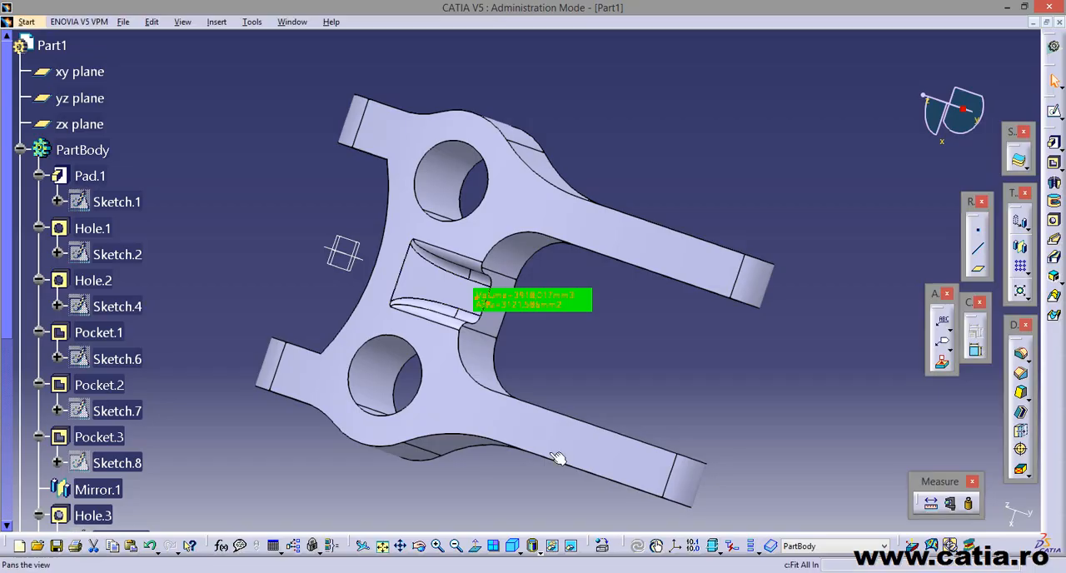
mouse_move(453, 486)
middle_down()
mouse_move(414, 423)
mouse_move(563, 418)
mouse_move(423, 356)
mouse_move(563, 357)
middle_up()
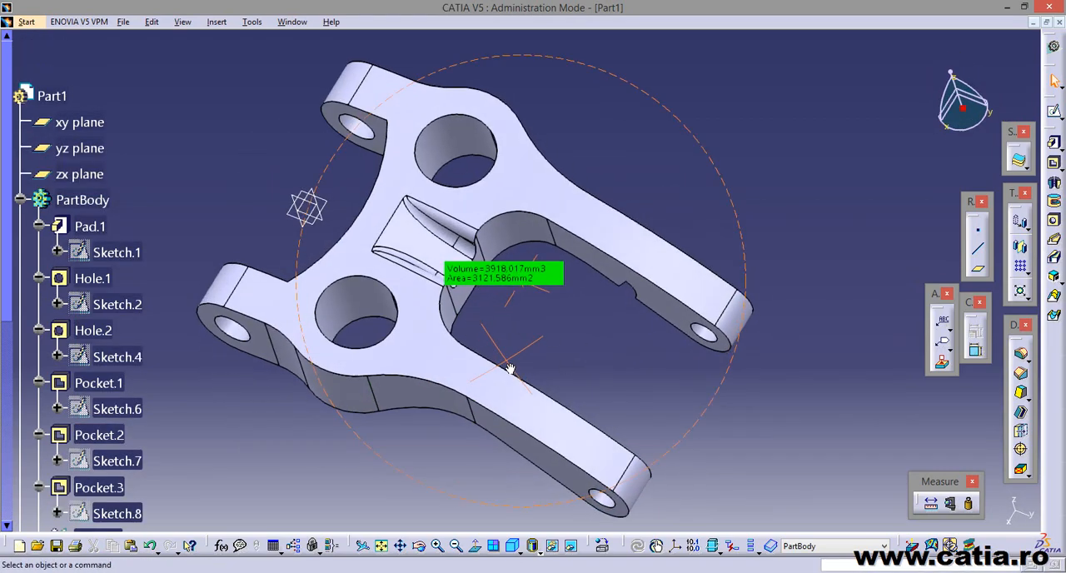